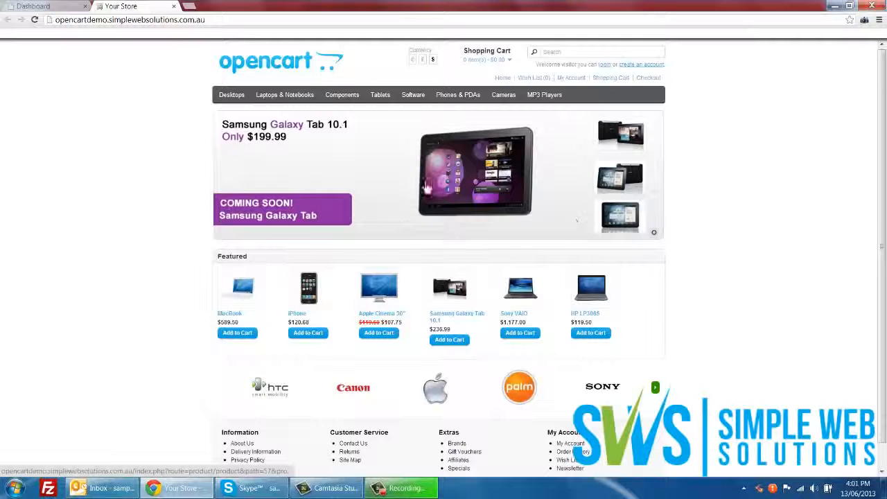
# Step: Switch from the storefront to the store's /admin/ address and log in to the administration area with the prefilled credentials
pyautogui.scroll(-1, 86, 300)
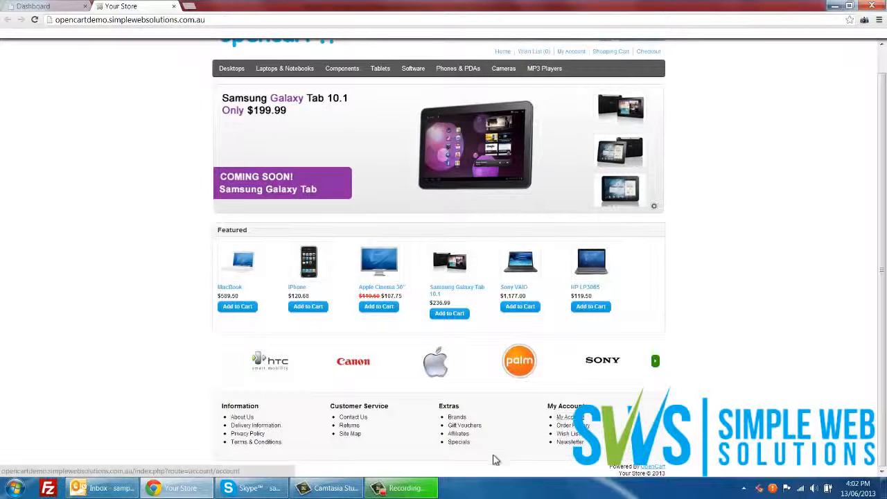
pyautogui.scroll(1, 69, 144)
pyautogui.click(61, 5)
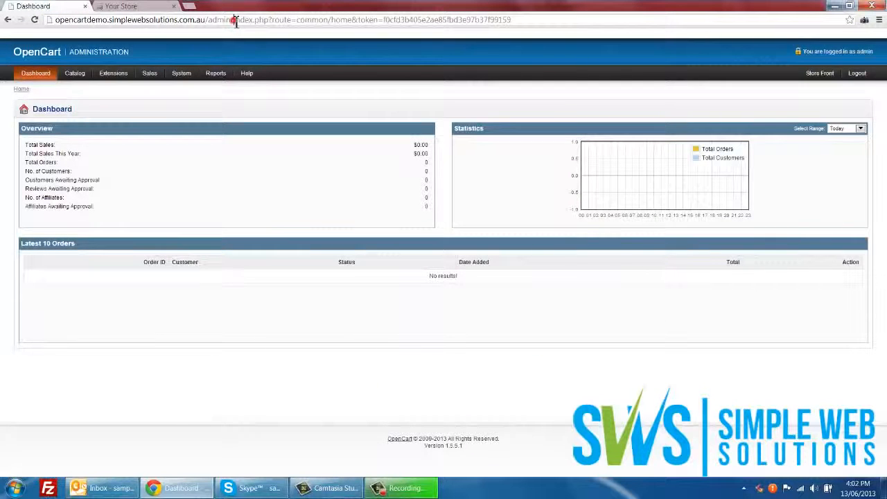
pyautogui.moveTo(234, 21); pyautogui.dragTo(594, 26)
pyautogui.press('BackSpace')
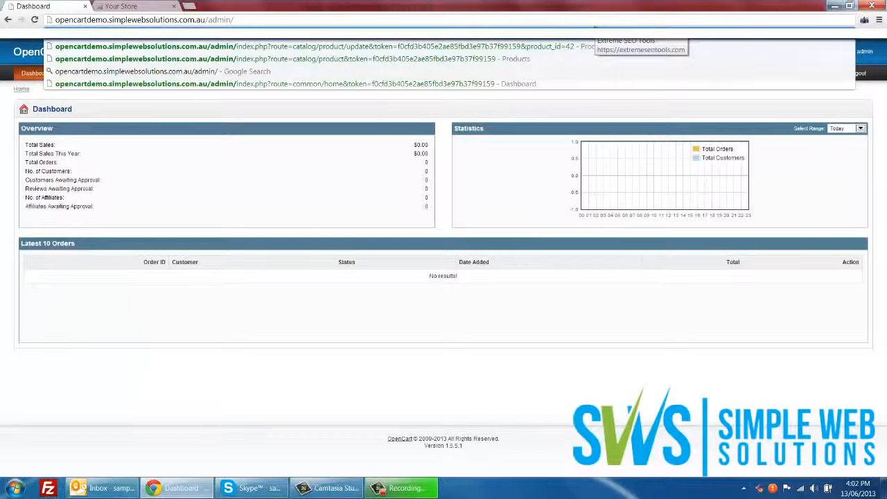
pyautogui.press('Return')
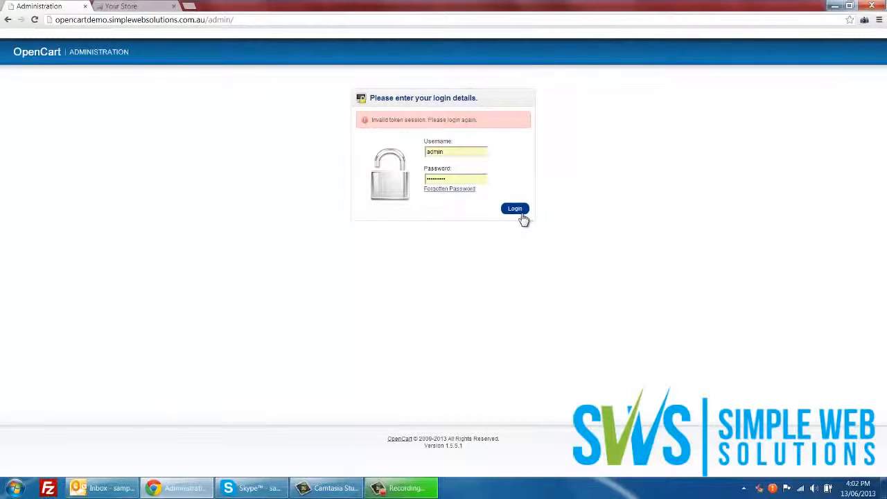
pyautogui.click(522, 216)
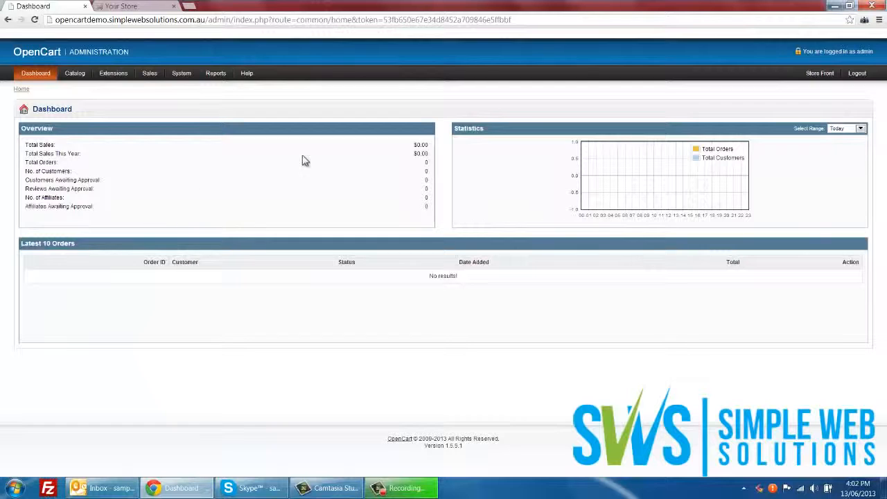
pyautogui.moveTo(429, 171); pyautogui.dragTo(427, 166)
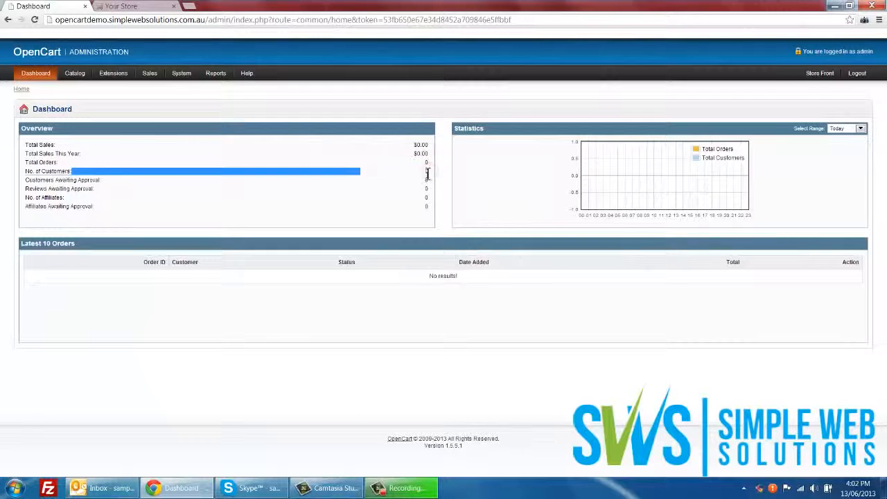
pyautogui.click(426, 172)
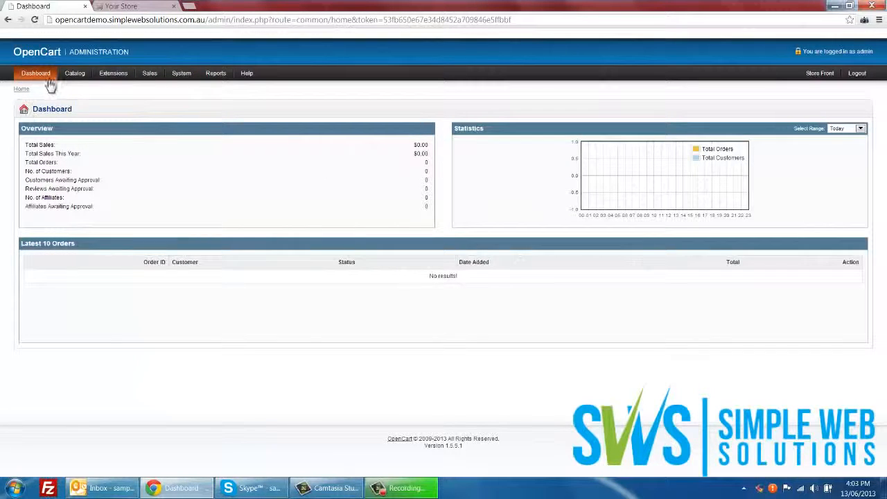
pyautogui.moveTo(78, 79)
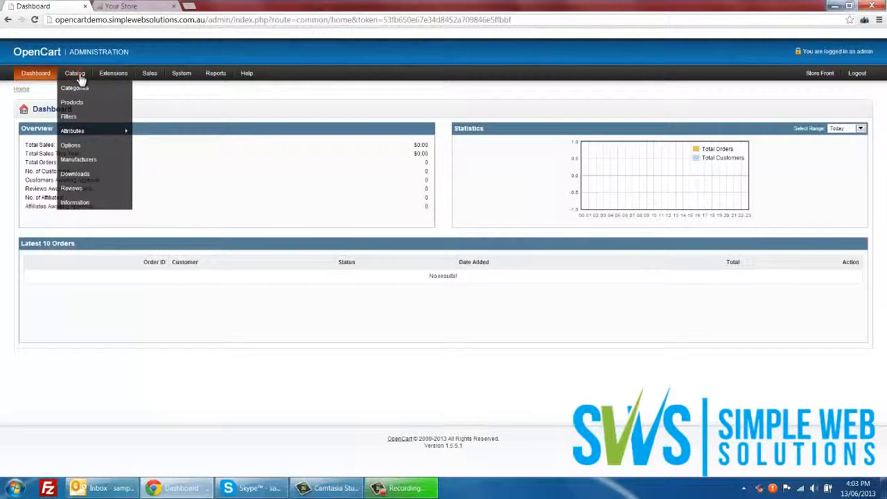
pyautogui.moveTo(151, 82)
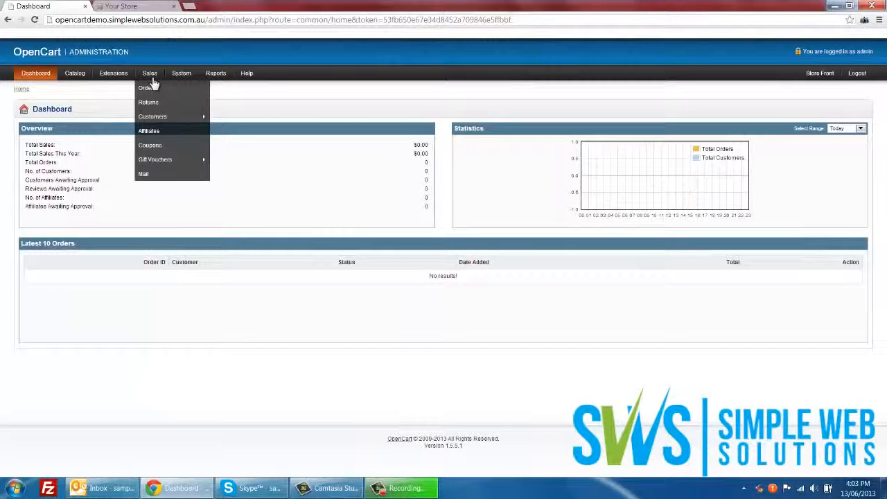
pyautogui.moveTo(178, 83)
pyautogui.moveTo(213, 83)
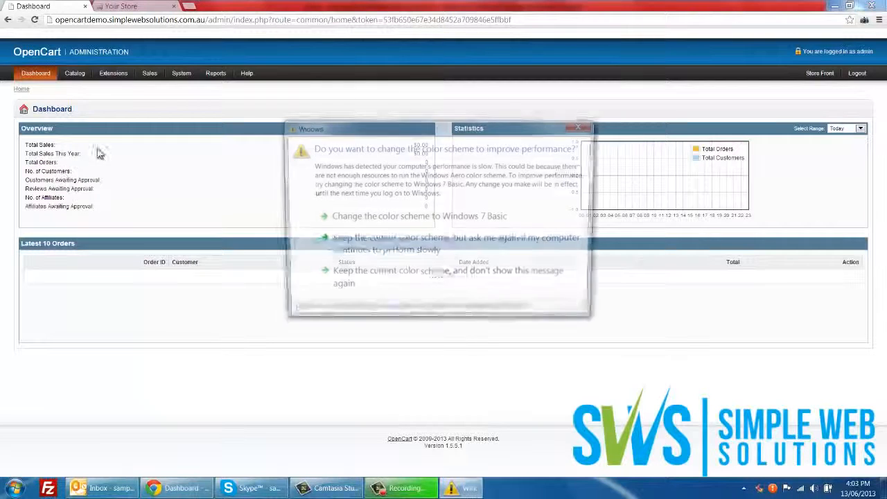
# Step: Dismiss the Windows color scheme prompt and open the catalog's category list
pyautogui.click(583, 129)
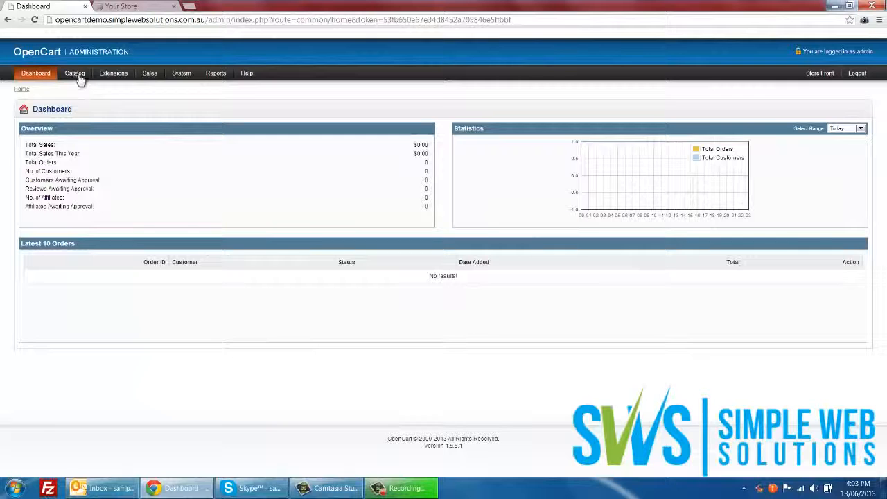
pyautogui.click(105, 111)
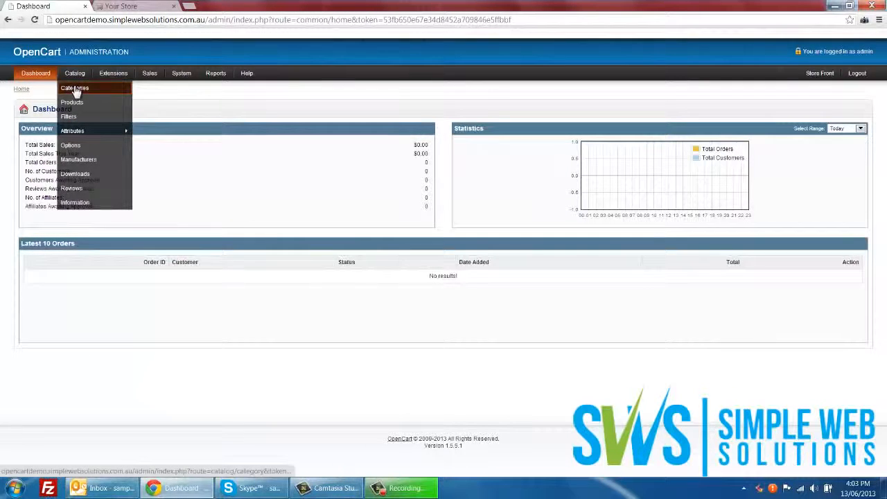
pyautogui.click(75, 89)
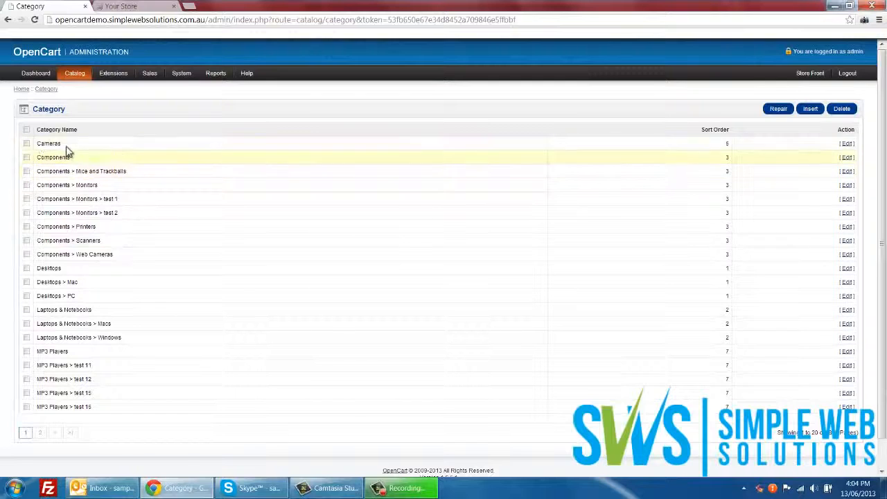
pyautogui.moveTo(63, 143); pyautogui.dragTo(126, 172)
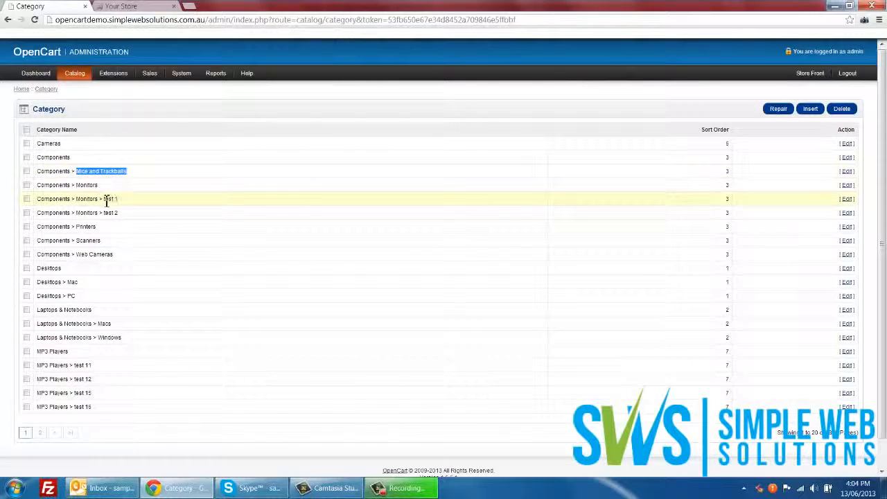
pyautogui.moveTo(106, 200); pyautogui.dragTo(122, 200)
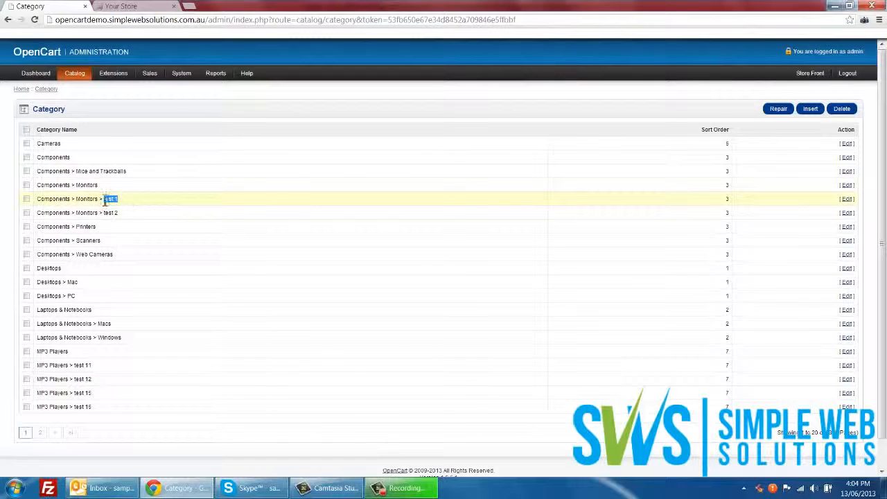
pyautogui.moveTo(51, 198); pyautogui.dragTo(126, 201)
pyautogui.click(137, 200)
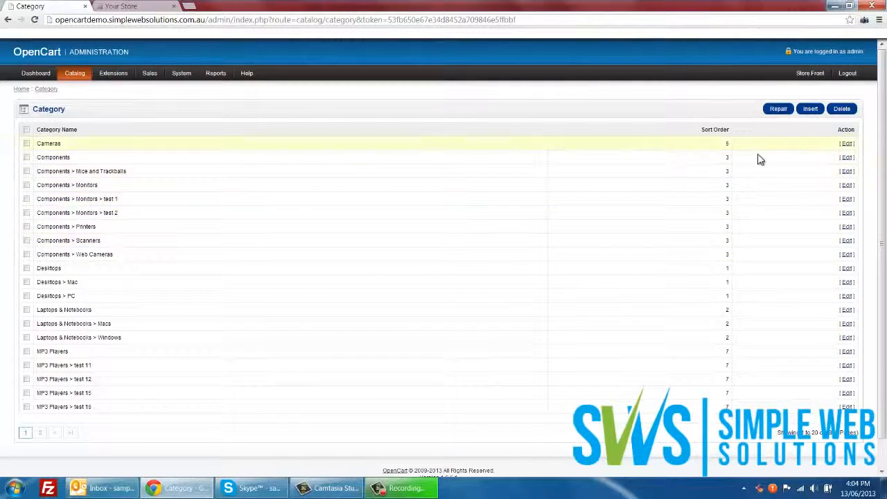
# Step: Start a new category and name it "Test 1", closing any system prompt that interrupts the form
pyautogui.click(812, 113)
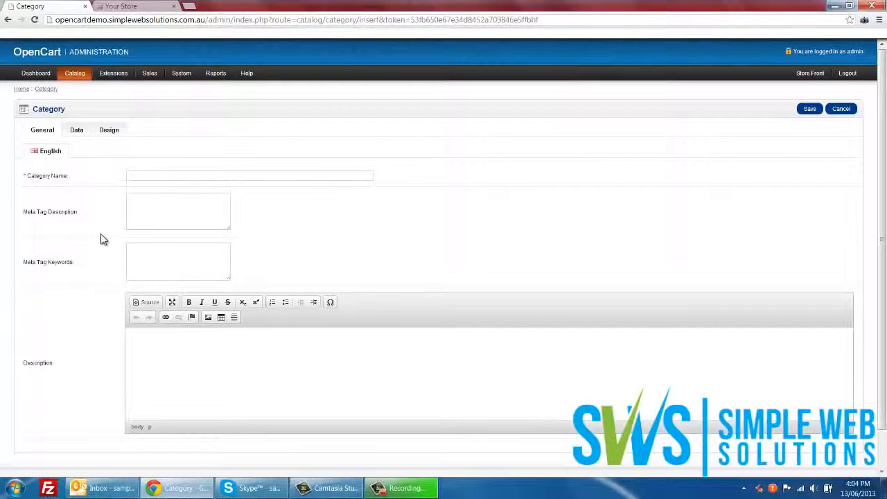
pyautogui.scroll(-1, 103, 239)
pyautogui.click(181, 134)
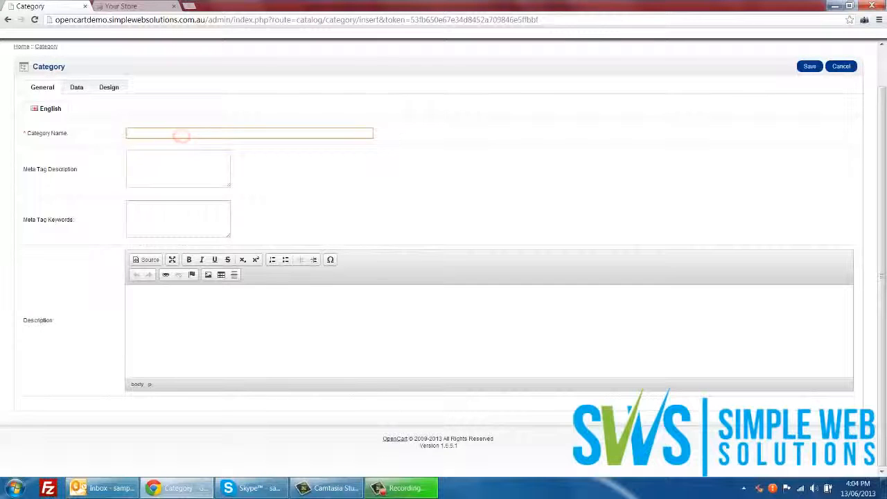
pyautogui.write('Test 1')
pyautogui.click(172, 173)
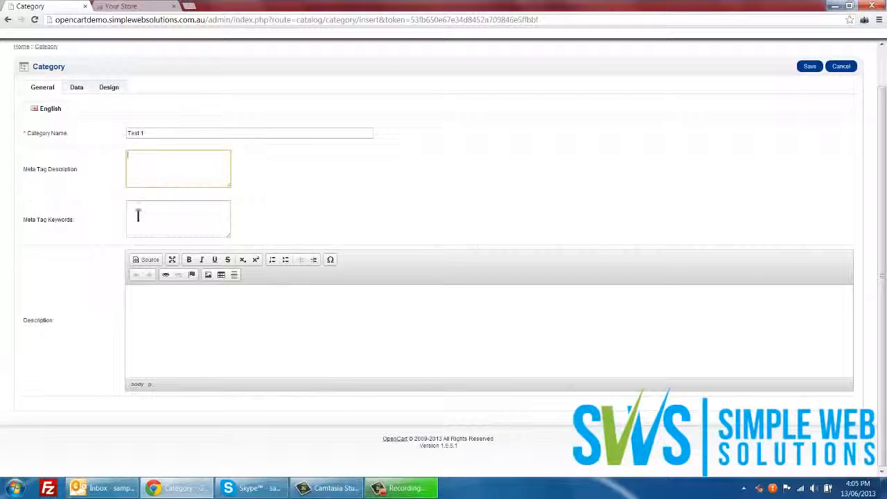
pyautogui.click(184, 222)
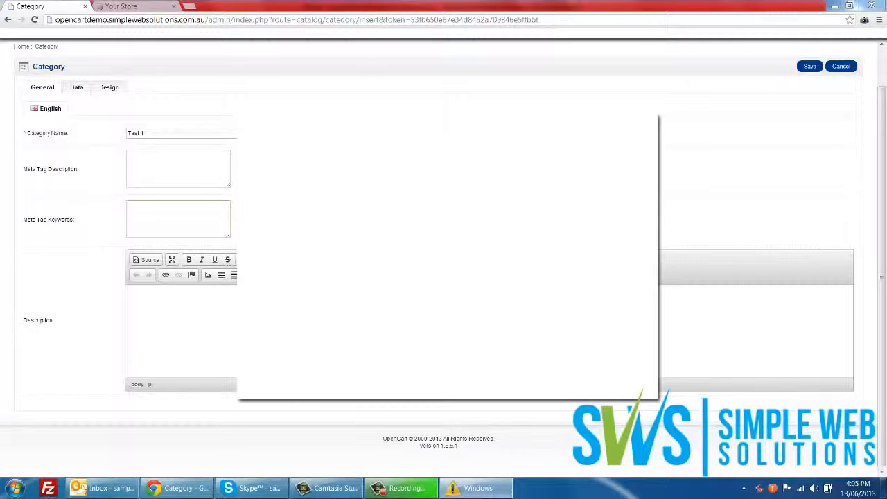
pyautogui.click(348, 193)
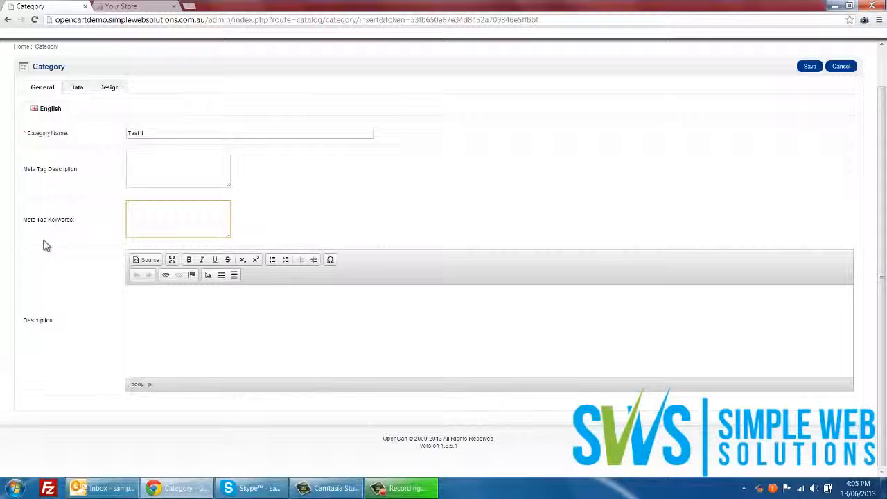
pyautogui.click(192, 309)
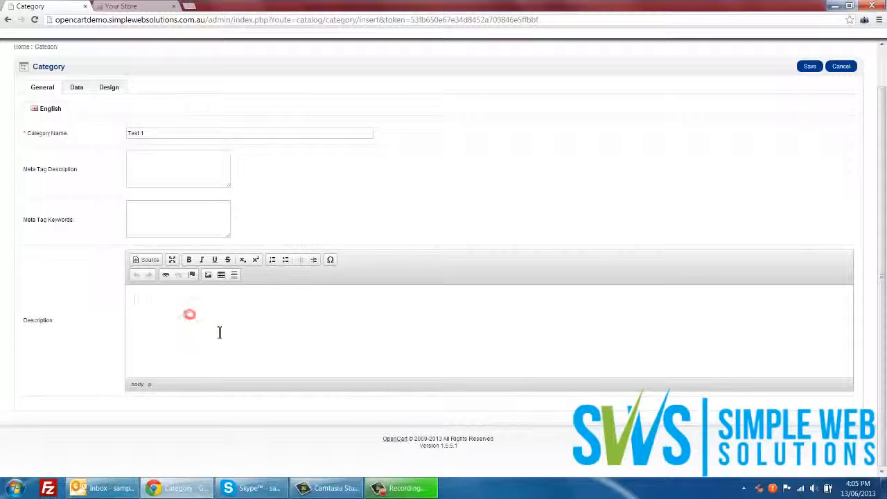
pyautogui.click(254, 337)
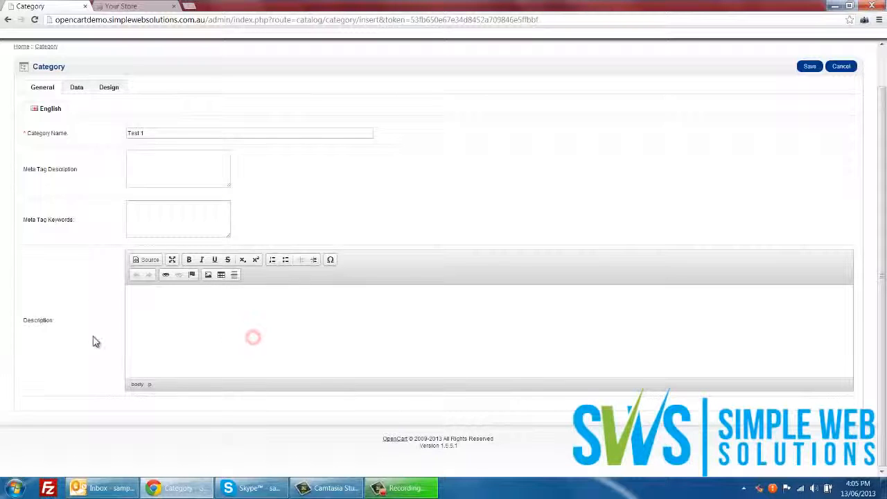
# Step: Examine the description text on the storefront's Desktops category page, and return to the new category form
pyautogui.click(146, 7)
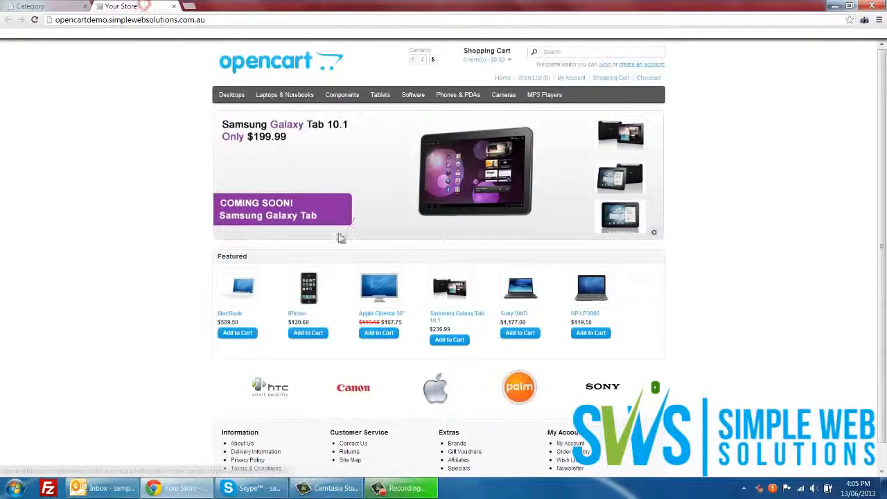
pyautogui.click(231, 93)
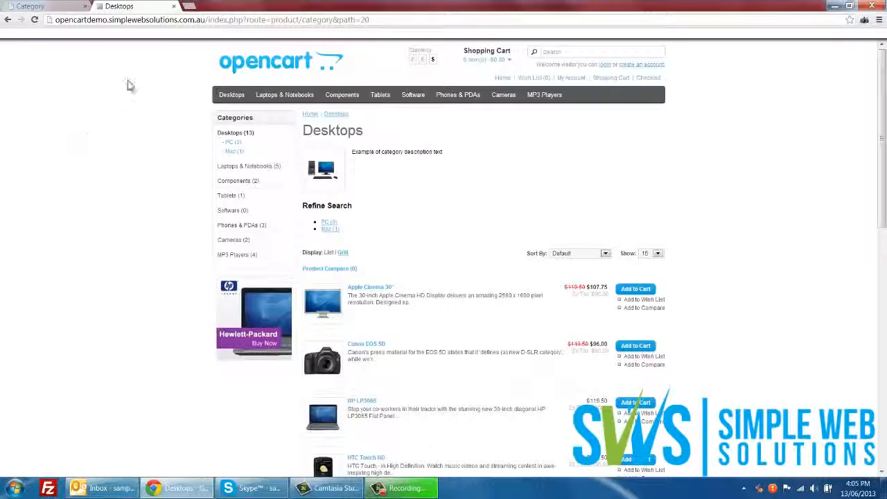
pyautogui.moveTo(451, 150); pyautogui.dragTo(349, 153)
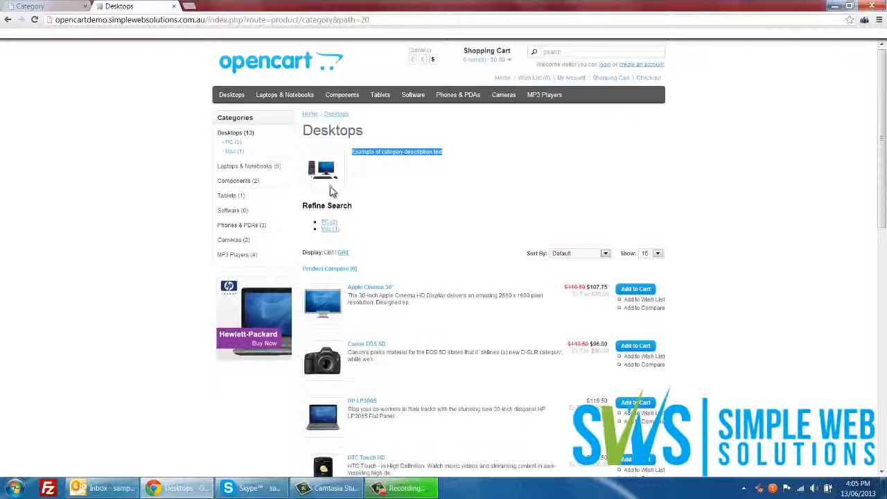
pyautogui.click(351, 154)
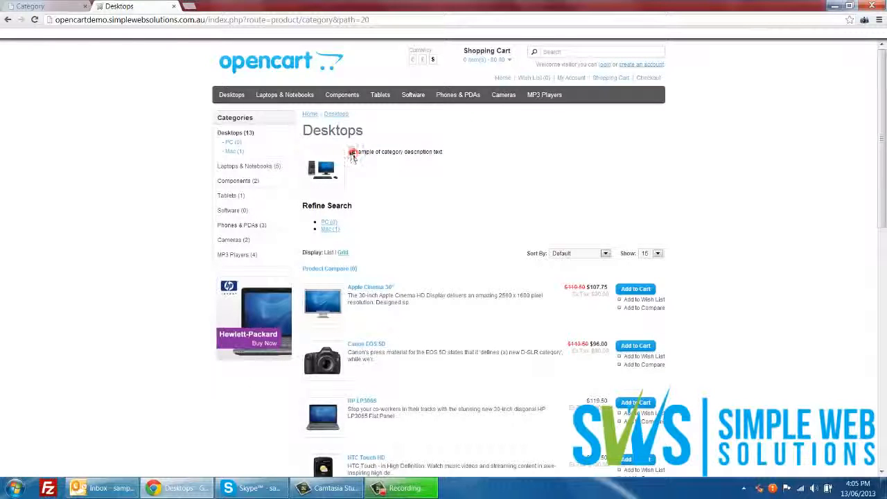
pyautogui.moveTo(352, 153); pyautogui.dragTo(450, 151)
pyautogui.click(453, 156)
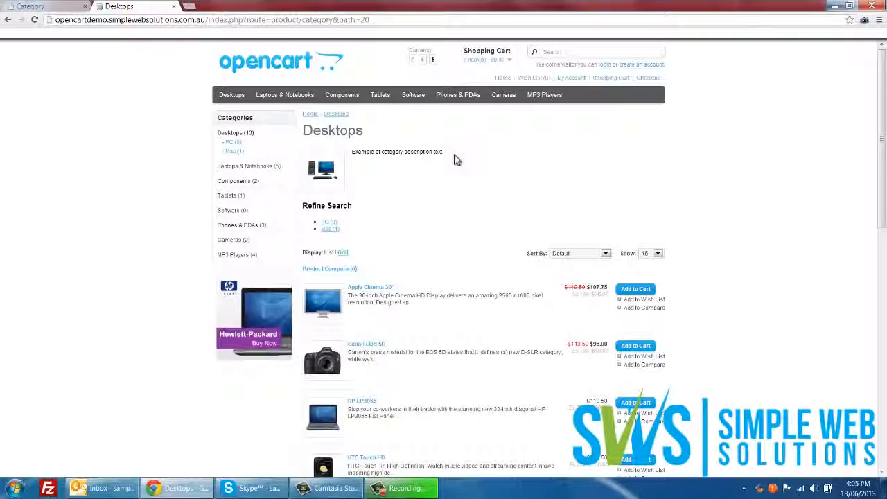
pyautogui.press('BackSpace')
pyautogui.click(31, 7)
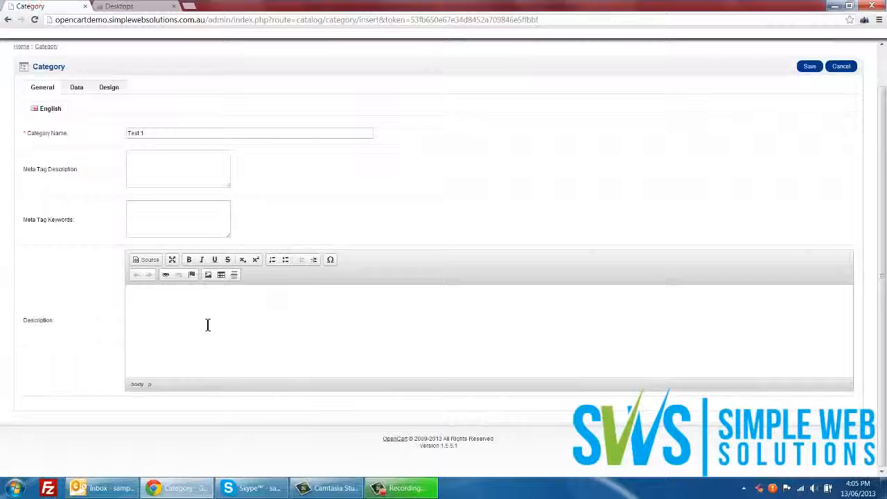
# Step: Enter "This is a test description." as the category's description
pyautogui.write('This is')
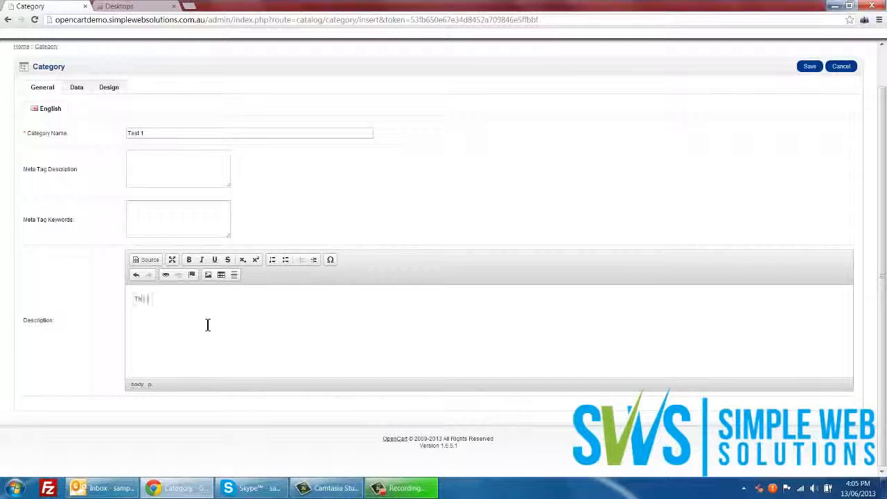
pyautogui.write(' a test d')
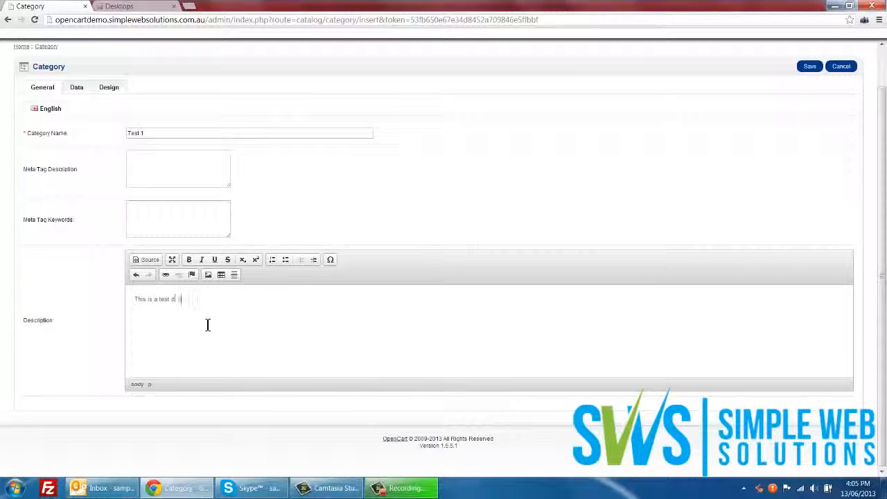
pyautogui.write('escription')
# Step: Make the word "description." in the category description bold, italic and underlined
pyautogui.moveTo(219, 303); pyautogui.dragTo(172, 302)
pyautogui.click(188, 261)
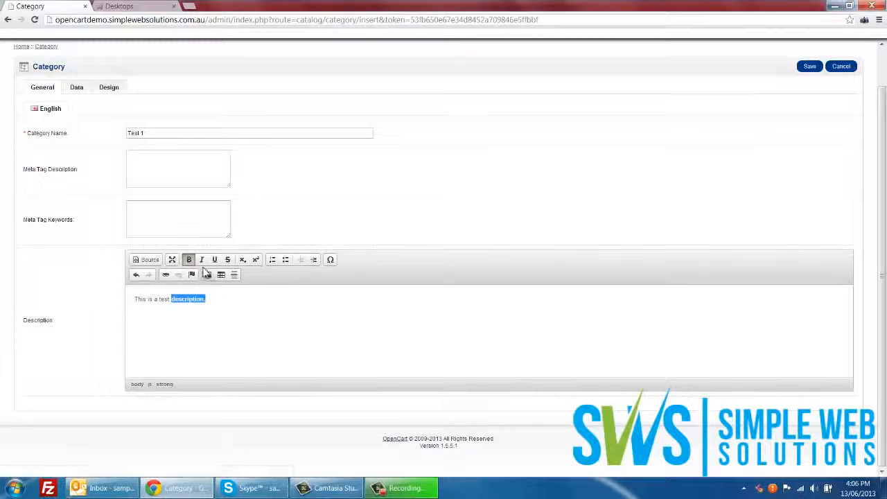
pyautogui.click(202, 259)
pyautogui.click(214, 259)
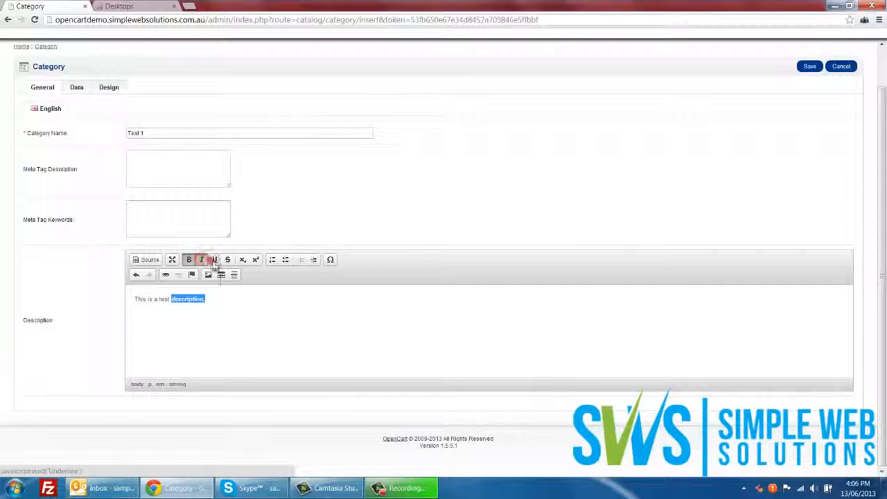
pyautogui.click(217, 295)
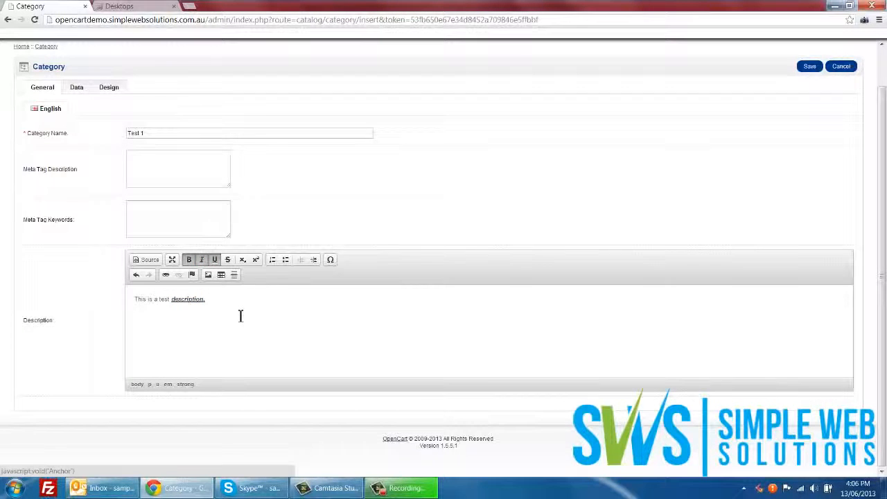
pyautogui.click(217, 303)
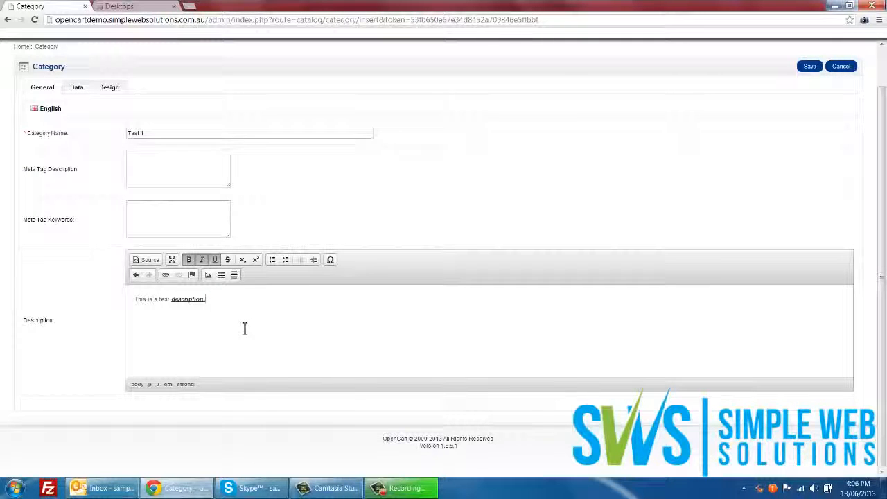
# Step: Set Desktops as the parent of the new Test 1 category in the category's data settings
pyautogui.click(220, 134)
pyautogui.click(171, 319)
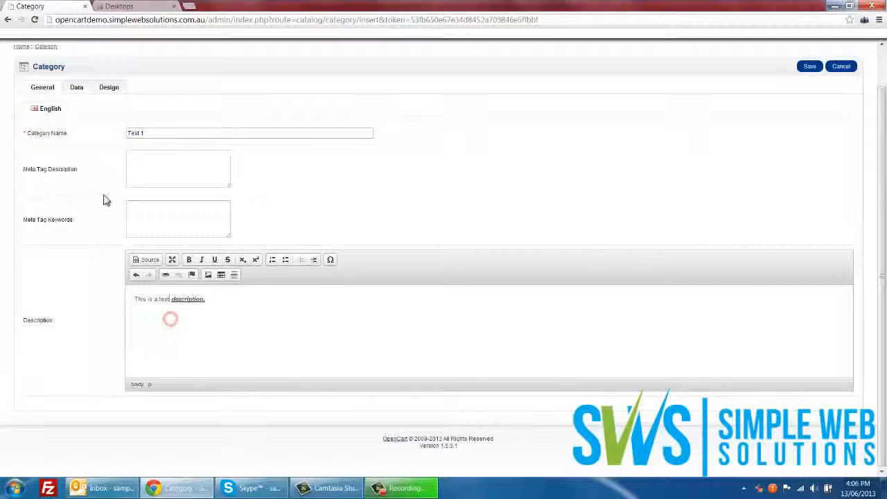
pyautogui.click(78, 95)
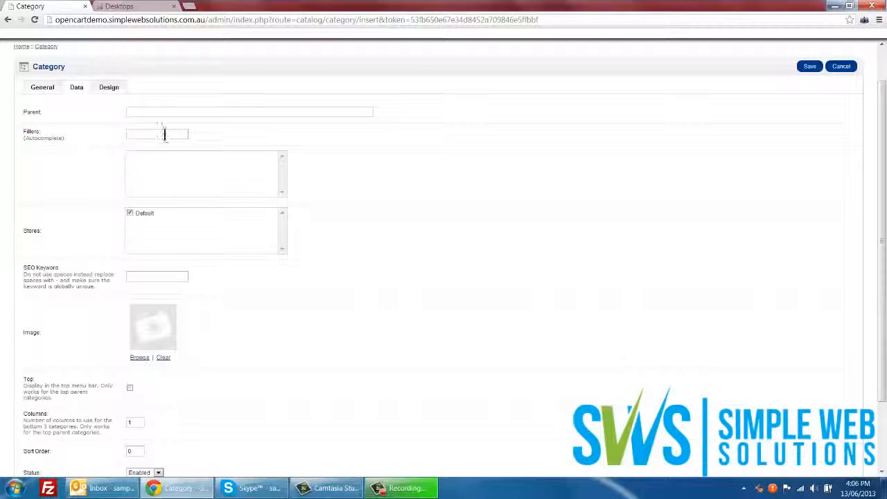
pyautogui.click(178, 115)
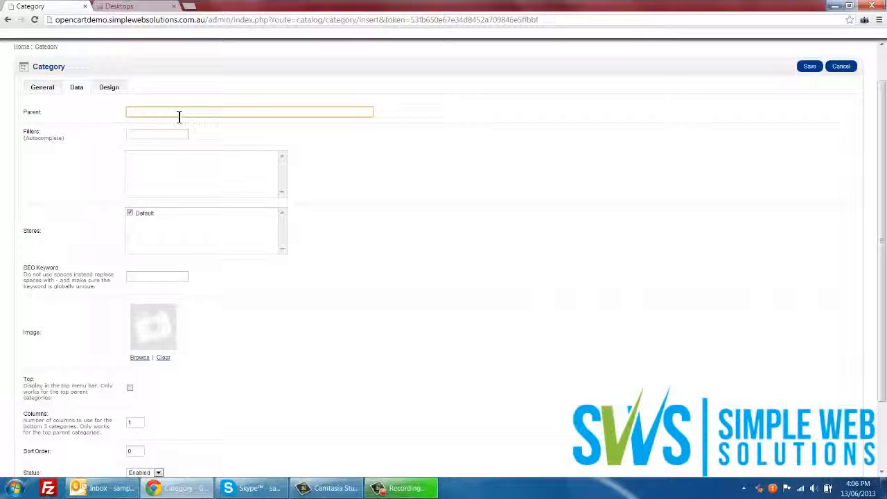
pyautogui.write('desk')
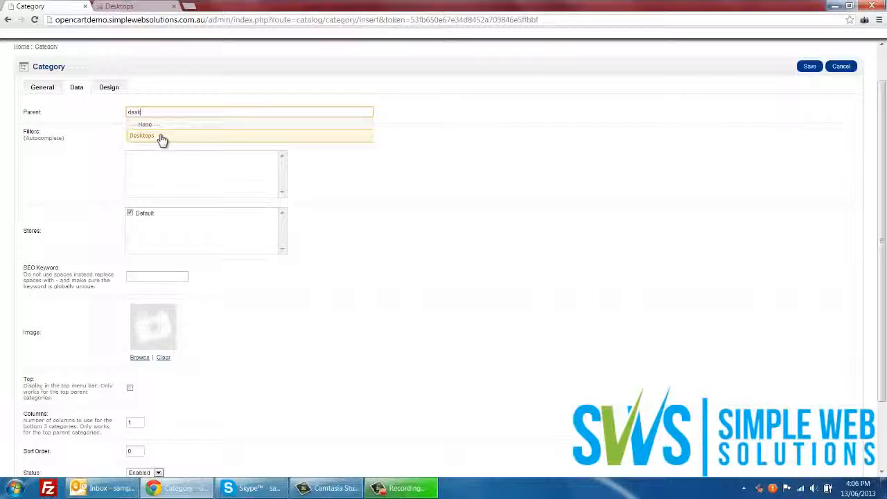
pyautogui.click(160, 137)
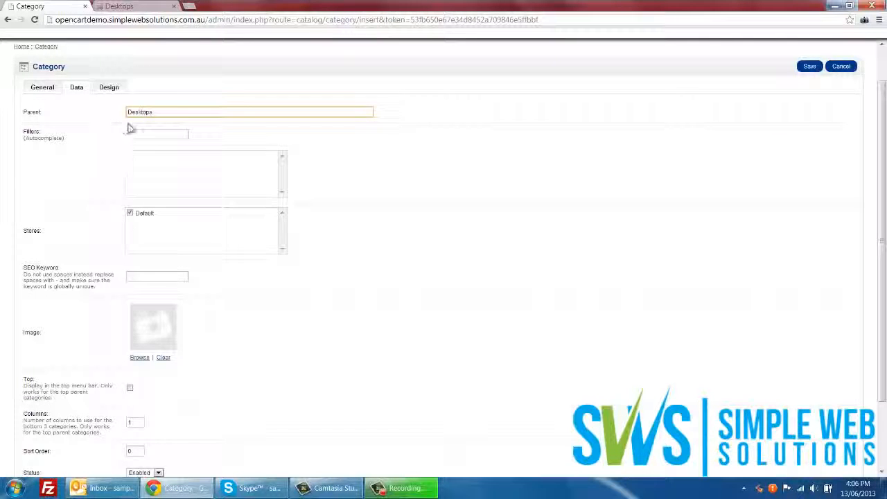
pyautogui.moveTo(173, 110); pyautogui.dragTo(120, 115)
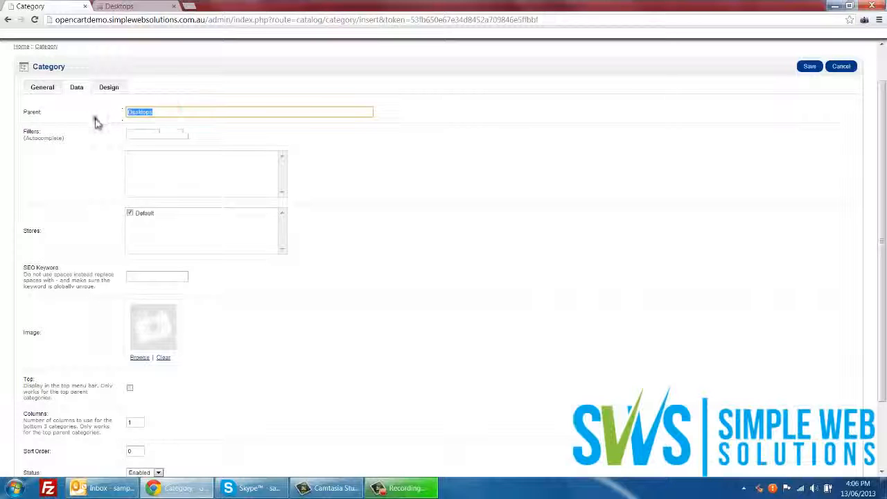
pyautogui.click(93, 119)
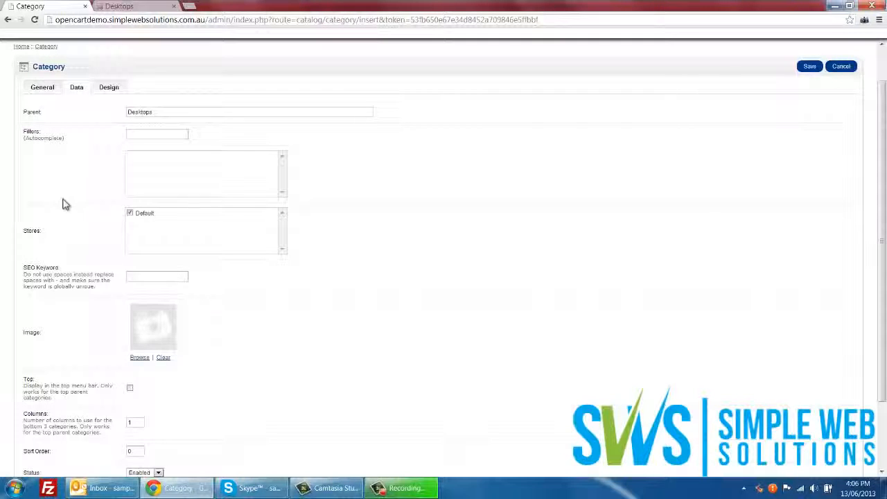
# Step: Set the category's SEO keyword to "test-1"
pyautogui.scroll(-3, 64, 204)
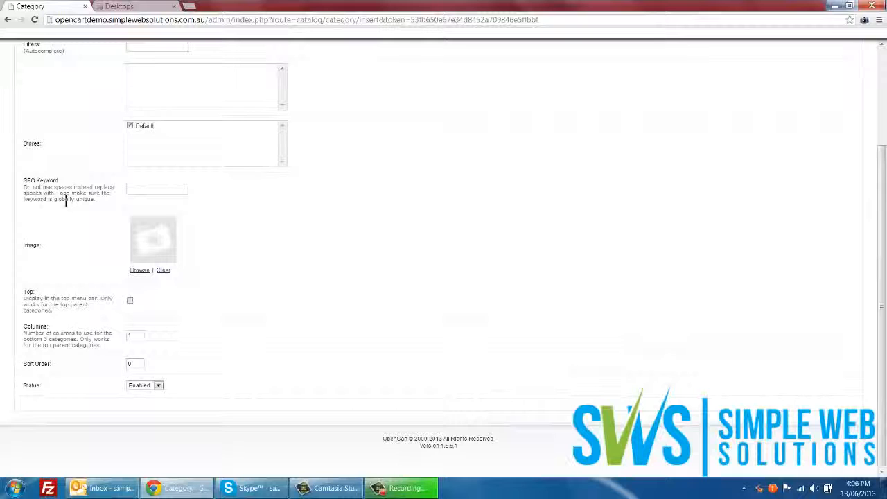
pyautogui.click(155, 190)
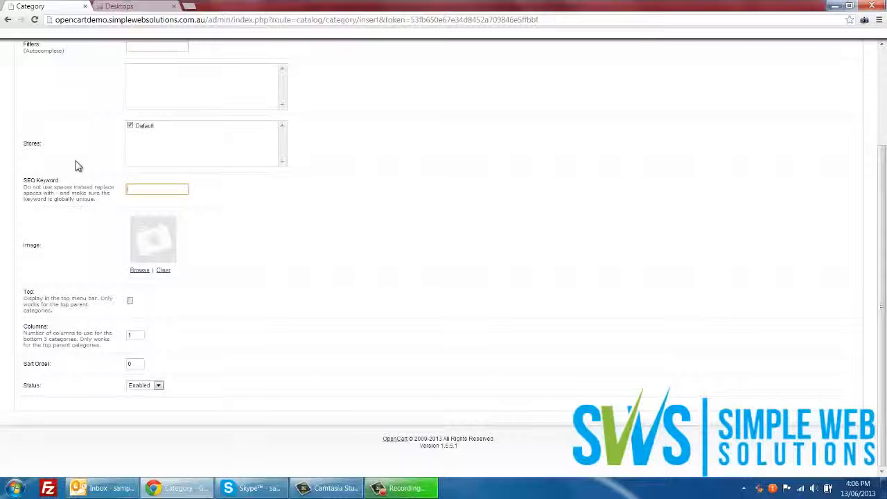
pyautogui.write('test-1')
pyautogui.click(85, 225)
# Step: Compare the category's Image, Top and Columns settings with the storefront's Desktops page and menu bar, and return to the category form
pyautogui.click(154, 6)
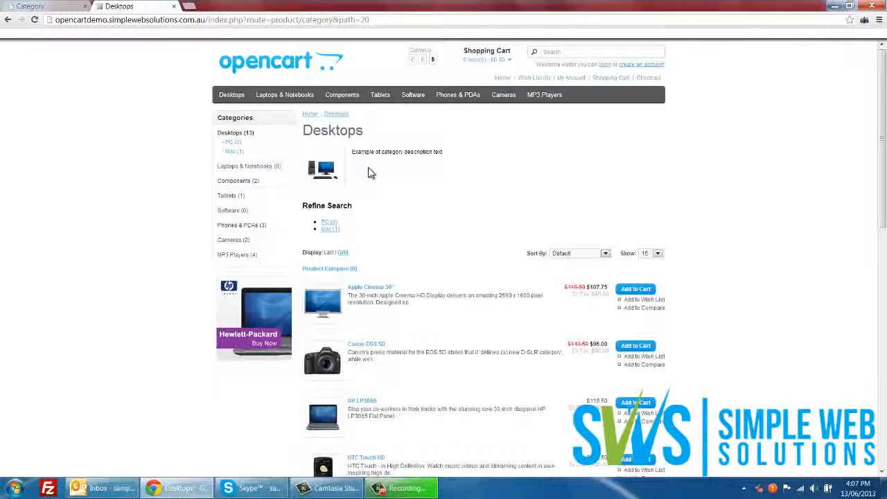
pyautogui.click(52, 5)
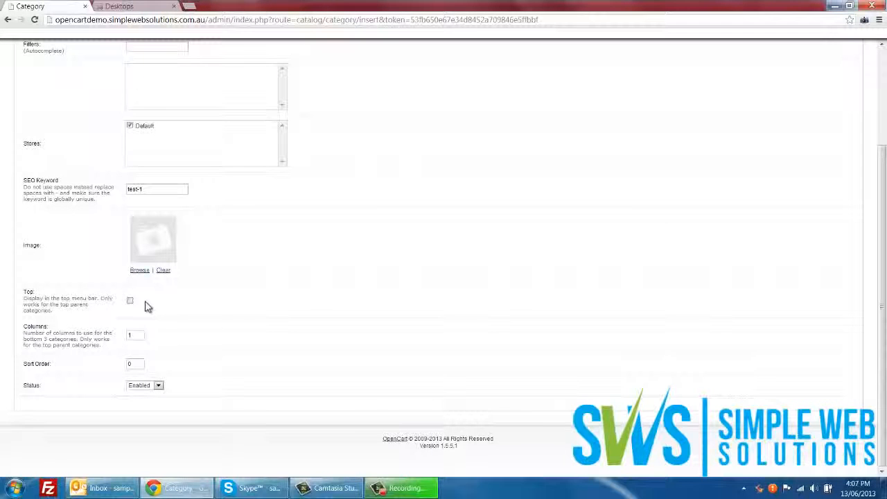
pyautogui.moveTo(18, 291); pyautogui.dragTo(61, 312)
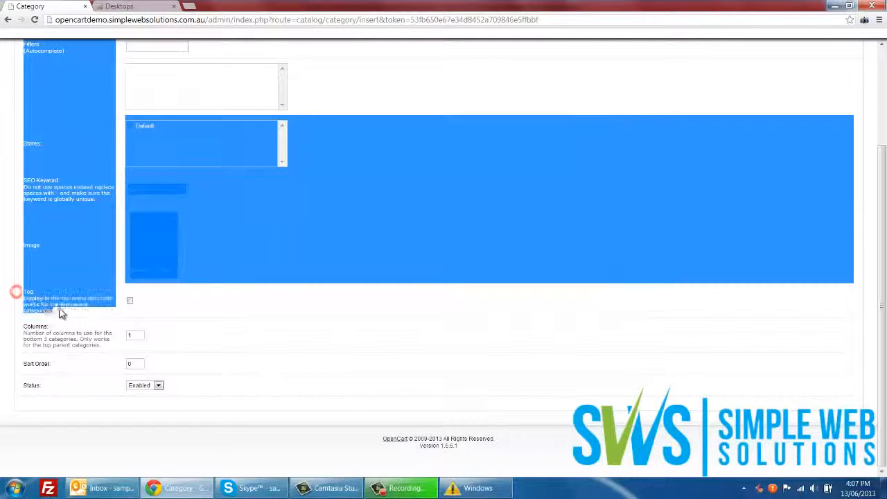
pyautogui.click(217, 331)
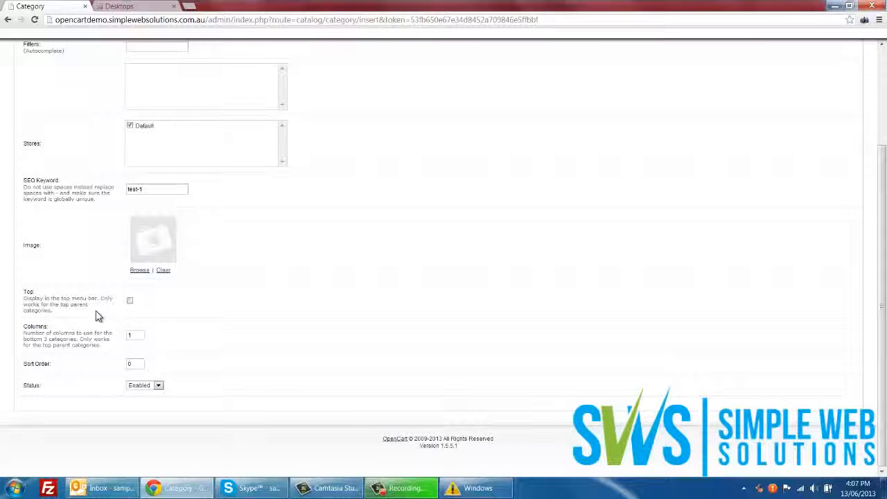
pyautogui.scroll(1, 97, 316)
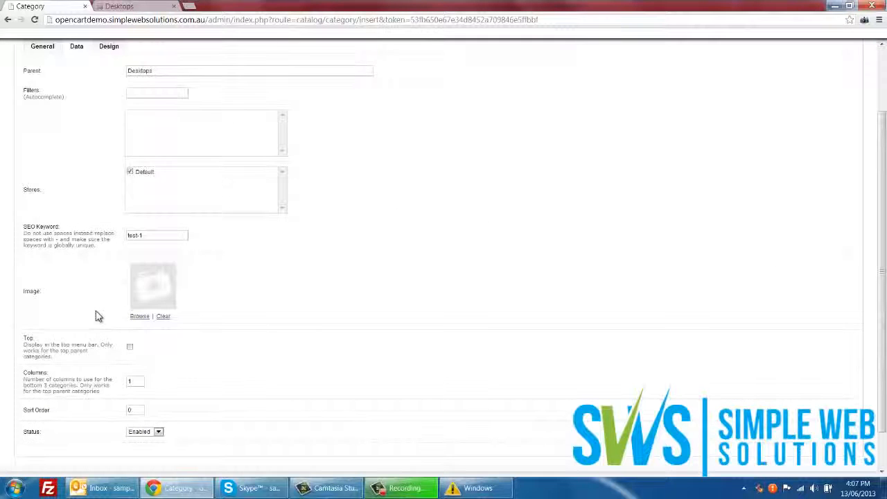
pyautogui.scroll(-1, 97, 316)
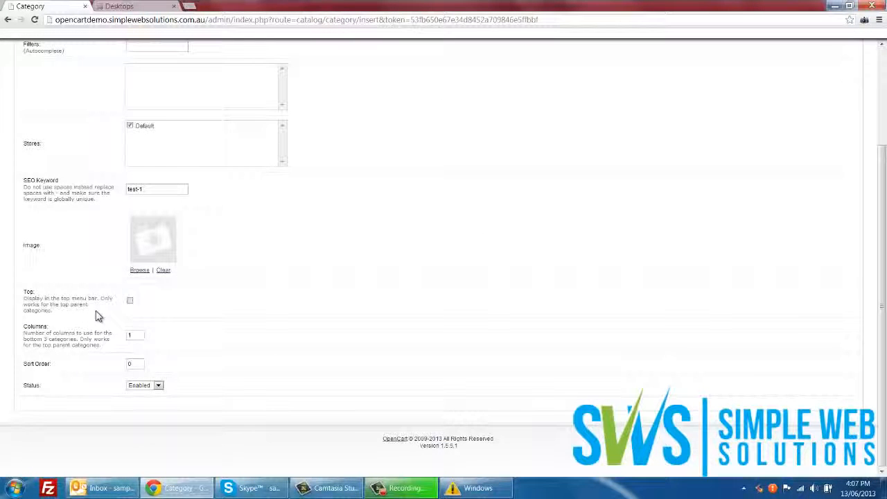
pyautogui.click(129, 7)
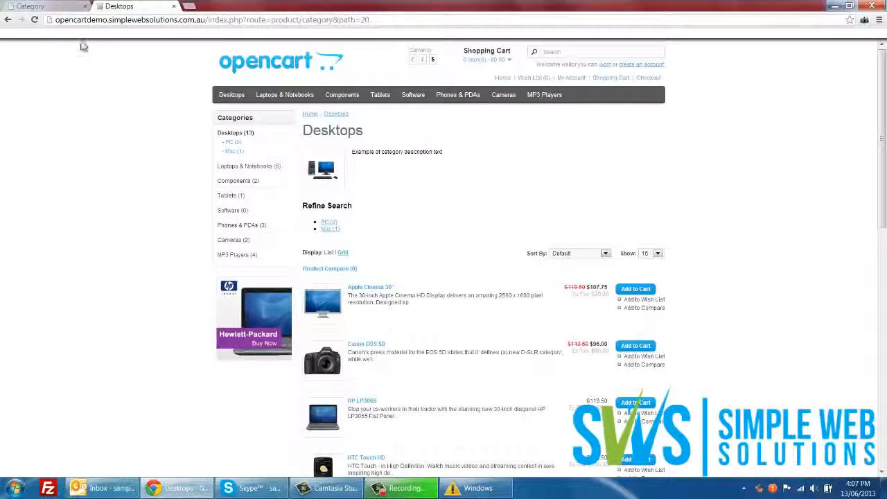
pyautogui.click(62, 6)
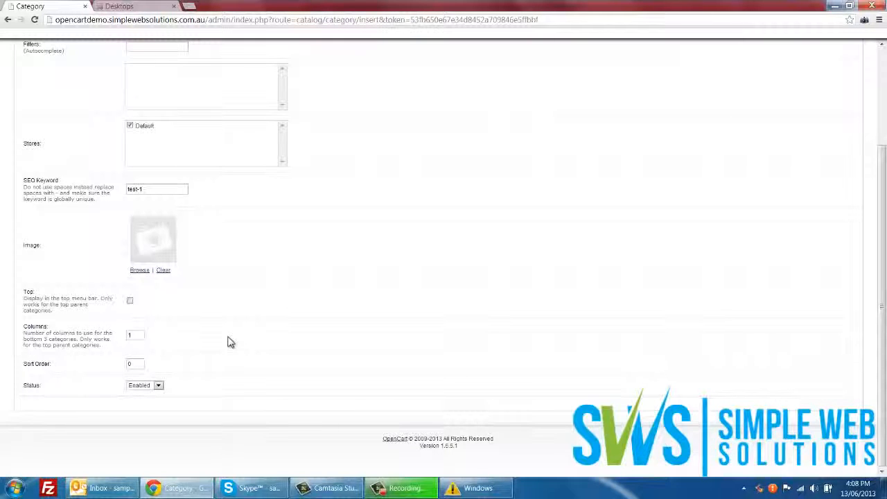
pyautogui.click(132, 6)
pyautogui.moveTo(291, 103)
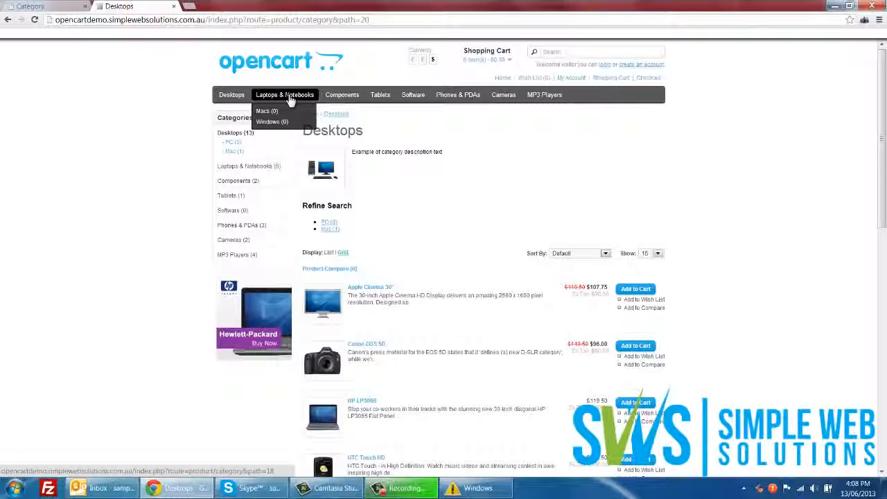
pyautogui.click(56, 4)
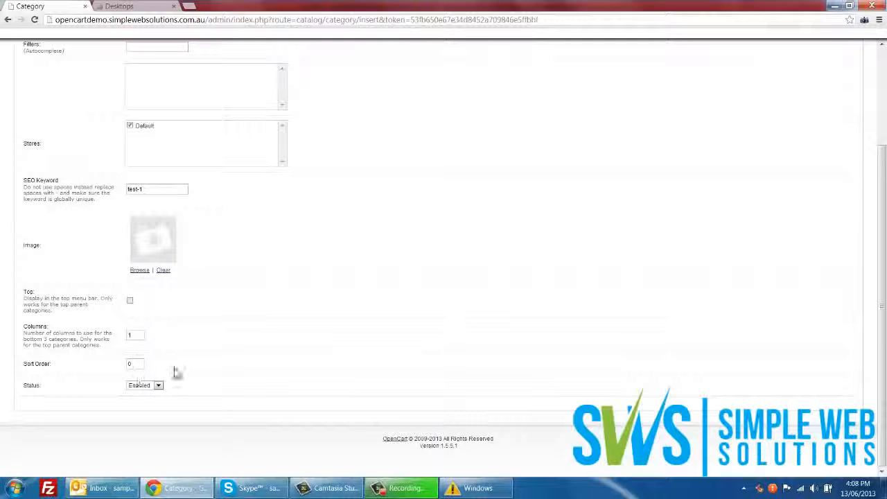
# Step: Check the layout override setting for the Default store and save the new category
pyautogui.scroll(3, 176, 373)
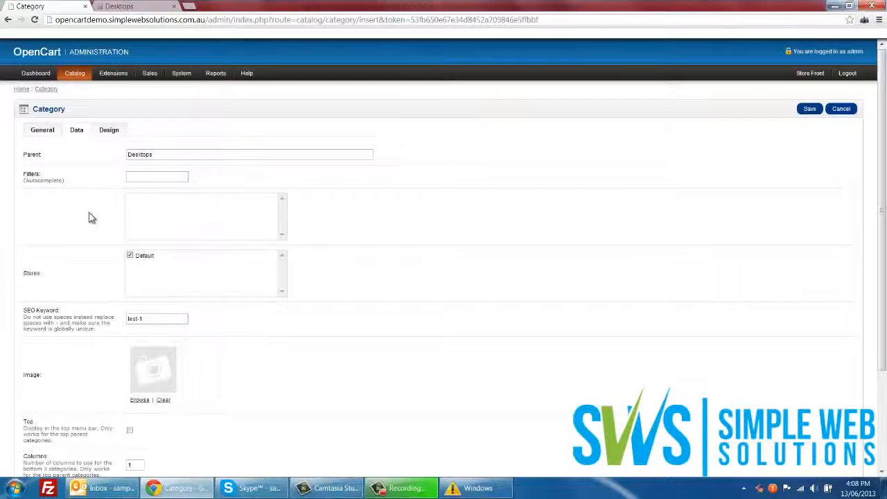
pyautogui.scroll(-2, 93, 230)
pyautogui.scroll(2, 90, 231)
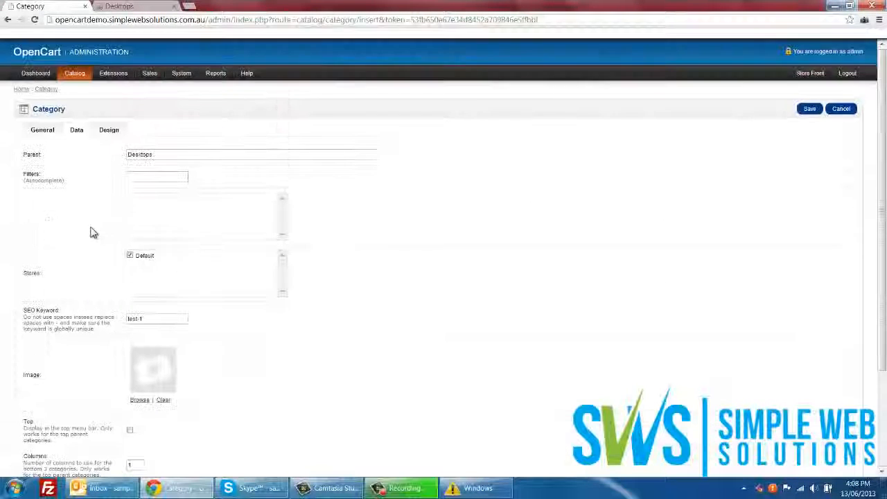
pyautogui.click(111, 131)
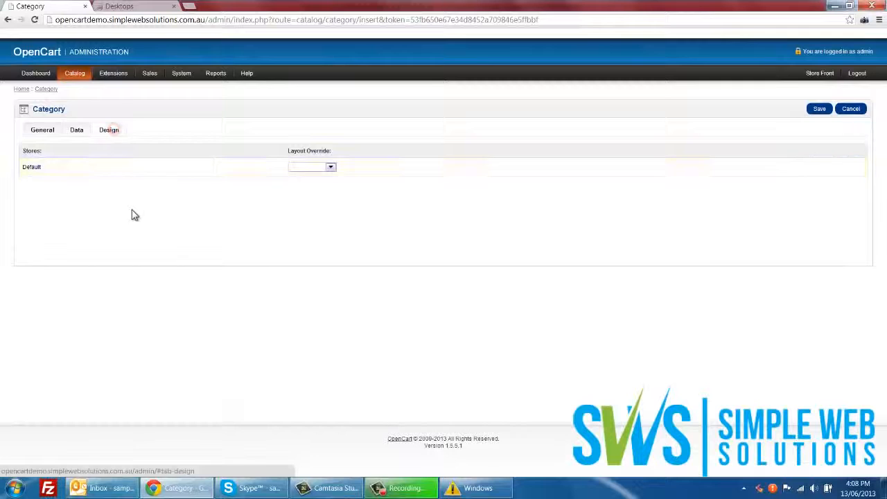
pyautogui.click(312, 167)
pyautogui.click(182, 215)
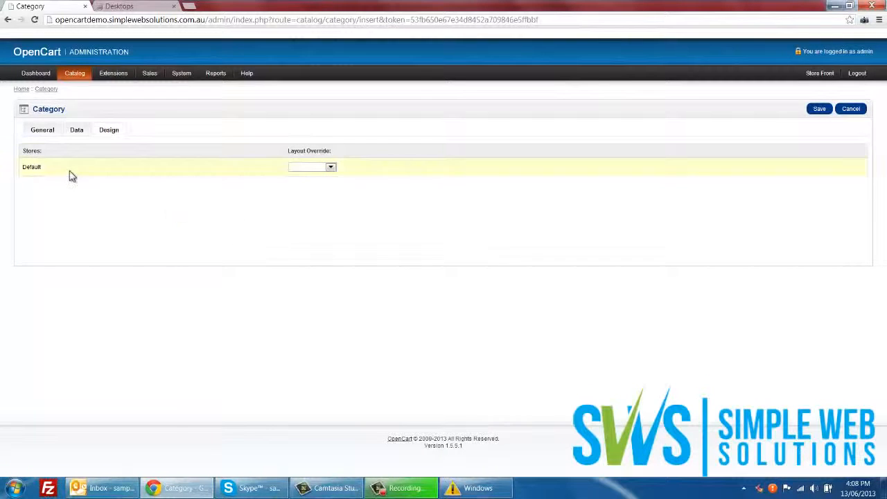
pyautogui.click(80, 131)
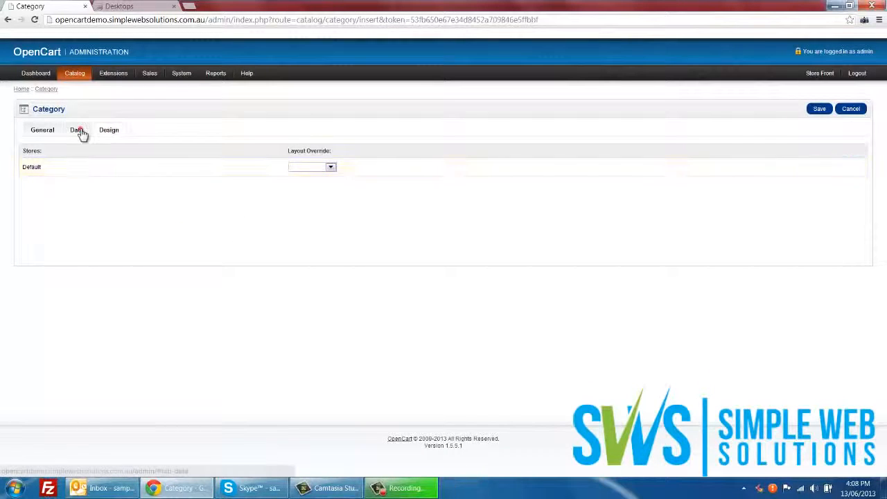
pyautogui.click(506, 194)
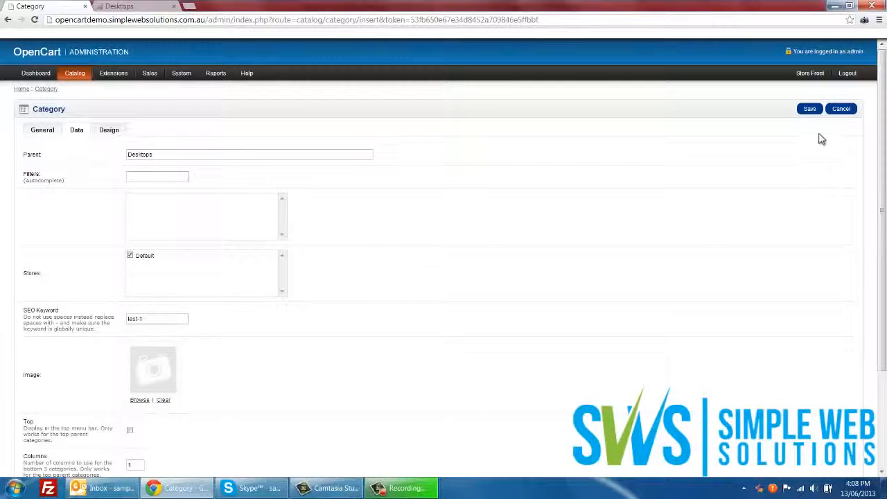
pyautogui.doubleClick(793, 138)
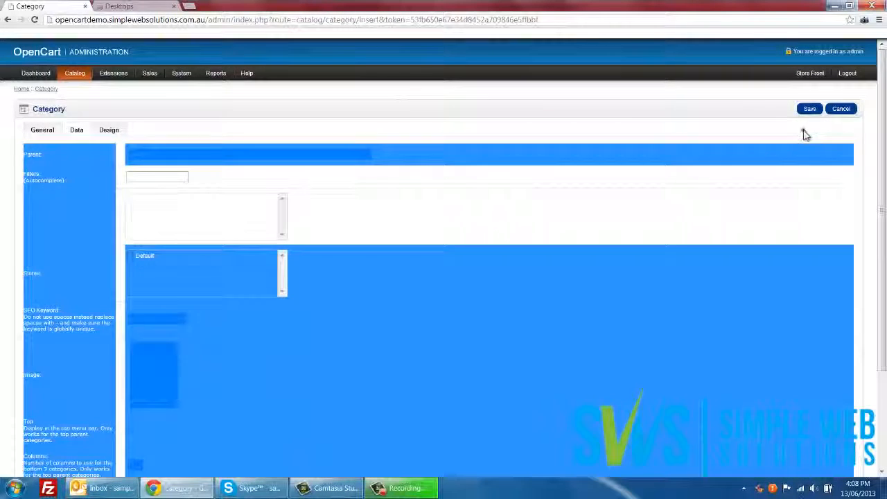
pyautogui.click(808, 109)
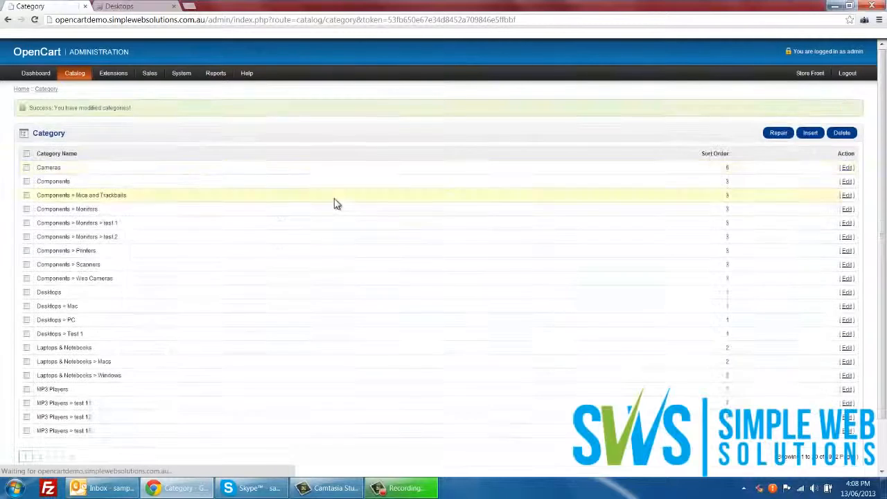
# Step: Locate the "Desktops > Test 1" entry in the category list and review its sort order
pyautogui.scroll(-2, 336, 202)
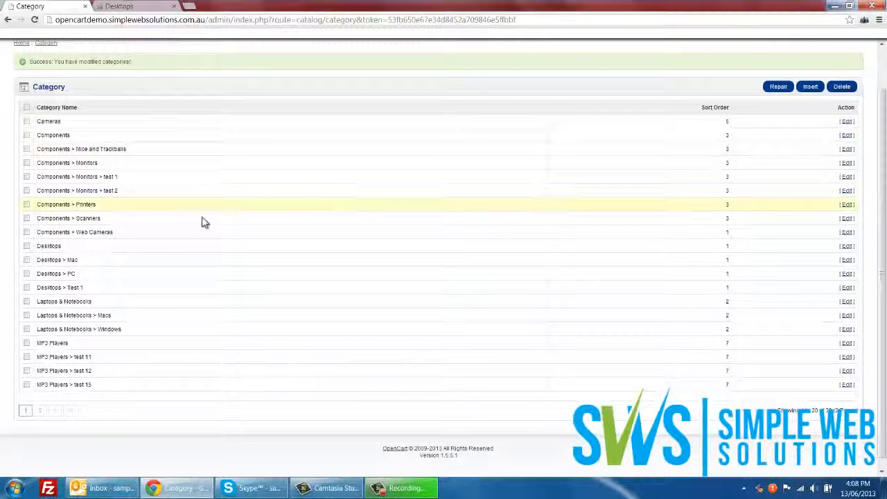
pyautogui.moveTo(83, 287); pyautogui.dragTo(35, 287)
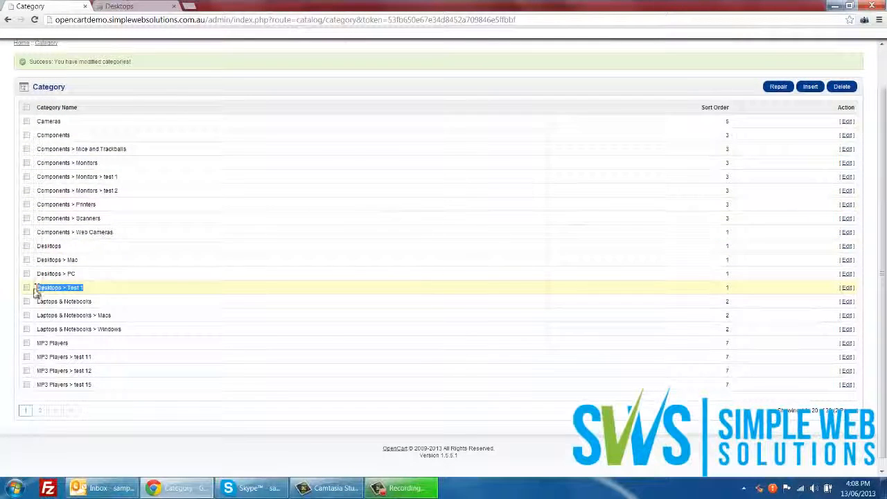
pyautogui.click(103, 287)
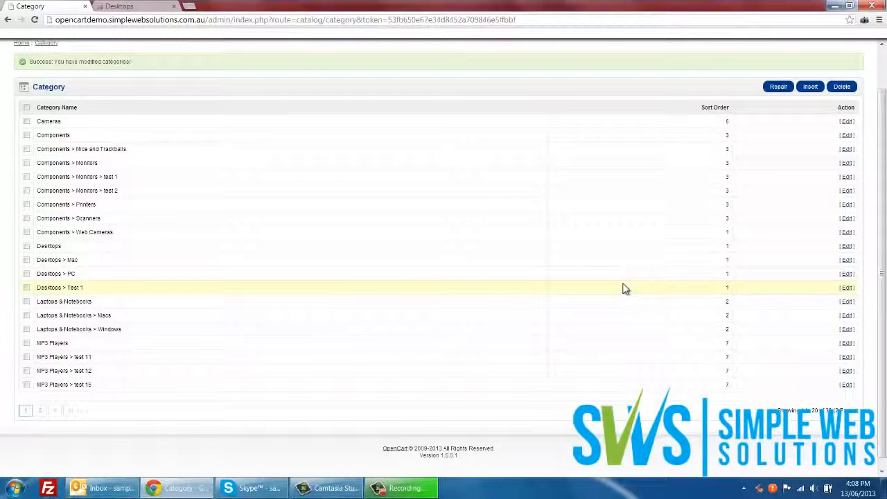
pyautogui.scroll(1, 622, 288)
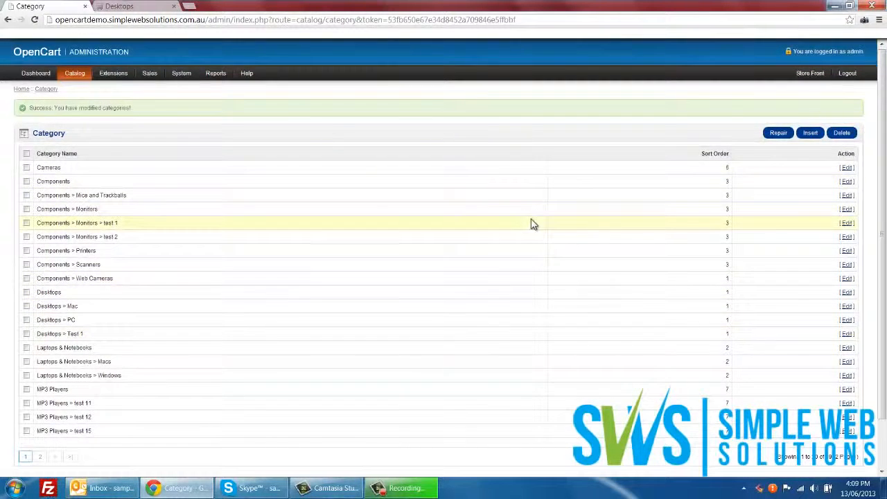
pyautogui.scroll(-1, 531, 223)
pyautogui.scroll(1, 531, 223)
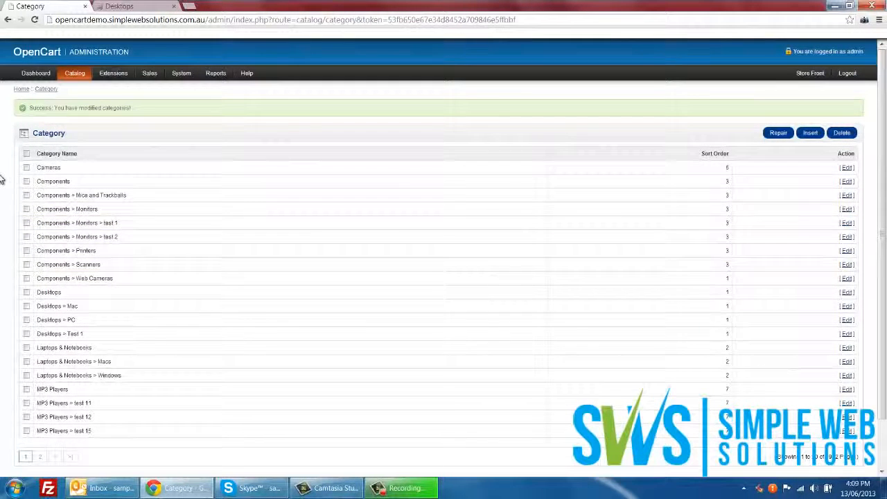
# Step: Start a new manufacturer entry in the catalog and name it "Manufacturer"
pyautogui.moveTo(78, 76)
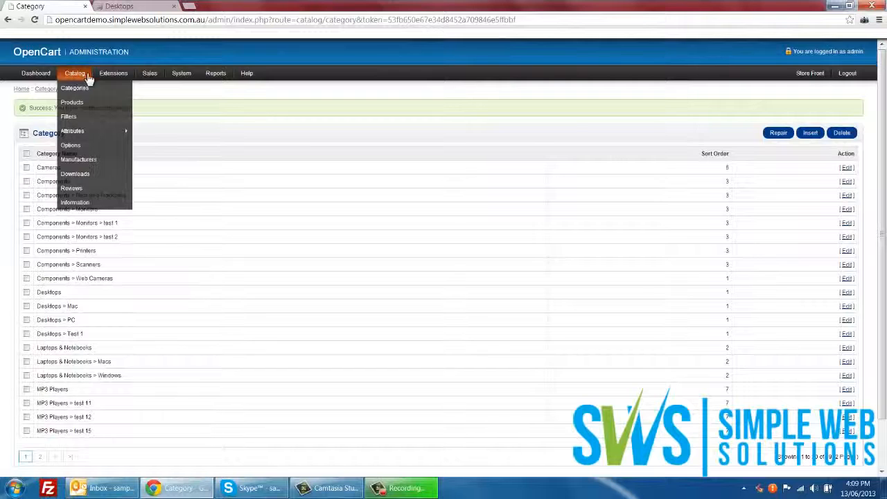
pyautogui.click(80, 161)
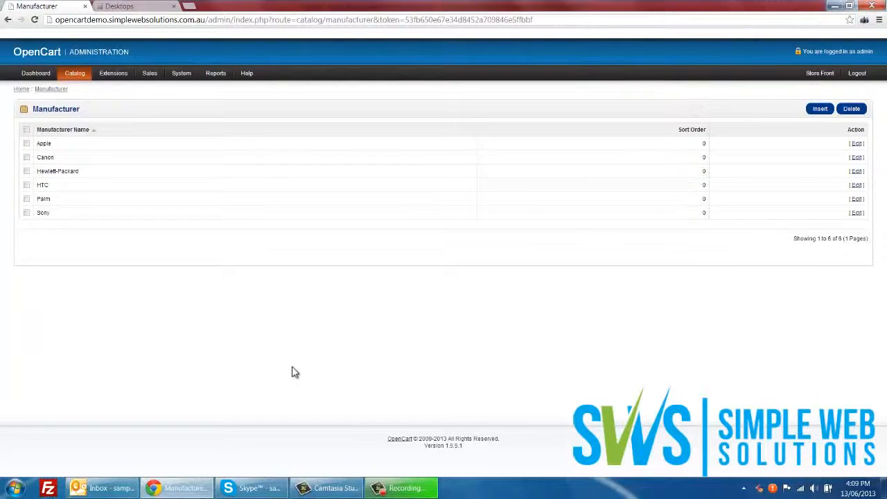
pyautogui.click(818, 113)
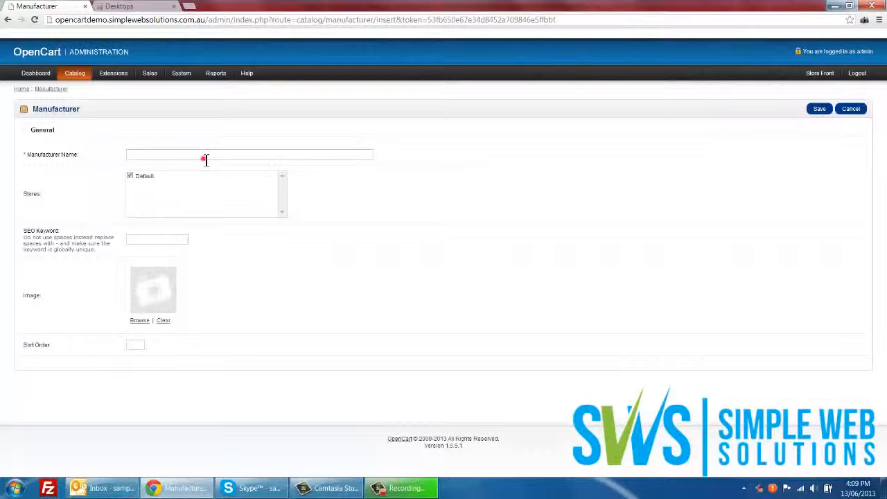
pyautogui.click(203, 154)
pyautogui.write('Manufacturer')
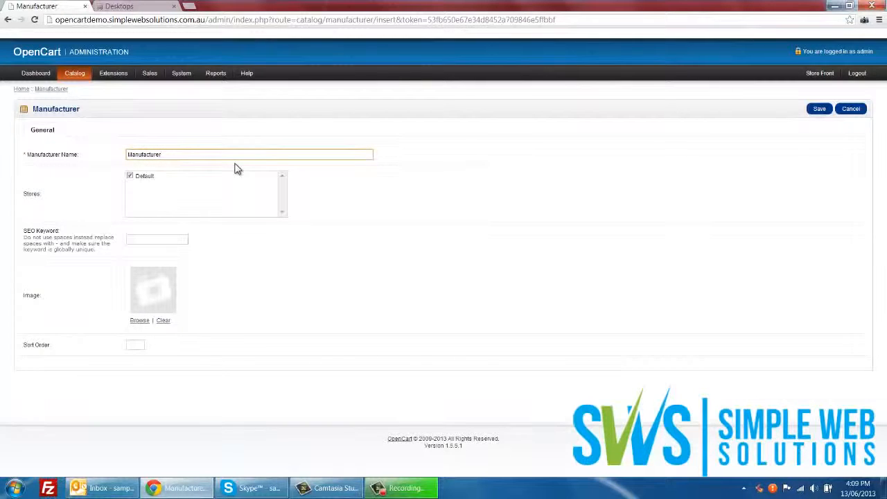
pyautogui.click(234, 169)
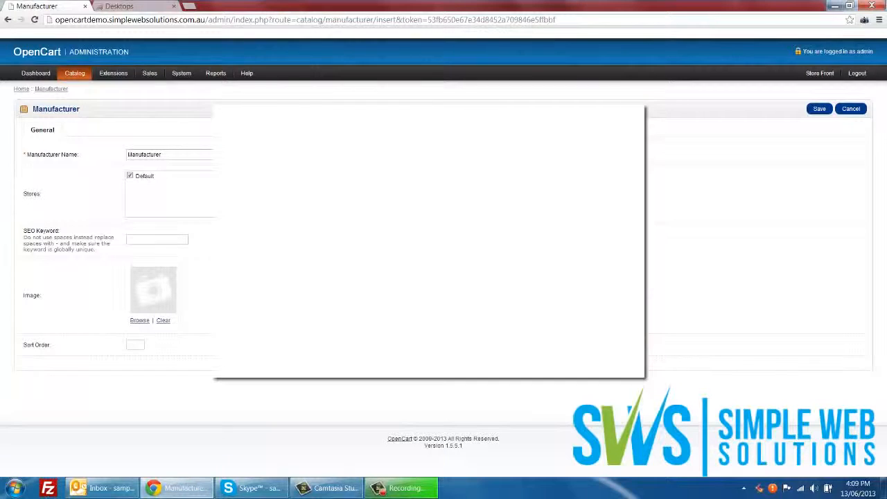
# Step: Complete the manufacturer name as "Manufacturer 1" and set its SEO keyword to "manufacturer-1"
pyautogui.click(169, 240)
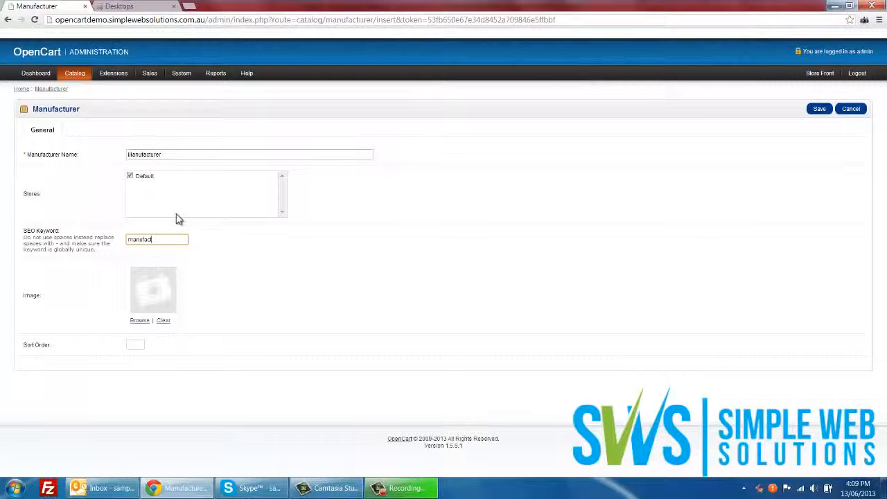
pyautogui.write('urer')
pyautogui.click(178, 155)
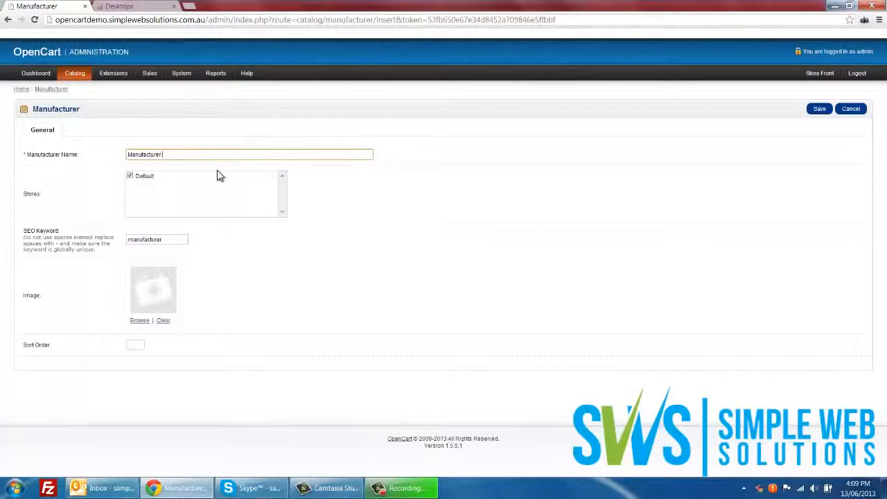
pyautogui.write('1')
pyautogui.click(181, 239)
pyautogui.write('-1')
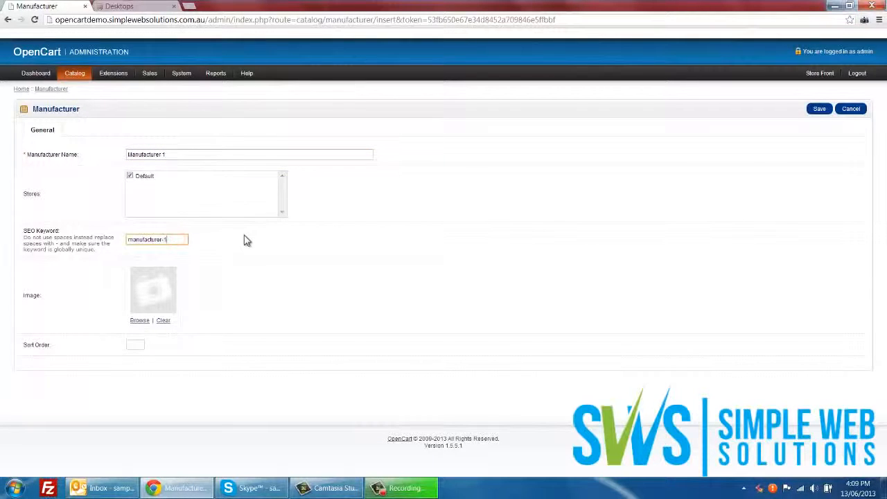
pyautogui.click(219, 308)
# Step: Open the storefront's Brands page and look through the products listed under Apple in a separate browser tab
pyautogui.click(147, 6)
pyautogui.scroll(-10, 205, 243)
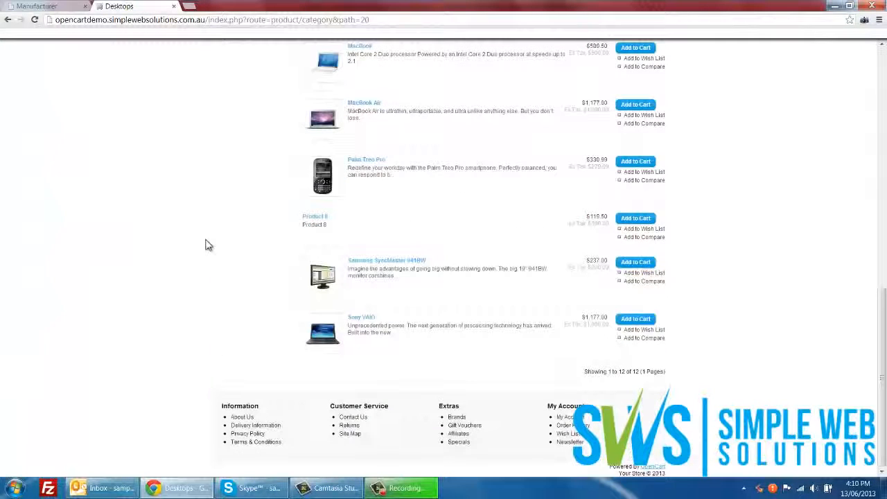
pyautogui.click(457, 417)
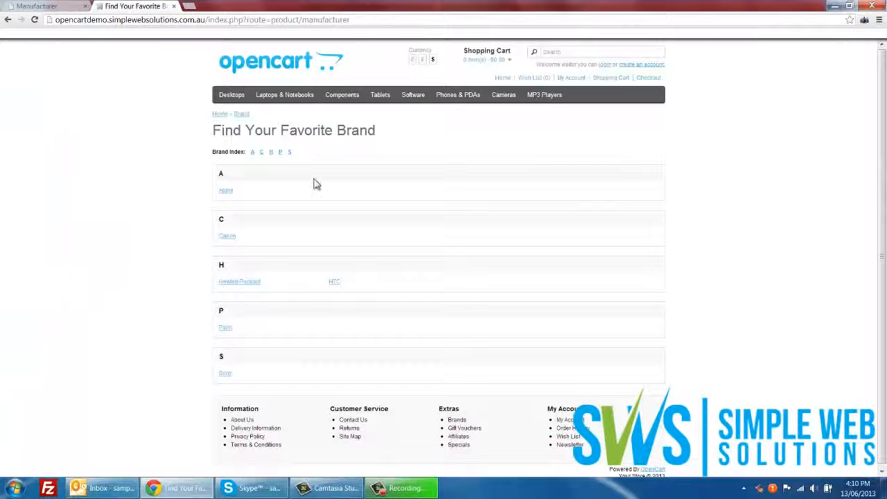
pyautogui.rightClick(229, 195)
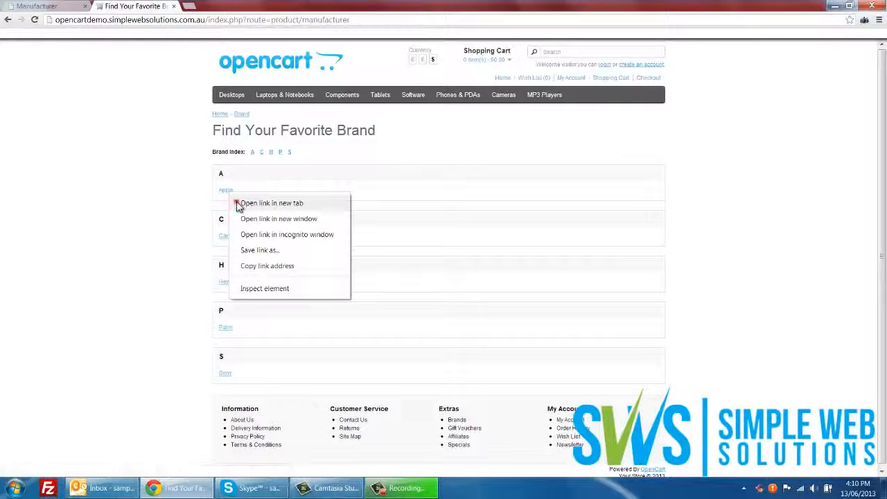
pyautogui.click(237, 203)
pyautogui.click(214, 6)
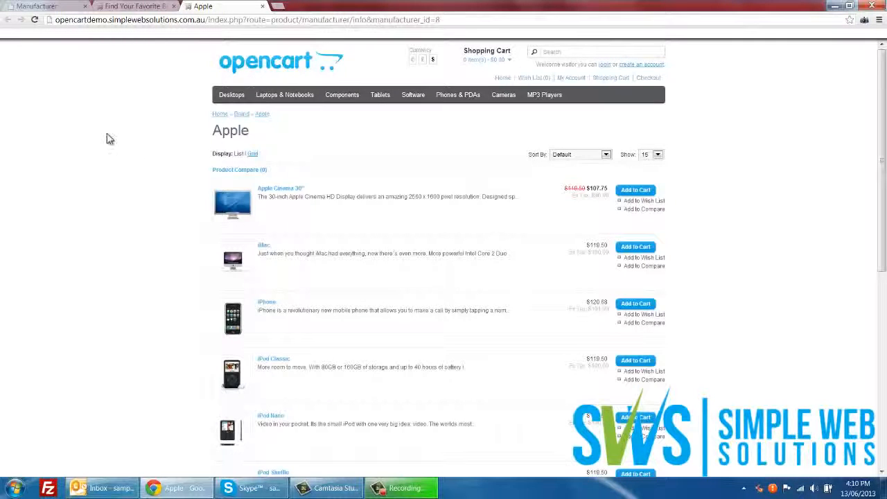
pyautogui.scroll(-4, 168, 190)
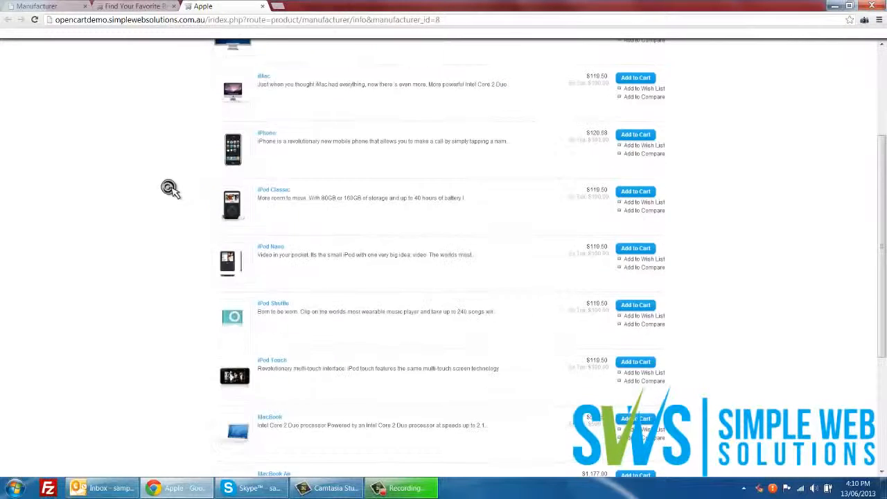
pyautogui.scroll(-2, 168, 190)
pyautogui.scroll(6, 170, 192)
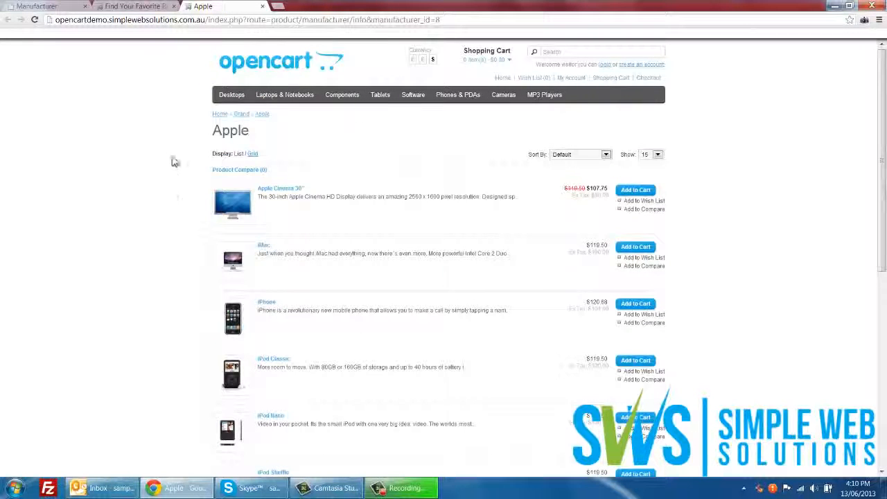
pyautogui.scroll(-5, 199, 186)
pyautogui.scroll(5, 200, 185)
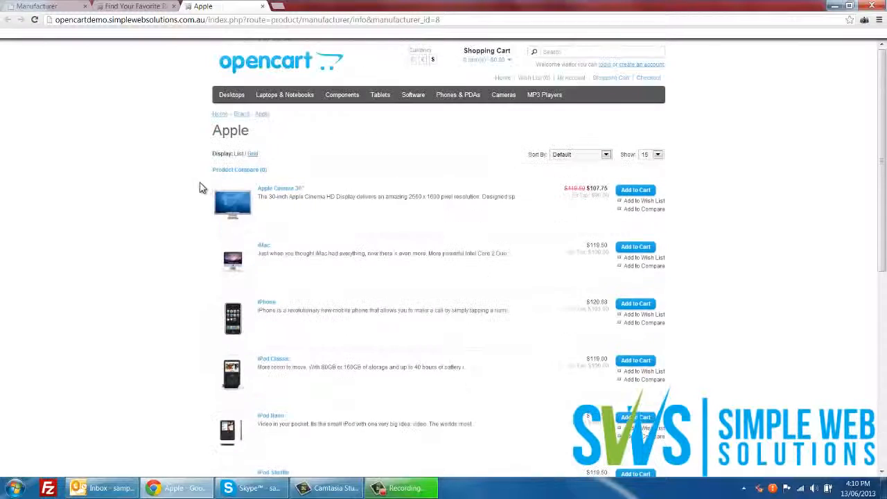
# Step: Check the brand shown on the Apple Cinema 30" product page, and return through the brand list to the storefront home page
pyautogui.click(159, 7)
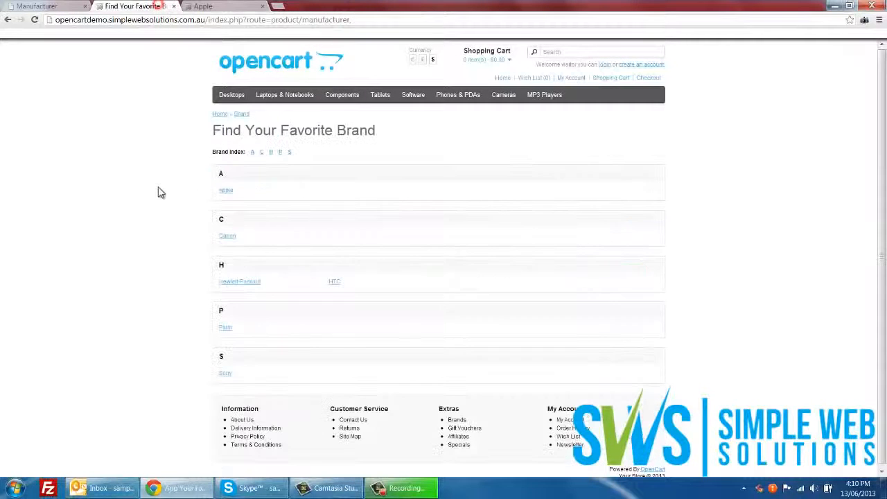
pyautogui.click(225, 7)
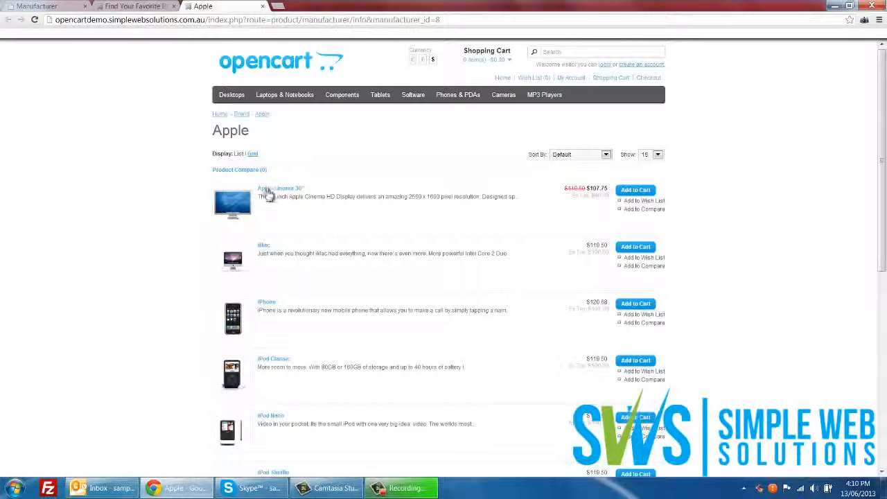
pyautogui.click(262, 188)
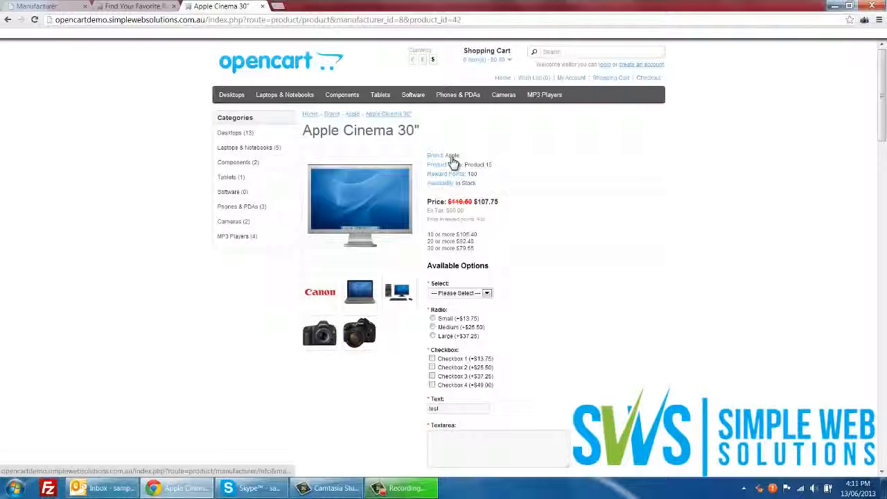
pyautogui.click(138, 6)
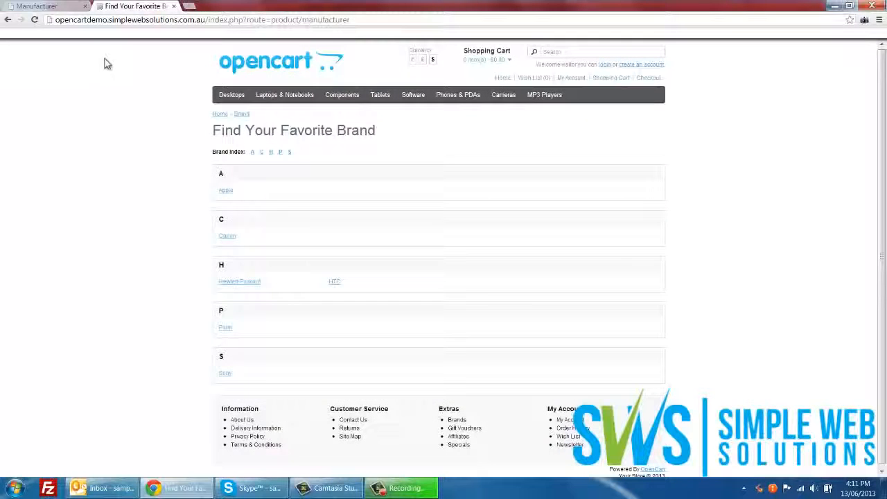
pyautogui.click(261, 66)
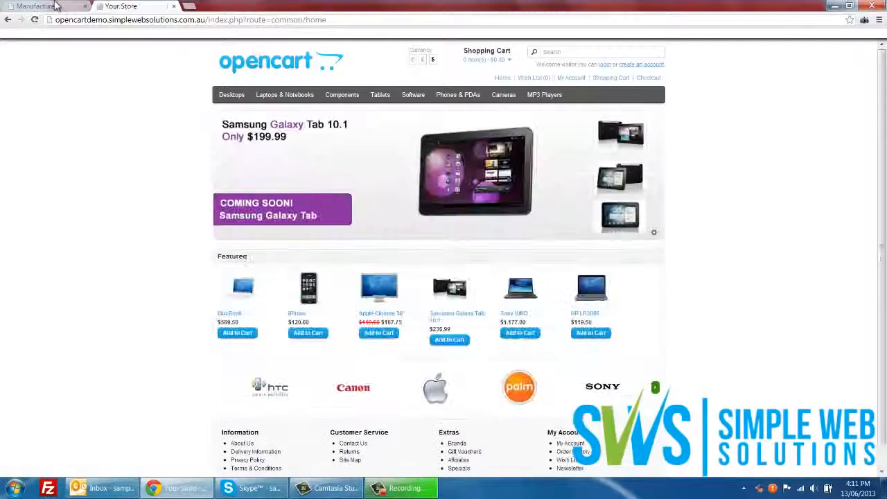
# Step: Return to the manufacturer form, save the new manufacturer and locate "Manufacturer 1" in the list
pyautogui.click(61, 6)
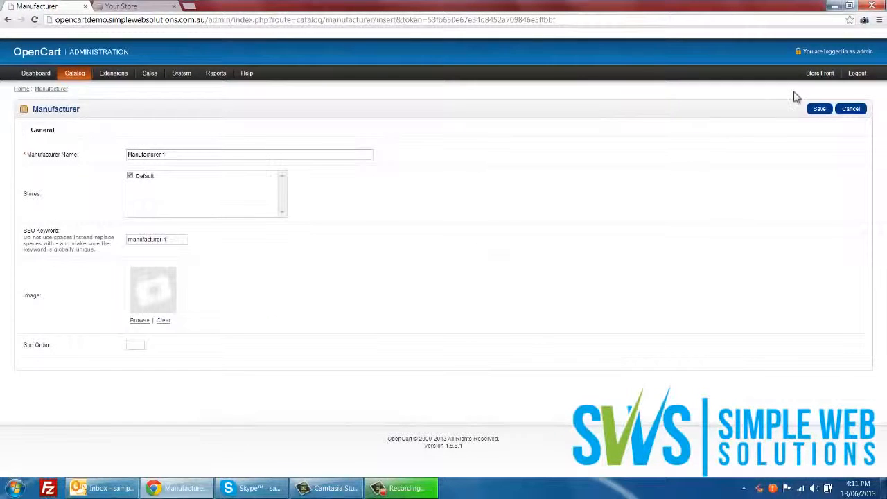
pyautogui.click(571, 199)
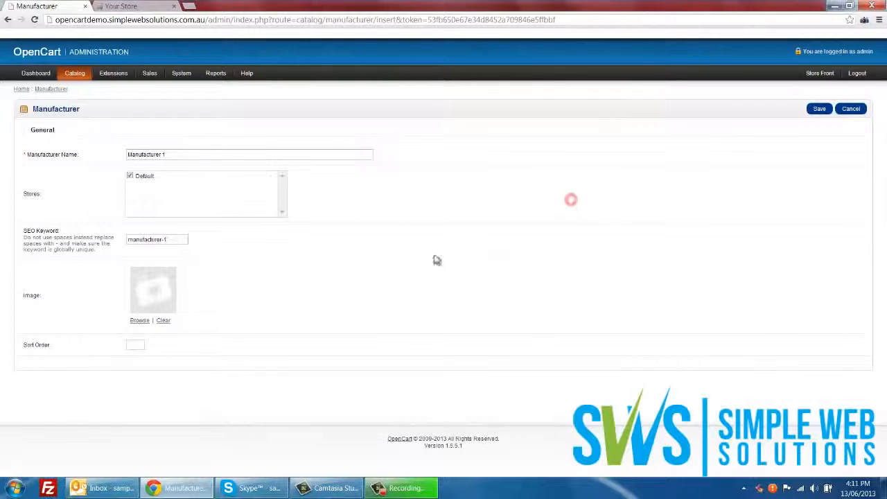
pyautogui.click(819, 109)
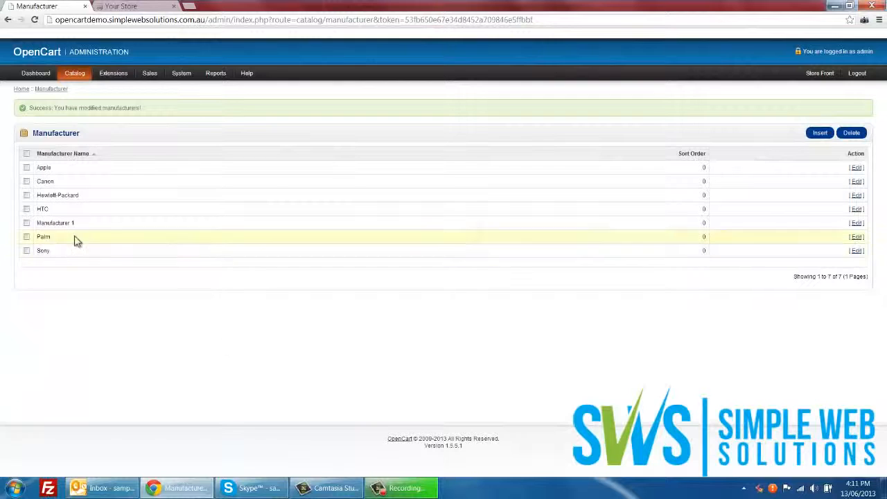
pyautogui.click(93, 224)
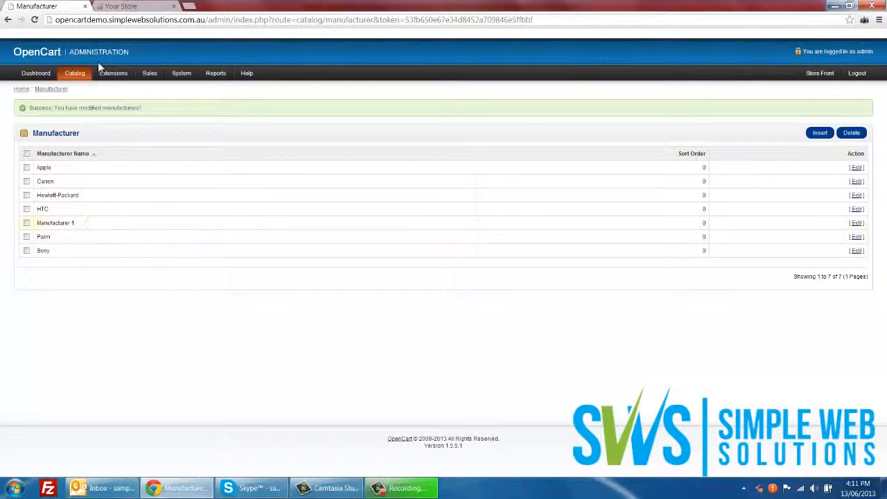
# Step: Open the catalog's product options list and review the existing options
pyautogui.moveTo(65, 77)
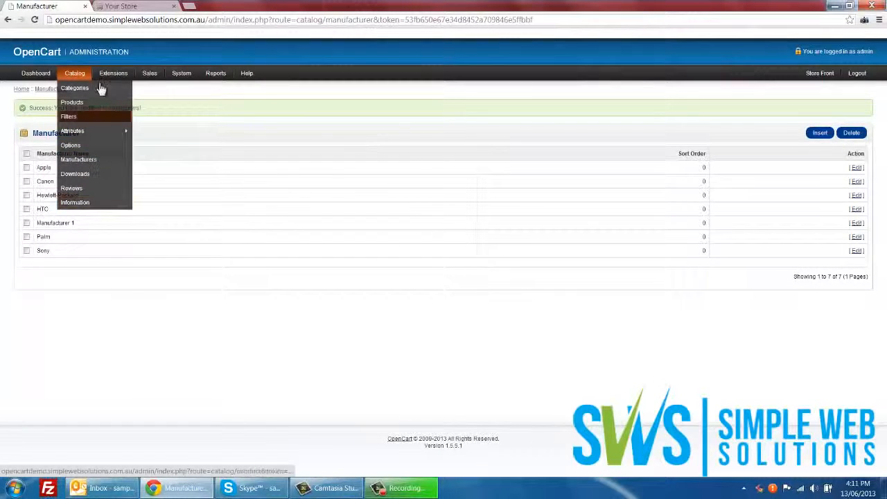
pyautogui.moveTo(107, 132)
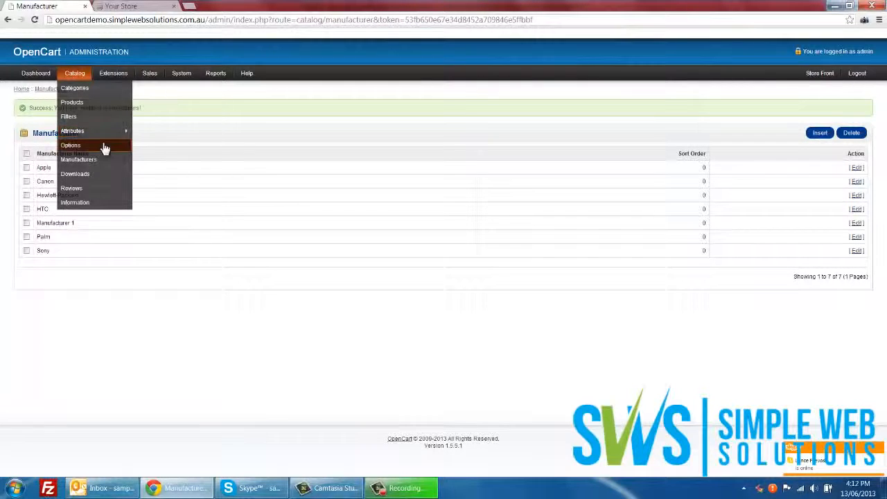
pyautogui.click(104, 148)
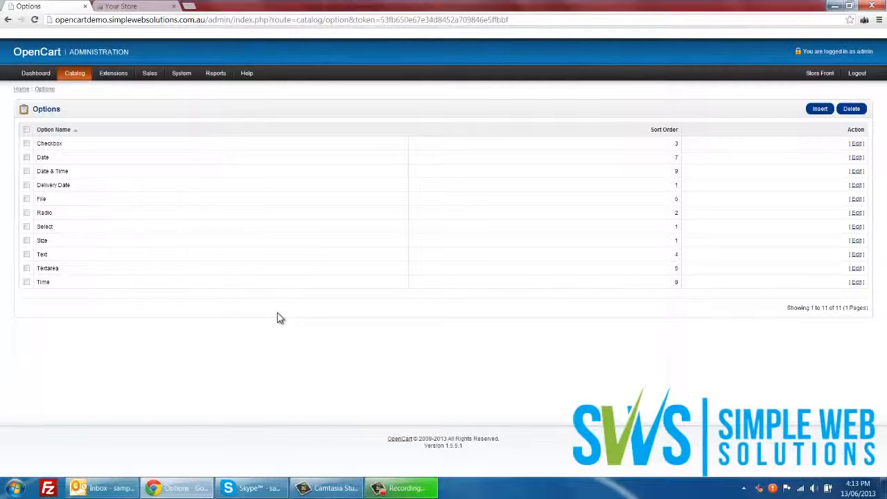
pyautogui.moveTo(279, 312); pyautogui.dragTo(256, 334)
pyautogui.click(256, 334)
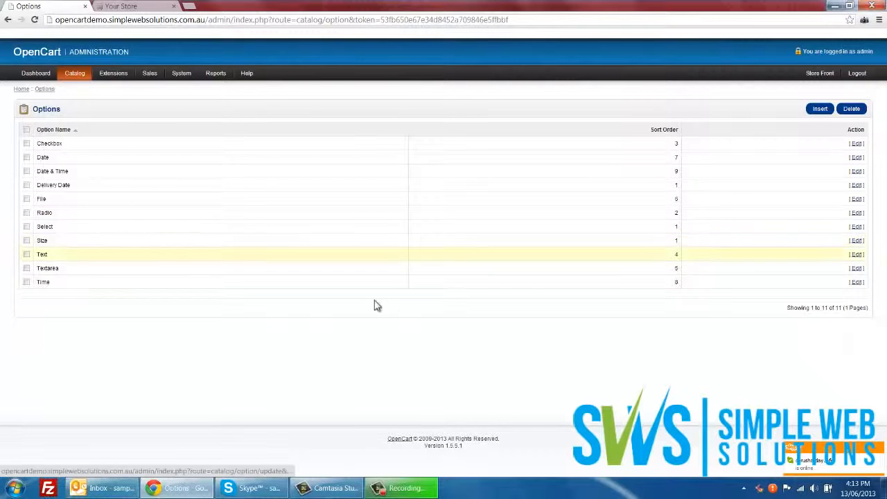
# Step: Open the Size option for editing and examine its option values and the available option types
pyautogui.click(857, 240)
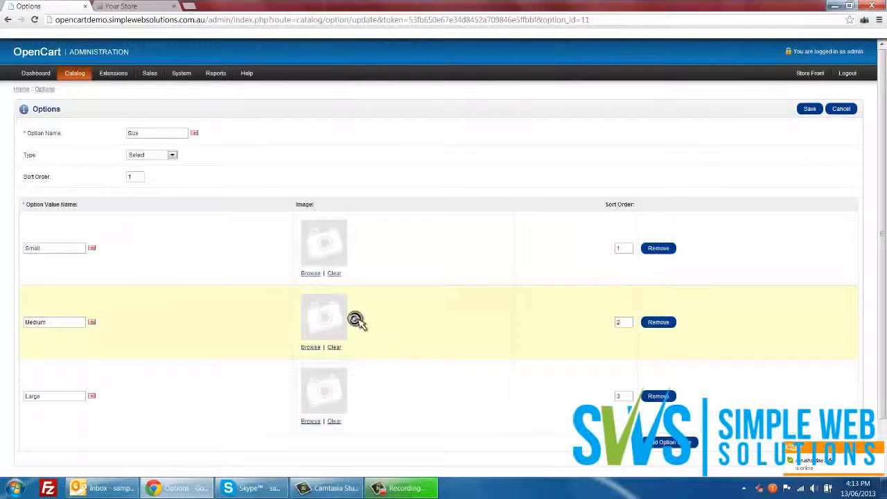
pyautogui.scroll(-1, 357, 319)
pyautogui.scroll(1, 357, 321)
pyautogui.scroll(-1, 462, 270)
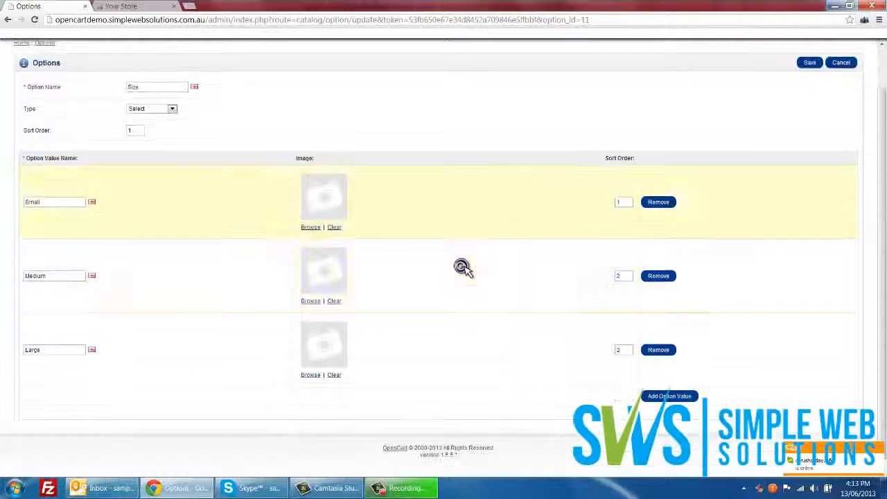
pyautogui.click(158, 114)
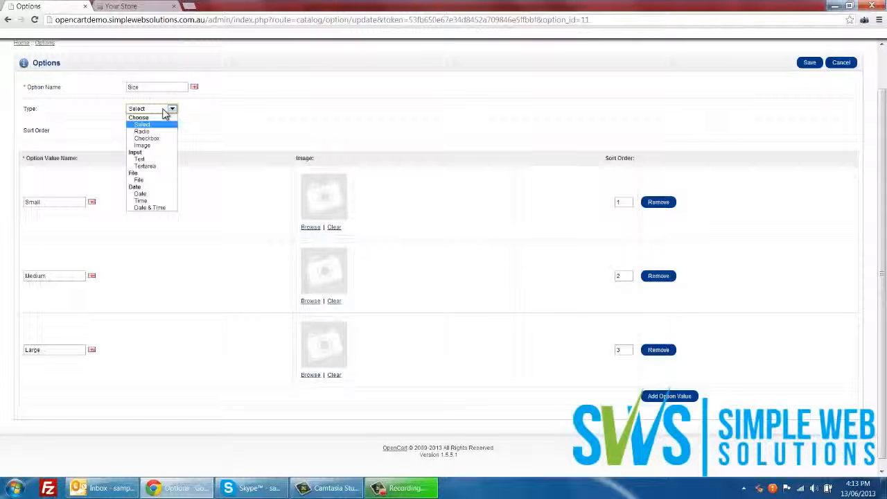
# Step: Switch to the storefront and open the Apple Cinema 30" product page to view its available options
pyautogui.click(120, 6)
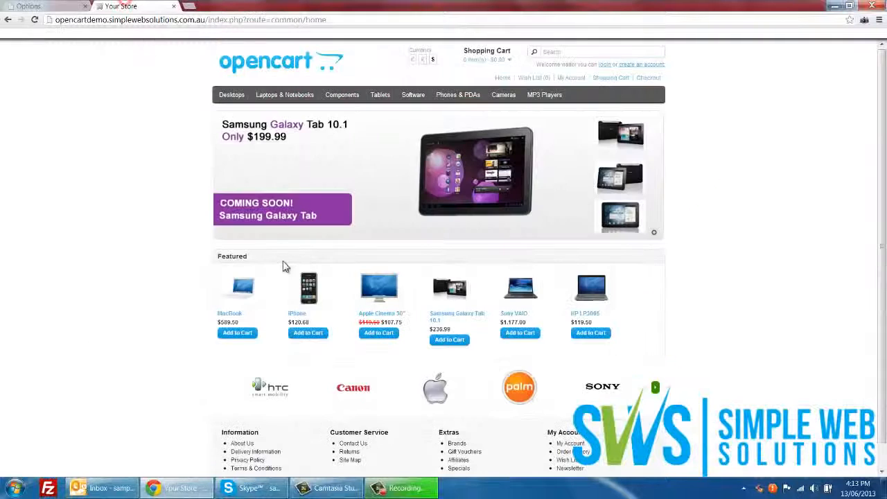
pyautogui.click(246, 290)
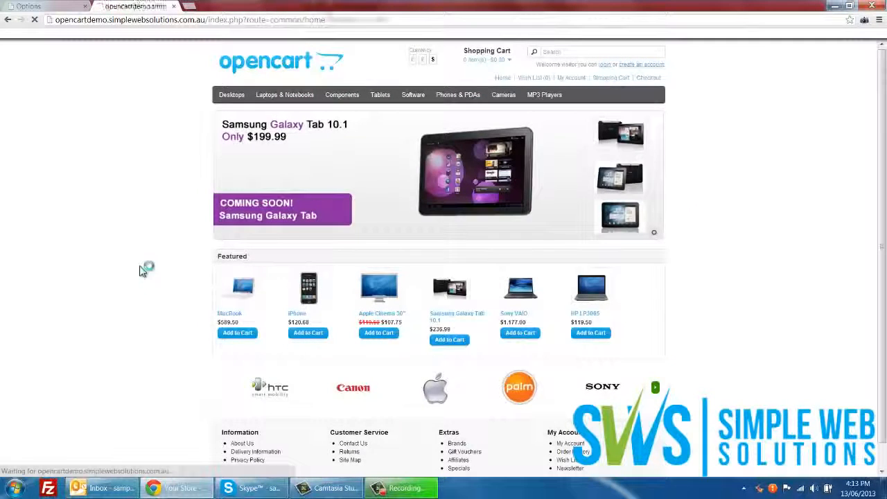
pyautogui.click(8, 19)
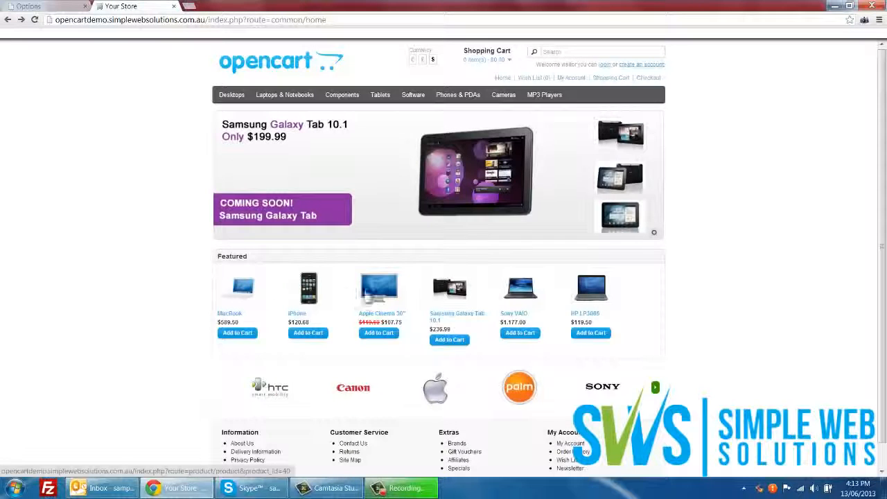
pyautogui.click(366, 290)
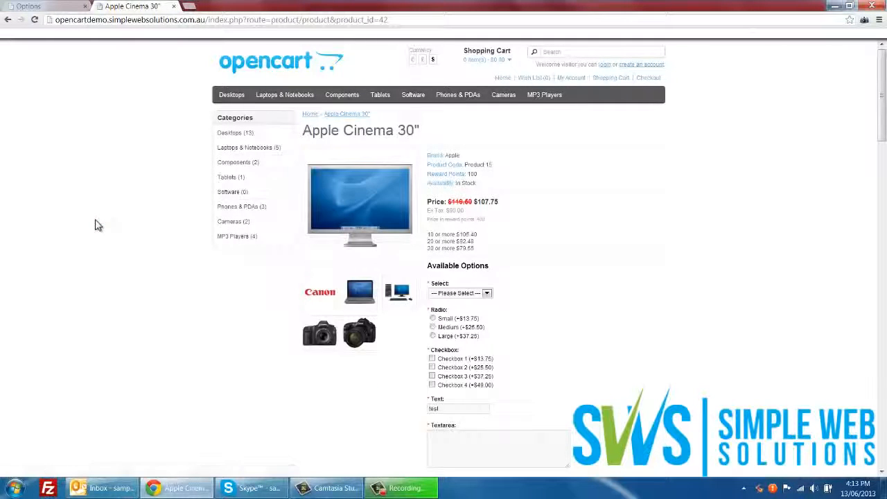
# Step: Examine the Select choices on the Apple Cinema 30" page and compare them with the type list in the Size option form
pyautogui.click(476, 295)
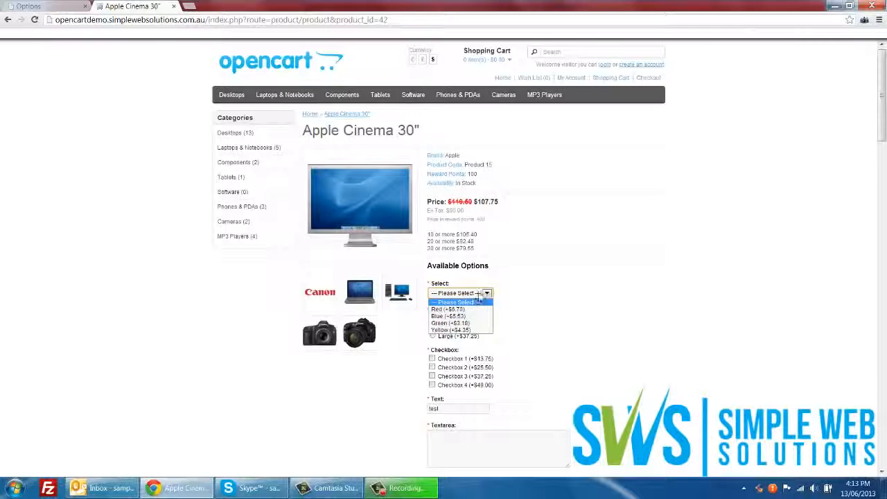
pyautogui.click(483, 293)
pyautogui.scroll(-1, 531, 299)
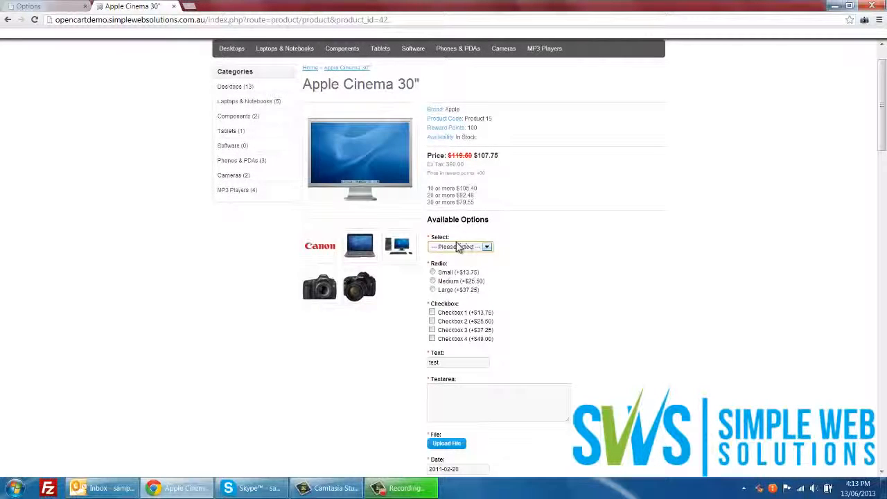
pyautogui.hotkey('ctrl', 'shift', 'Tab')
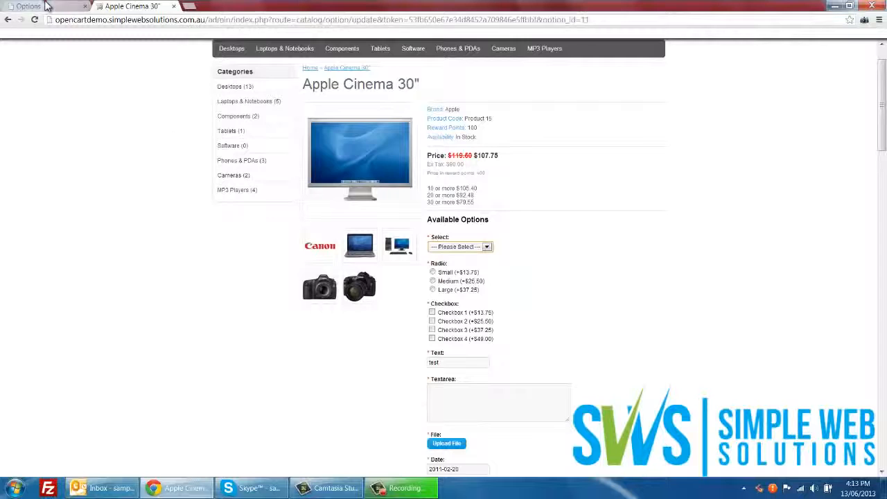
pyautogui.click(171, 109)
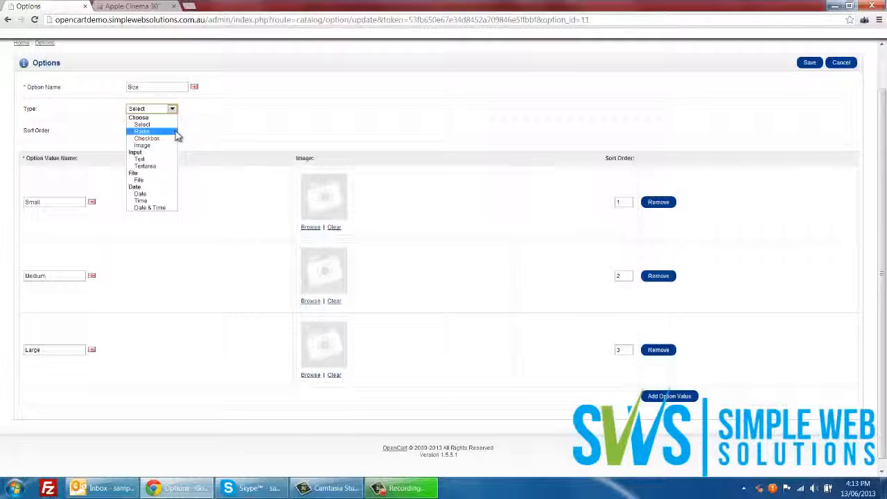
# Step: Return to the Apple Cinema 30" storefront page and examine its select, radio, checkbox and text option fields
pyautogui.click(132, 6)
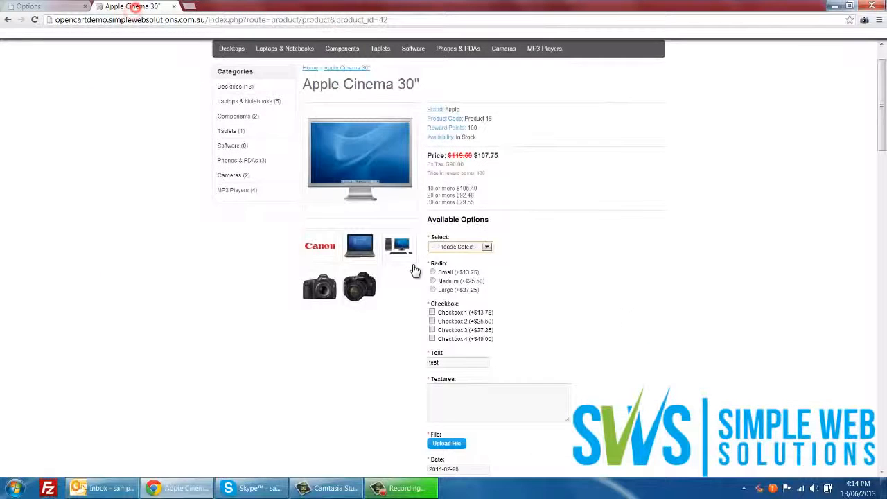
pyautogui.click(466, 248)
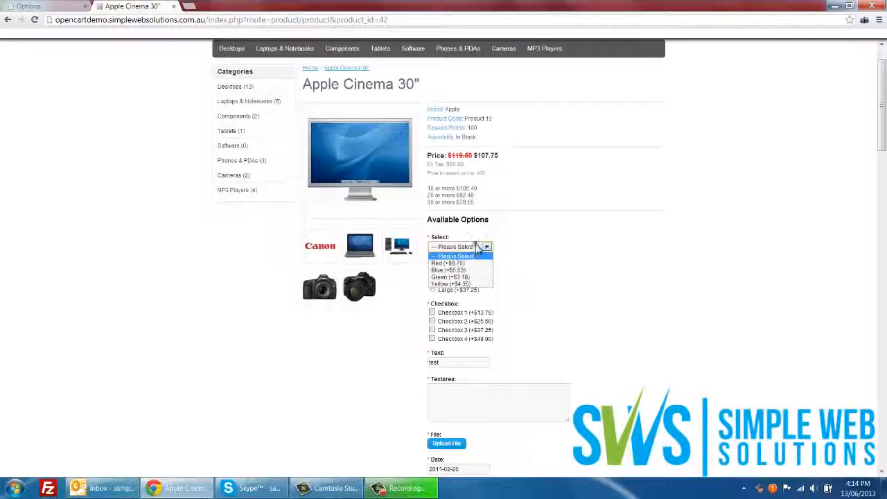
pyautogui.click(478, 247)
pyautogui.scroll(-1, 490, 255)
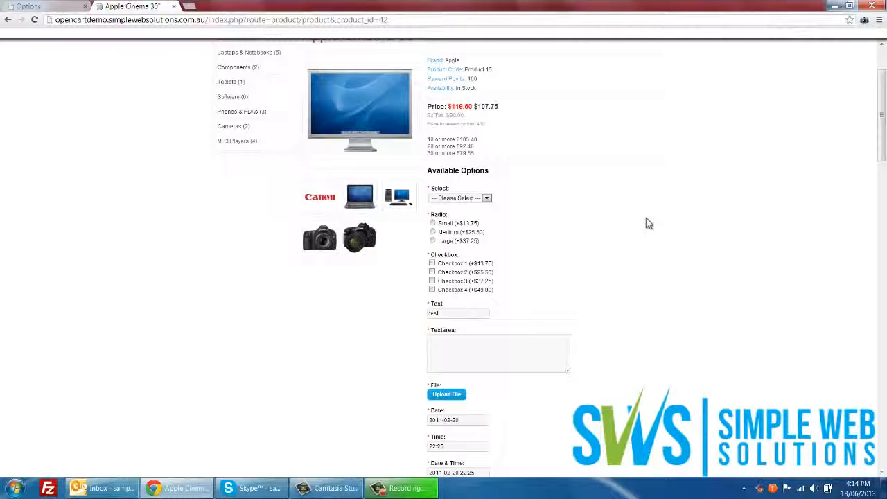
pyautogui.scroll(2, 647, 222)
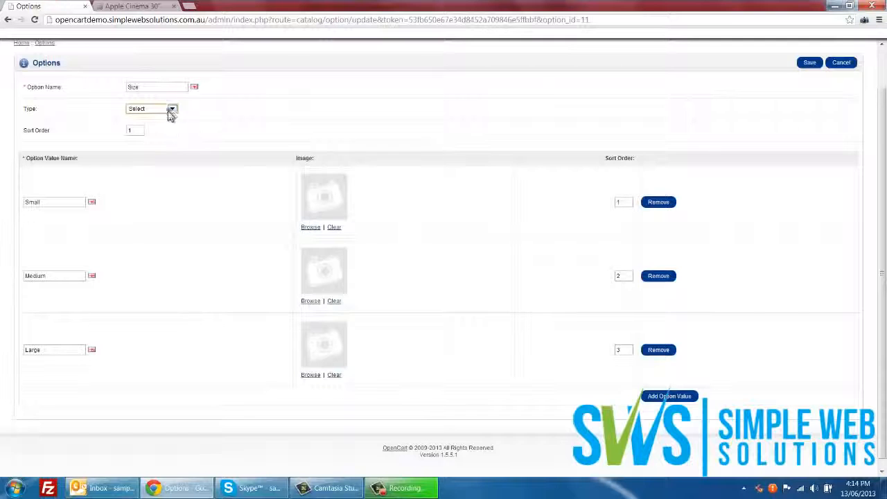
# Step: Keep the Size option's type as Select and add a new option value named "Extra Large"
pyautogui.click(172, 109)
pyautogui.click(155, 123)
pyautogui.click(234, 116)
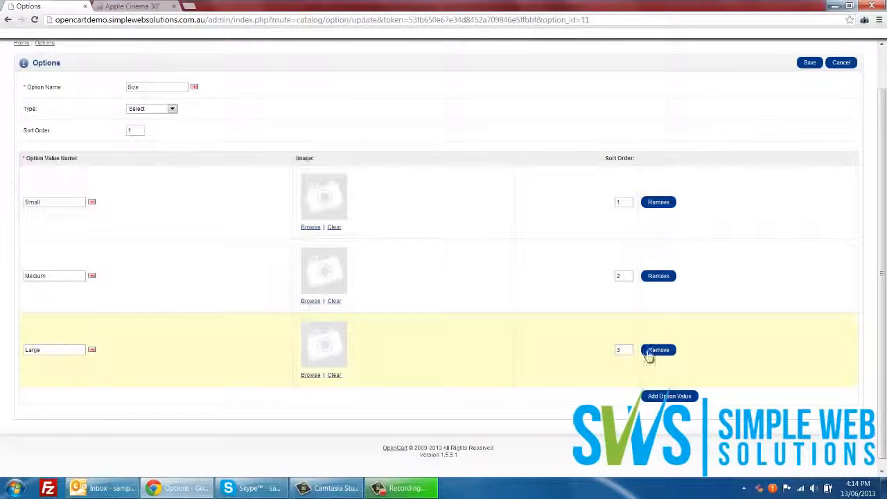
pyautogui.click(672, 398)
pyautogui.scroll(-2, 503, 266)
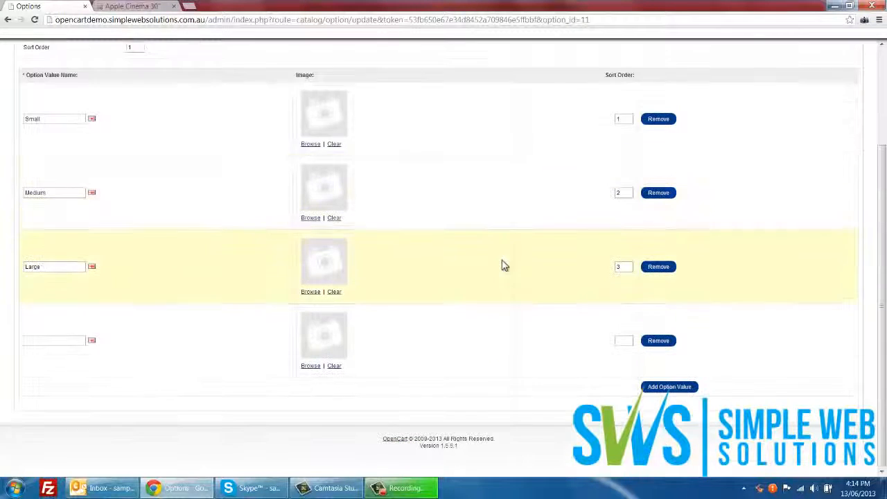
pyautogui.click(50, 340)
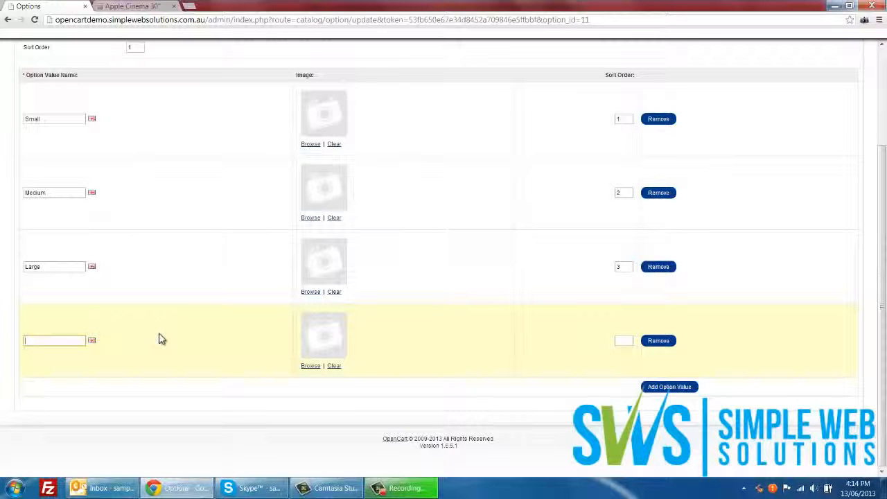
pyautogui.write('Extra Large')
pyautogui.click(188, 336)
# Step: Set the Extra Large value's sort order to 4 and save the Size option
pyautogui.scroll(2, 368, 316)
pyautogui.click(158, 155)
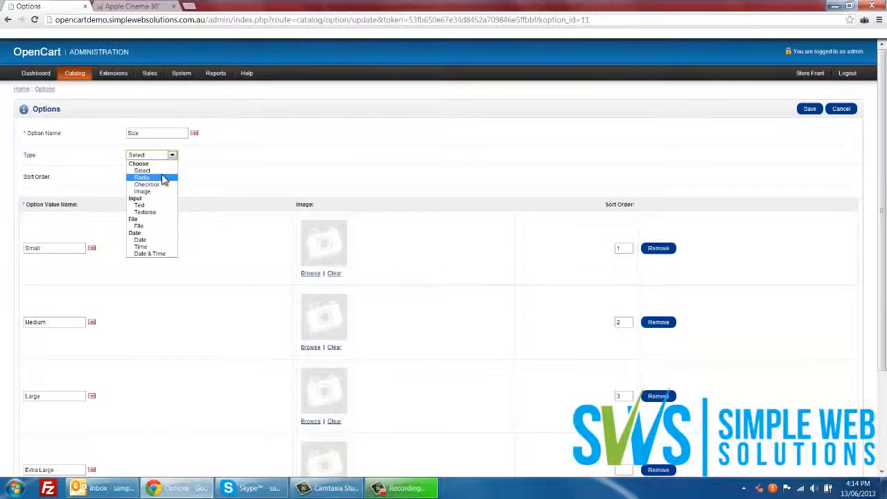
pyautogui.click(243, 198)
pyautogui.scroll(-2, 243, 200)
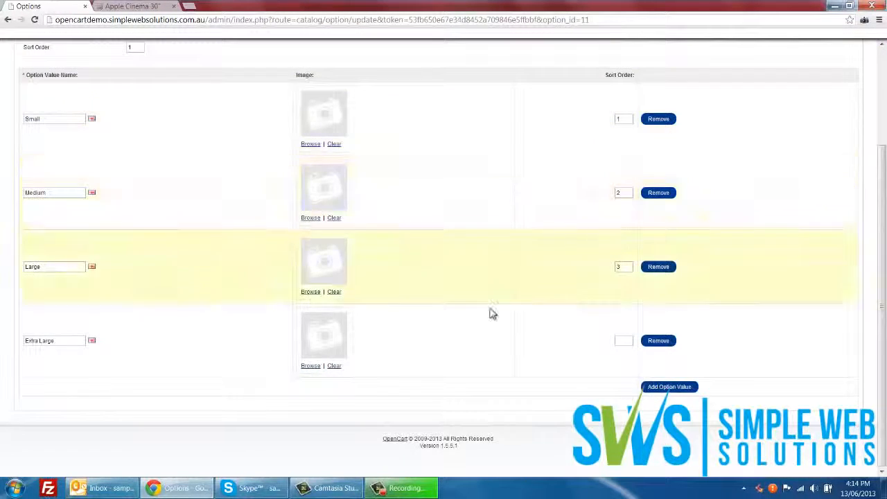
pyautogui.click(620, 339)
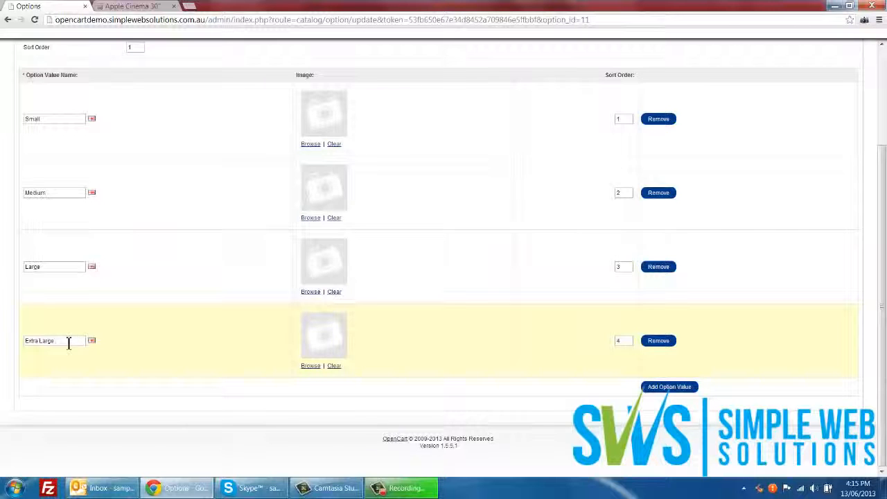
pyautogui.scroll(1, 645, 173)
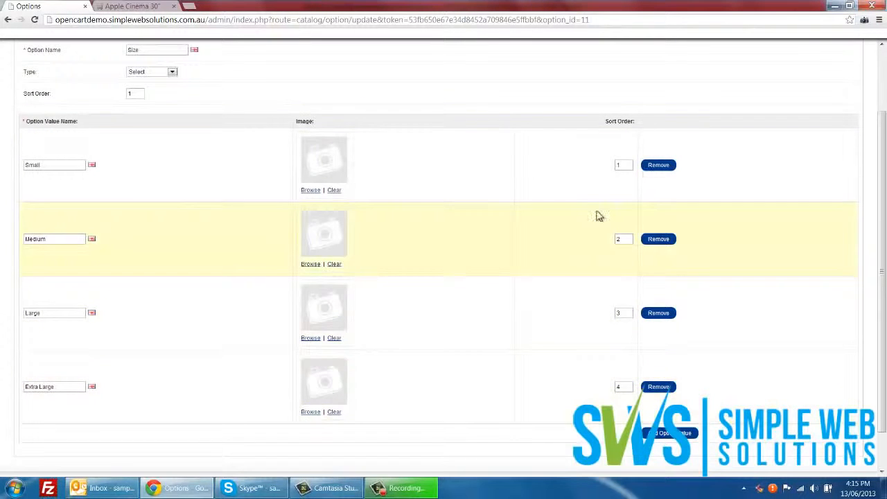
pyautogui.scroll(2, 599, 216)
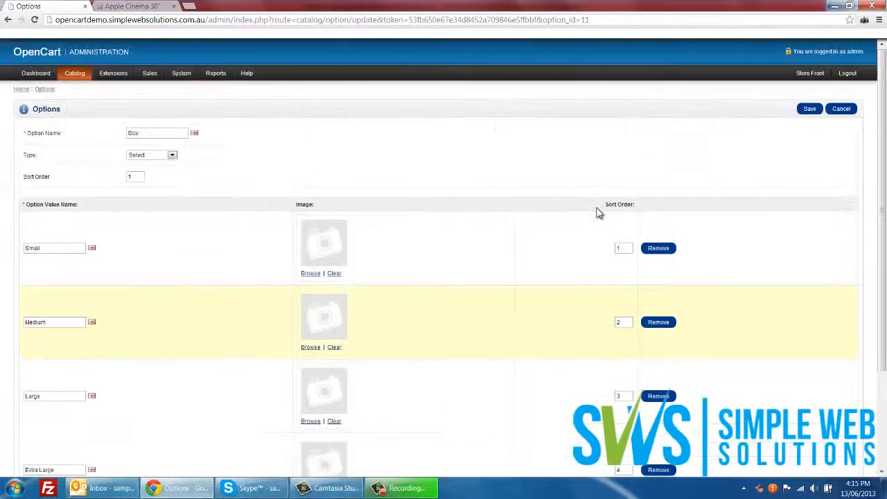
pyautogui.click(799, 113)
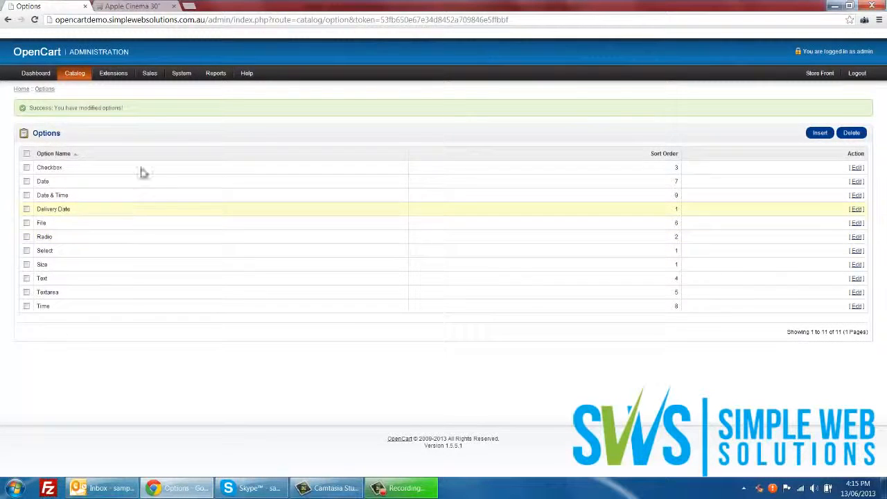
# Step: Open the catalog's product list and look through the existing products
pyautogui.moveTo(80, 82)
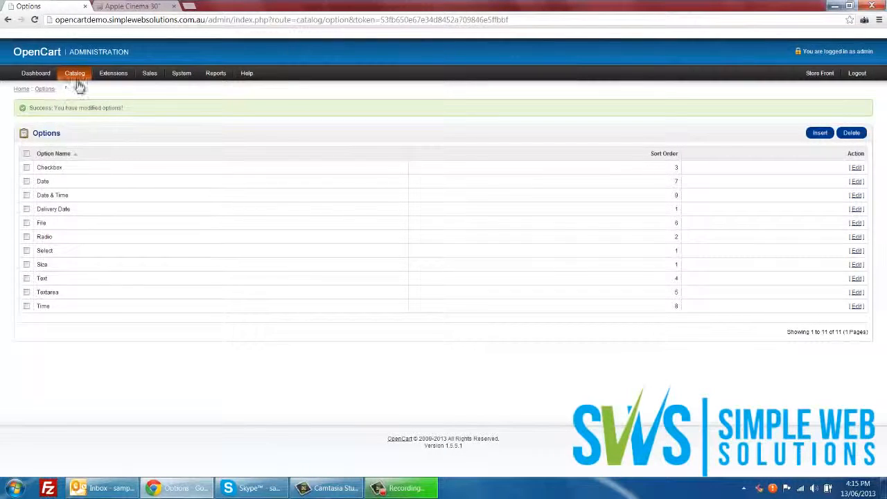
pyautogui.click(72, 101)
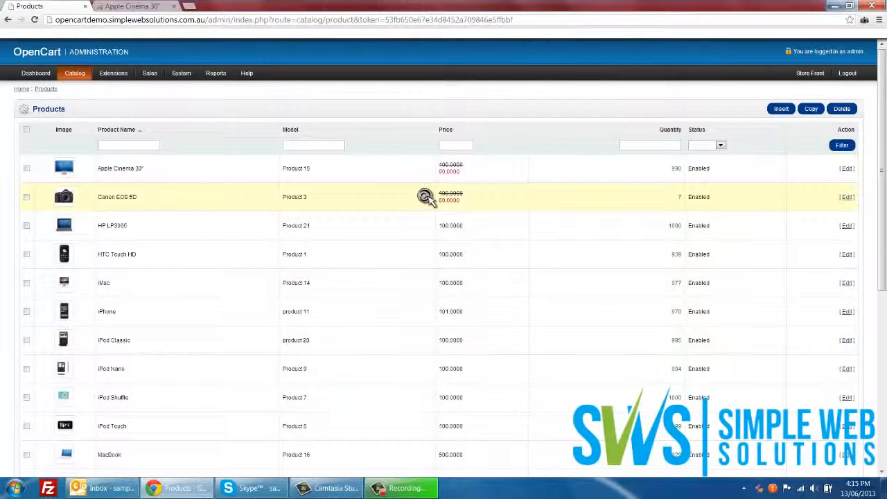
pyautogui.scroll(-5, 444, 254)
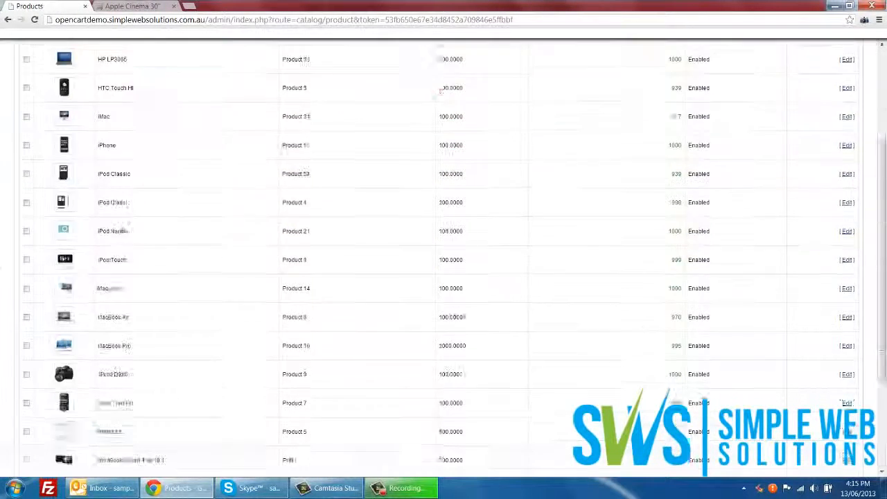
pyautogui.scroll(1, 444, 254)
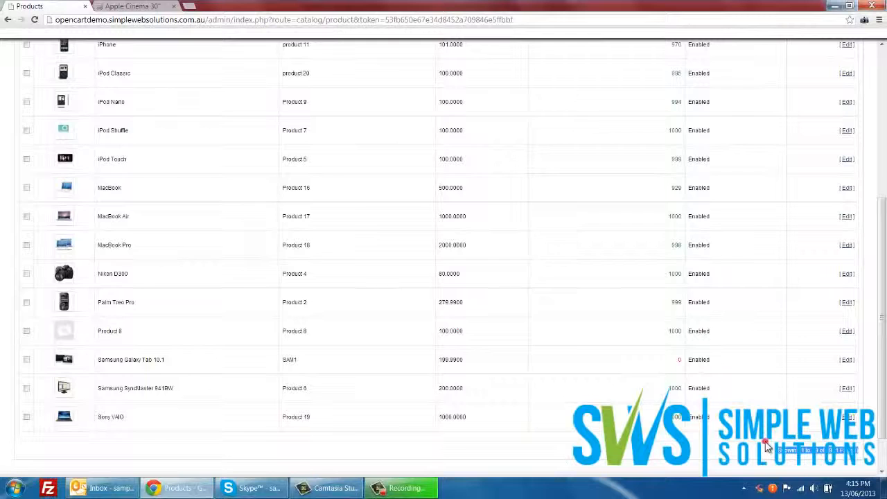
pyautogui.scroll(4, 762, 439)
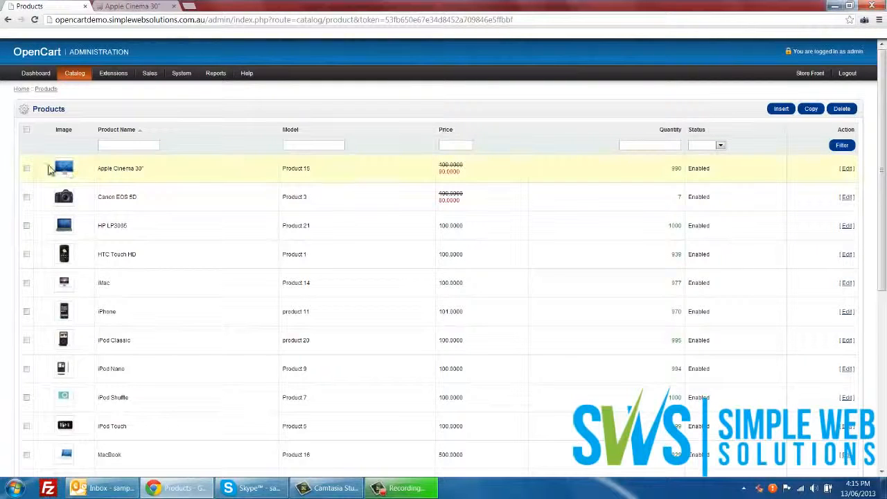
# Step: Review the Apple Cinema 30" row's product name, model, price, quantity and status in the product list
pyautogui.click(163, 163)
pyautogui.moveTo(314, 169); pyautogui.dragTo(272, 172)
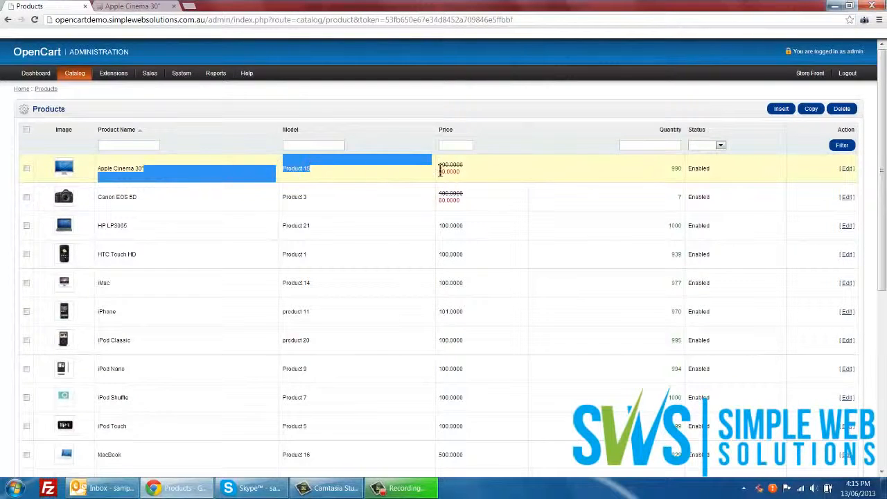
pyautogui.click(473, 171)
pyautogui.moveTo(461, 172); pyautogui.dragTo(442, 164)
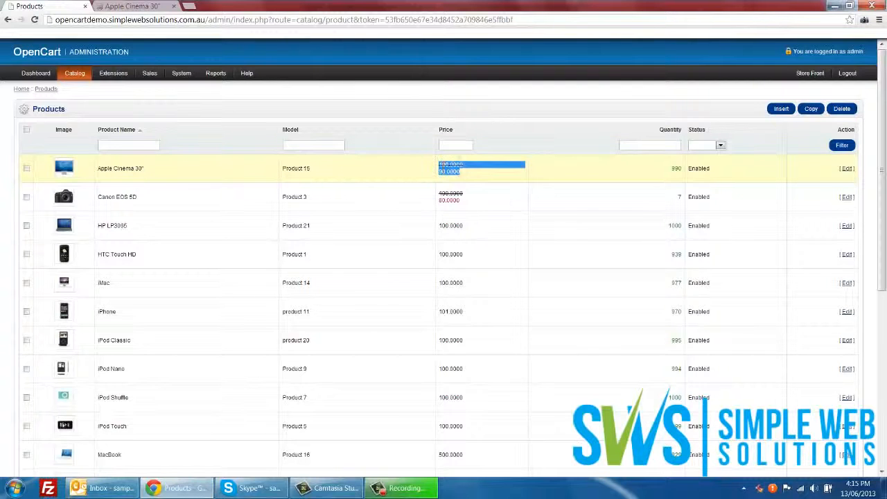
pyautogui.click(469, 172)
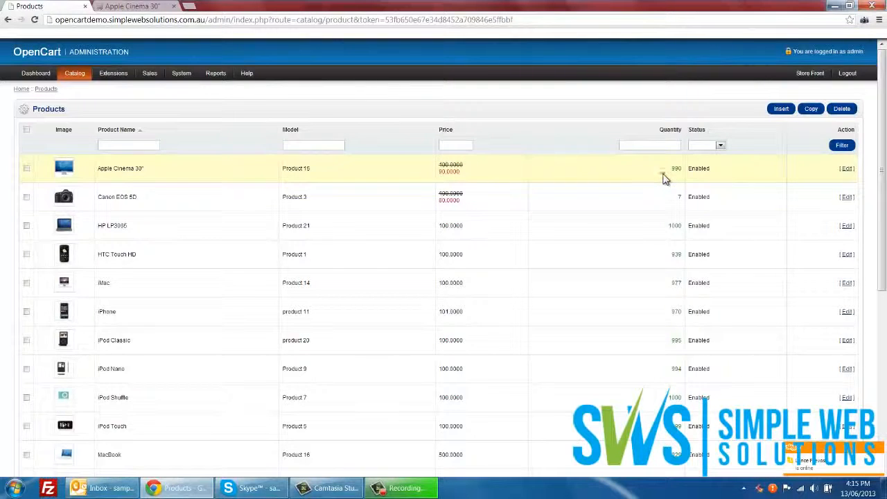
pyautogui.moveTo(663, 174); pyautogui.dragTo(694, 174)
pyautogui.click(761, 195)
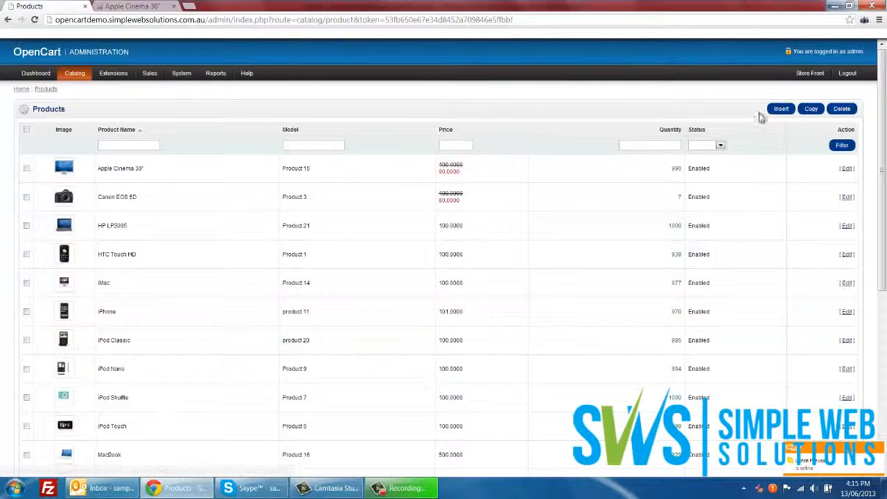
# Step: Start a new product and enter "Product 1" as its product name
pyautogui.click(779, 111)
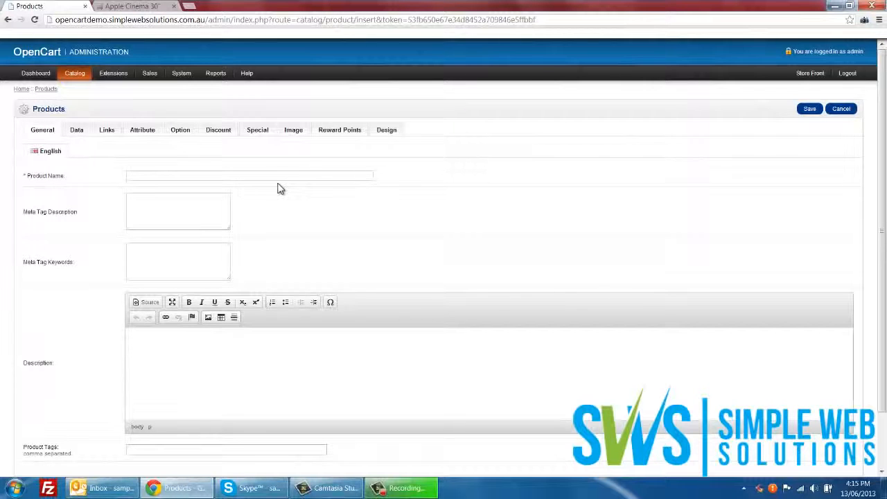
pyautogui.scroll(-1, 279, 188)
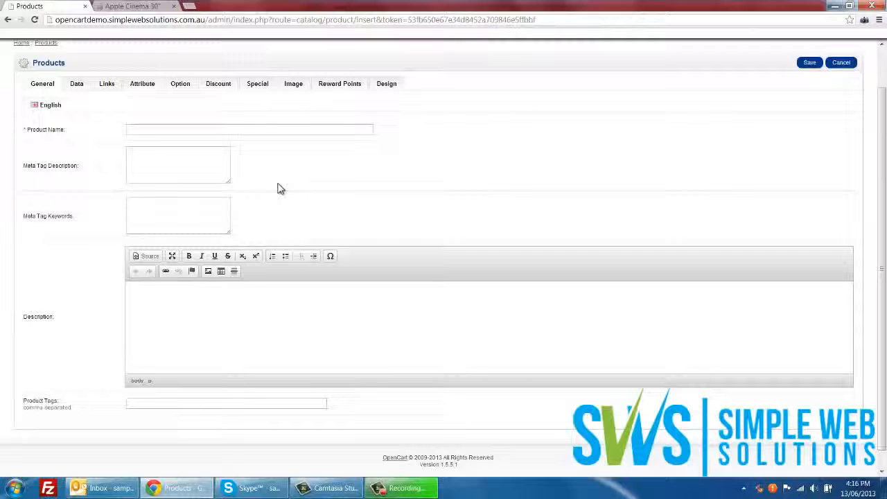
pyautogui.click(267, 131)
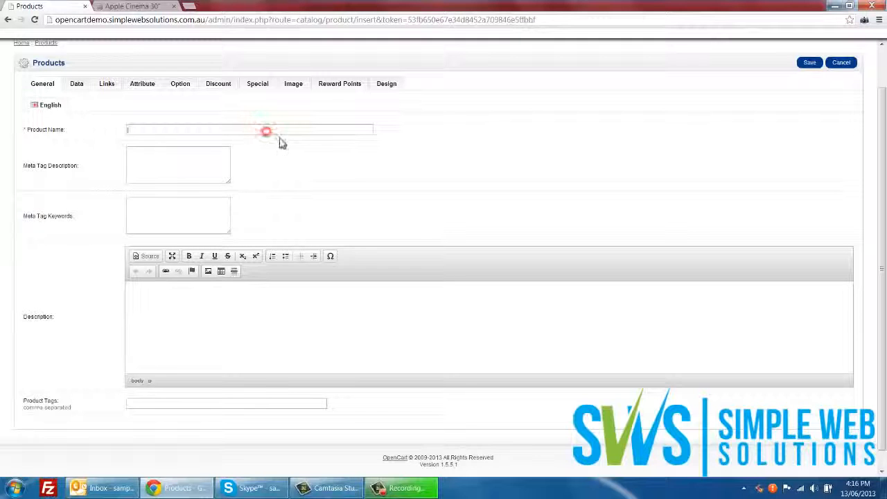
pyautogui.write('Product 1')
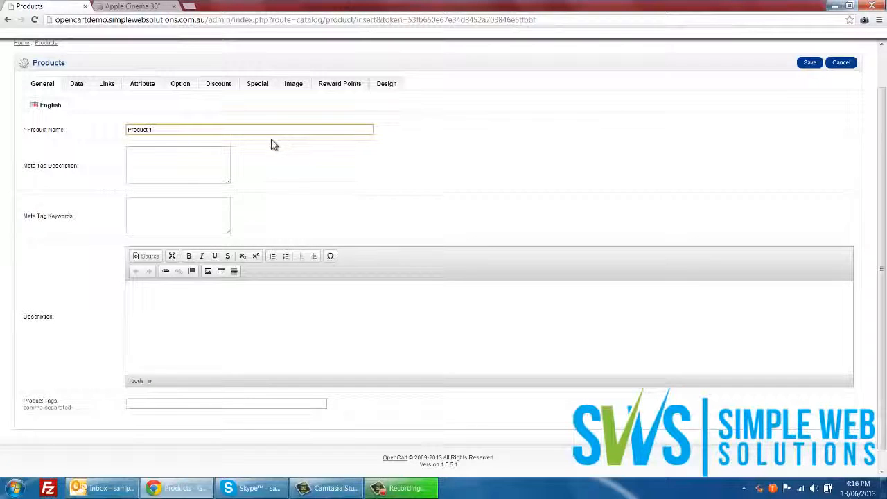
# Step: Enter "This is a product description." as Product 1's description, leaving the meta tag description and keywords empty
pyautogui.click(207, 171)
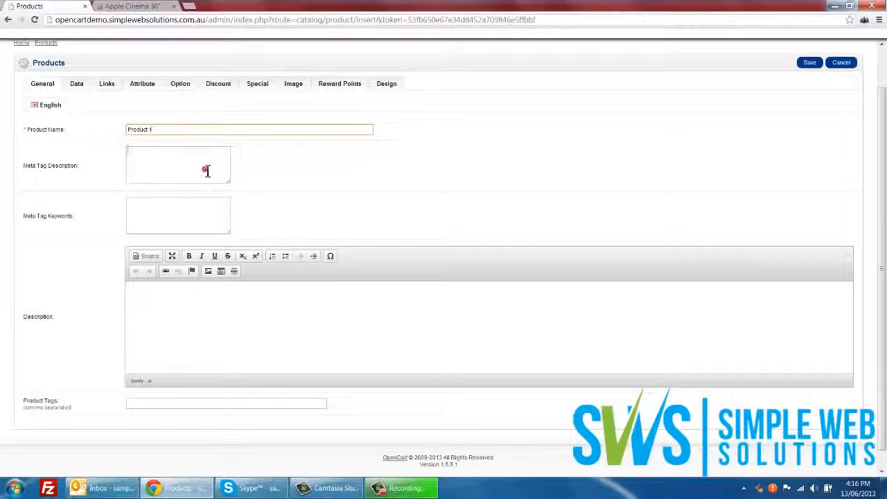
pyautogui.click(189, 216)
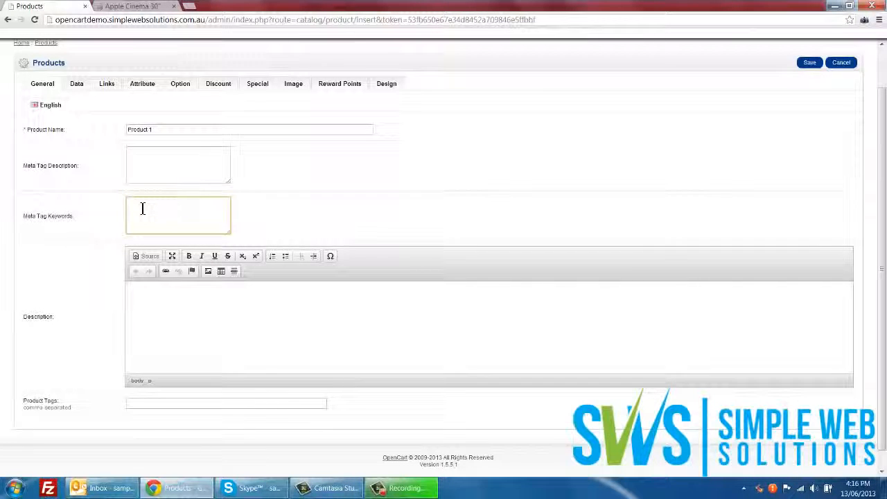
pyautogui.click(144, 307)
pyautogui.click(222, 334)
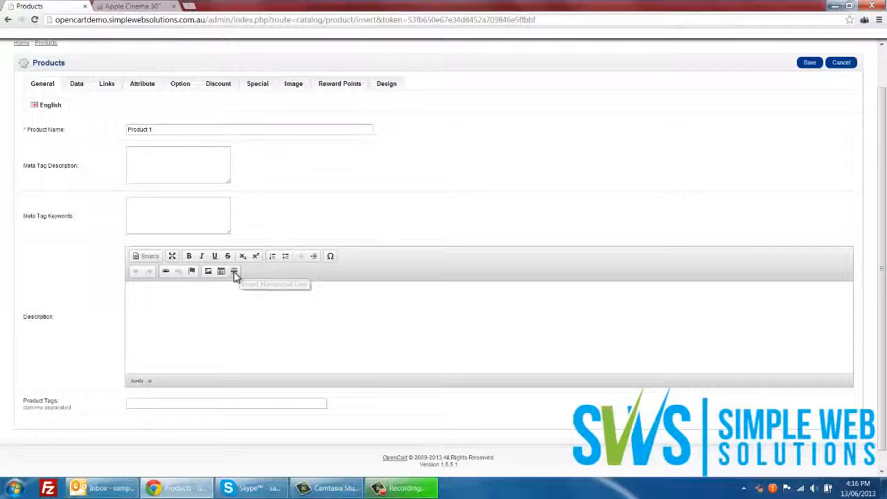
pyautogui.click(201, 295)
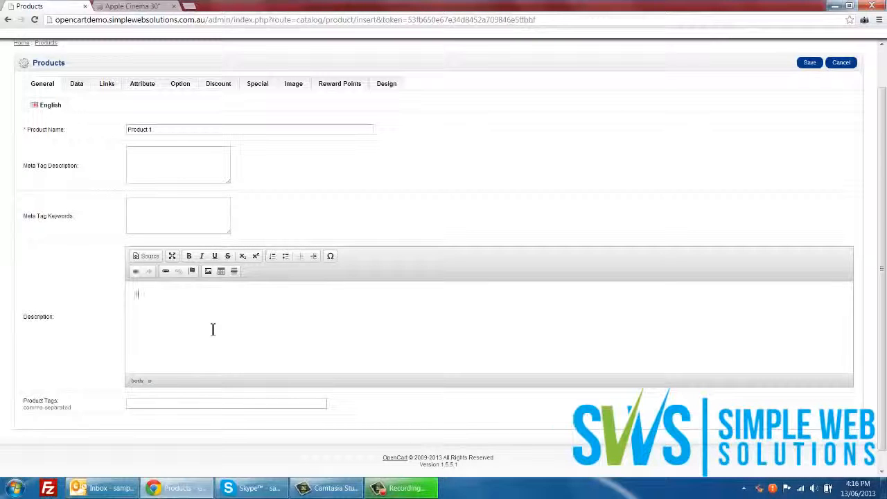
pyautogui.write('This is a product description')
# Step: Make the words "product description" bold in the description text
pyautogui.moveTo(224, 298); pyautogui.dragTo(160, 303)
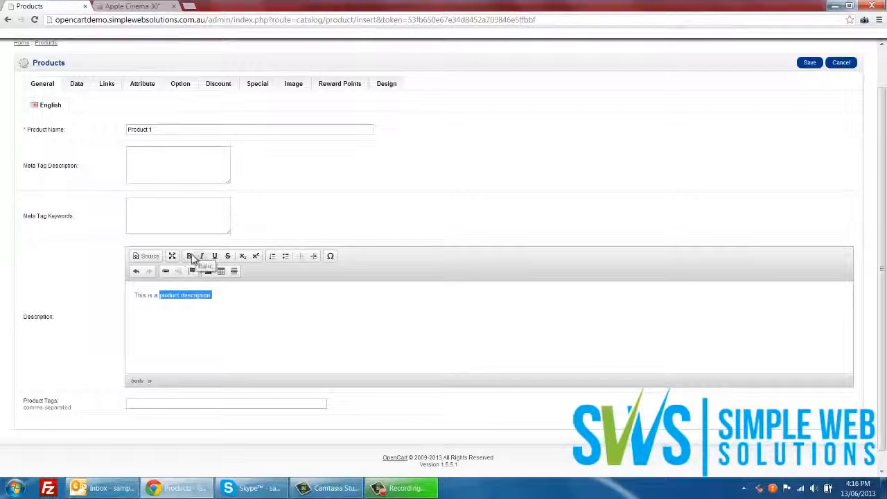
pyautogui.click(189, 256)
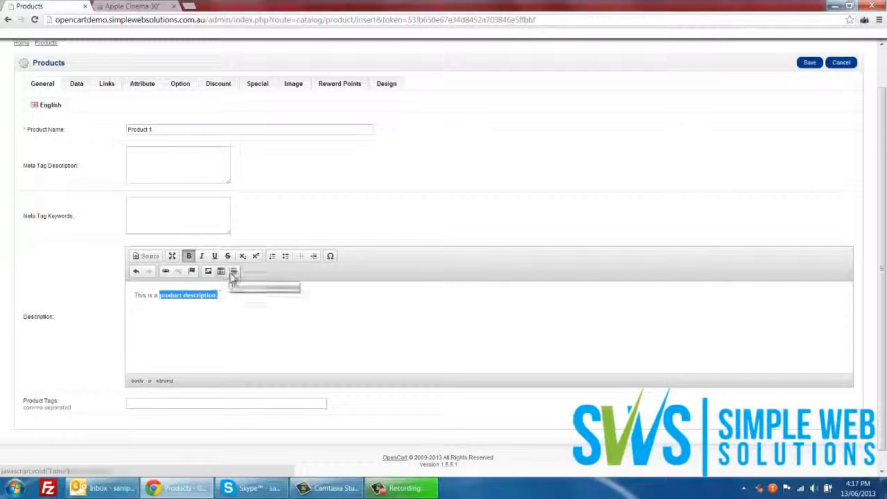
pyautogui.click(190, 272)
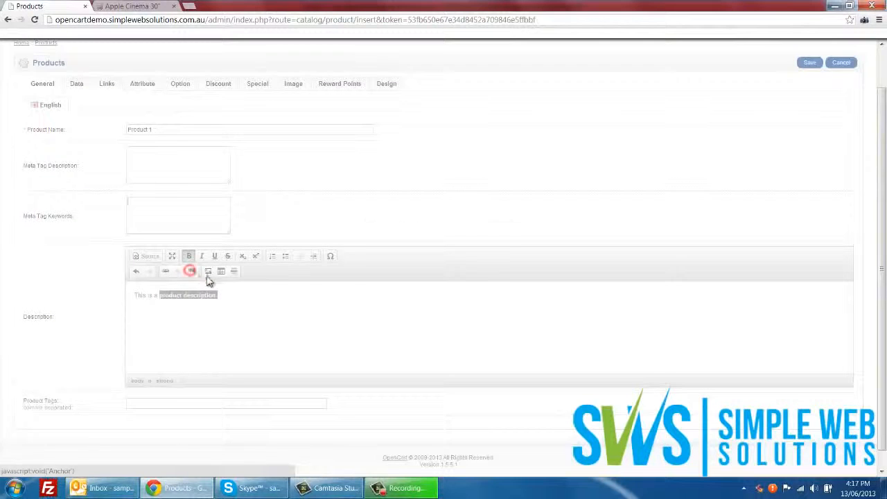
pyautogui.click(488, 283)
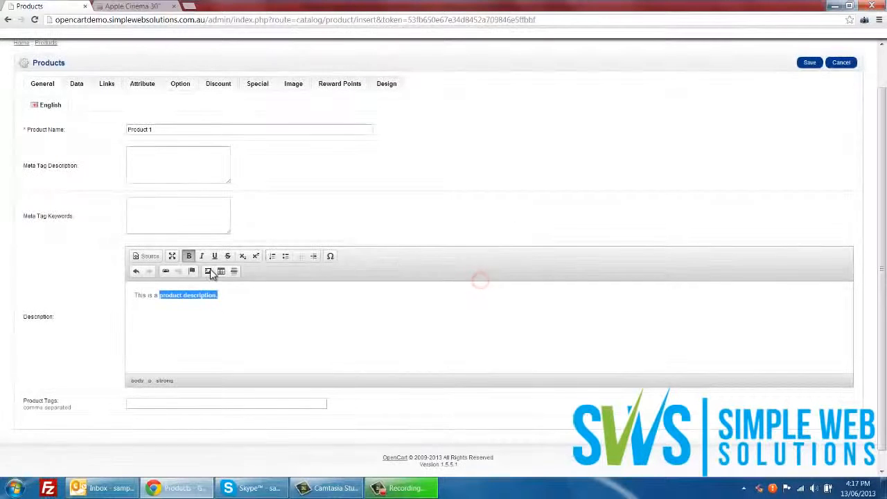
pyautogui.click(244, 302)
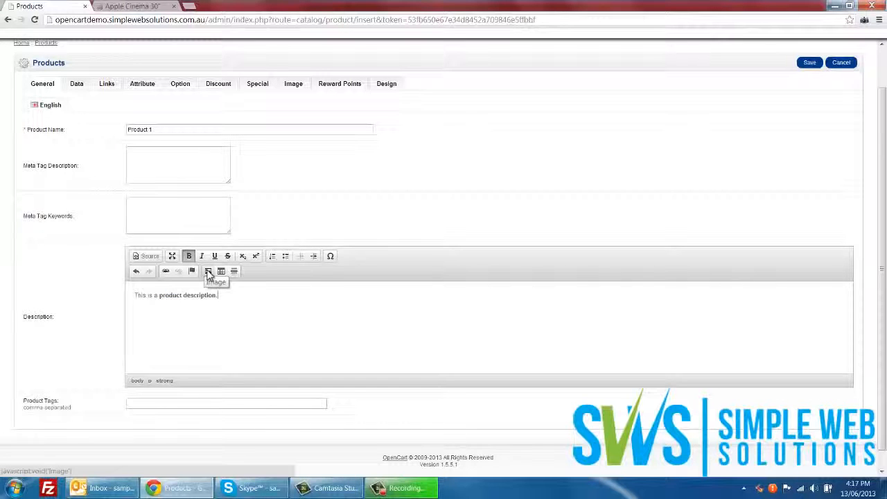
# Step: Start adding an image to the description, browse the server's images and expand the image folder
pyautogui.click(209, 273)
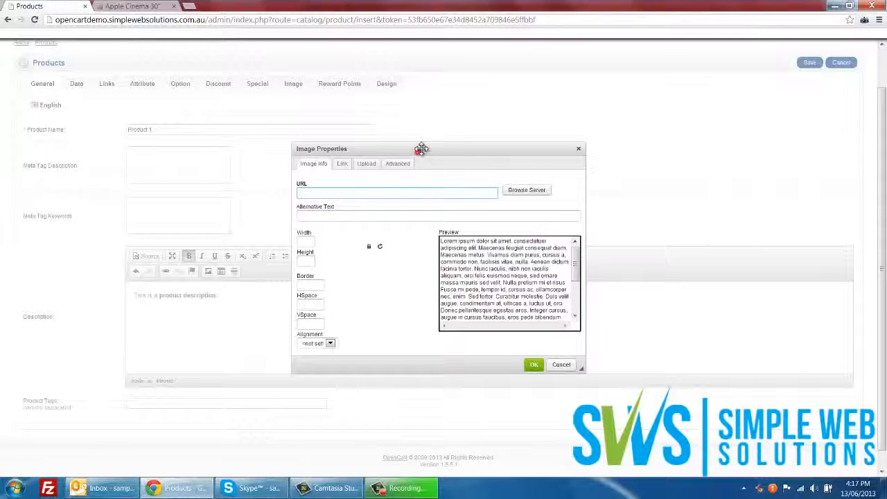
pyautogui.moveTo(420, 152); pyautogui.dragTo(426, 145)
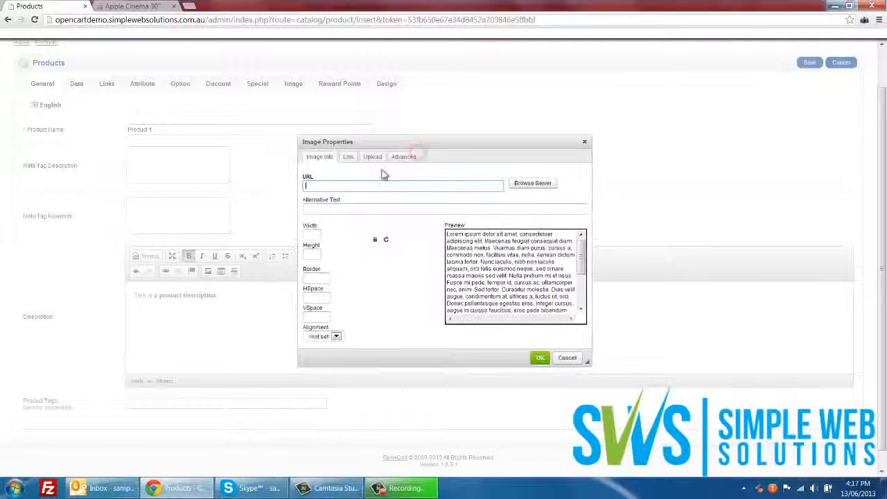
pyautogui.click(534, 185)
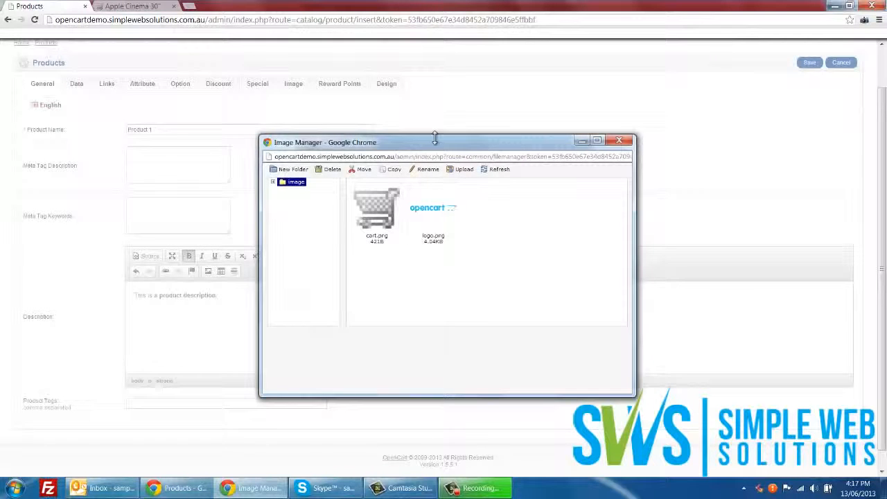
pyautogui.moveTo(432, 144); pyautogui.dragTo(414, 141)
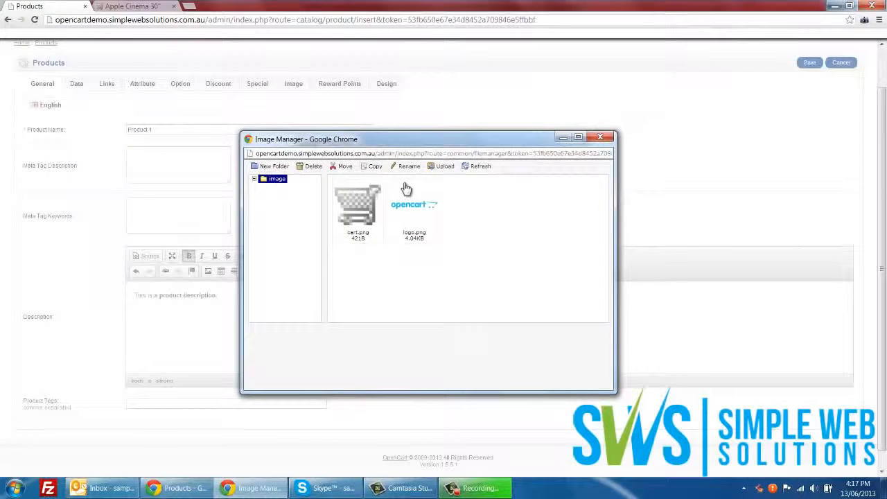
pyautogui.click(255, 179)
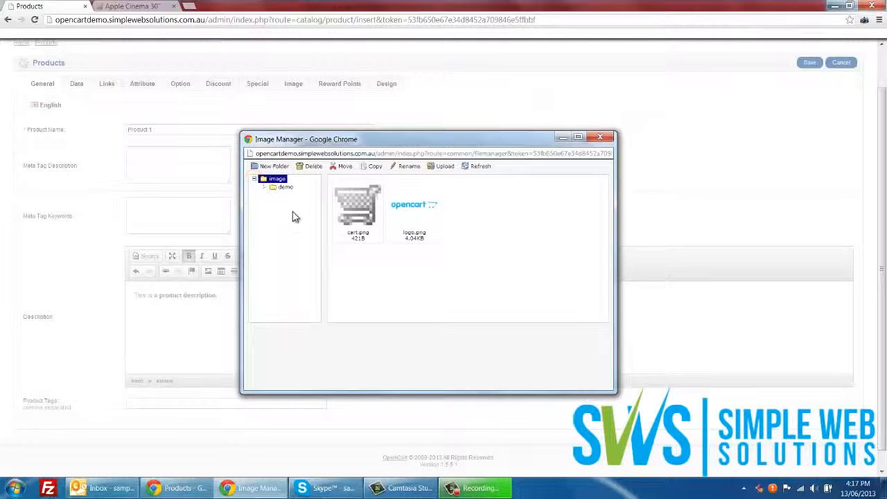
# Step: Create a folder named "product images" inside the image folder and open it
pyautogui.click(269, 168)
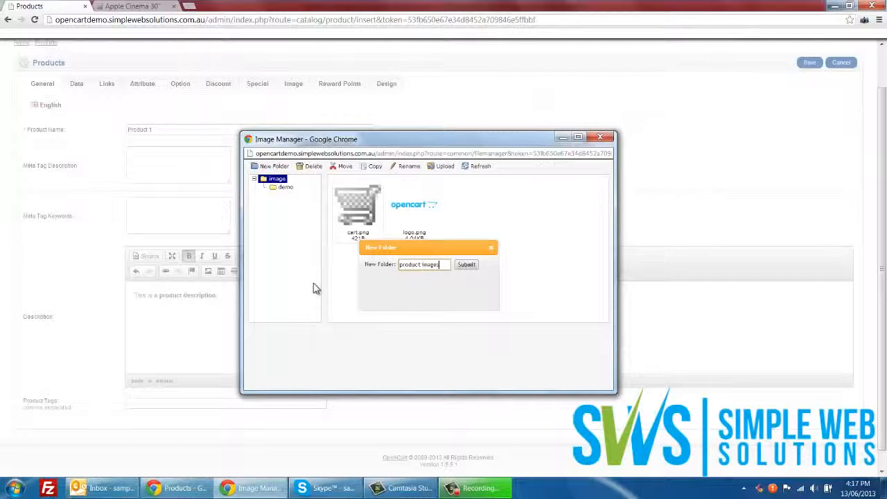
pyautogui.click(466, 265)
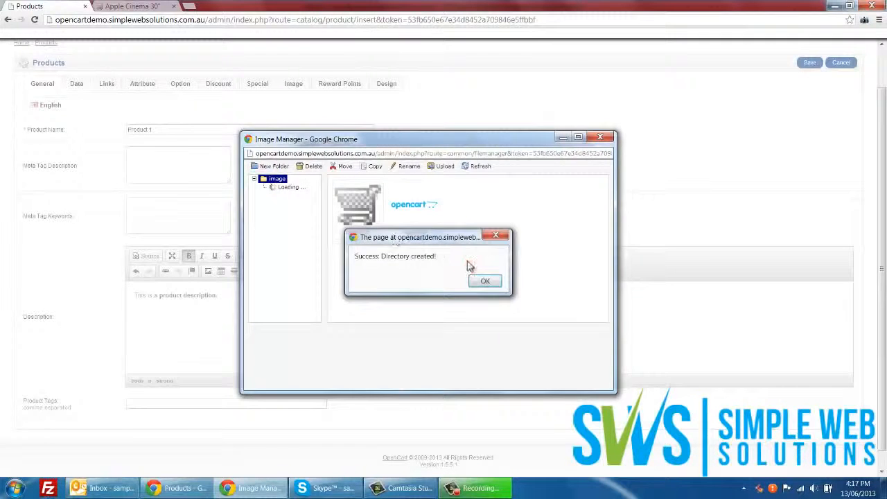
pyautogui.click(482, 281)
pyautogui.click(295, 196)
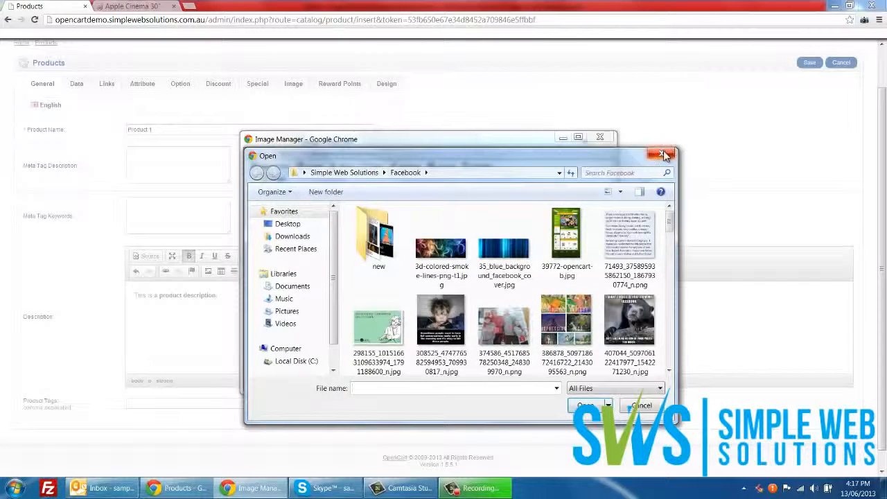
pyautogui.click(662, 153)
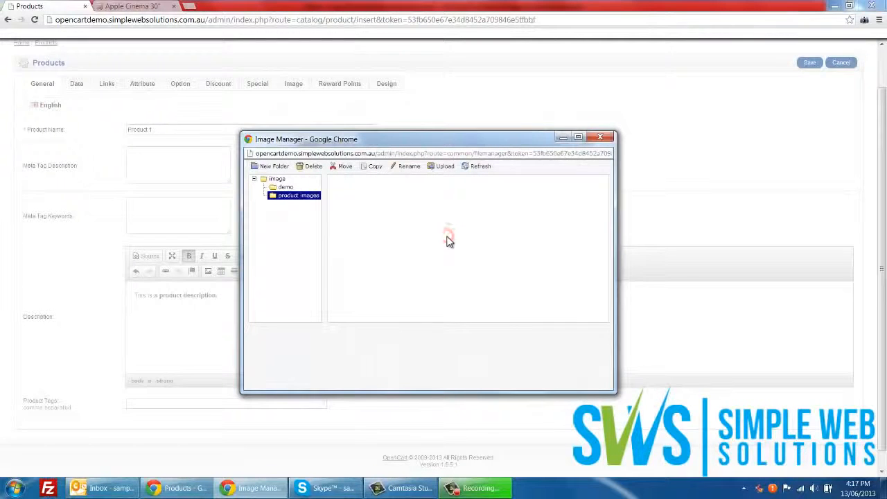
# Step: Choose the first Canon EOS 5D photo in the demo folder as the description image
pyautogui.click(284, 187)
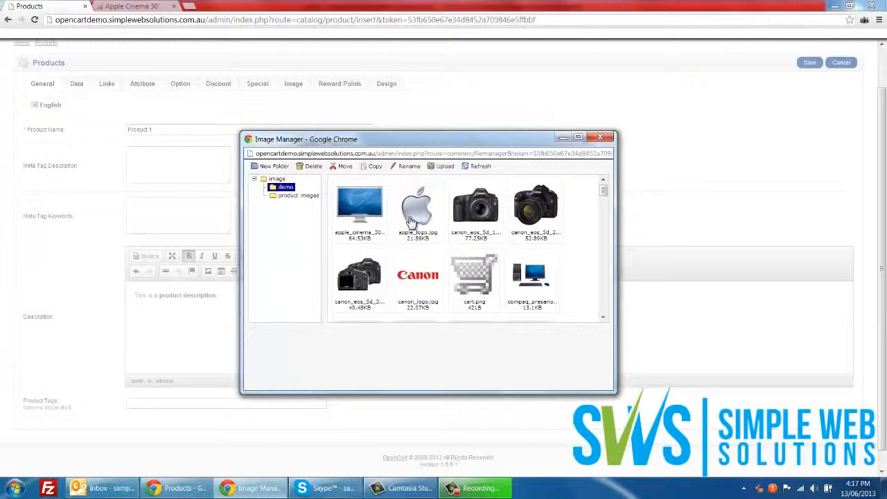
pyautogui.click(453, 217)
pyautogui.doubleClick(454, 217)
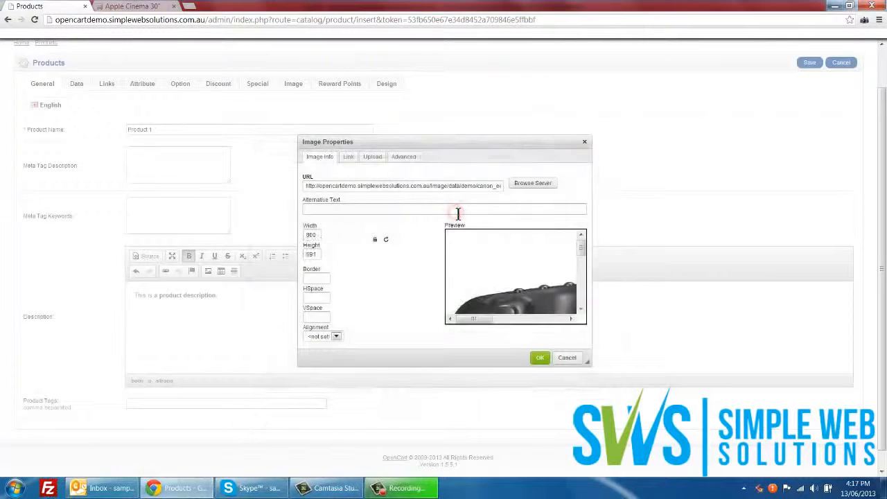
pyautogui.click(584, 264)
pyautogui.moveTo(584, 264)
pyautogui.mouseDown()
pyautogui.moveTo(586, 290)
pyautogui.moveTo(582, 246)
pyautogui.mouseUp()
# Step: Set the image's alternative text to "canon camera", keep the alignment not set and insert the image into the description
pyautogui.click(477, 207)
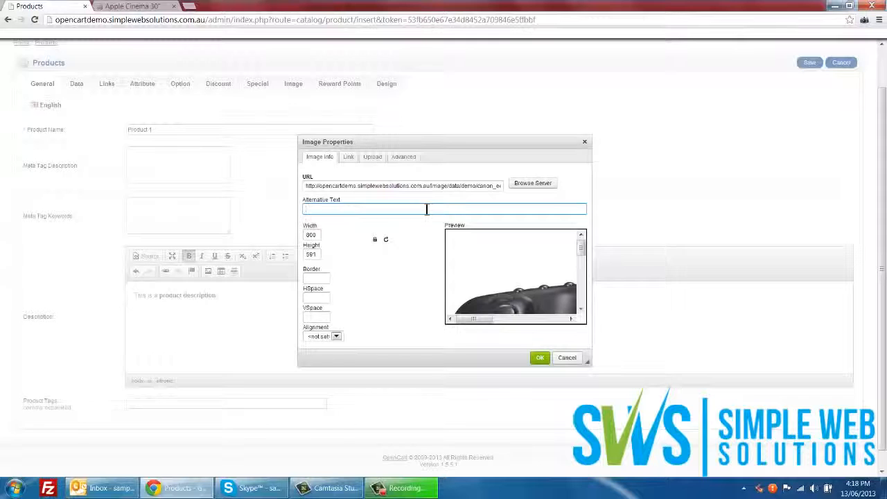
pyautogui.write('canon camera')
pyautogui.click(323, 276)
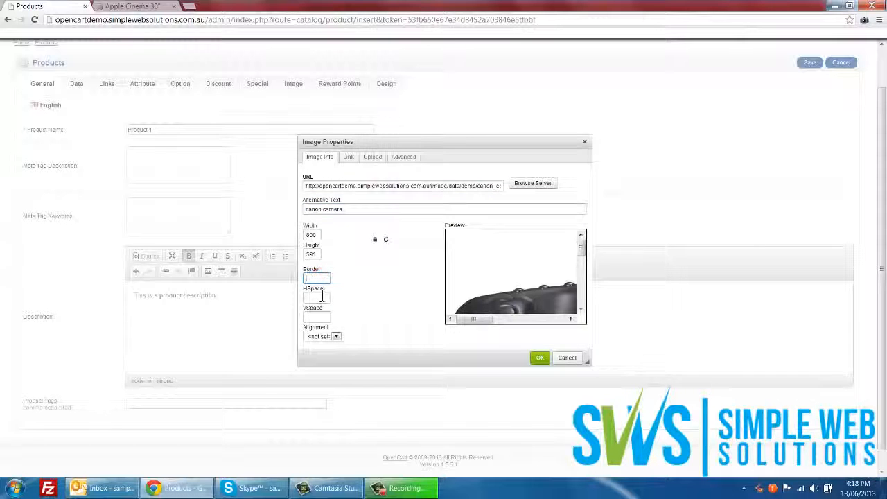
pyautogui.click(317, 296)
pyautogui.click(314, 317)
pyautogui.click(316, 278)
pyautogui.click(335, 336)
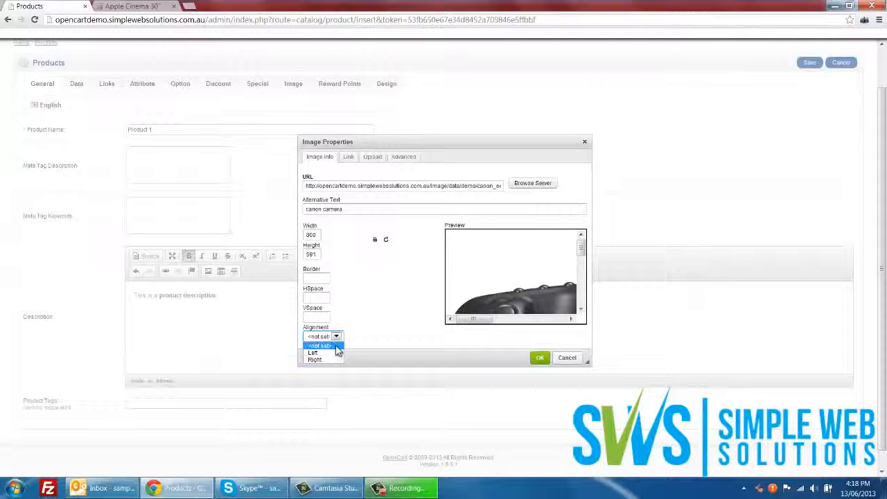
pyautogui.click(335, 346)
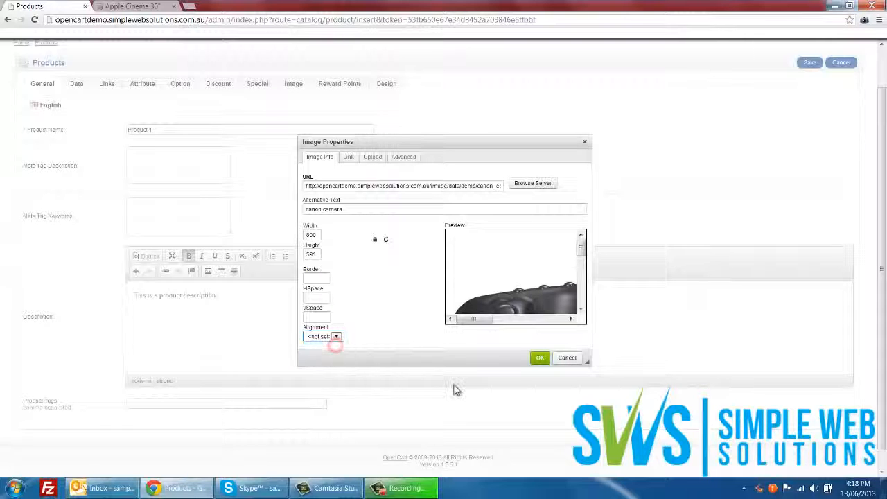
pyautogui.click(540, 359)
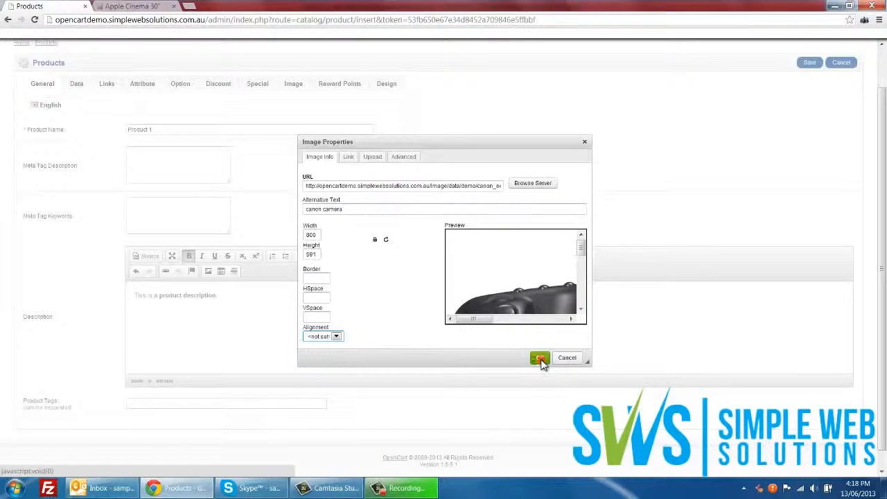
# Step: Examine the inserted camera image within the product description
pyautogui.scroll(5, 669, 358)
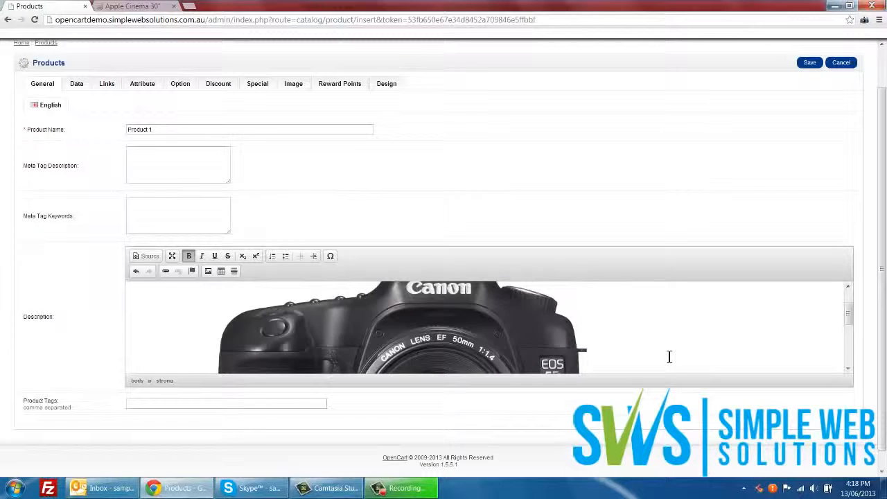
pyautogui.click(523, 350)
pyautogui.click(618, 351)
pyautogui.scroll(-1, 623, 348)
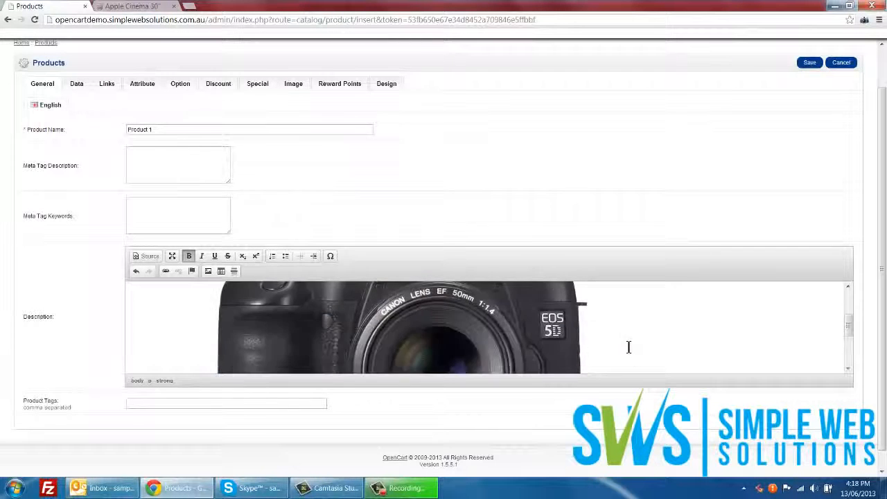
pyautogui.scroll(-1, 539, 385)
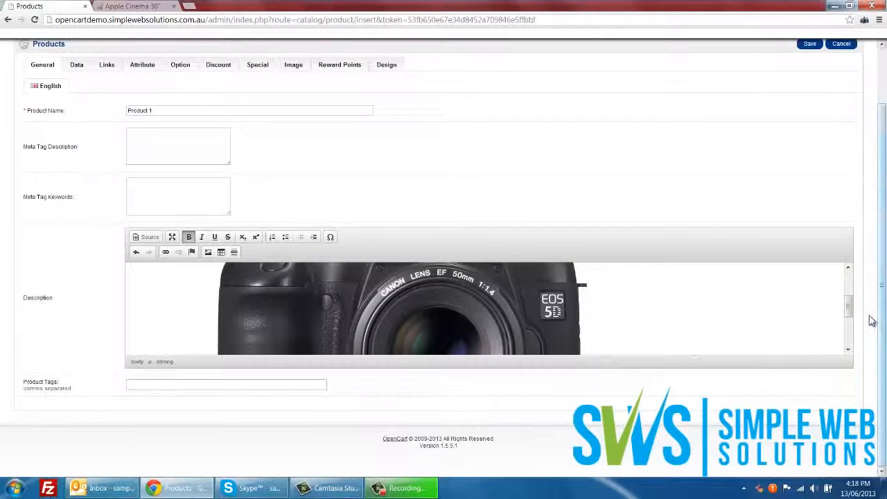
pyautogui.moveTo(847, 307); pyautogui.dragTo(846, 249)
pyautogui.scroll(2, 97, 253)
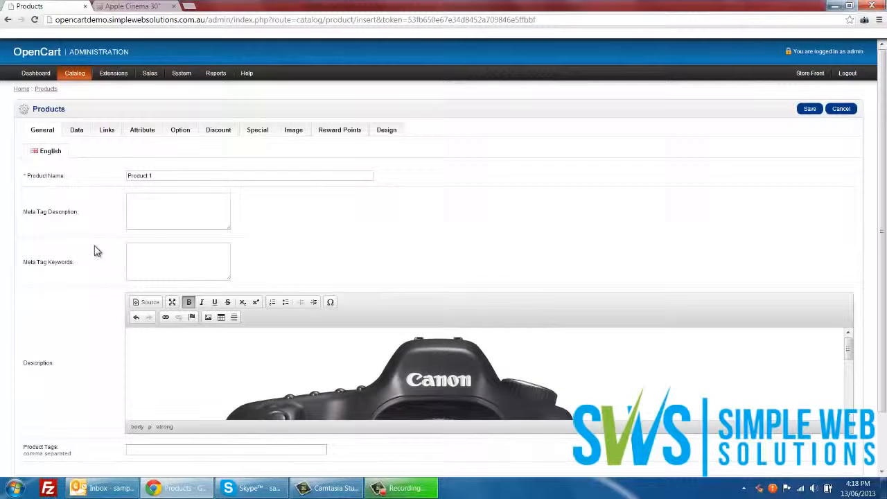
# Step: Open the product's data fields and review the model, SKU through MPN codes, location, price, stock and shipping settings
pyautogui.click(77, 131)
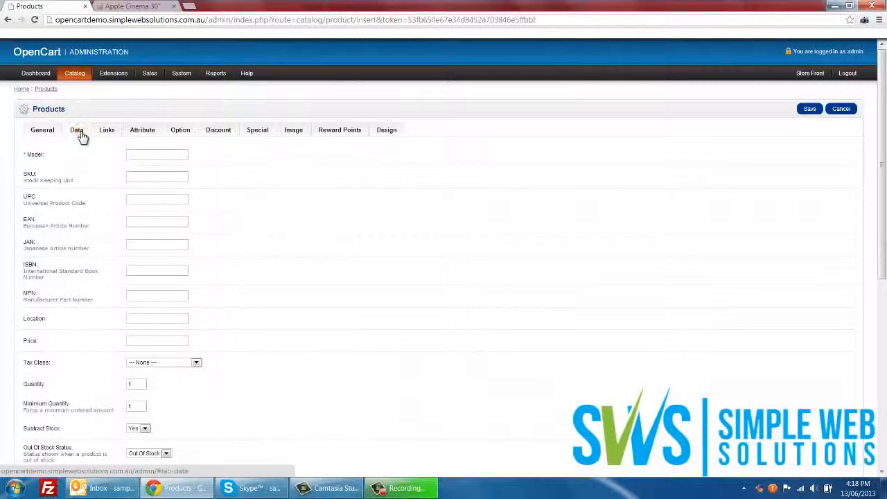
pyautogui.click(157, 155)
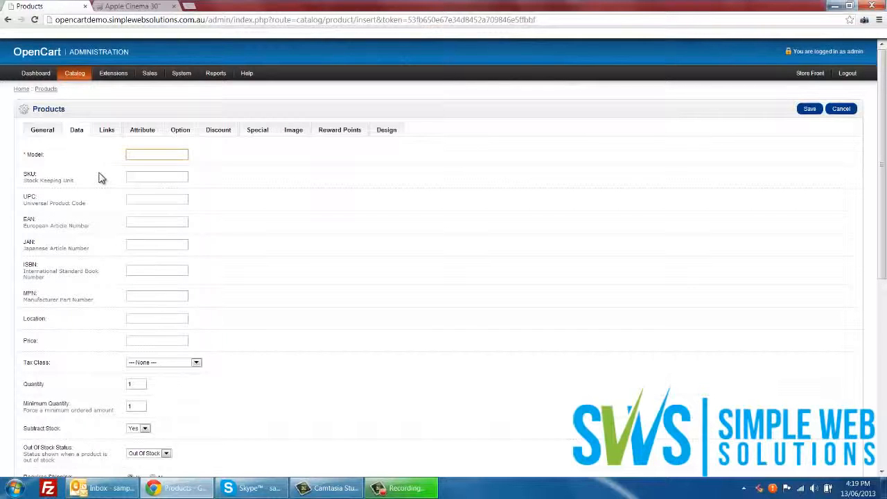
pyautogui.click(158, 152)
pyautogui.click(164, 153)
pyautogui.scroll(-2, 224, 185)
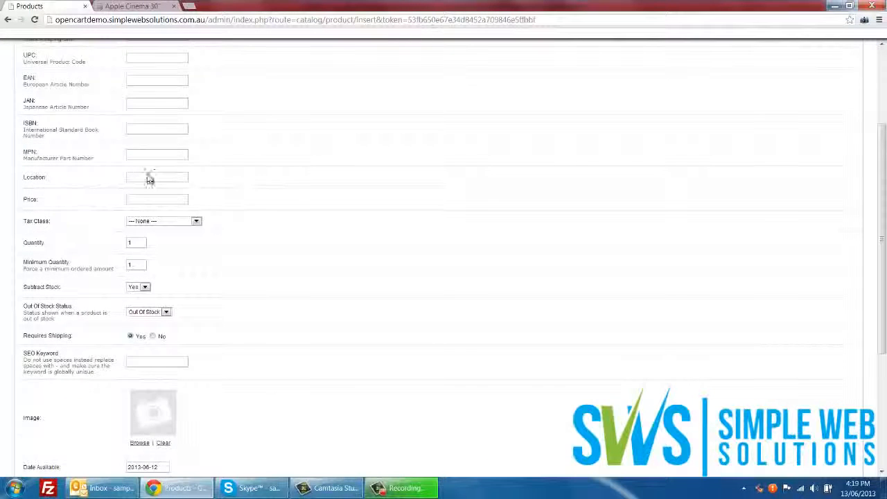
pyautogui.scroll(2, 257, 174)
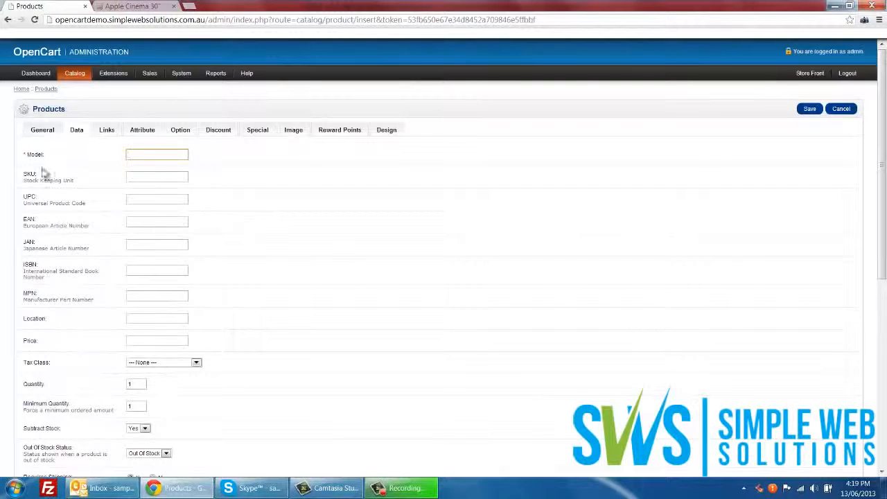
pyautogui.moveTo(31, 173); pyautogui.dragTo(109, 299)
pyautogui.click(106, 295)
pyautogui.scroll(-1, 108, 312)
pyautogui.click(150, 269)
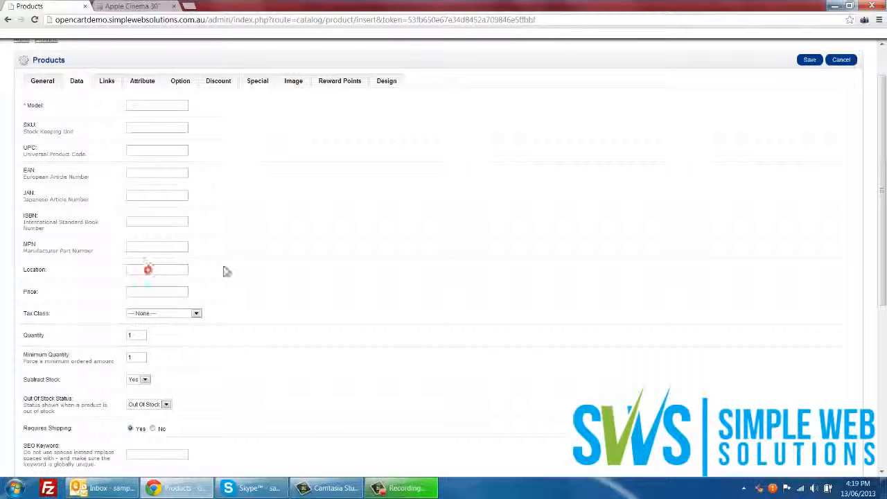
pyautogui.scroll(-2, 223, 271)
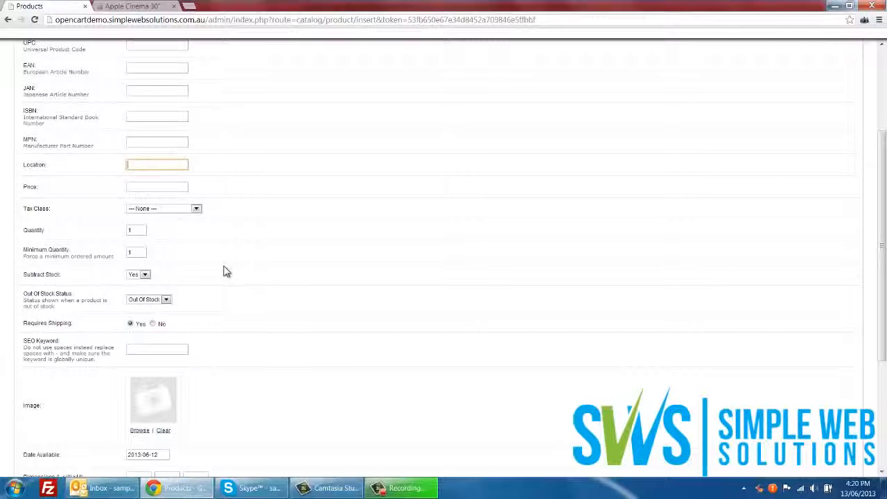
# Step: Set the product's price to 99.95 and keep the tax class at None
pyautogui.scroll(-1, 224, 271)
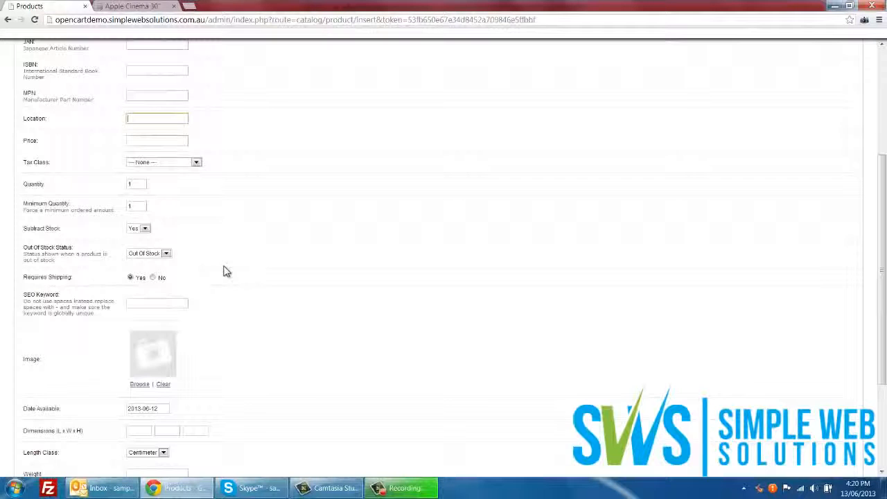
pyautogui.click(160, 141)
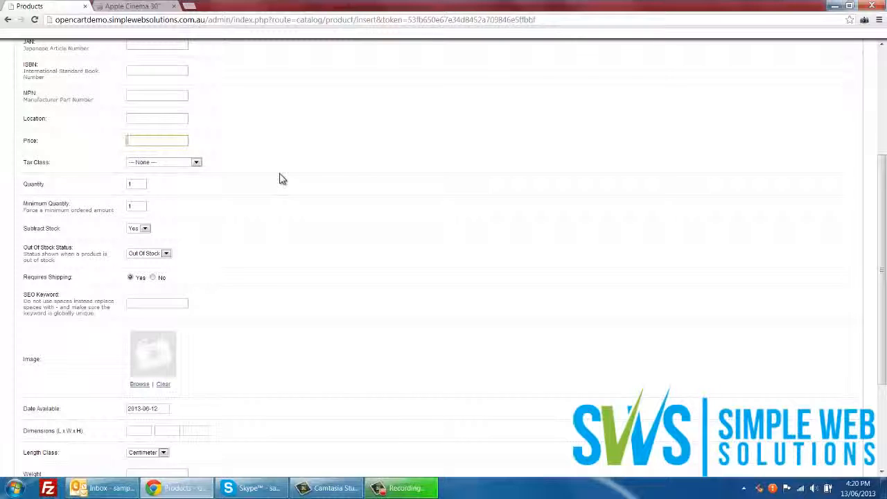
pyautogui.write('99.95')
pyautogui.moveTo(150, 141)
pyautogui.mouseDown()
pyautogui.moveTo(117, 146)
pyautogui.moveTo(158, 142)
pyautogui.mouseUp()
pyautogui.click(161, 143)
pyautogui.click(159, 142)
pyautogui.click(165, 164)
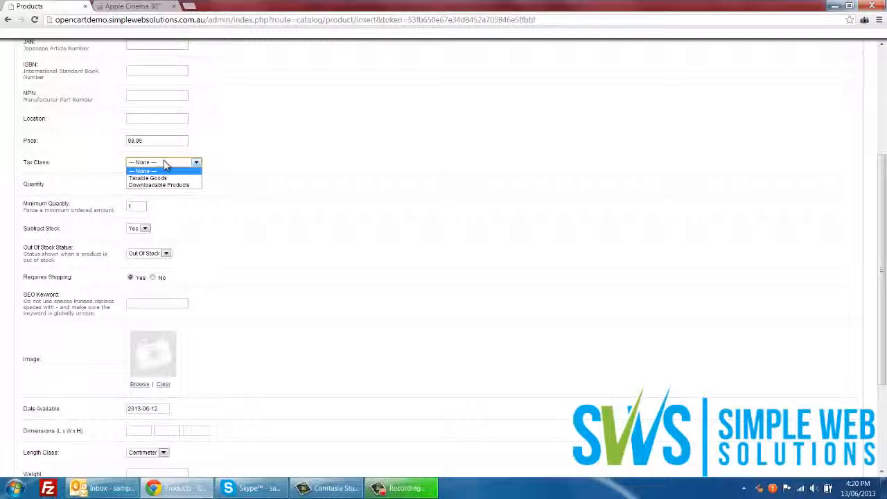
pyautogui.click(165, 163)
pyautogui.click(254, 189)
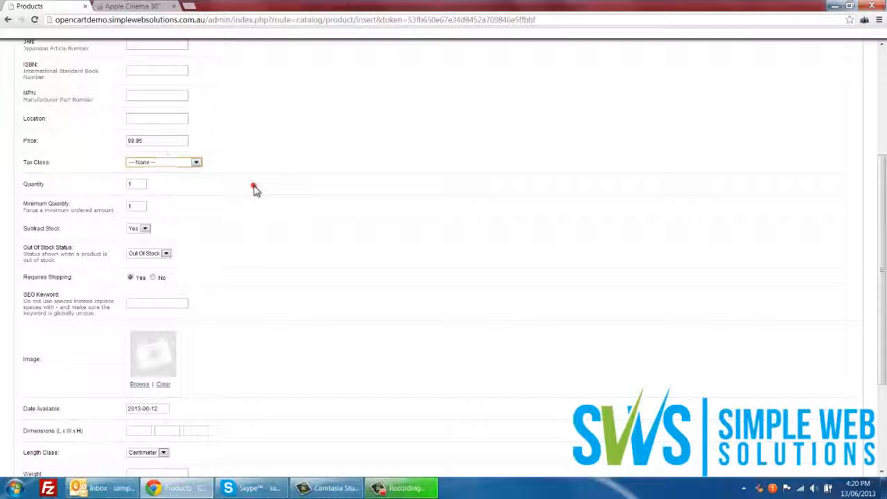
# Step: Set the product's quantity to 10 and review the minimum quantity setting
pyautogui.click(138, 184)
pyautogui.write('0')
pyautogui.click(137, 205)
pyautogui.moveTo(22, 209); pyautogui.dragTo(91, 209)
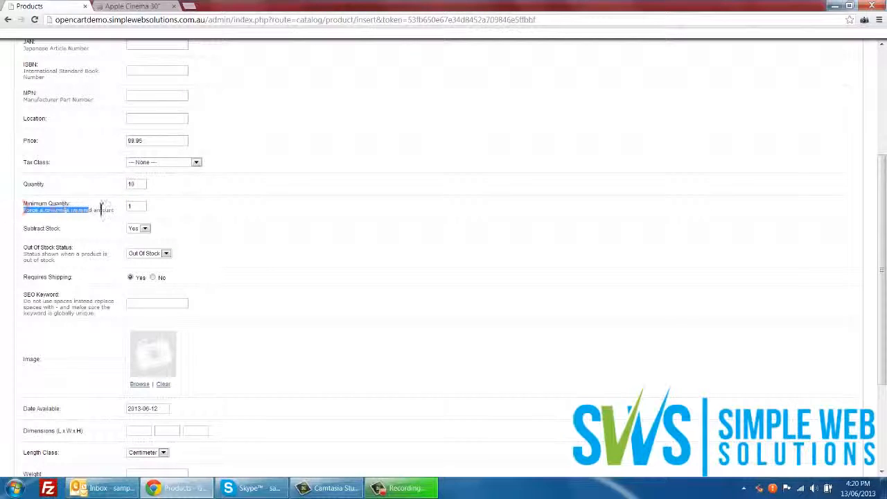
pyautogui.click(113, 210)
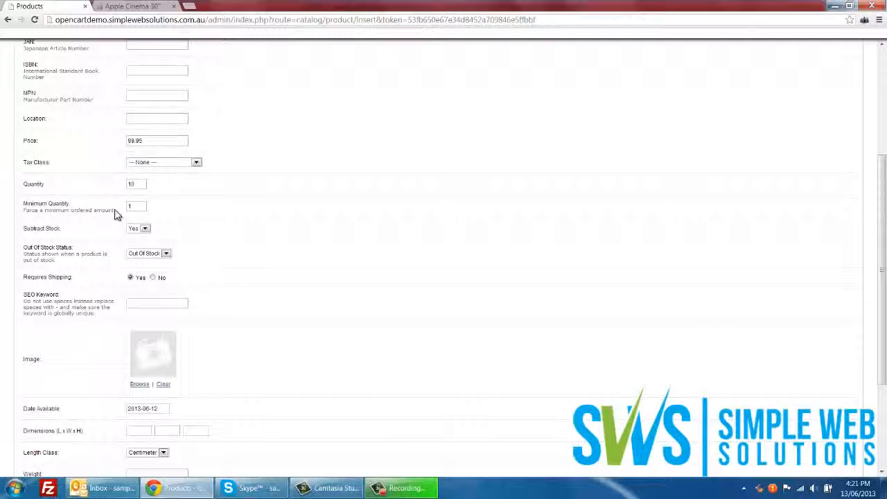
# Step: Keep stock subtraction at Yes and set the out of stock status to 2 - 3 Days
pyautogui.click(142, 229)
pyautogui.click(142, 236)
pyautogui.scroll(-1, 176, 231)
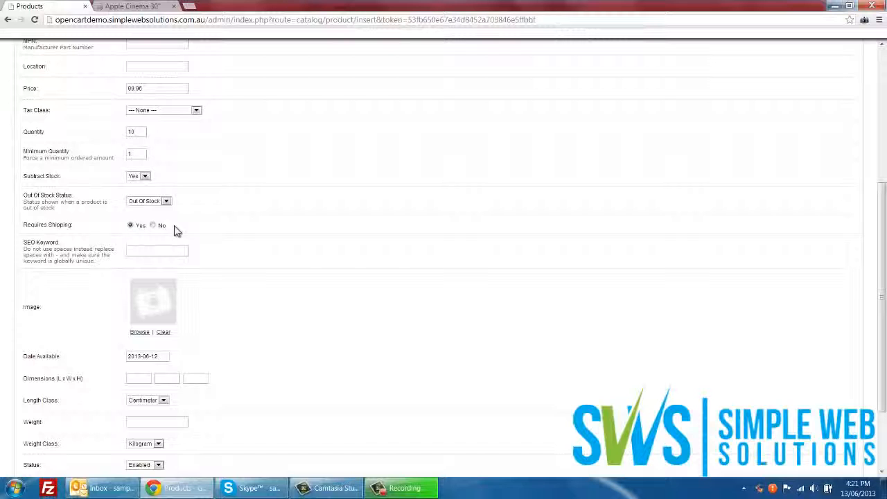
pyautogui.click(142, 177)
pyautogui.click(208, 193)
pyautogui.click(166, 201)
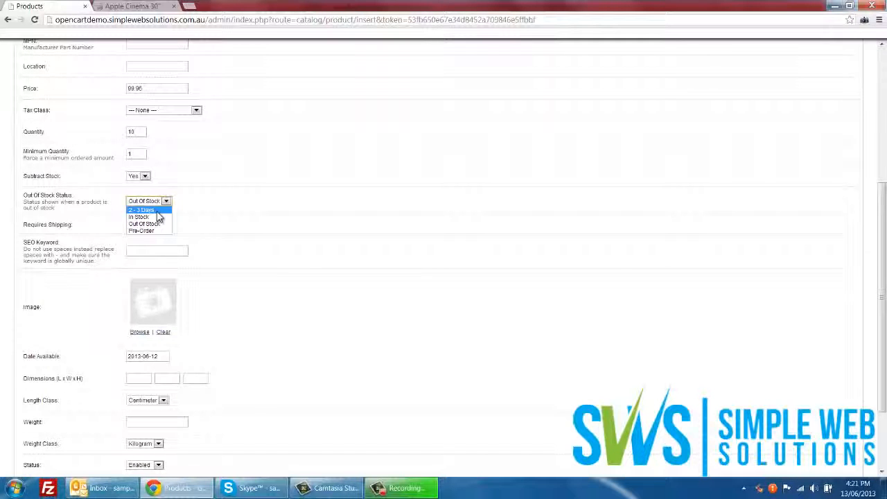
pyautogui.click(158, 211)
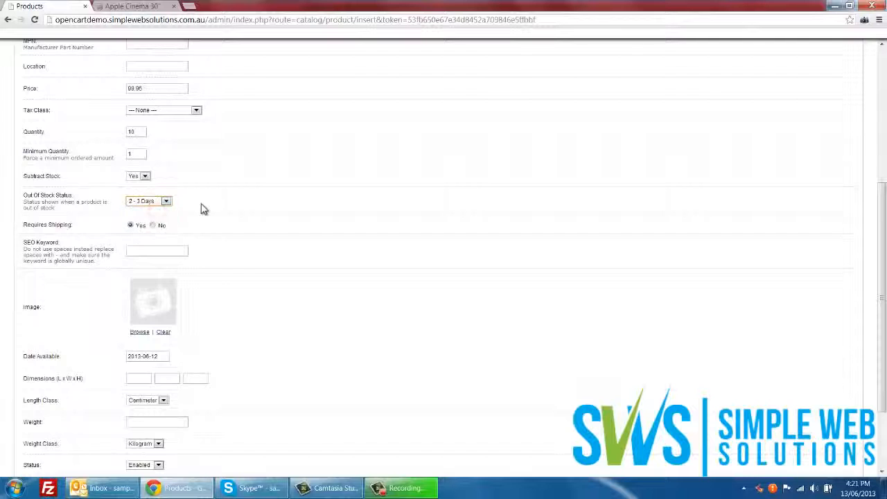
pyautogui.click(200, 204)
# Step: Leave the SEO keyword empty and choose the second Canon EOS 5D photo in the demo folder as the product's main image
pyautogui.scroll(-3, 184, 225)
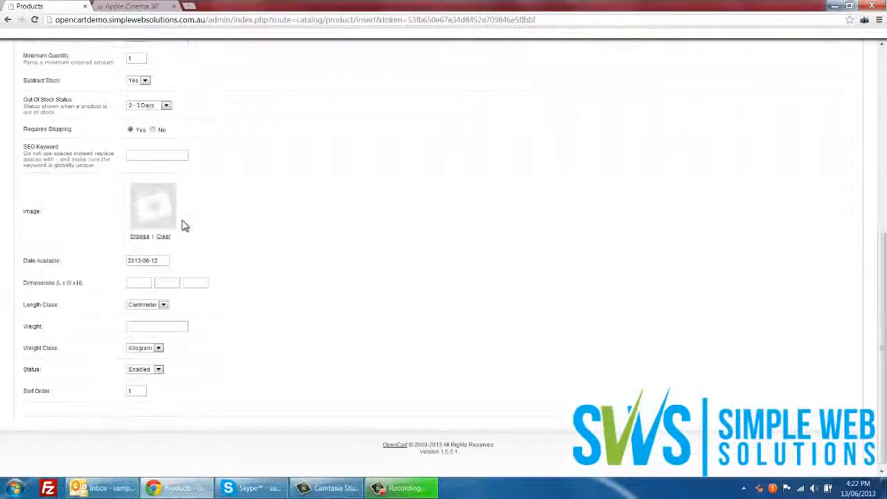
pyautogui.click(174, 153)
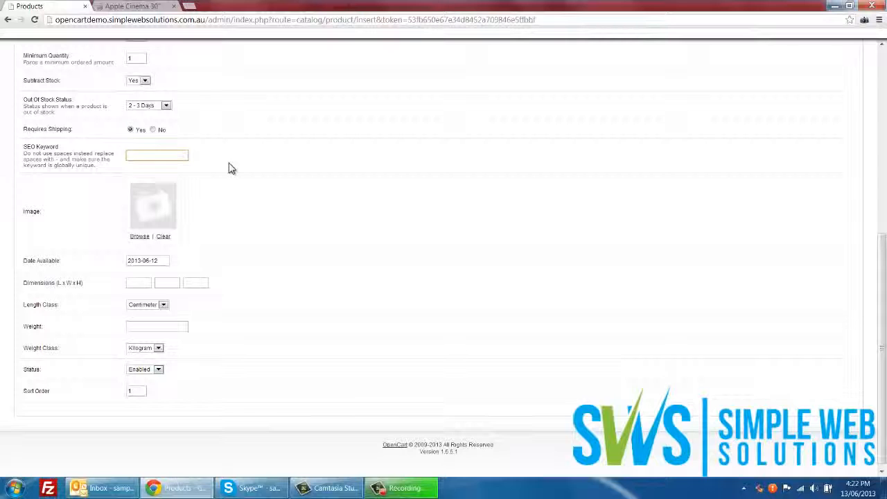
pyautogui.scroll(-1, 232, 168)
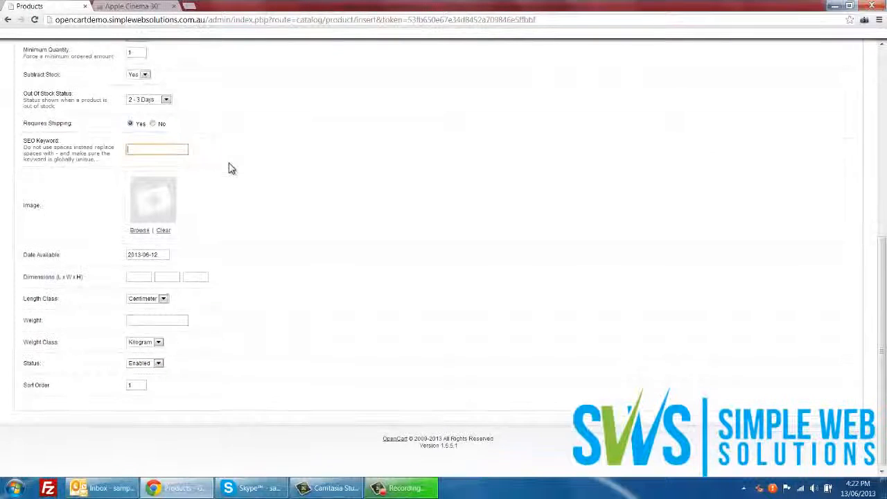
pyautogui.click(134, 232)
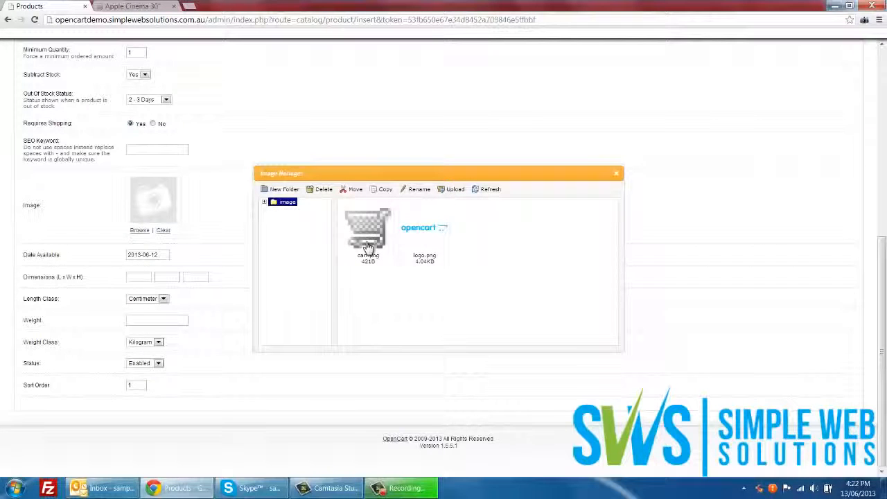
pyautogui.click(265, 202)
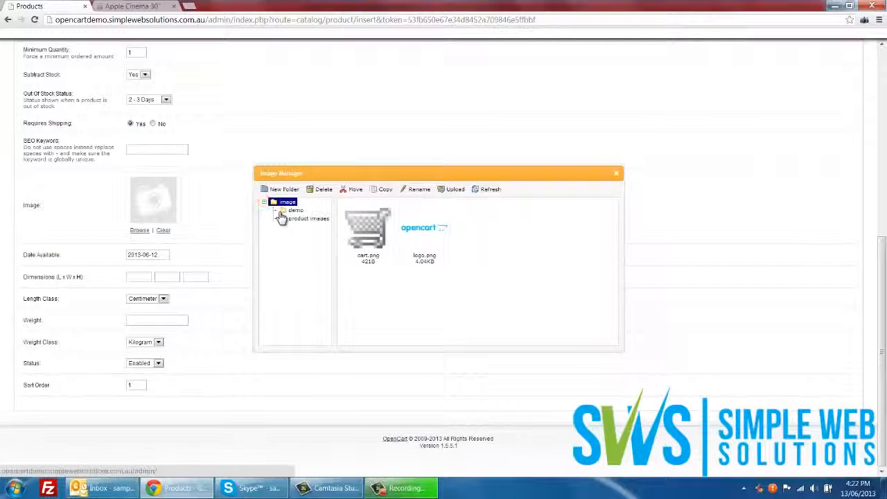
pyautogui.click(293, 212)
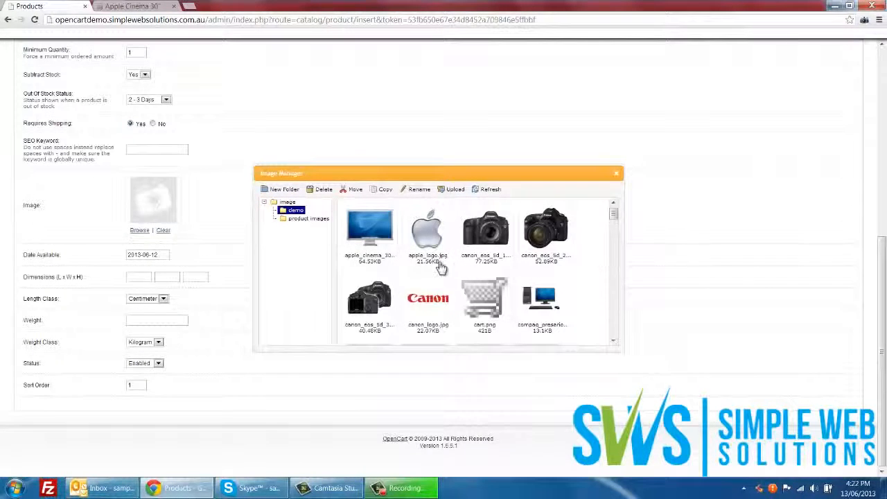
pyautogui.doubleClick(541, 239)
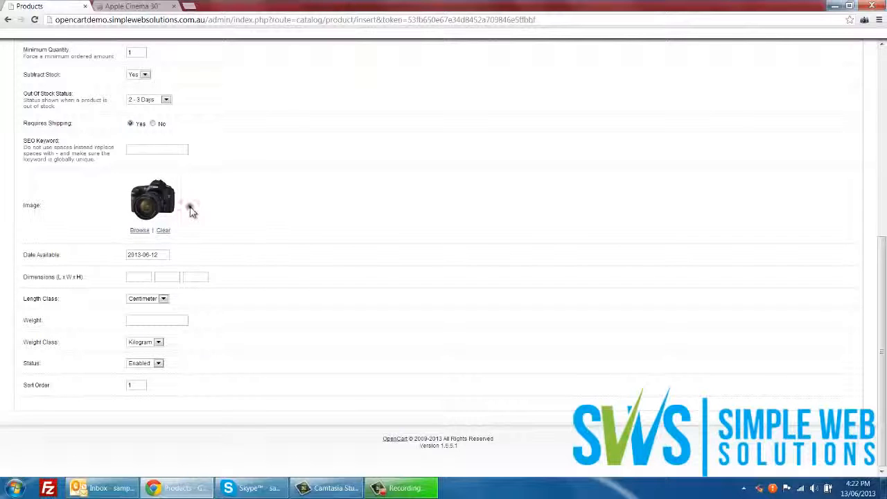
# Step: Review the product's date available, dimensions, weight, and the length and weight class options
pyautogui.click(168, 256)
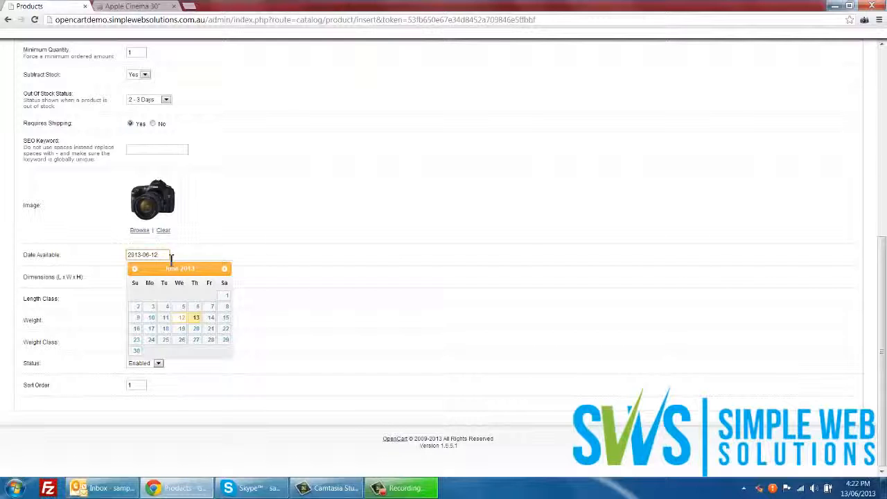
pyautogui.click(230, 242)
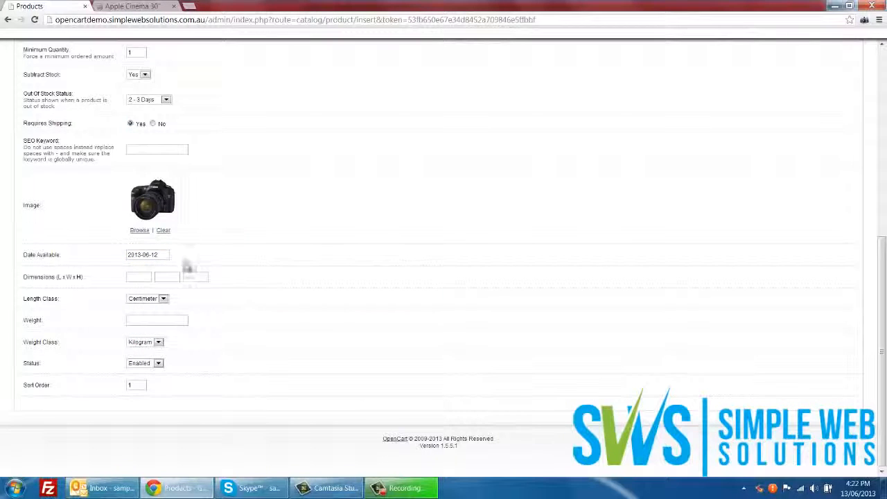
pyautogui.click(140, 276)
pyautogui.click(139, 320)
pyautogui.click(147, 320)
pyautogui.click(92, 308)
pyautogui.click(146, 299)
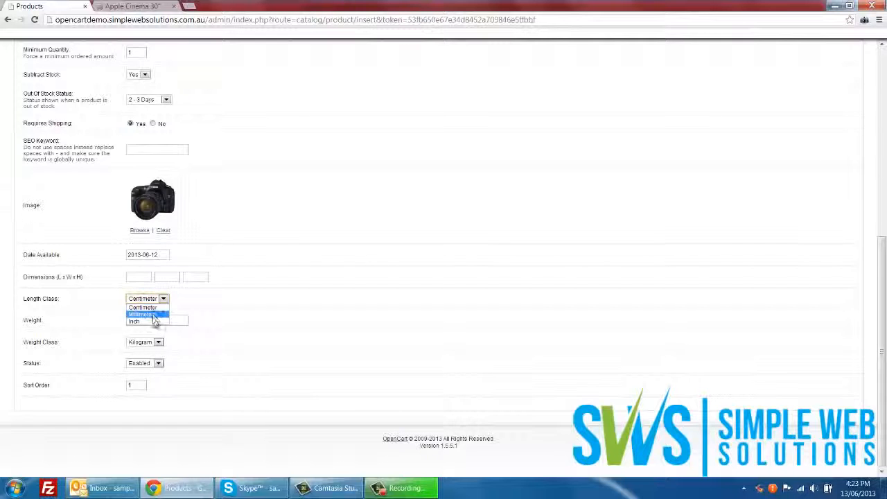
pyautogui.click(223, 329)
pyautogui.click(144, 343)
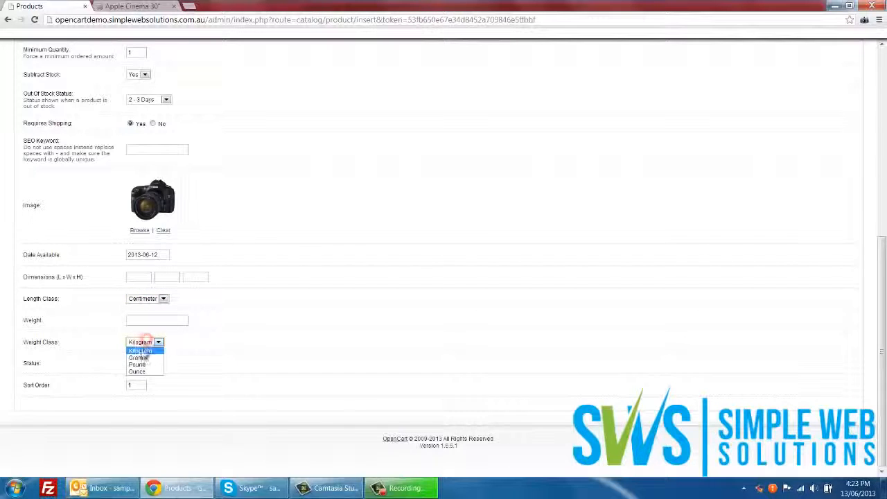
pyautogui.click(178, 360)
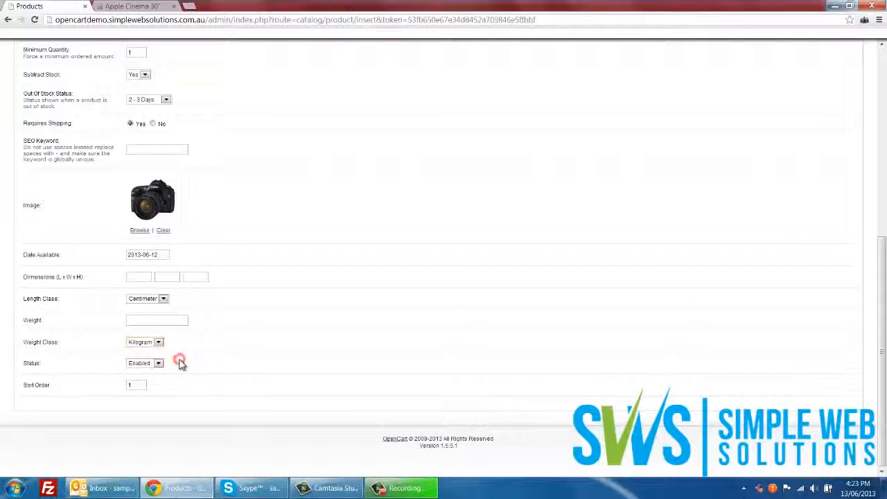
# Step: Switch the product's status to Disabled and back to Enabled
pyautogui.click(159, 363)
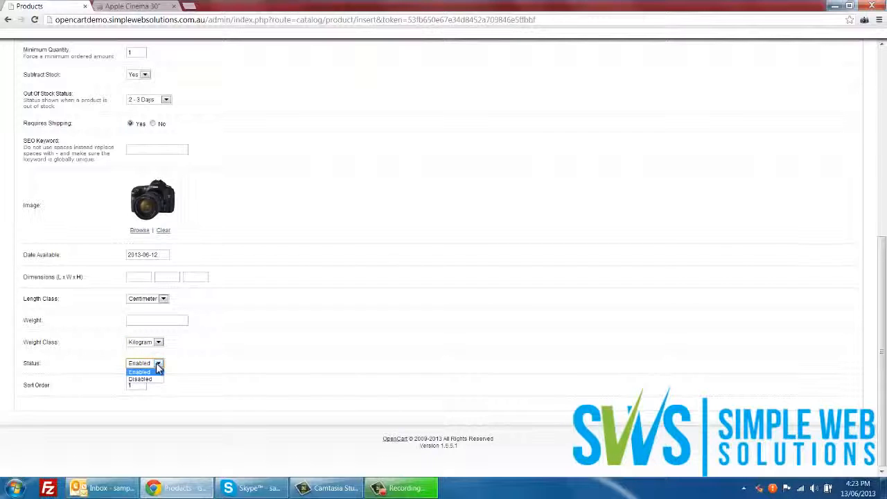
pyautogui.click(156, 379)
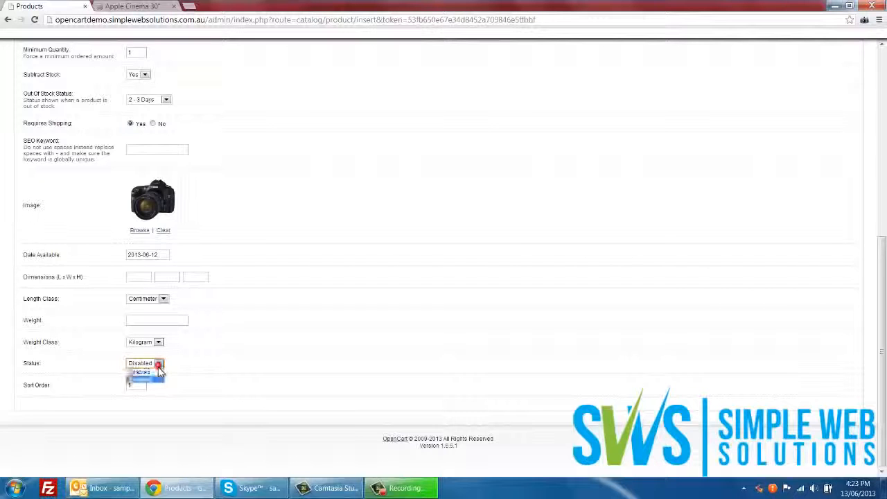
pyautogui.click(158, 372)
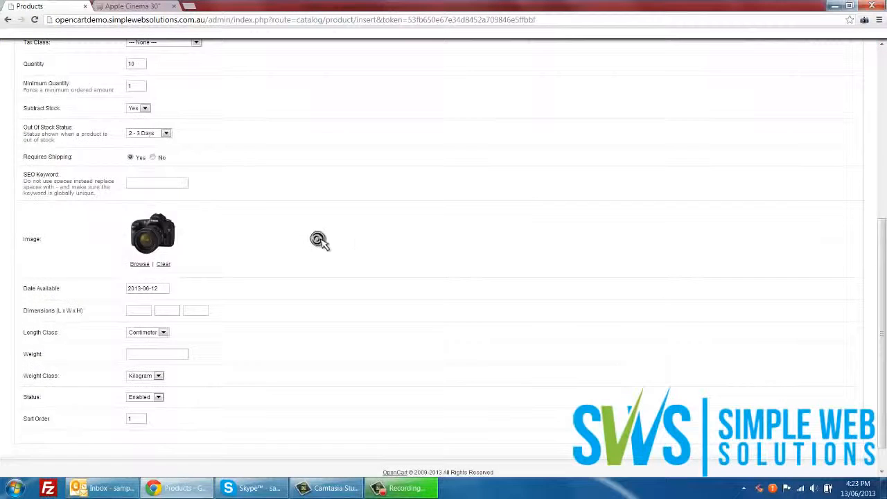
# Step: Open the product's link settings and assign Canon as the manufacturer
pyautogui.scroll(10, 319, 240)
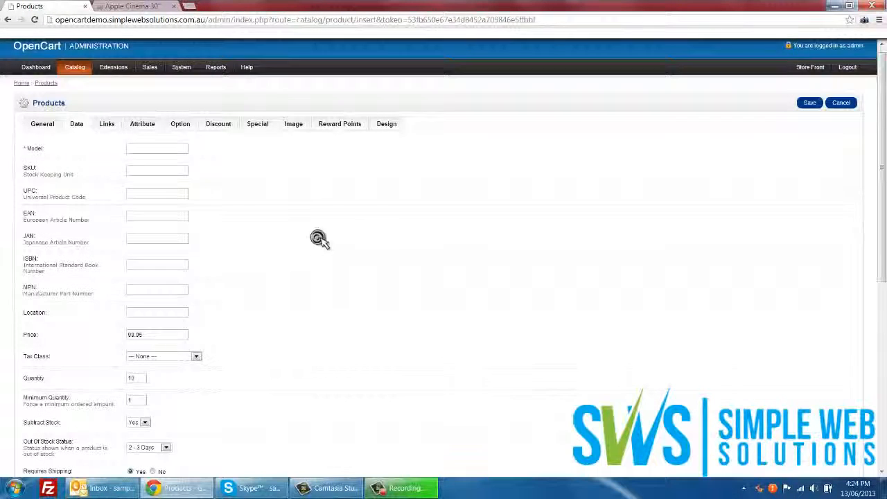
pyautogui.click(106, 132)
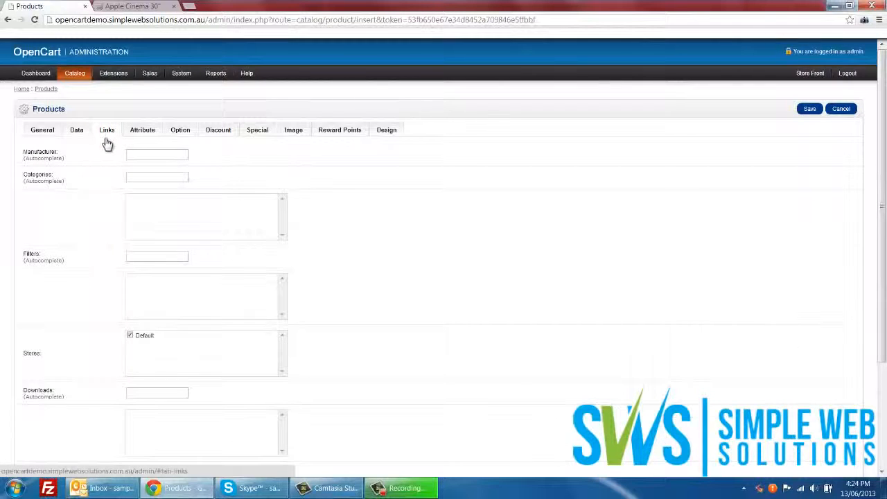
pyautogui.click(157, 153)
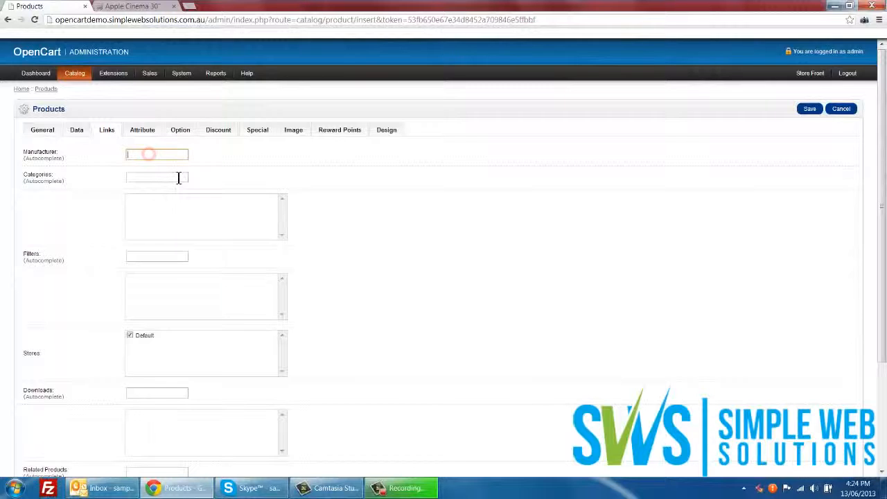
pyautogui.write('cano')
pyautogui.click(145, 170)
# Step: Add the product to the Cameras category and clear the category search text
pyautogui.click(147, 176)
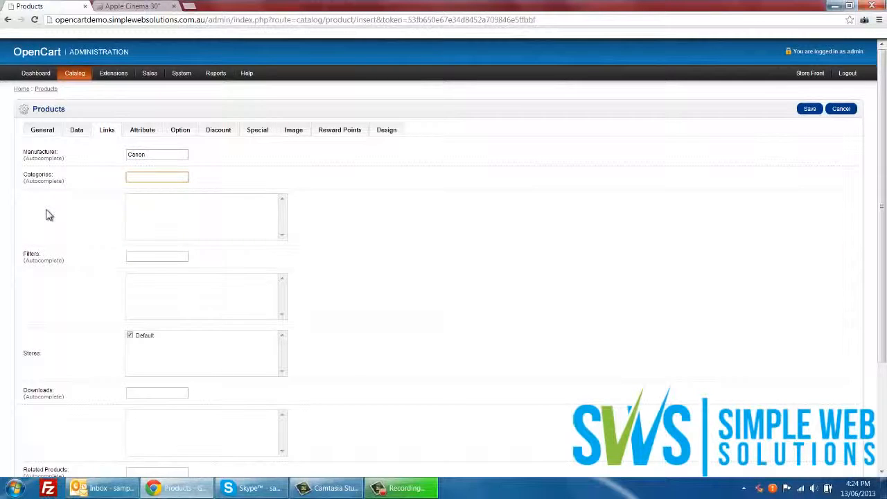
pyautogui.write('camer')
pyautogui.click(147, 190)
pyautogui.press('BackSpace')
pyautogui.press('BackSpace')
pyautogui.press('BackSpace')
pyautogui.press('BackSpace')
pyautogui.press('BackSpace')
# Step: Check the storefront's category names, add the product to the Components category as well, and clear the category search text
pyautogui.click(132, 6)
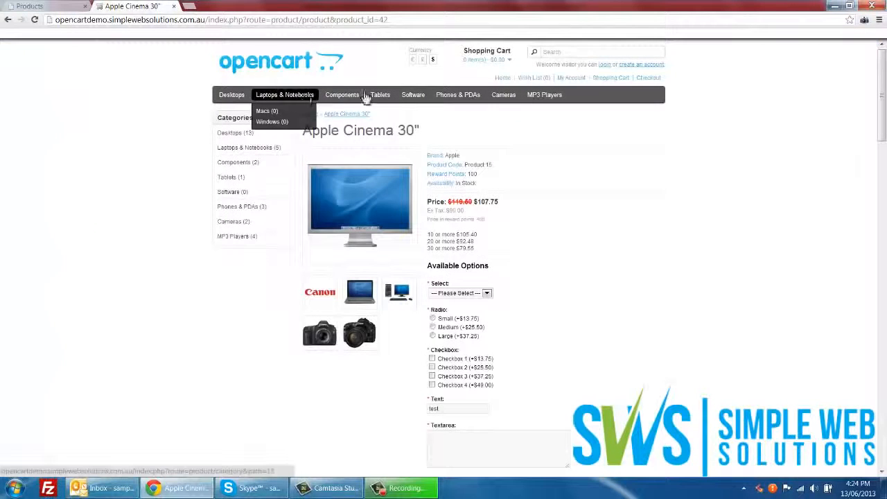
pyautogui.moveTo(314, 104)
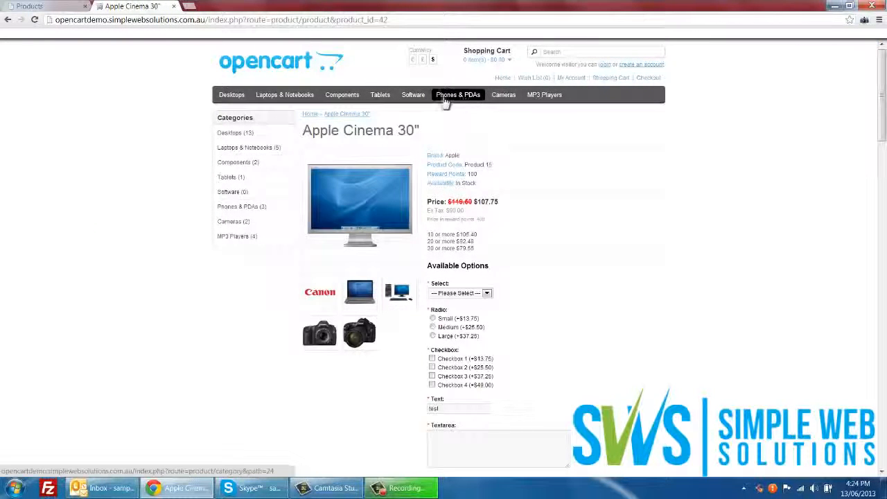
pyautogui.click(31, 5)
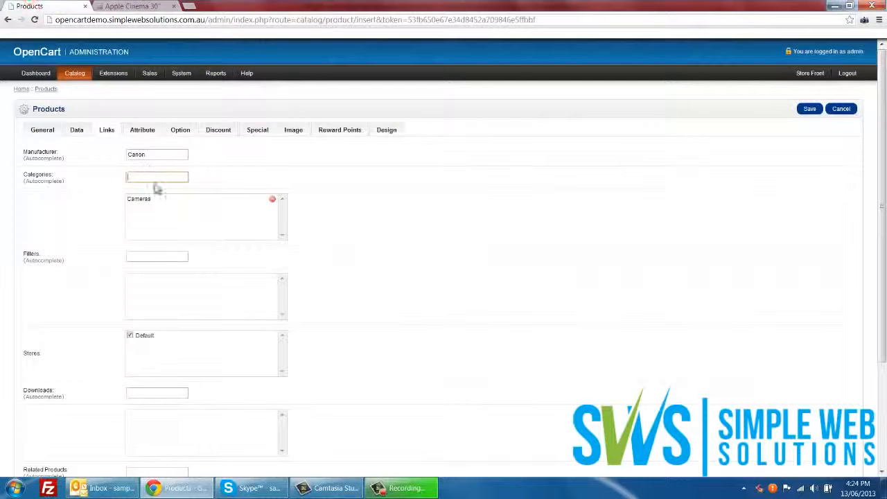
pyautogui.write('component')
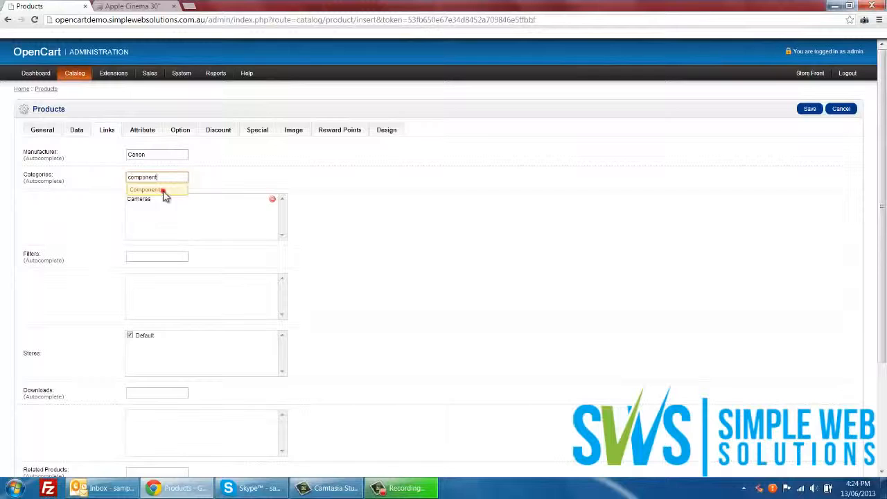
pyautogui.click(163, 192)
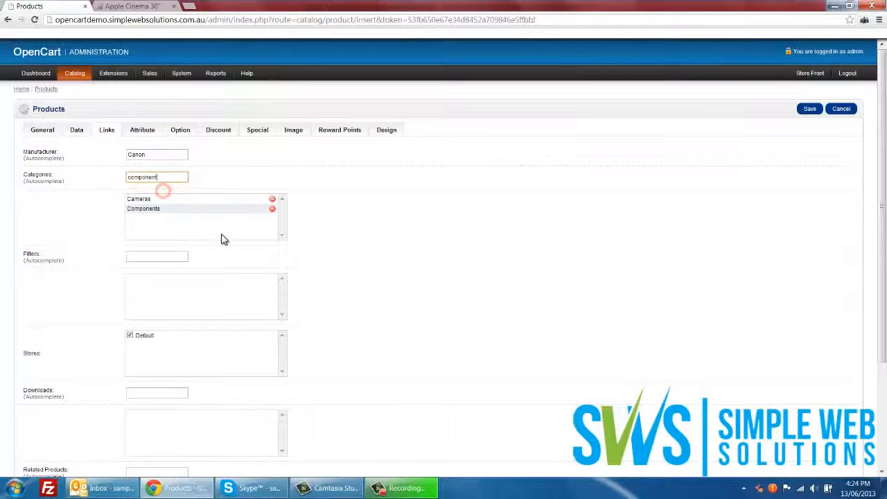
pyautogui.doubleClick(164, 177)
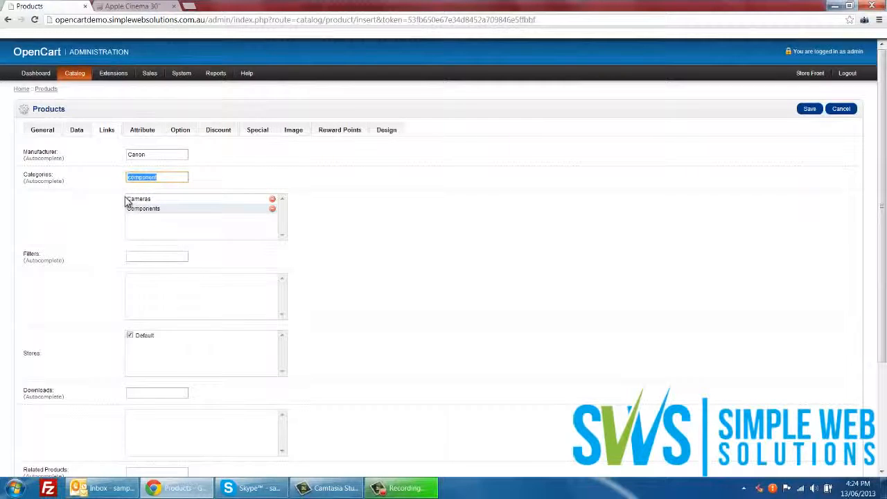
pyautogui.write('co')
pyautogui.press('BackSpace')
pyautogui.press('BackSpace')
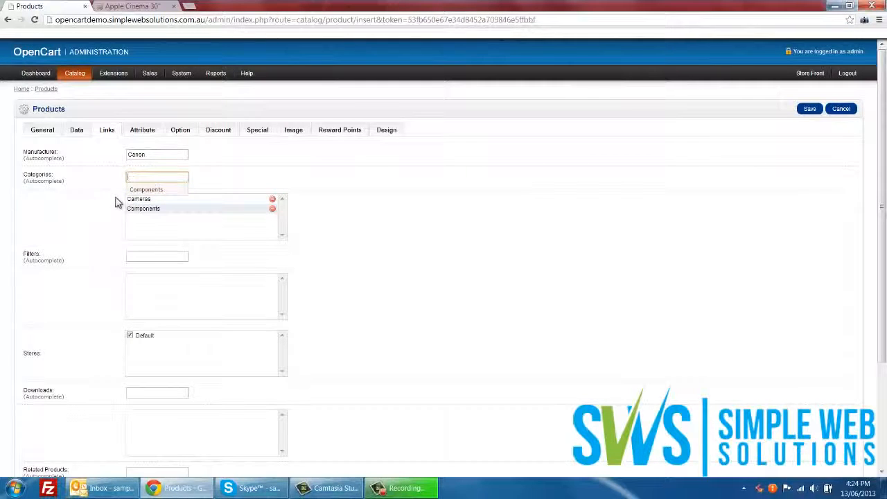
# Step: Review the product's link fields for filters, stores, downloads and related products, and view its attribute settings
pyautogui.click(121, 215)
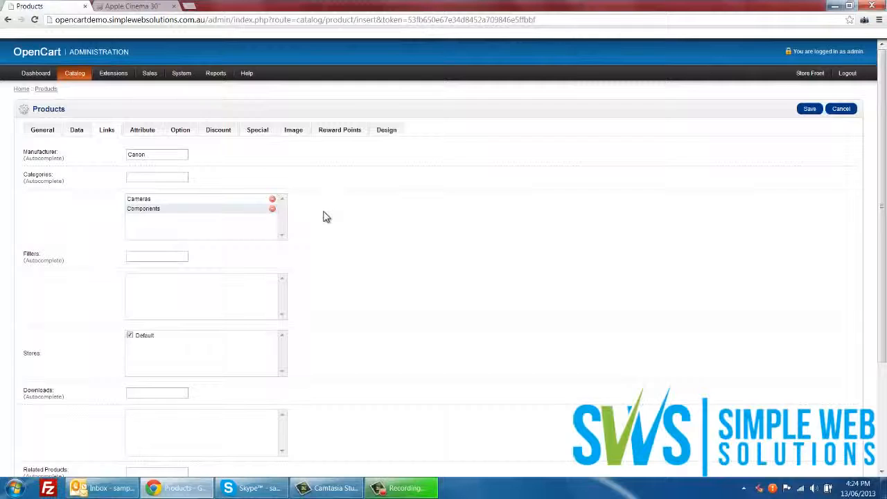
pyautogui.scroll(-2, 324, 216)
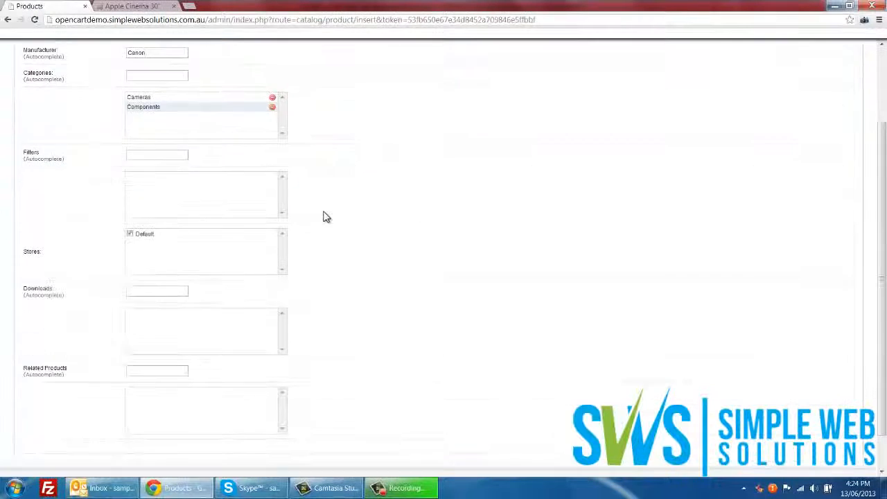
pyautogui.click(169, 158)
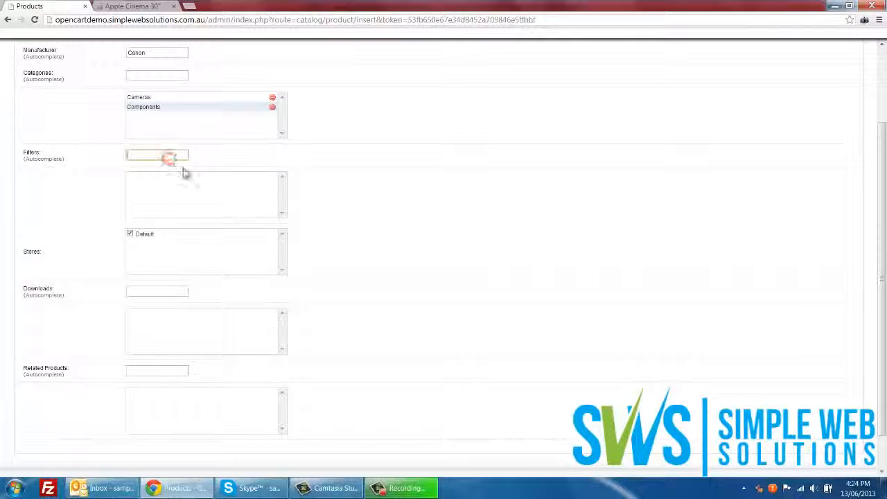
pyautogui.click(190, 182)
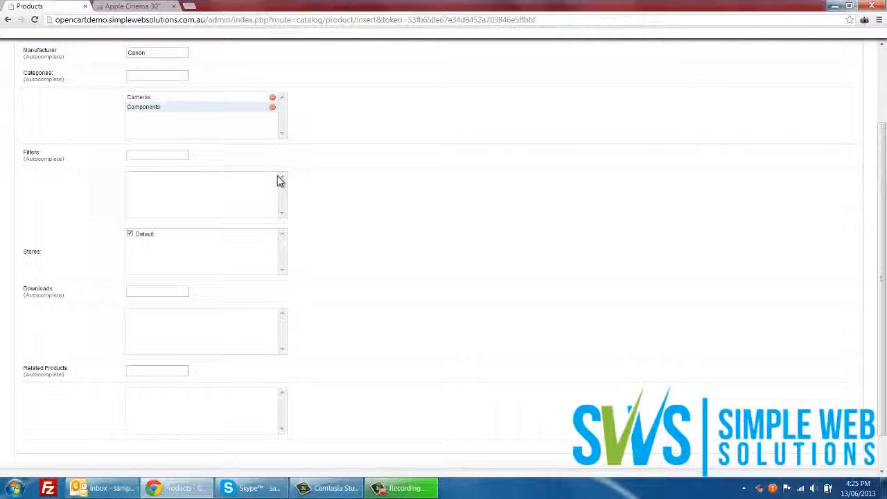
pyautogui.scroll(-1, 277, 181)
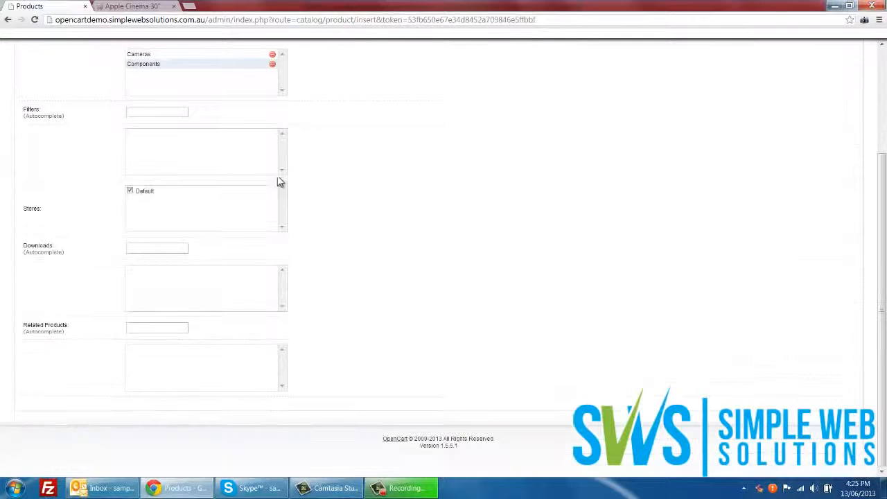
pyautogui.click(154, 243)
pyautogui.click(143, 287)
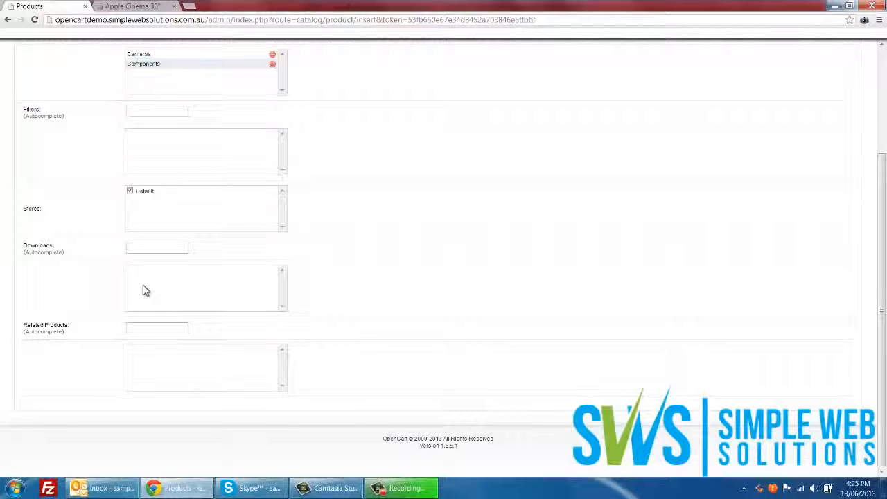
pyautogui.click(171, 252)
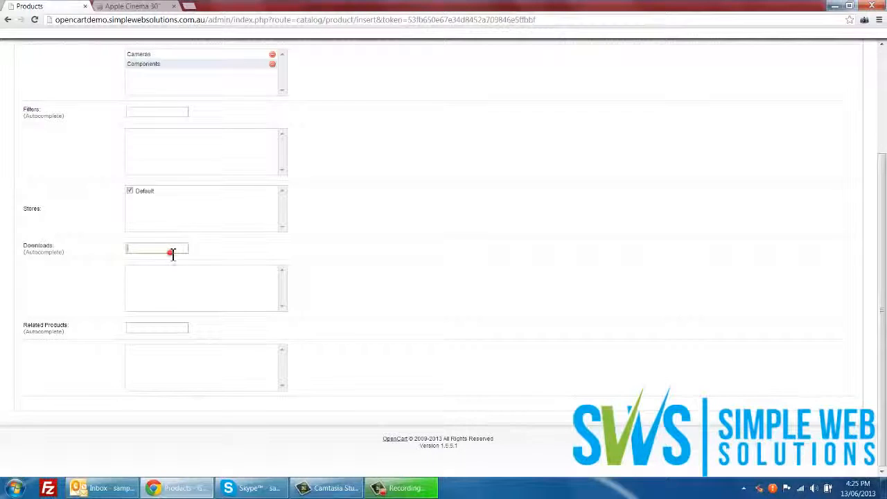
pyautogui.click(78, 284)
pyautogui.scroll(3, 79, 284)
pyautogui.scroll(-1, 79, 287)
pyautogui.scroll(1, 79, 287)
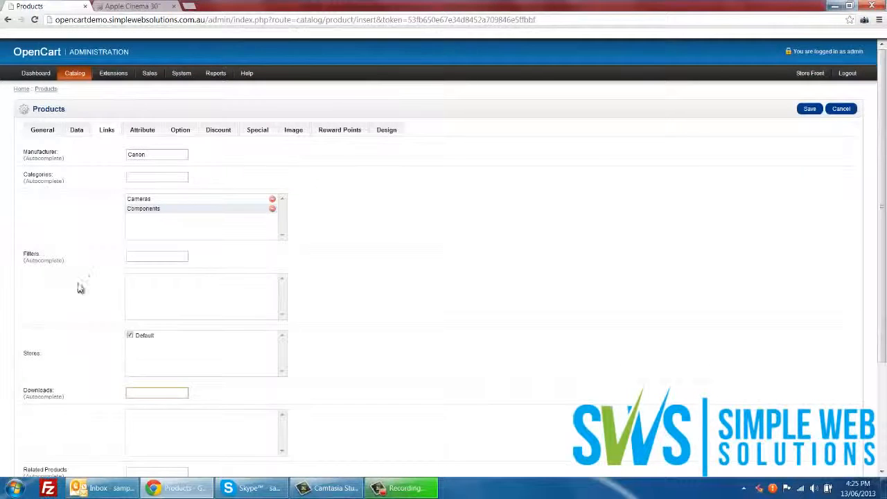
pyautogui.click(147, 140)
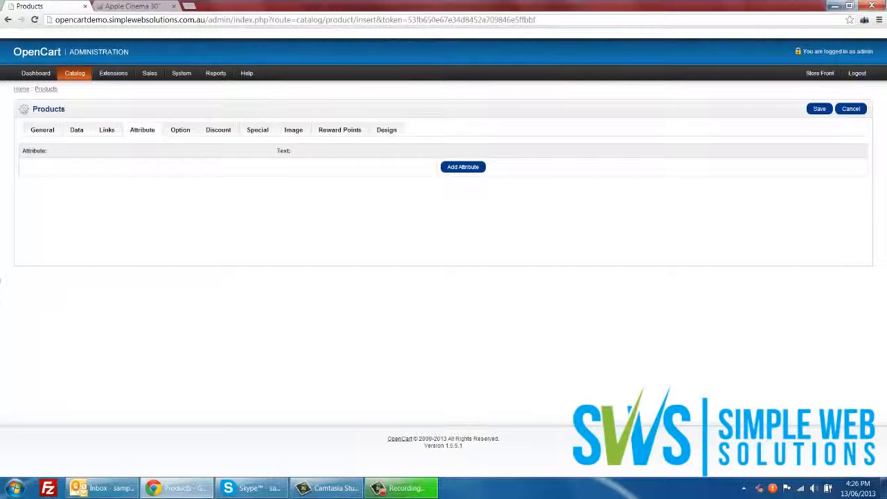
# Step: Add the Size option to the product with Required set to Yes
pyautogui.click(186, 138)
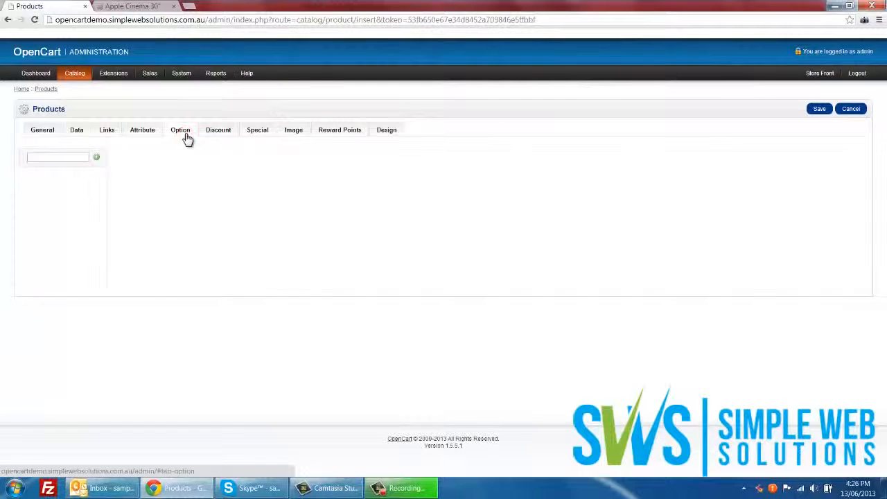
pyautogui.click(53, 159)
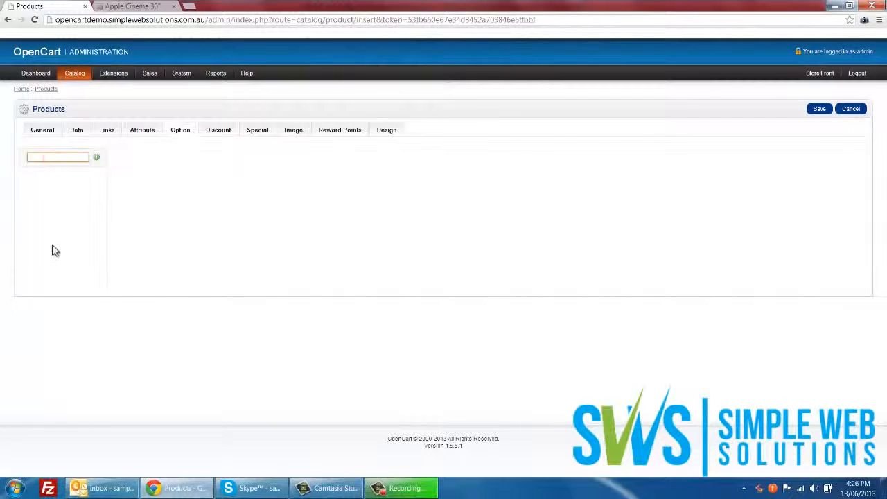
pyautogui.write('colou')
pyautogui.press('BackSpace')
pyautogui.press('BackSpace')
pyautogui.press('BackSpace')
pyautogui.press('BackSpace')
pyautogui.press('BackSpace')
pyautogui.write('size')
pyautogui.click(57, 177)
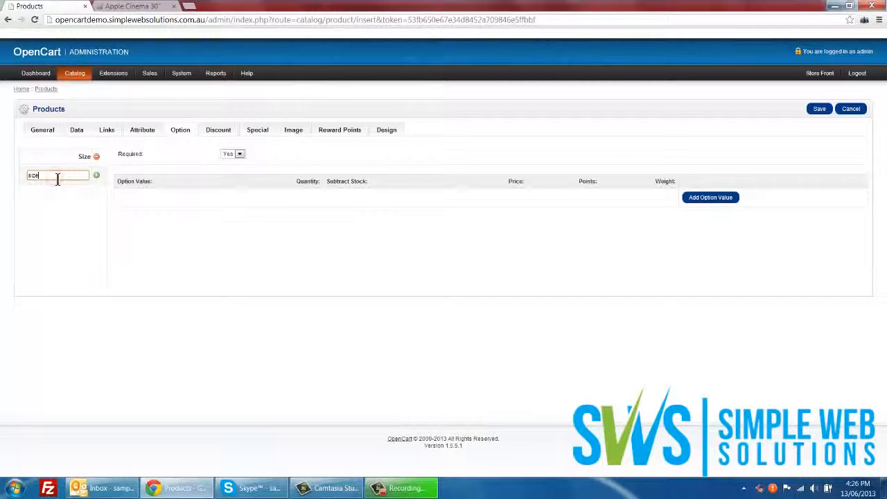
pyautogui.click(285, 271)
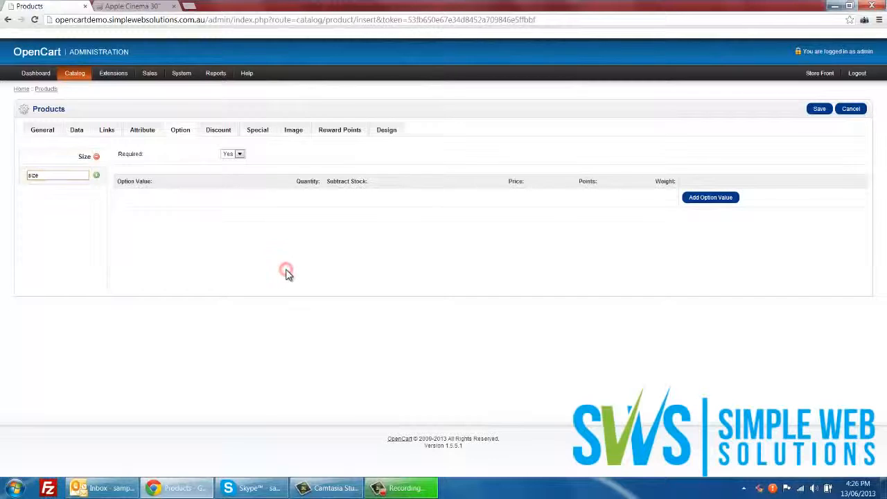
pyautogui.click(237, 154)
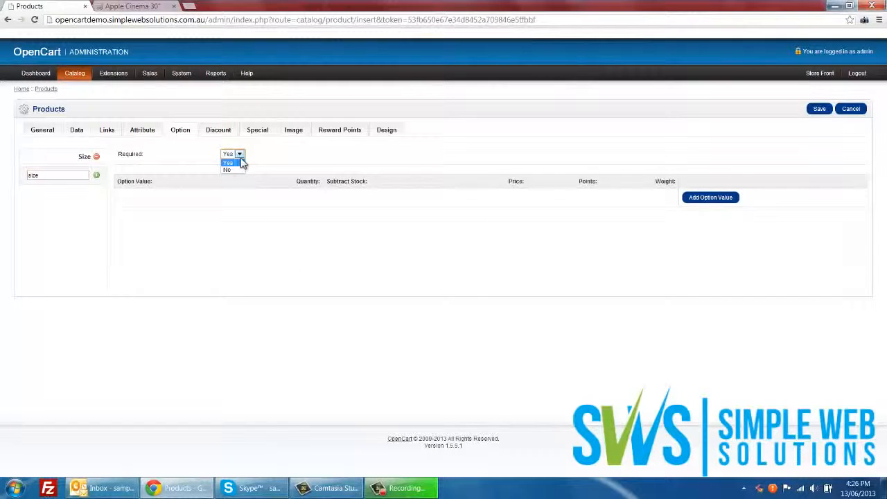
pyautogui.click(240, 162)
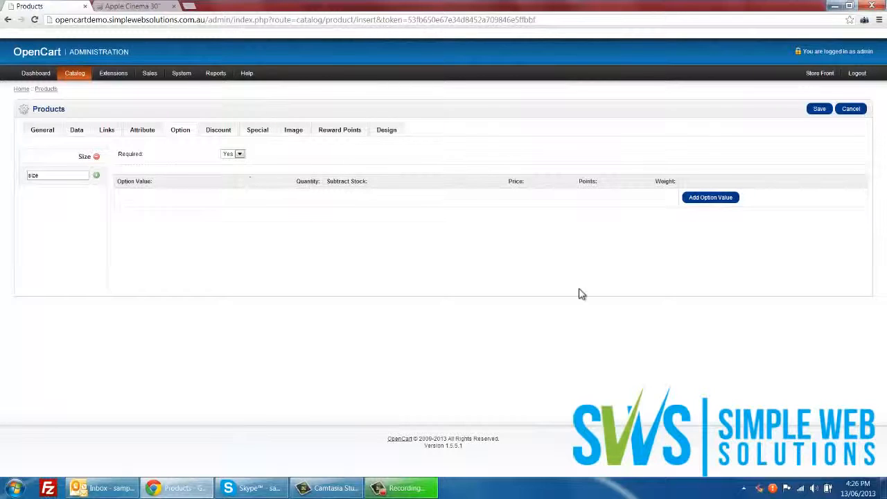
# Step: Add two values to the product's Size option, choosing Small for the first and Large for the second
pyautogui.click(734, 199)
pyautogui.click(753, 219)
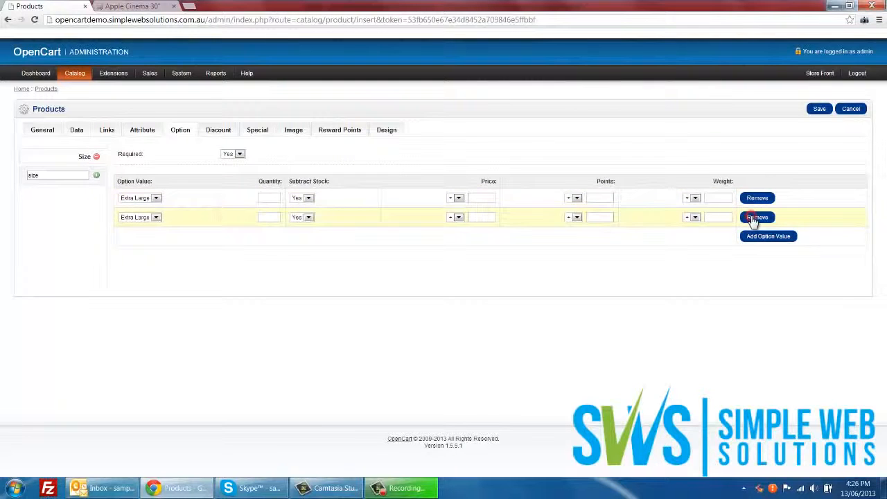
pyautogui.click(147, 198)
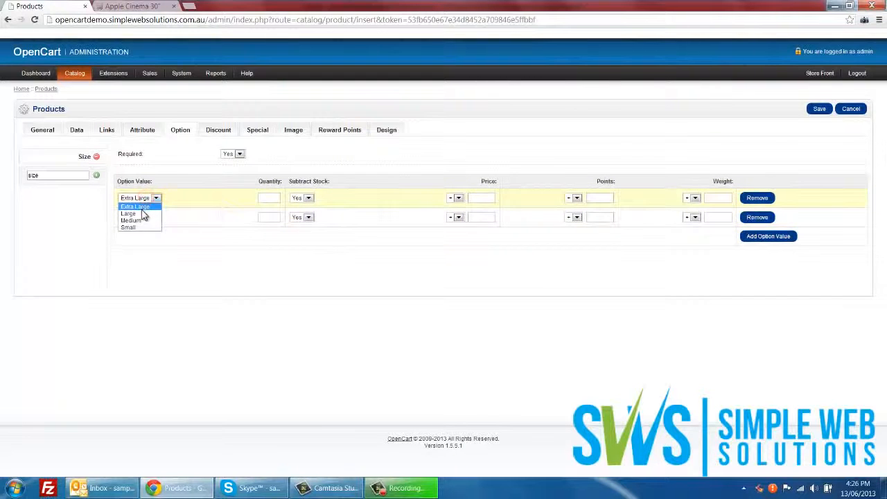
pyautogui.click(136, 227)
pyautogui.click(143, 218)
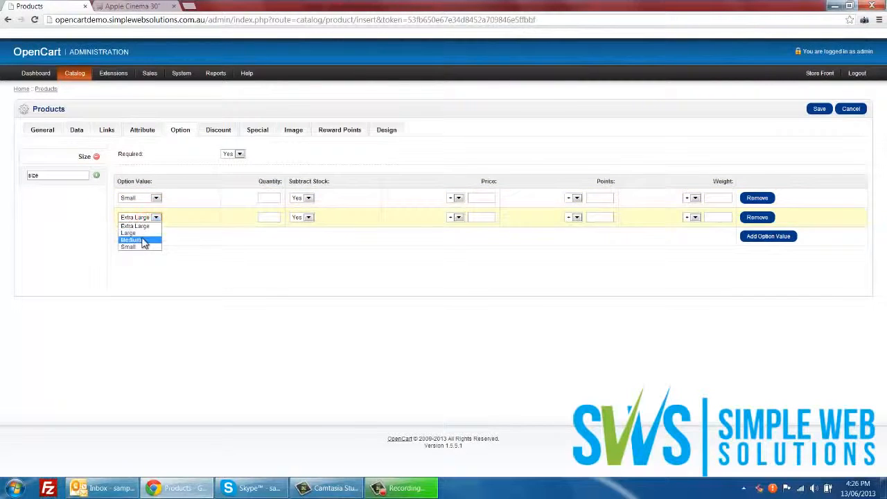
pyautogui.click(139, 233)
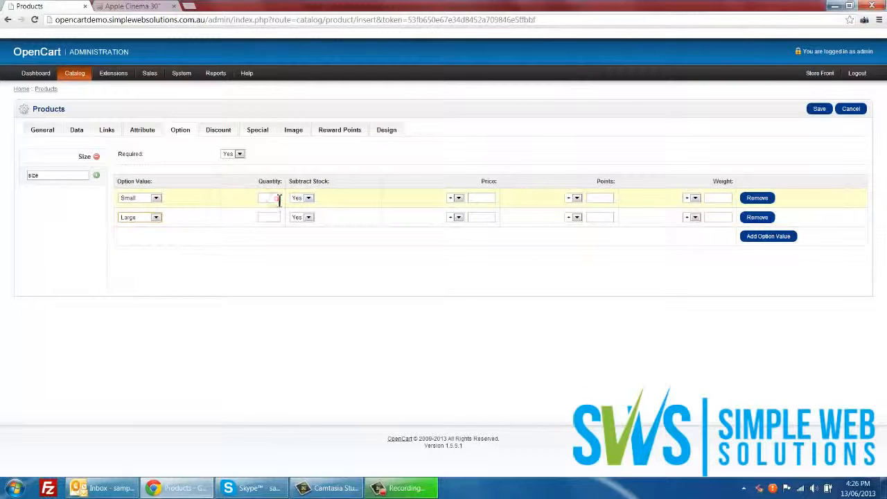
# Step: Set the quantity of the Small size value to 10
pyautogui.click(271, 198)
pyautogui.write('10')
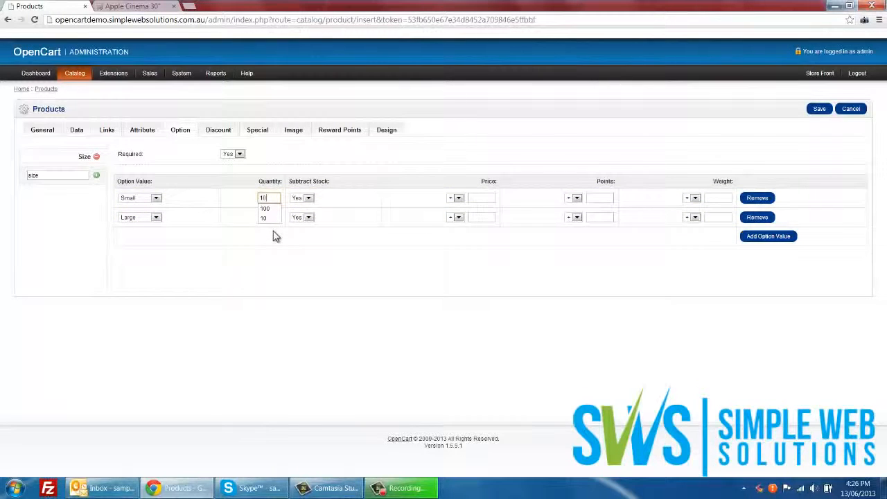
# Step: Set the Large size option's quantity to 5
pyautogui.click(270, 218)
pyautogui.write('5')
pyautogui.click(293, 277)
pyautogui.click(300, 200)
pyautogui.click(301, 200)
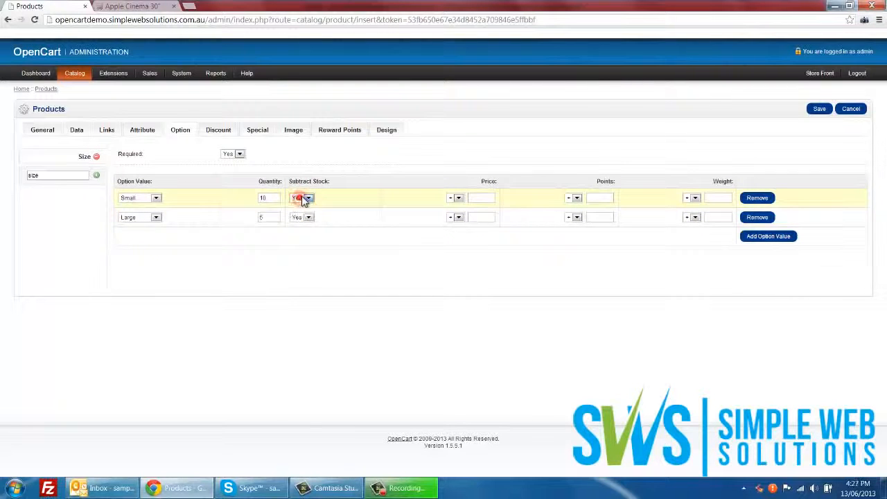
# Step: Set the Large size option's price adjustment to 30
pyautogui.click(458, 201)
pyautogui.click(473, 200)
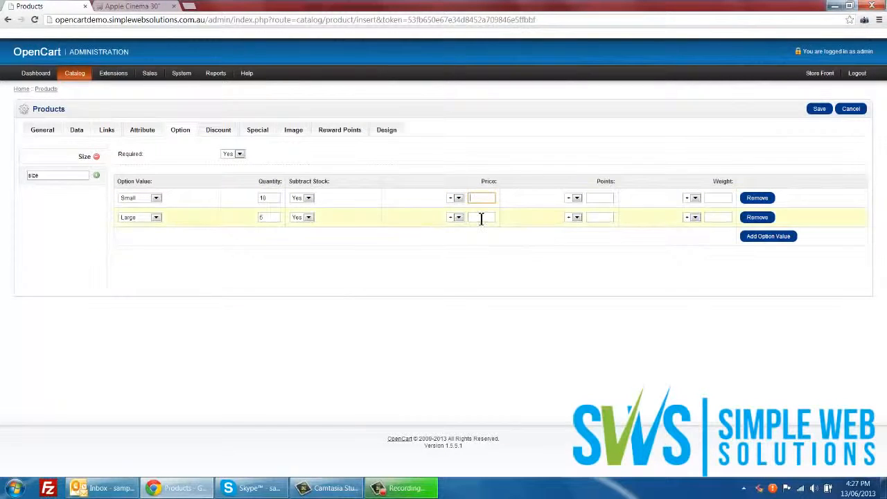
pyautogui.click(481, 218)
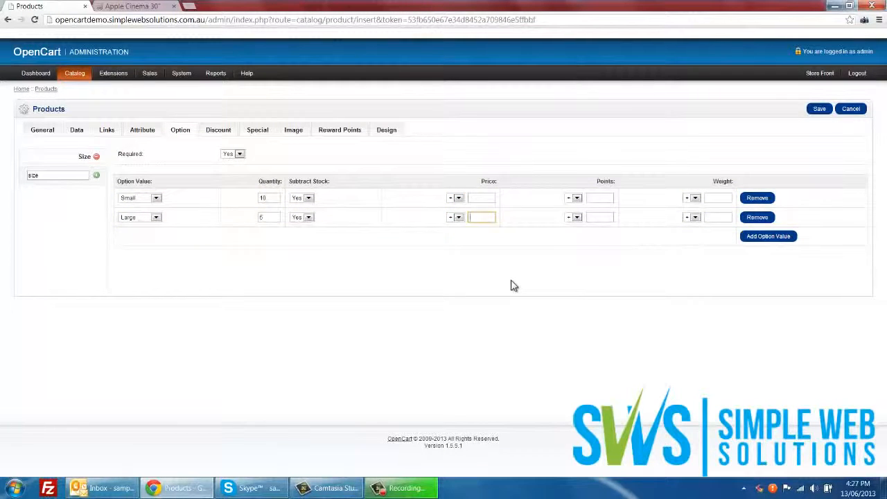
pyautogui.write('30')
pyautogui.press('Tab')
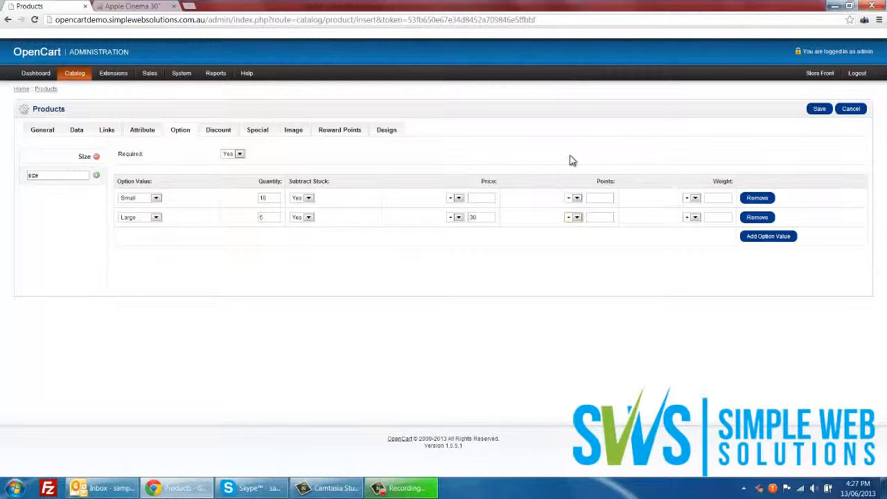
# Step: Set the Large size option's weight adjustment to 2
pyautogui.click(721, 217)
pyautogui.click(717, 218)
pyautogui.write('2')
pyautogui.click(687, 262)
# Step: Set the product's own weight to 10 in its data and return to the Large option's weight adjustment
pyautogui.click(76, 136)
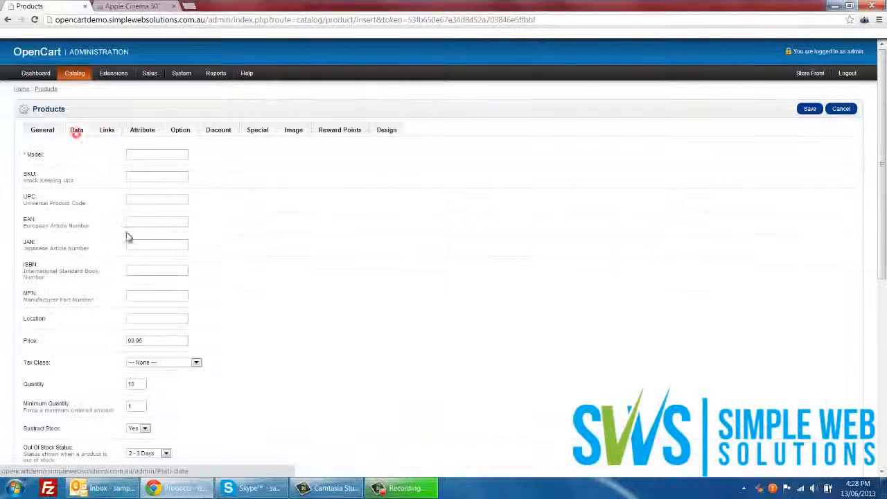
pyautogui.scroll(-5, 128, 236)
pyautogui.scroll(-1, 104, 300)
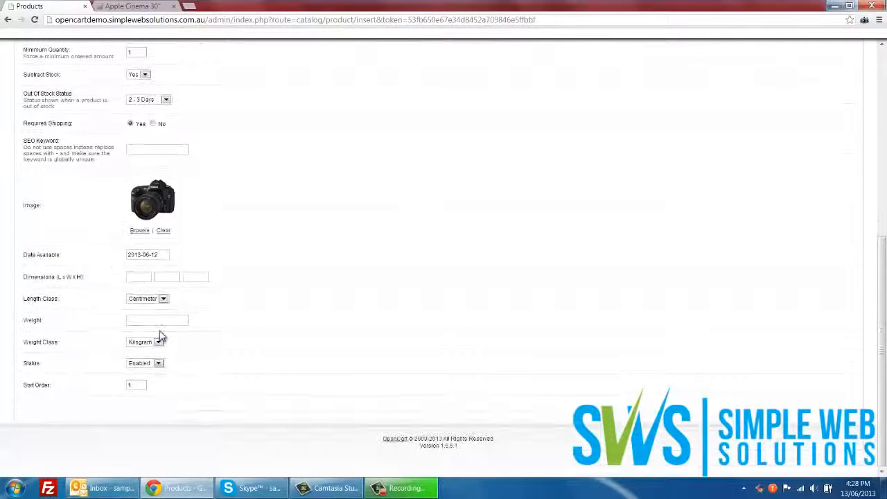
pyautogui.click(161, 319)
pyautogui.write('10')
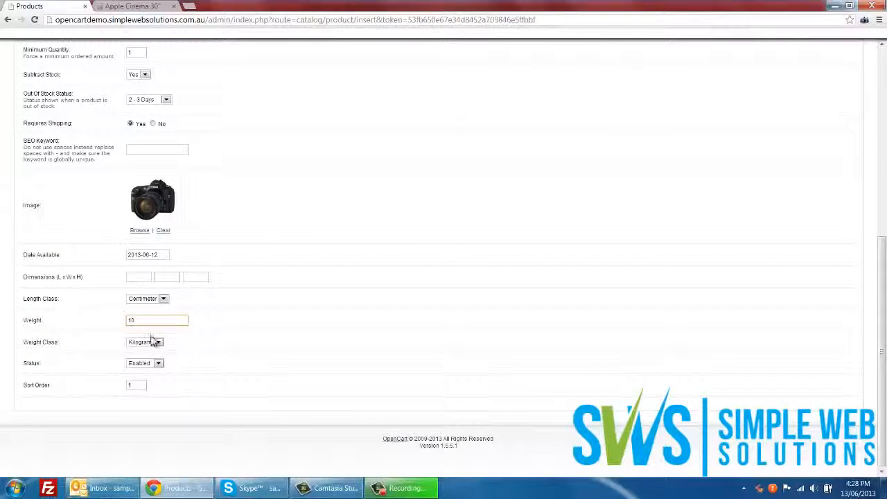
pyautogui.click(240, 325)
pyautogui.scroll(8, 241, 327)
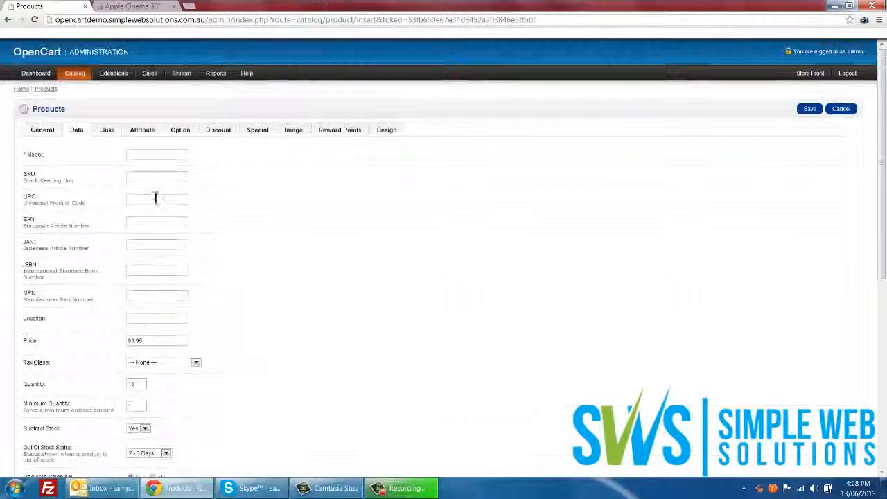
pyautogui.click(174, 130)
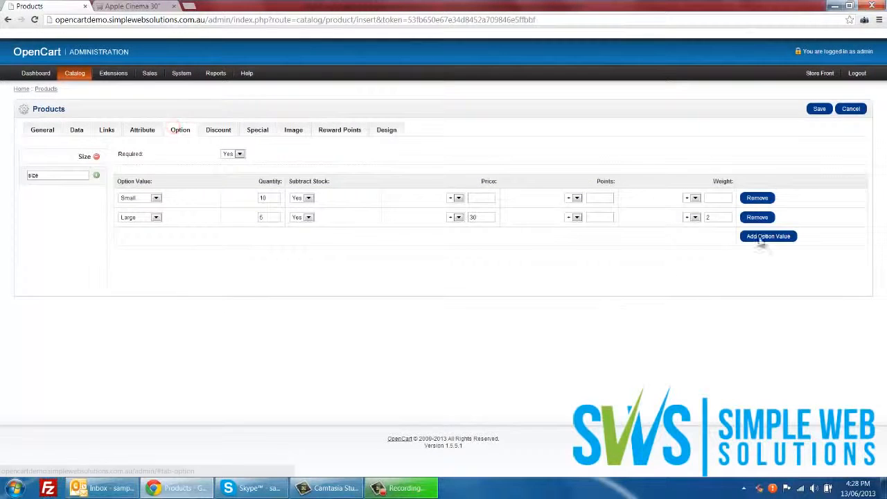
pyautogui.click(716, 218)
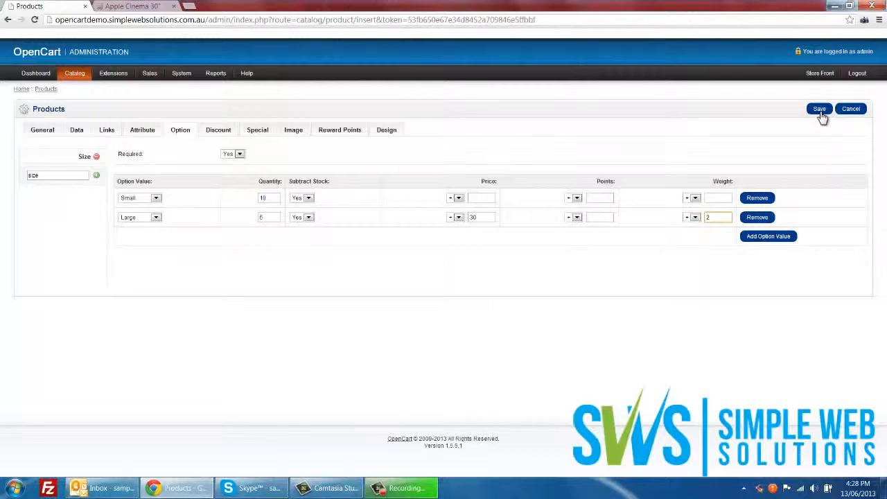
# Step: Add a product discount for the Default customer group with quantity 10 and price 49.95
pyautogui.click(214, 134)
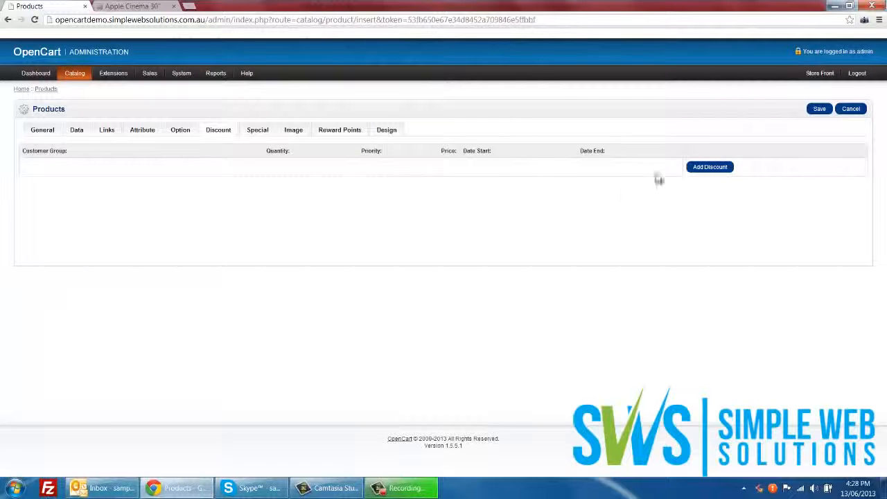
pyautogui.click(704, 169)
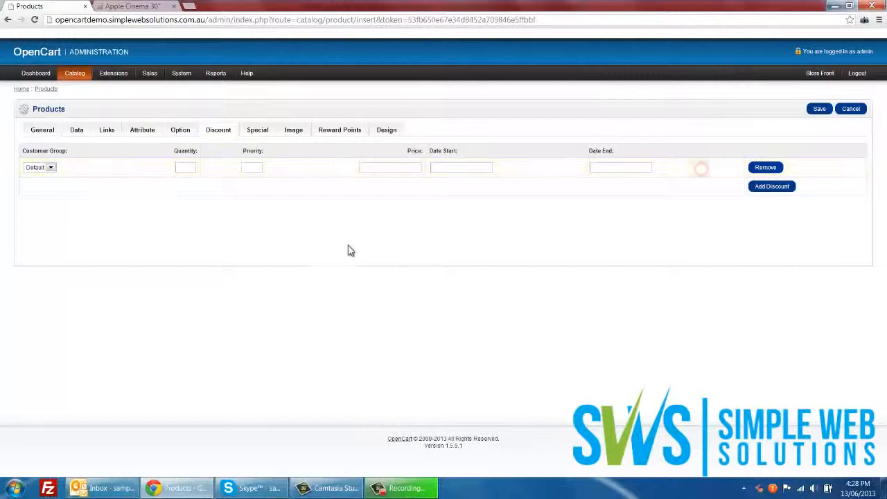
pyautogui.click(50, 168)
pyautogui.click(43, 173)
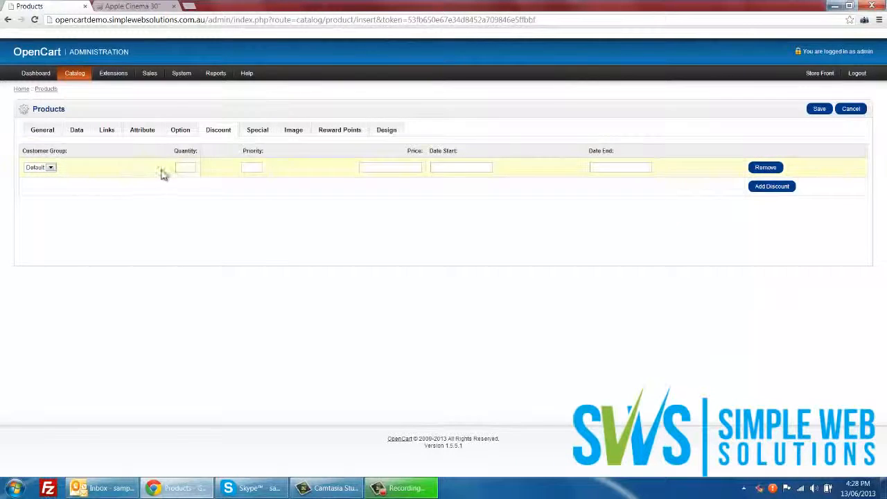
pyautogui.click(186, 169)
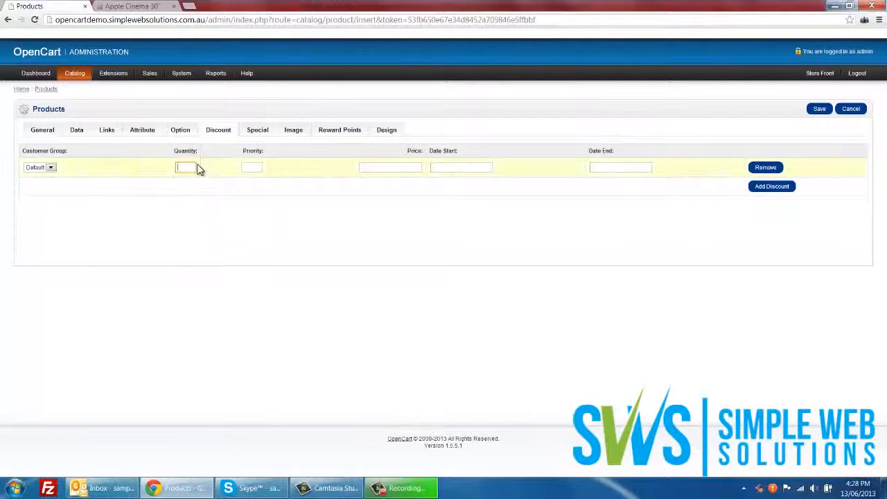
pyautogui.click(191, 167)
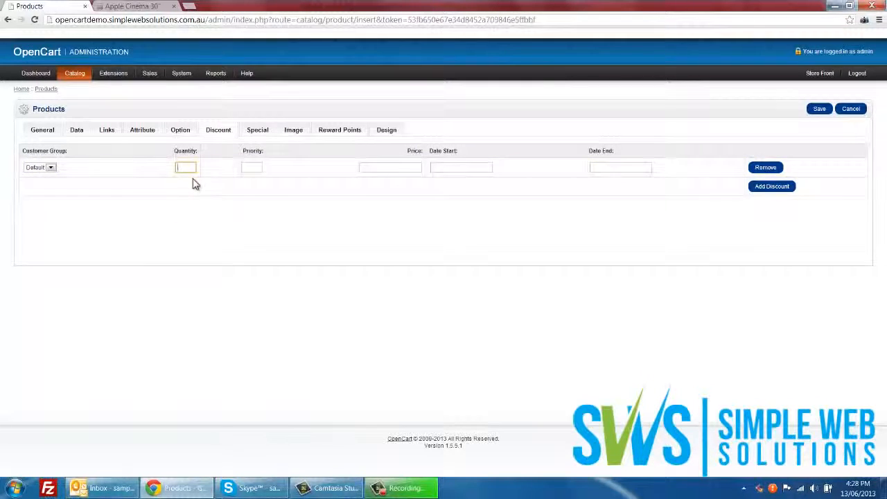
pyautogui.write('10')
pyautogui.press('Tab')
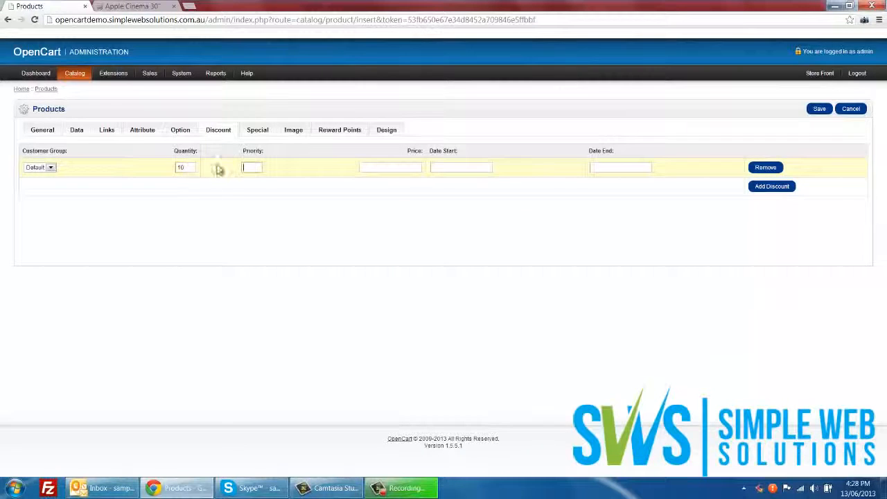
pyautogui.click(372, 168)
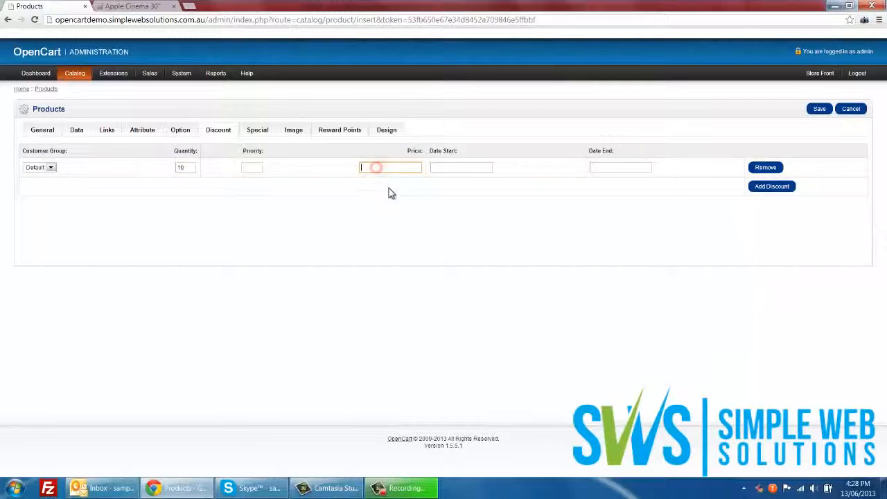
pyautogui.write('49.95')
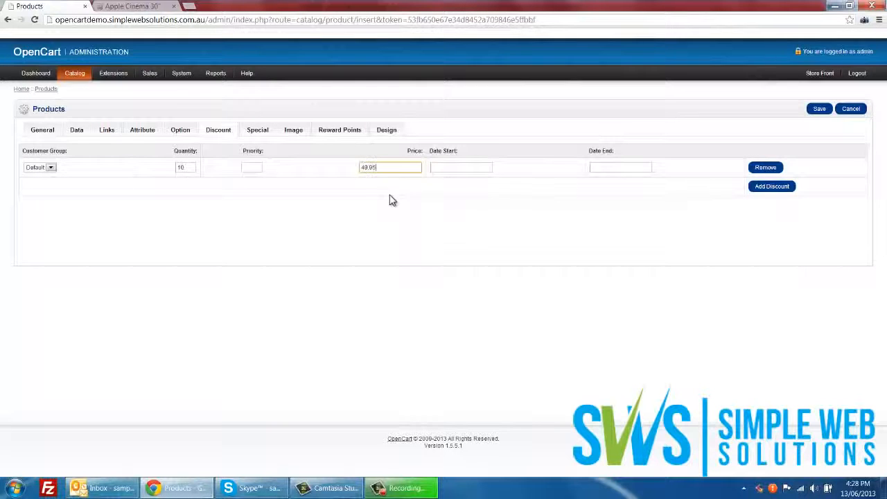
# Step: View the discount's start and end date calendars and remove the discount entry
pyautogui.click(474, 167)
pyautogui.click(601, 169)
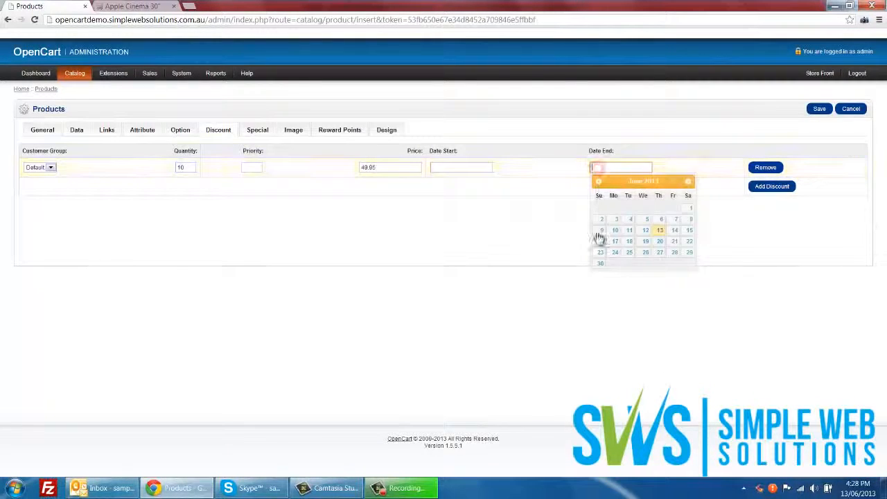
pyautogui.click(492, 260)
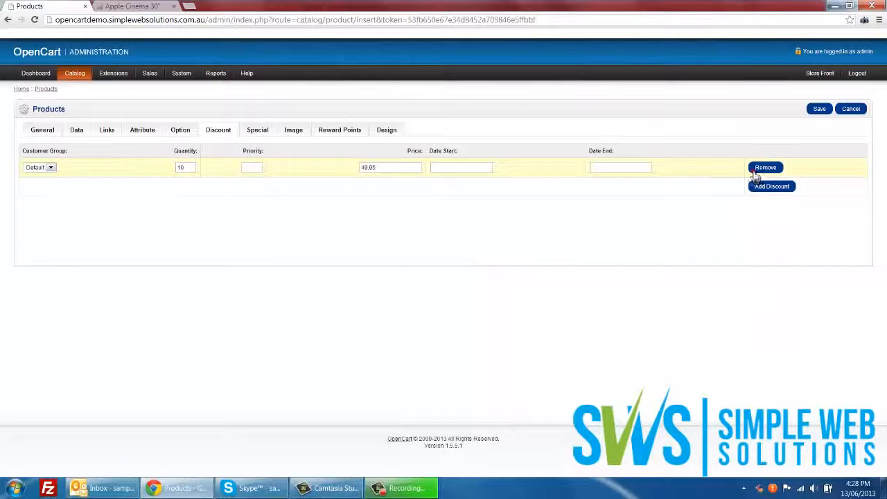
pyautogui.click(760, 169)
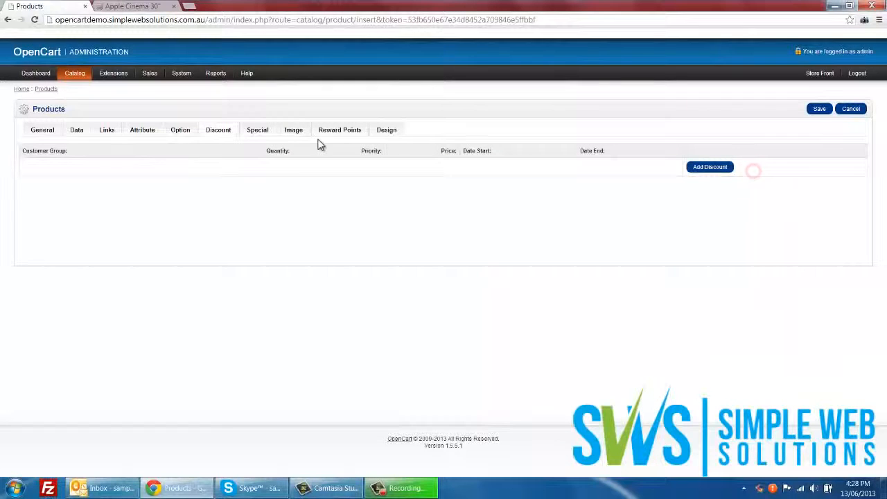
# Step: Add two special price entries to the product and remove the second one
pyautogui.click(254, 136)
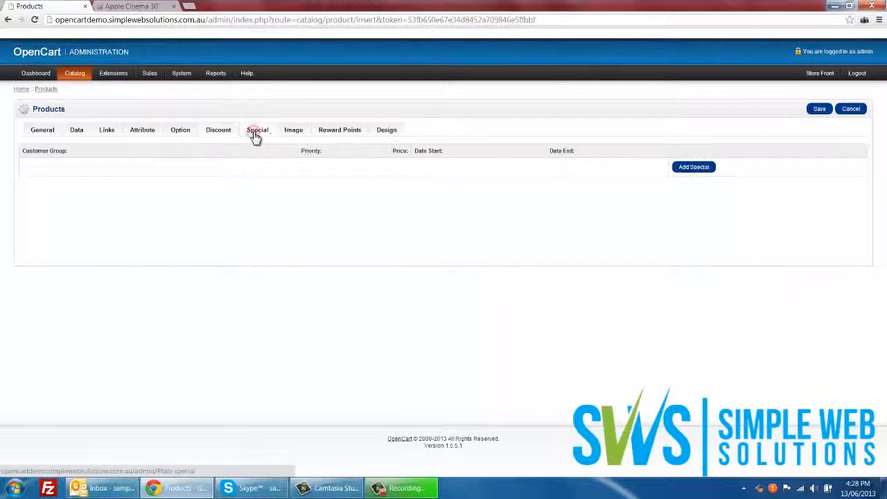
pyautogui.click(687, 169)
pyautogui.click(756, 187)
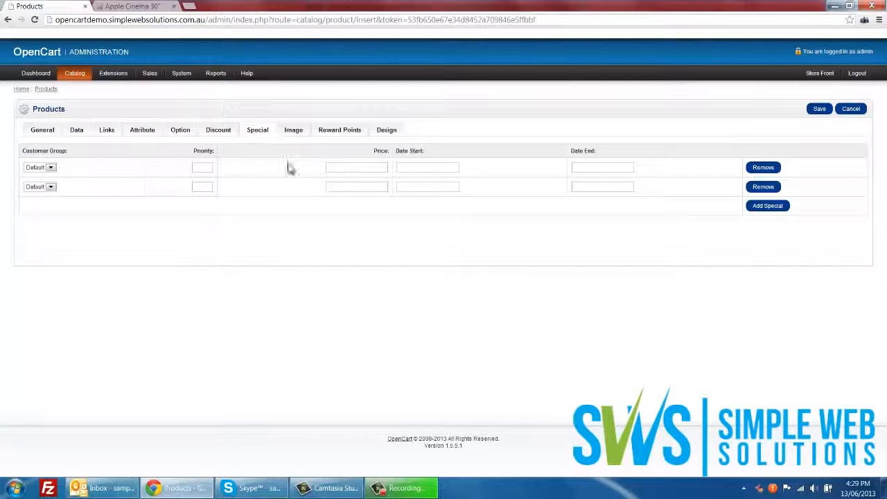
pyautogui.click(383, 167)
pyautogui.click(431, 167)
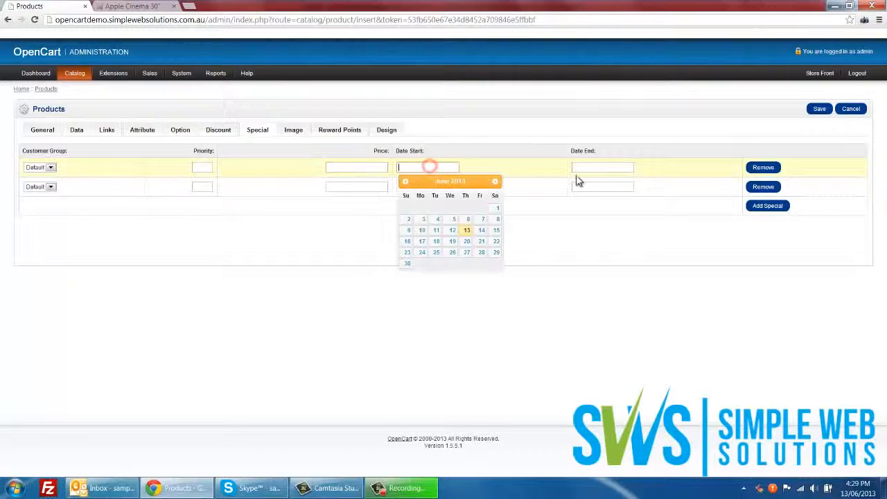
pyautogui.click(581, 169)
pyautogui.click(280, 242)
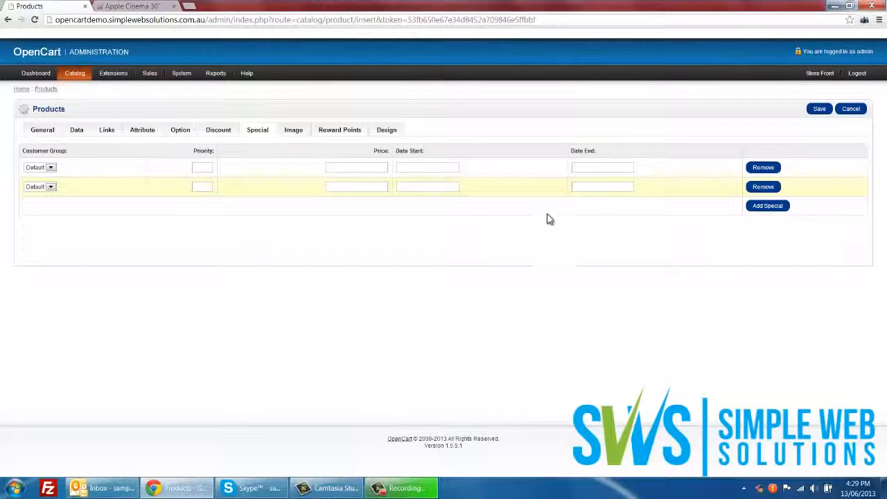
pyautogui.click(770, 187)
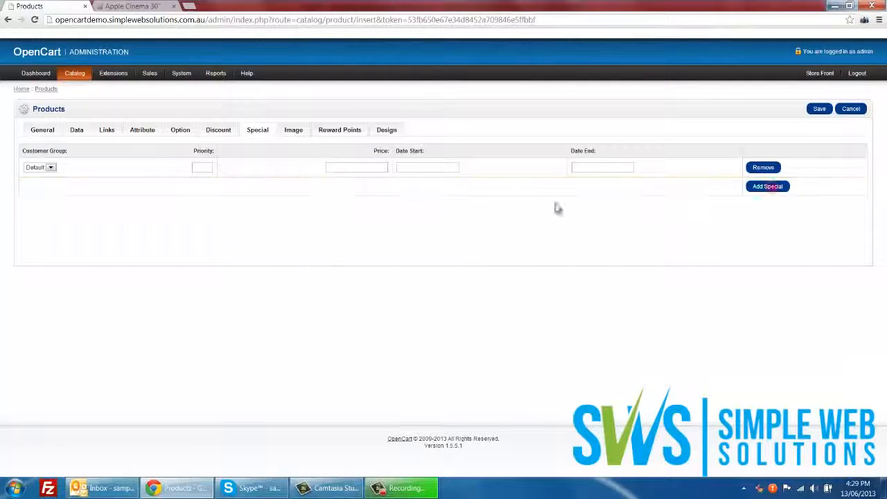
# Step: Set the remaining special for the Default customer group to price 49.95, running from 2013-06-12 to 2013-06-14
pyautogui.click(42, 168)
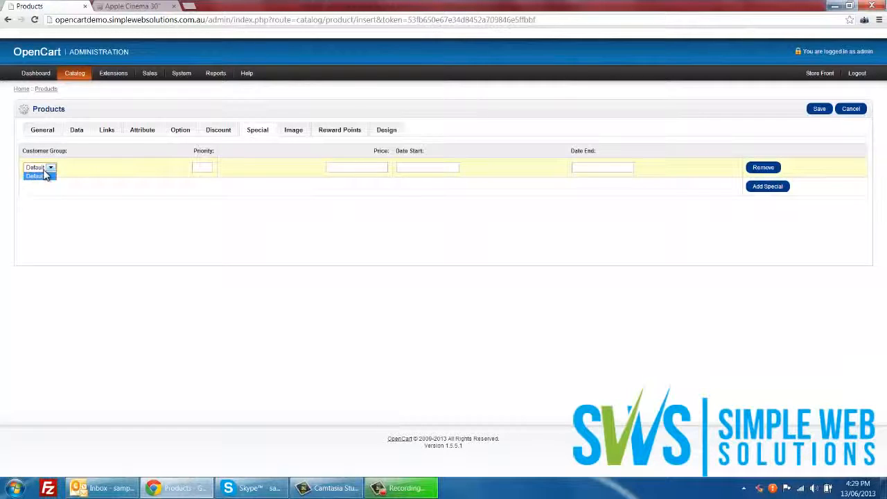
pyautogui.click(44, 175)
pyautogui.click(205, 168)
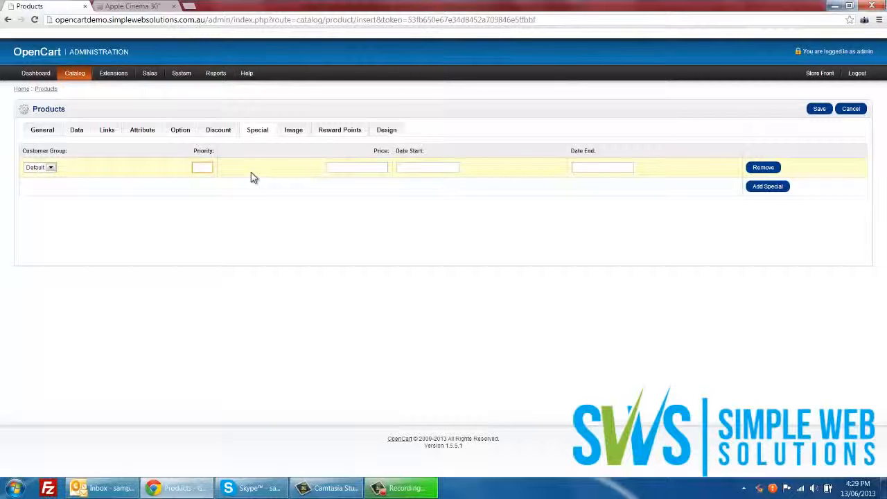
pyautogui.click(375, 169)
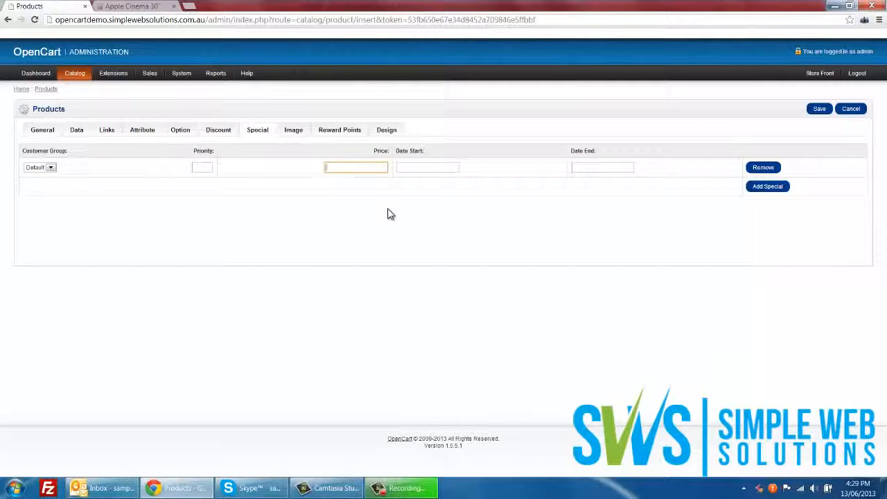
pyautogui.write('49.95')
pyautogui.press('Tab')
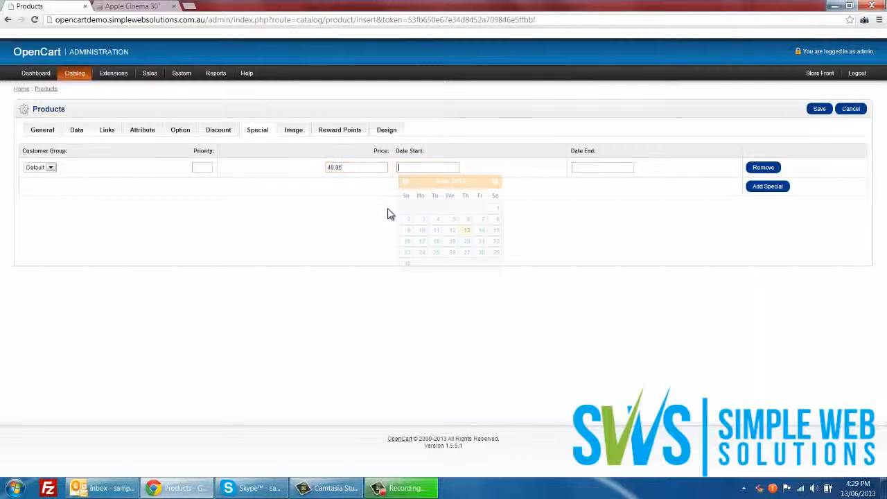
pyautogui.click(454, 232)
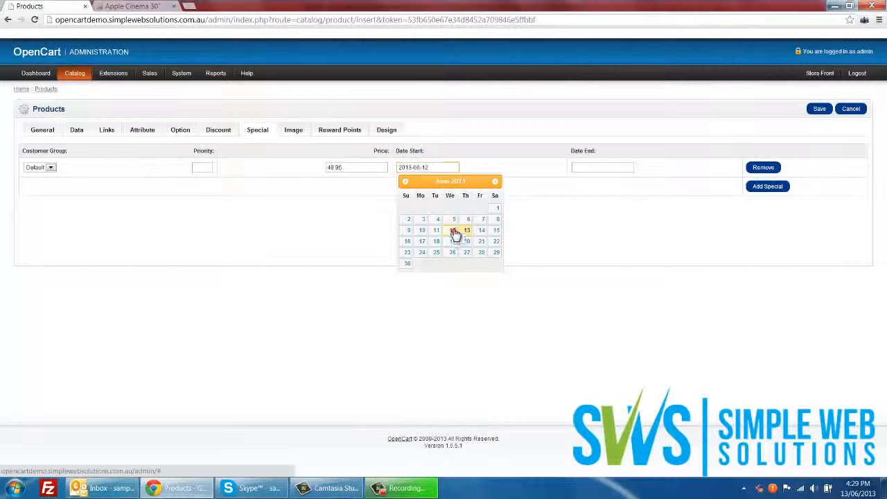
pyautogui.click(586, 167)
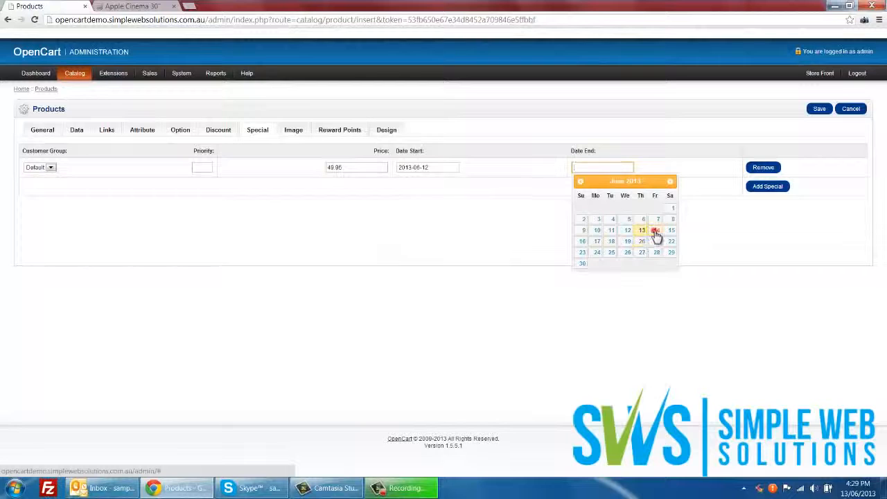
pyautogui.click(656, 231)
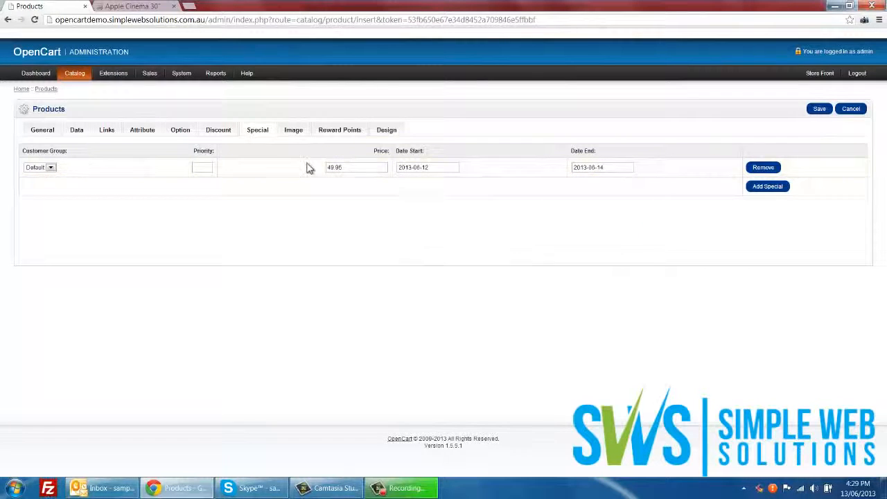
# Step: Add an additional image entry to the product and assign the canon_eos_5d_3 image from the demo folder
pyautogui.click(294, 130)
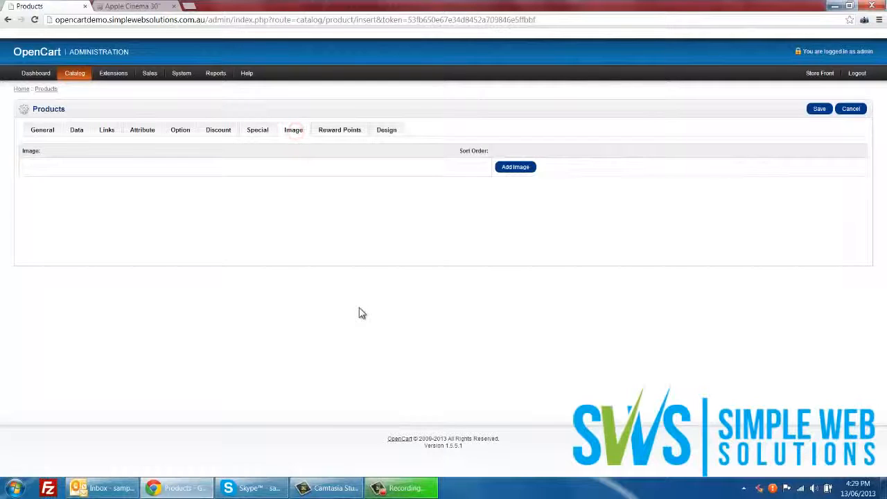
pyautogui.click(516, 169)
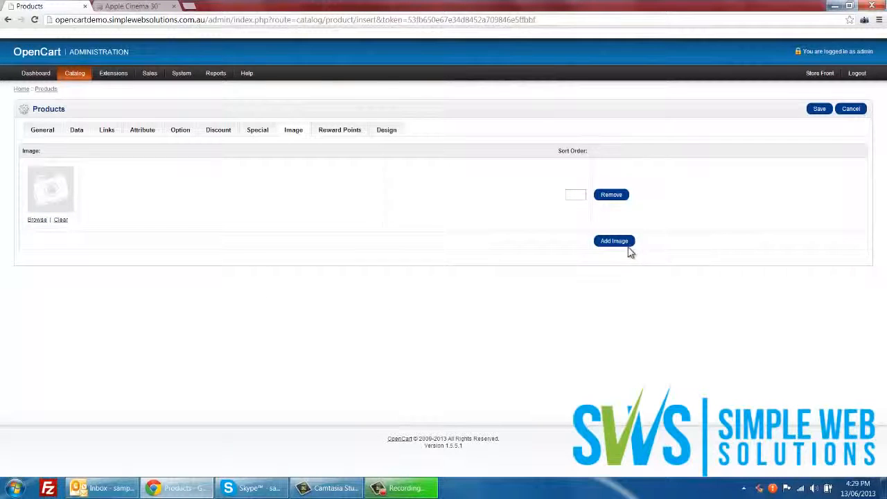
pyautogui.click(614, 194)
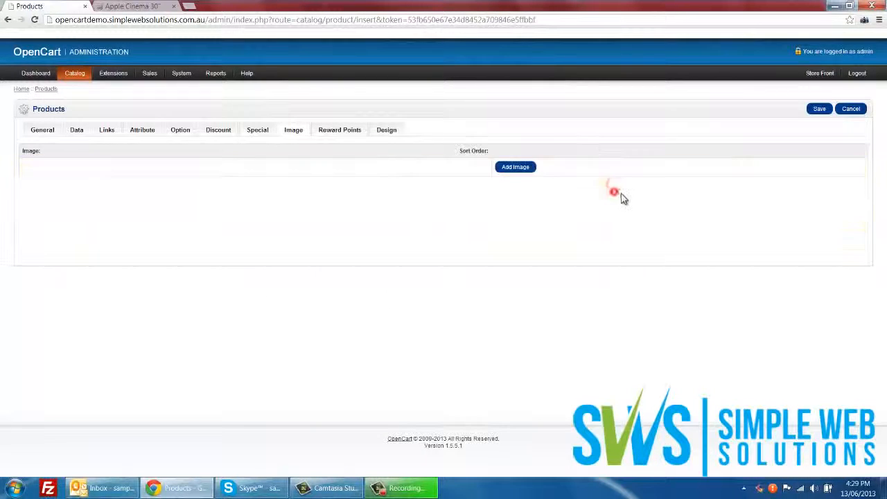
pyautogui.click(516, 167)
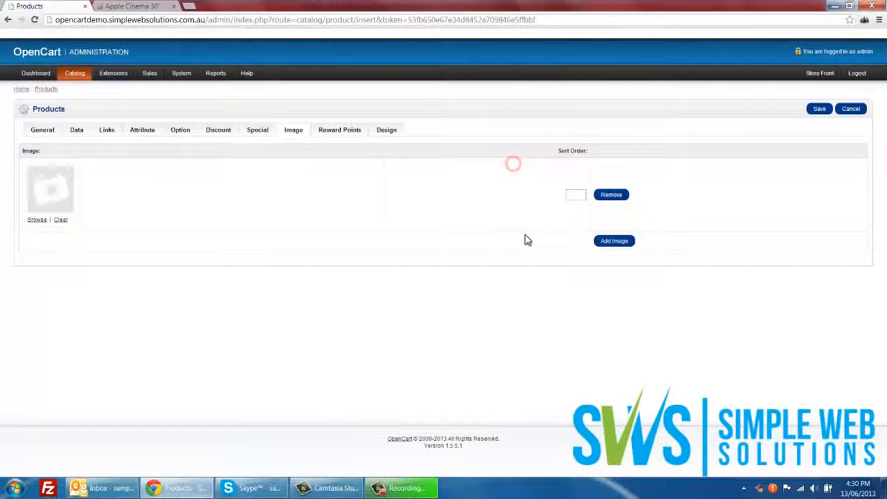
pyautogui.click(38, 220)
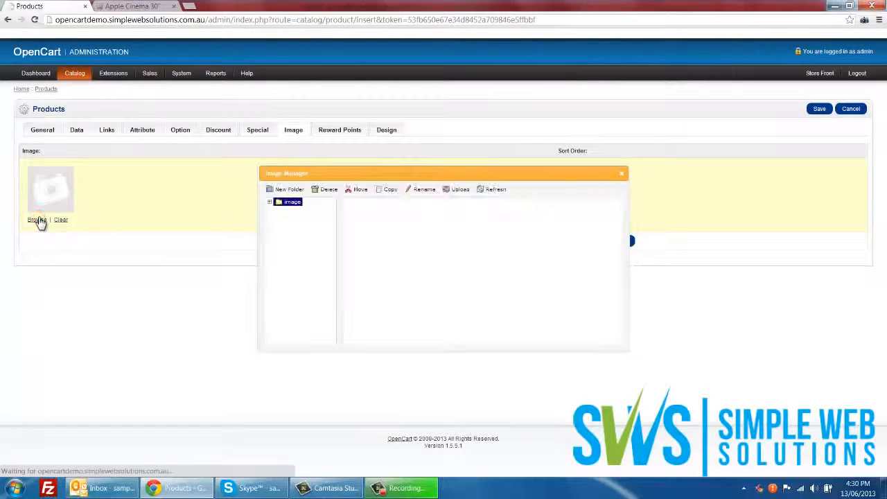
pyautogui.click(270, 203)
pyautogui.click(298, 211)
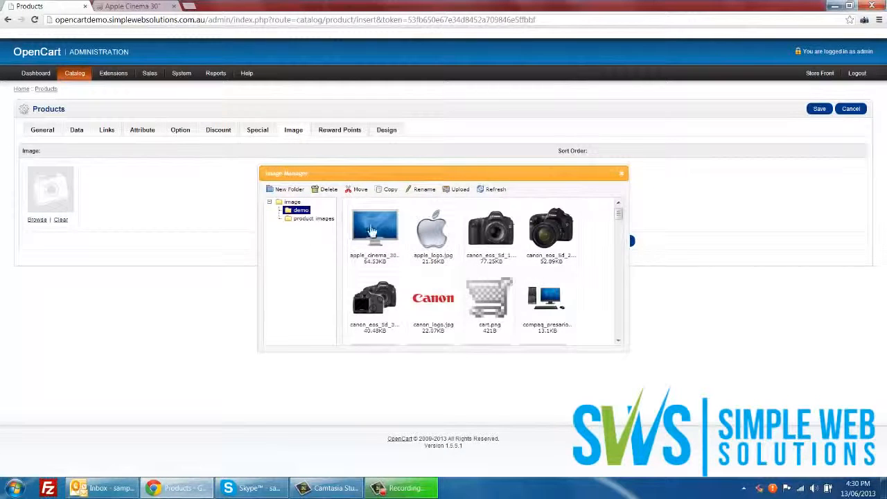
pyautogui.click(367, 315)
pyautogui.doubleClick(367, 316)
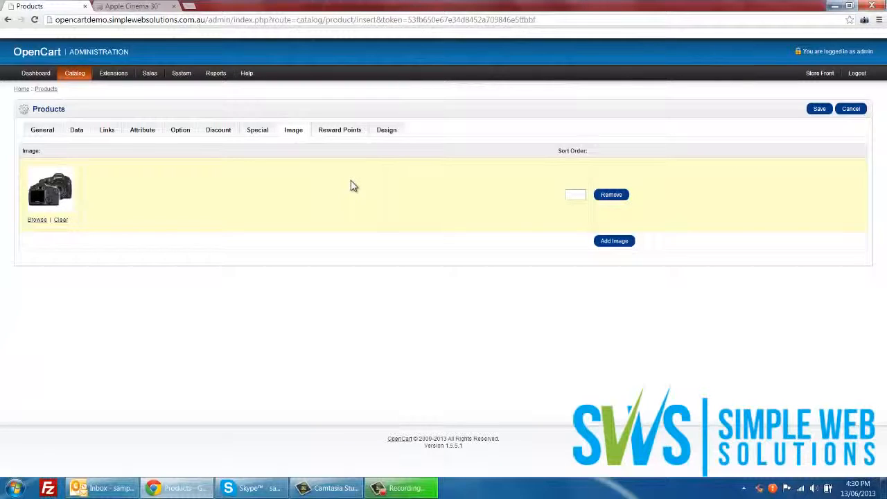
# Step: View the product's reward points fields and layout override setting
pyautogui.click(348, 141)
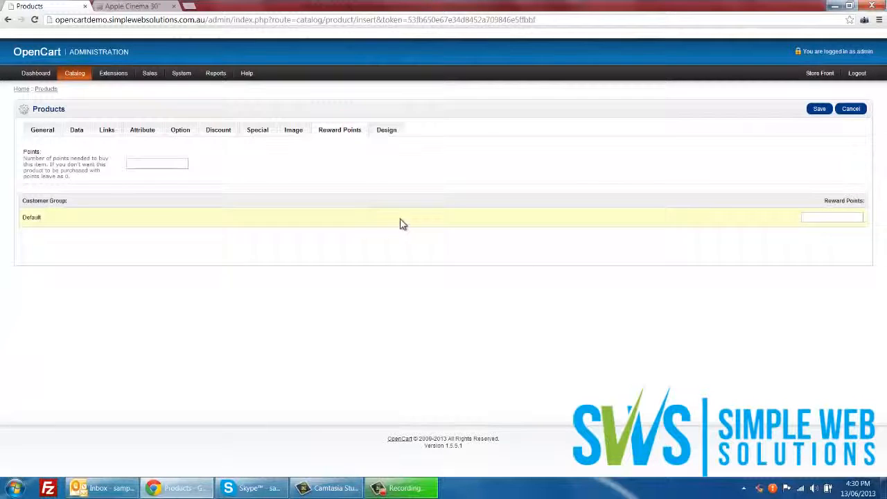
pyautogui.click(144, 162)
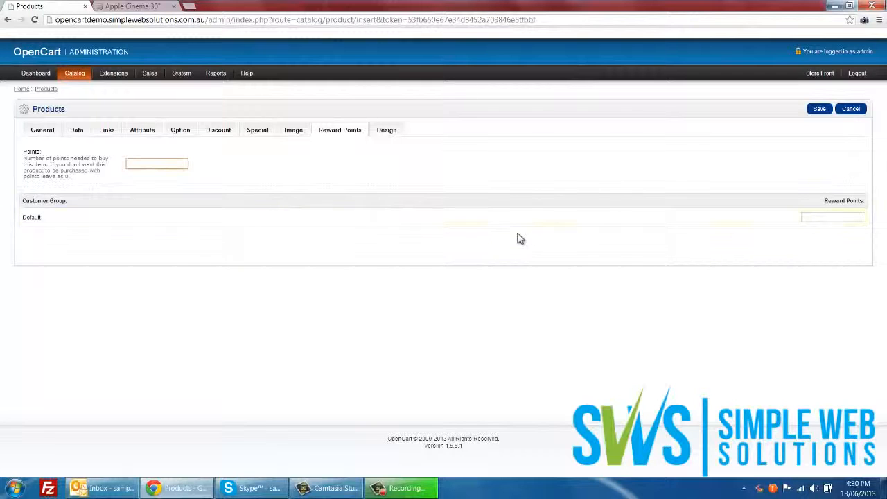
pyautogui.click(820, 218)
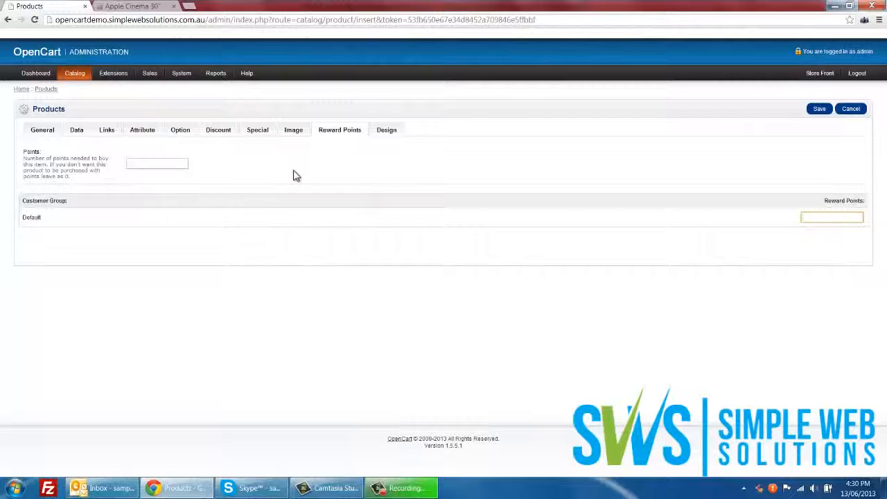
pyautogui.click(392, 134)
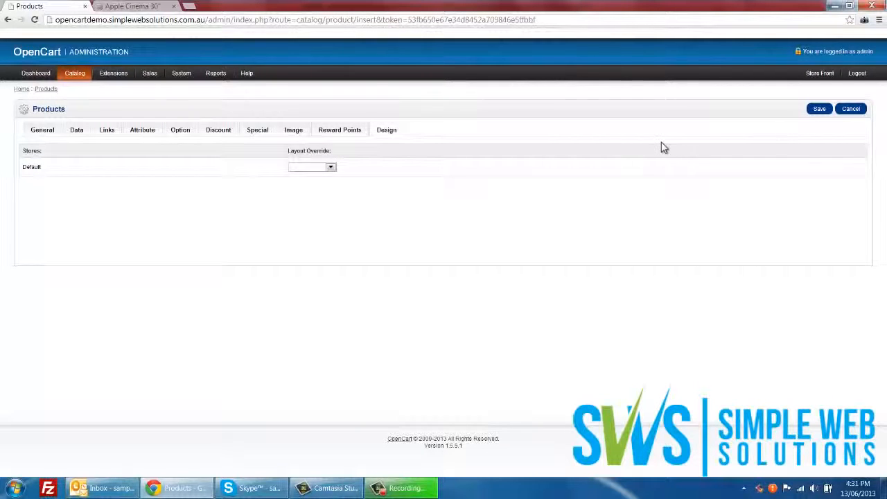
# Step: Fill in the required product model as model1 and save the product
pyautogui.click(819, 109)
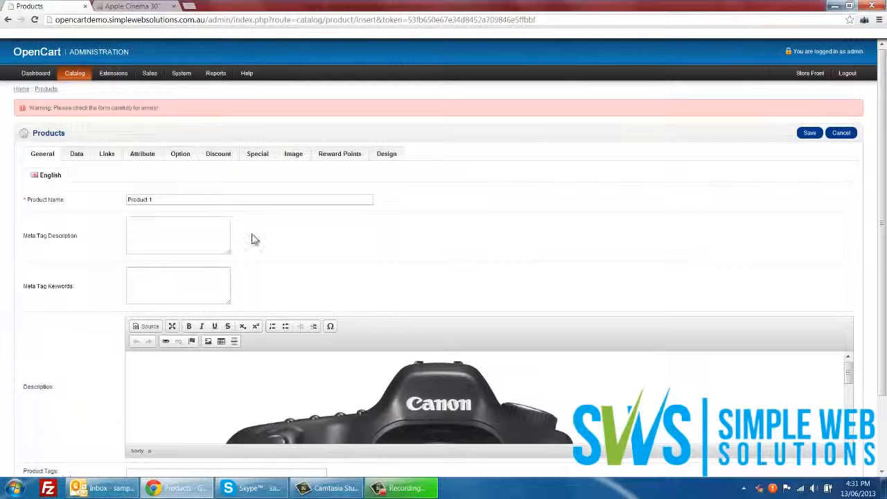
pyautogui.scroll(-2, 56, 277)
pyautogui.scroll(2, 59, 229)
pyautogui.click(76, 153)
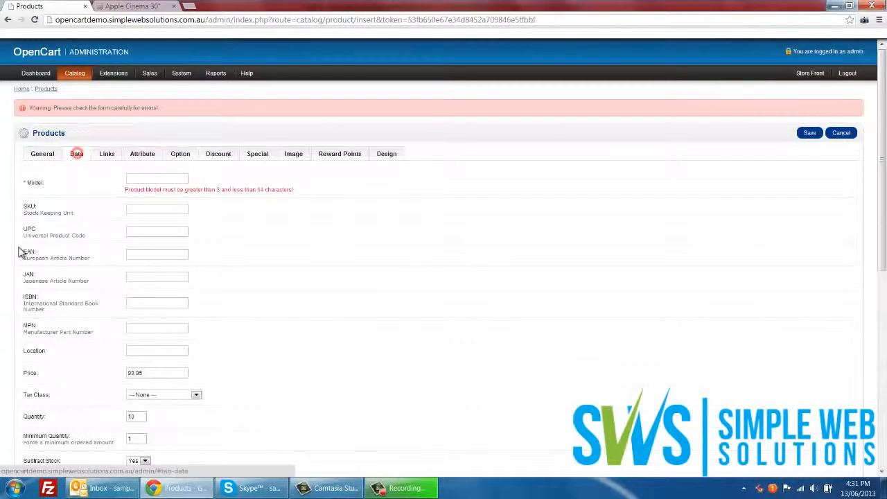
pyautogui.click(141, 179)
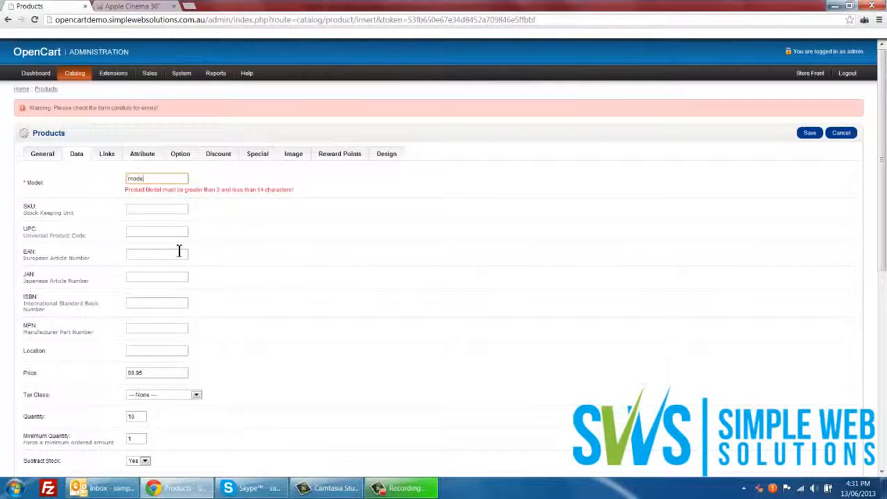
pyautogui.click(513, 209)
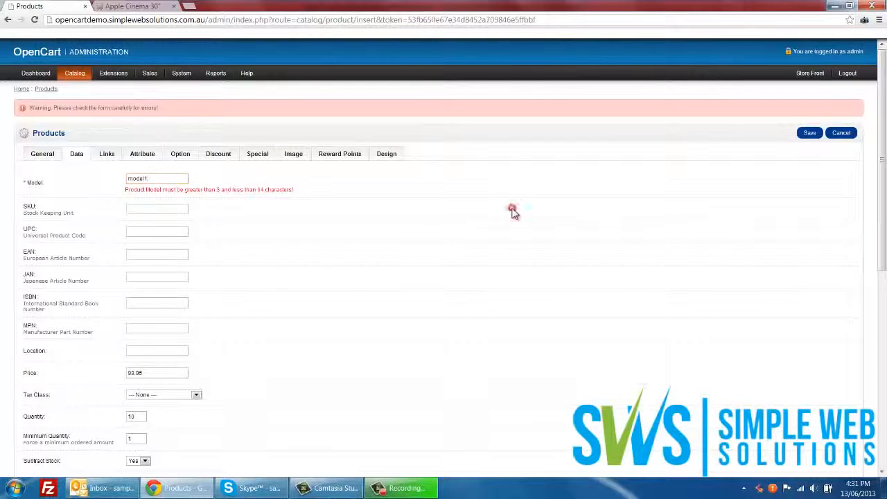
pyautogui.click(806, 138)
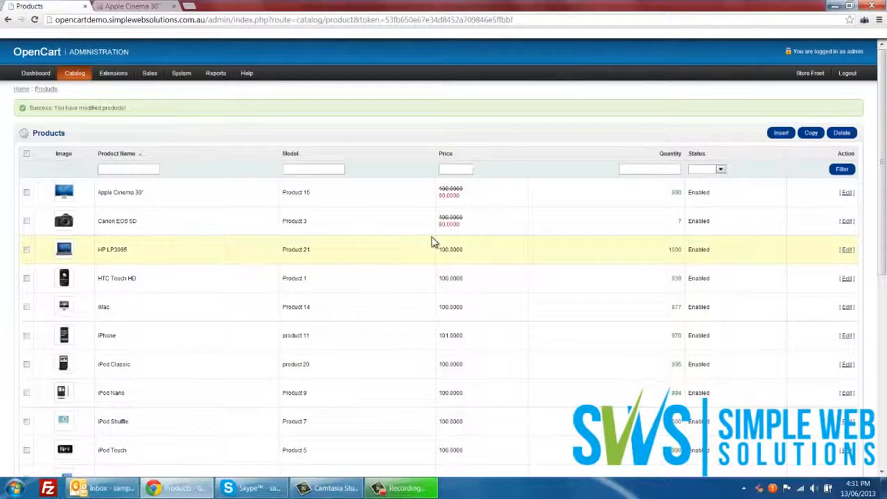
# Step: Check the entry for Product 1 in the product list
pyautogui.scroll(-5, 431, 241)
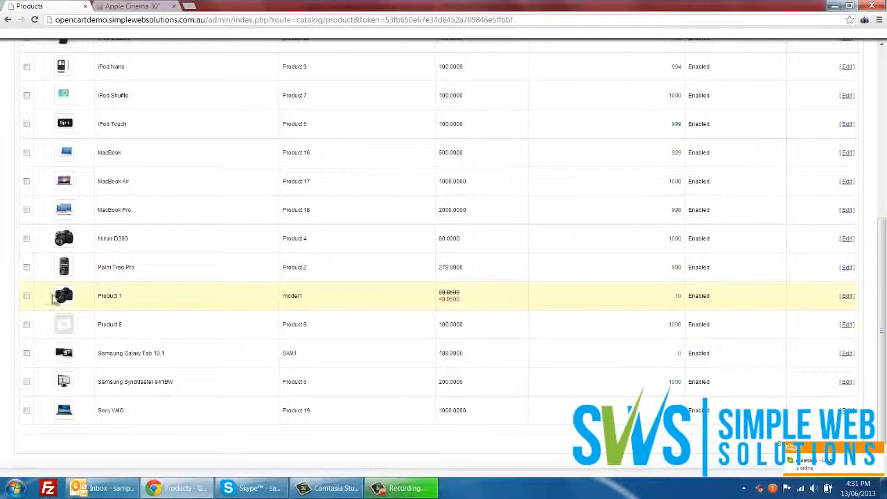
pyautogui.click(664, 307)
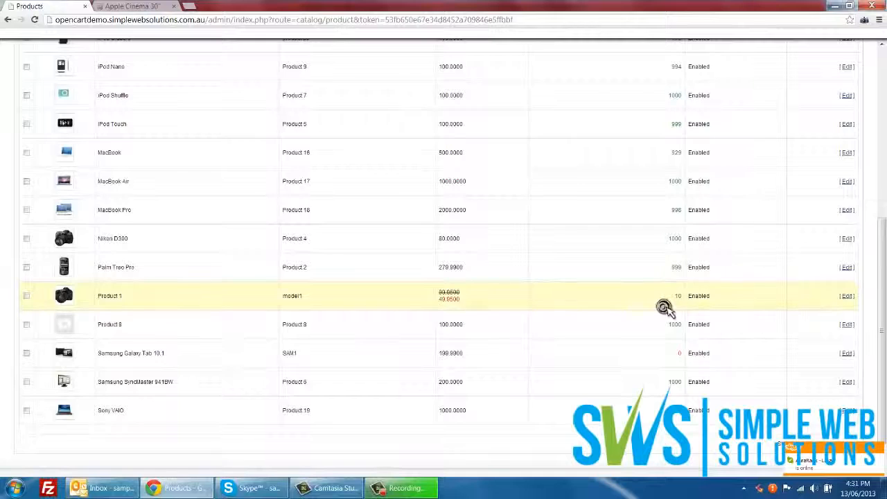
pyautogui.scroll(5, 664, 306)
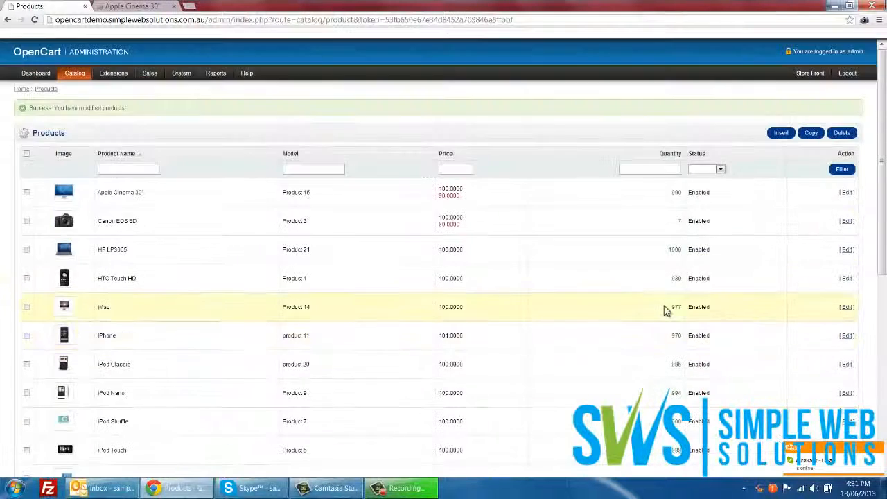
# Step: Open the Apple Cinema 30" product for editing and review its description and data settings
pyautogui.click(847, 194)
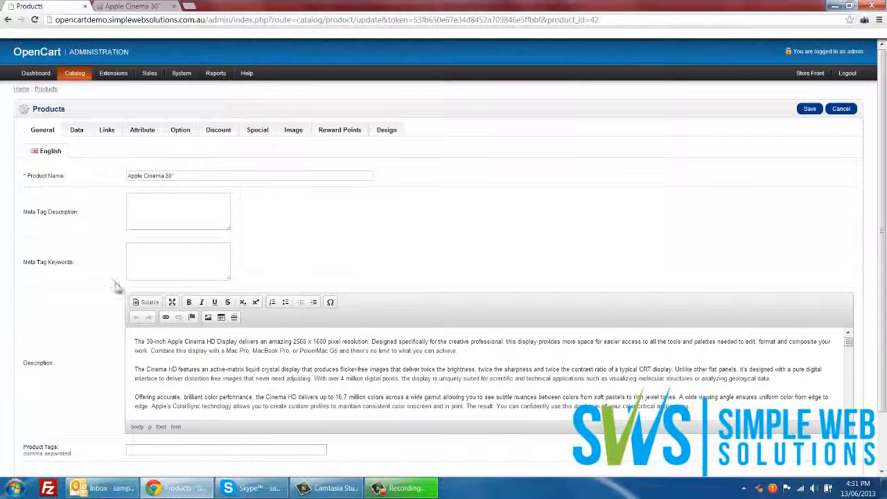
pyautogui.moveTo(173, 355); pyautogui.dragTo(194, 388)
pyautogui.click(194, 388)
pyautogui.click(77, 129)
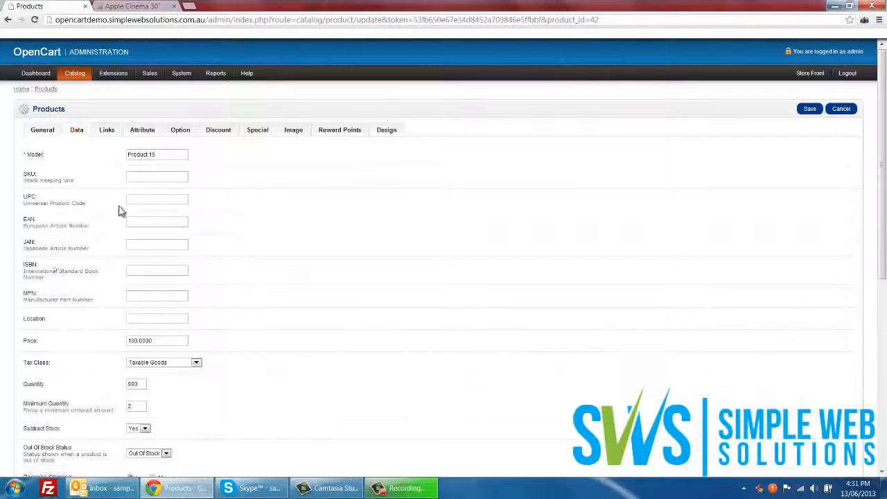
pyautogui.scroll(-3, 194, 244)
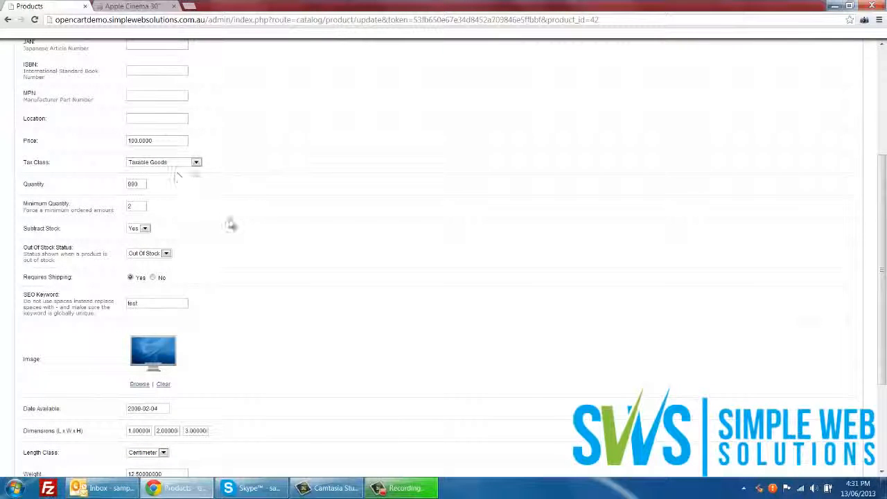
pyautogui.scroll(-2, 230, 224)
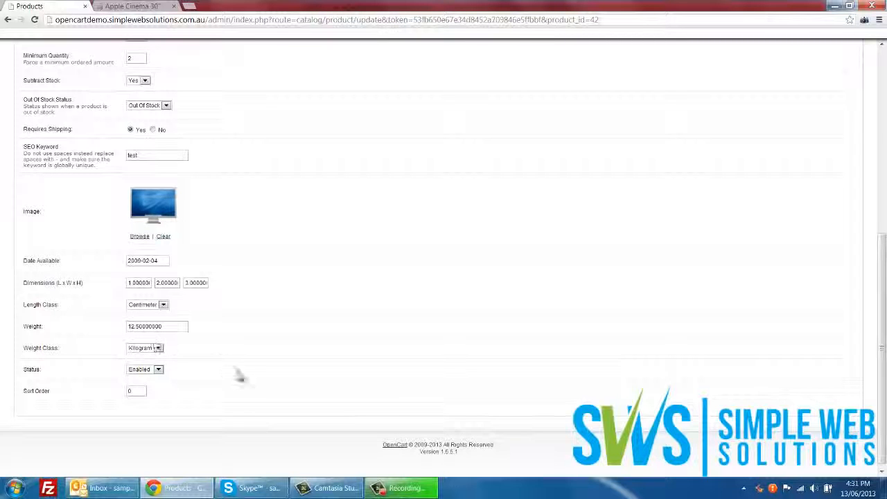
pyautogui.scroll(5, 238, 371)
# Step: Review the Apple Cinema 30" product's links, including its categories and related products
pyautogui.click(106, 109)
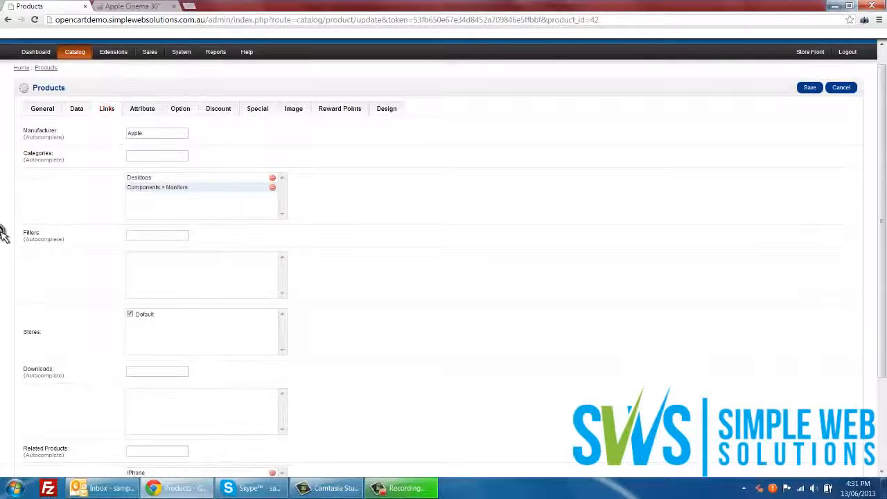
pyautogui.scroll(-1, 3, 236)
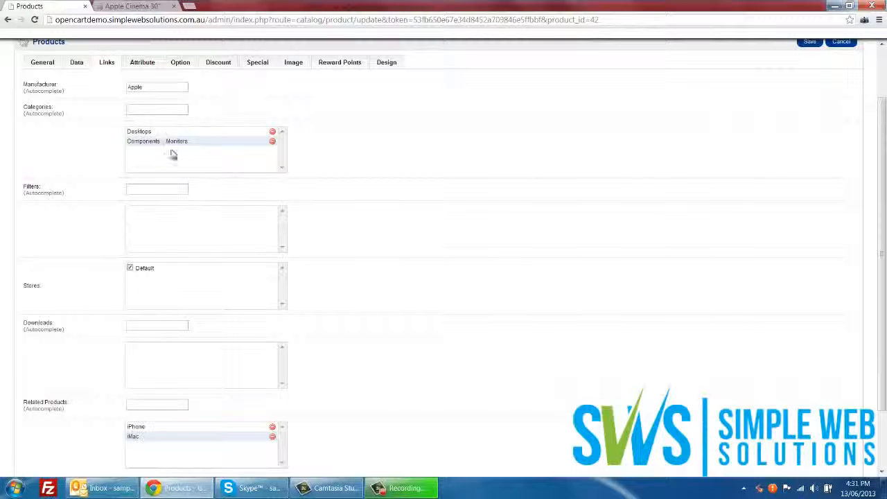
pyautogui.scroll(-1, 145, 254)
pyautogui.scroll(-1, 149, 253)
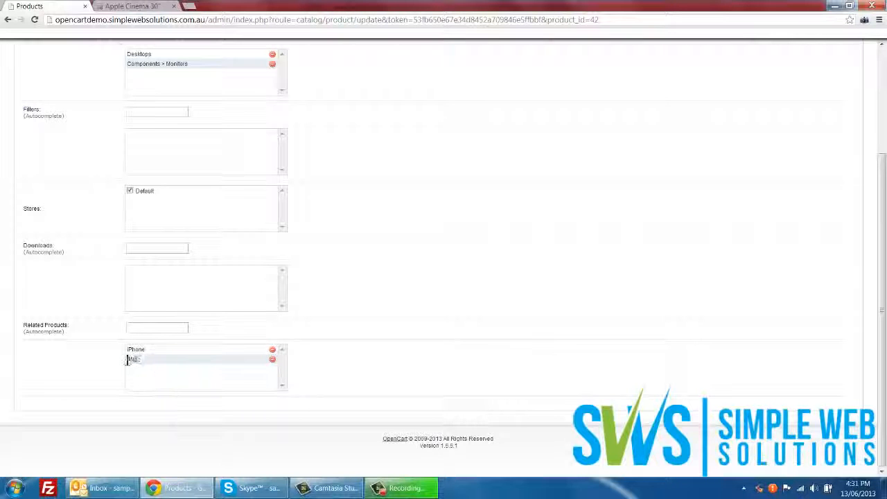
pyautogui.click(168, 327)
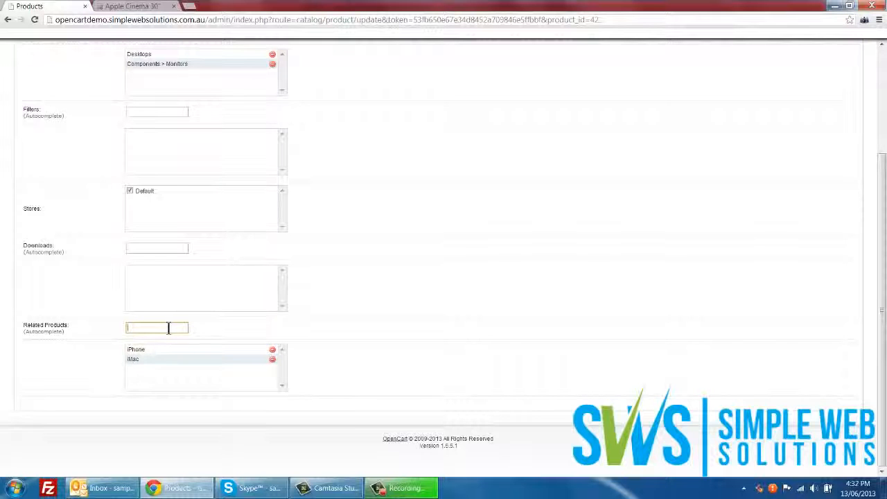
# Step: Examine the related products shown on the Apple Cinema 30" storefront page
pyautogui.click(156, 6)
pyautogui.scroll(-6, 182, 281)
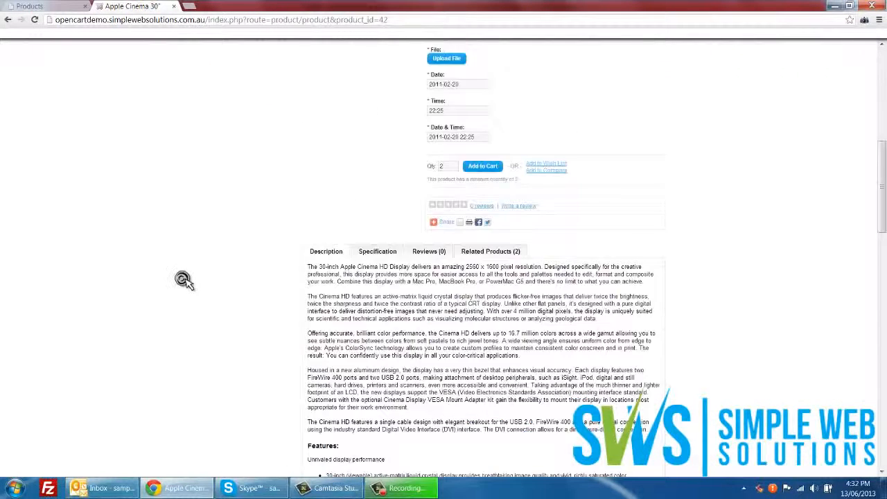
pyautogui.scroll(-10, 182, 280)
pyautogui.scroll(15, 183, 279)
pyautogui.scroll(-6, 183, 278)
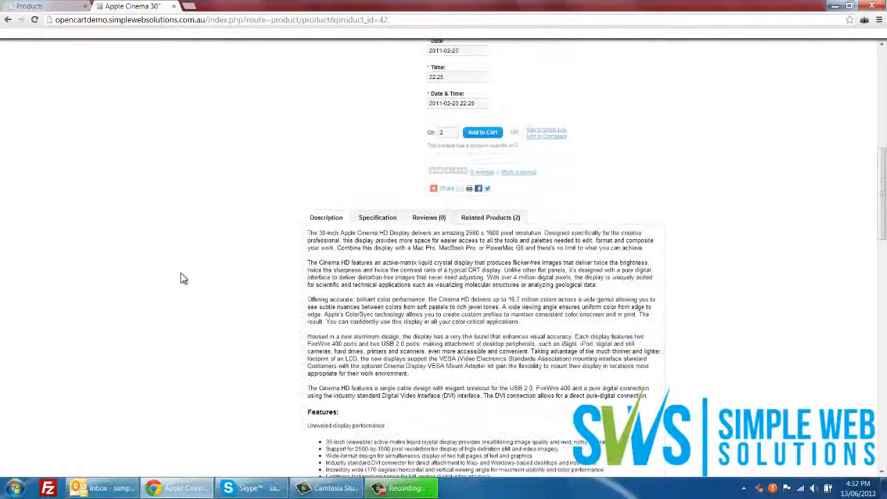
pyautogui.click(501, 216)
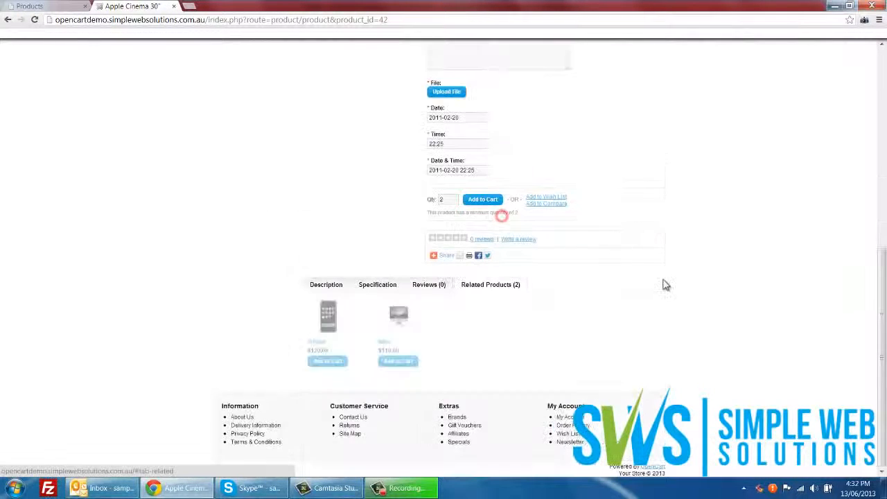
pyautogui.scroll(5, 458, 332)
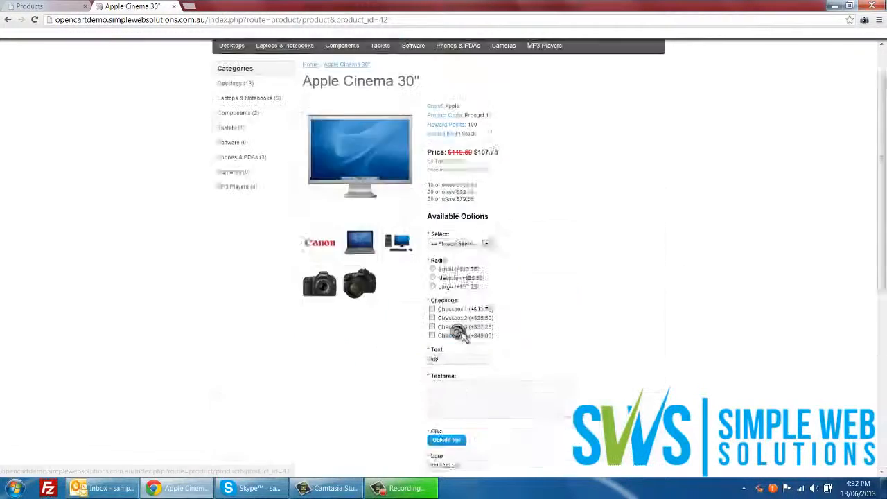
pyautogui.scroll(-6, 460, 332)
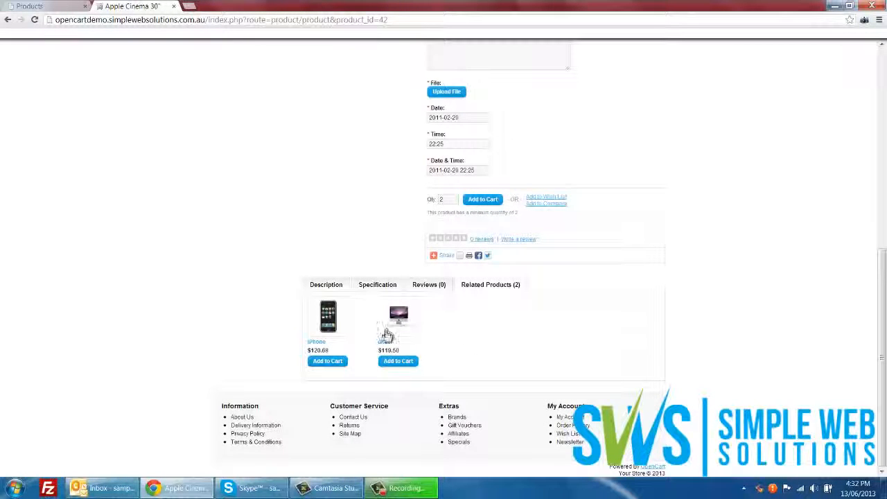
# Step: Return to the Apple Cinema 30" admin form and add Product 1 as a related product
pyautogui.click(42, 6)
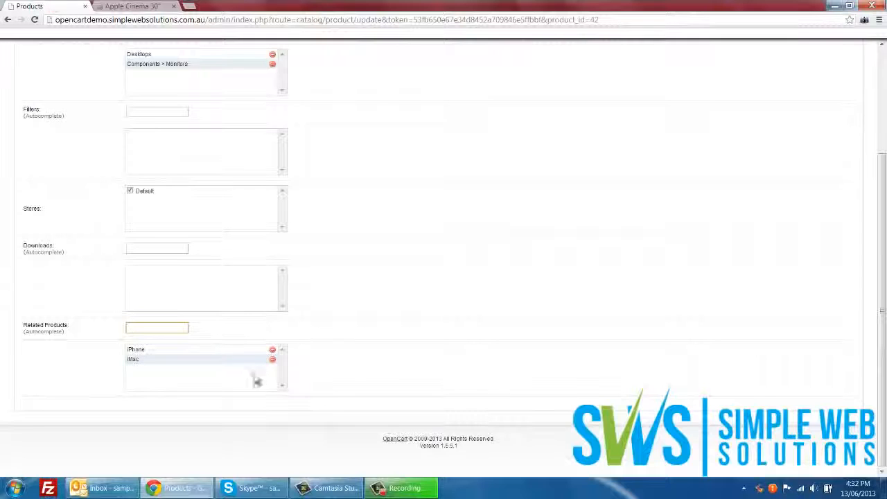
pyautogui.click(140, 328)
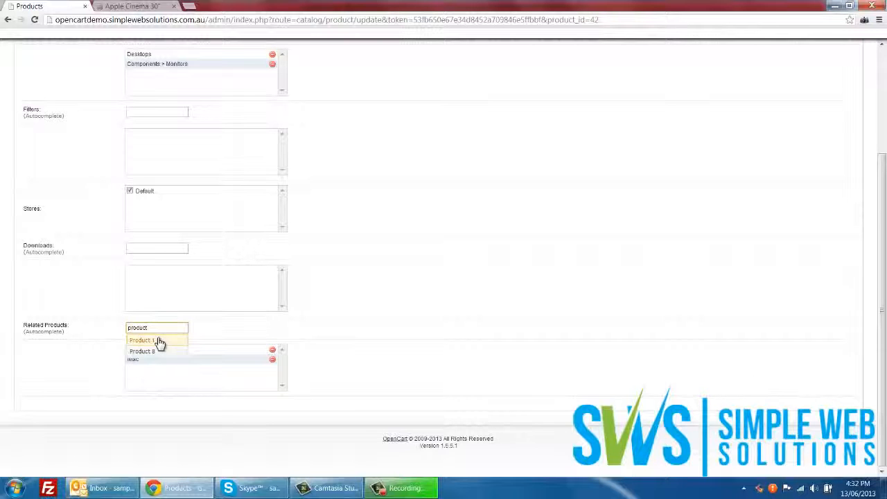
pyautogui.click(159, 340)
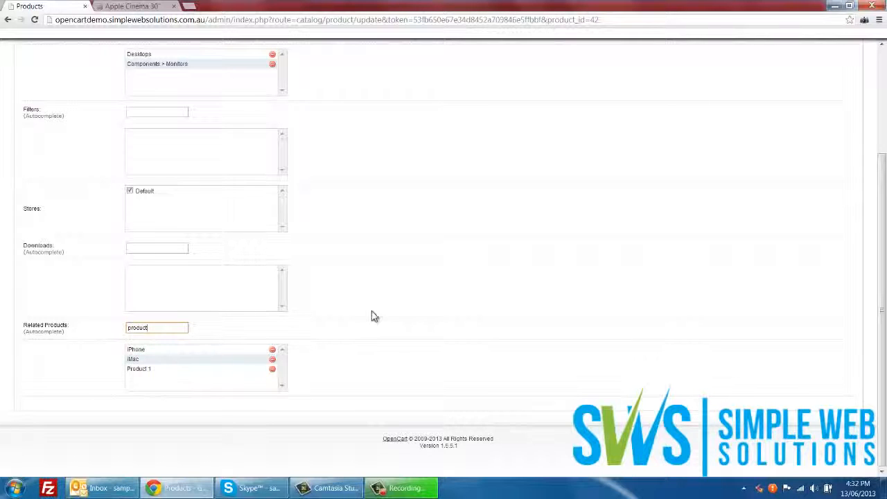
# Step: Review the Apple Cinema 30" product's attributes, options and quantity discount prices
pyautogui.scroll(3, 372, 316)
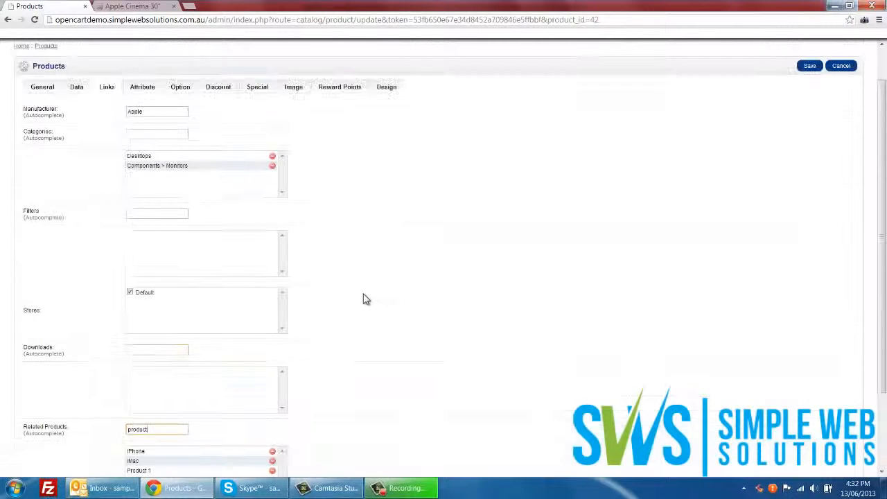
pyautogui.click(149, 92)
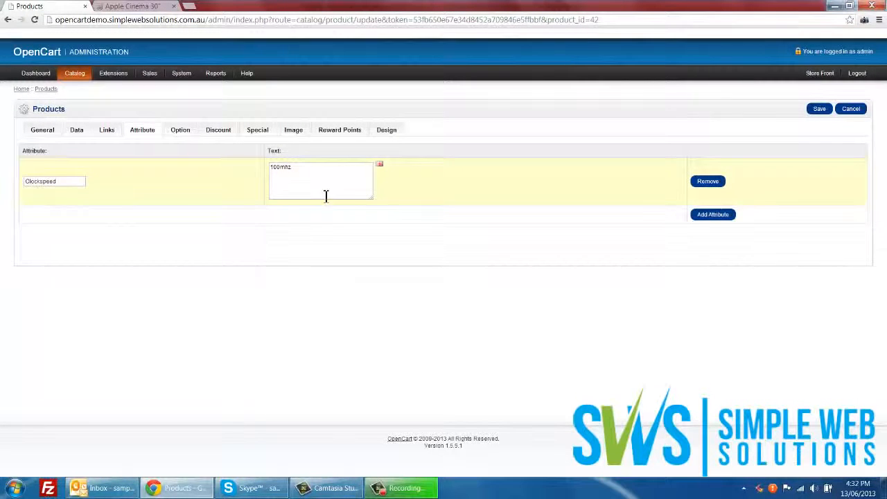
pyautogui.click(180, 125)
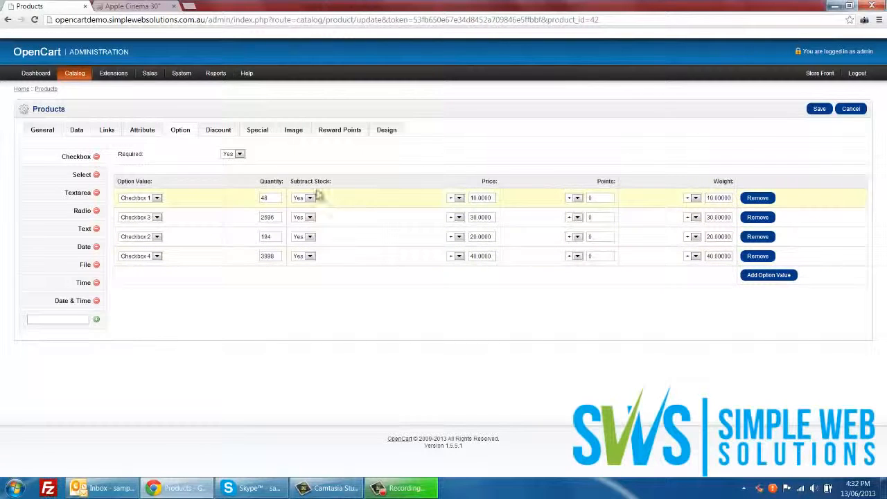
pyautogui.click(221, 133)
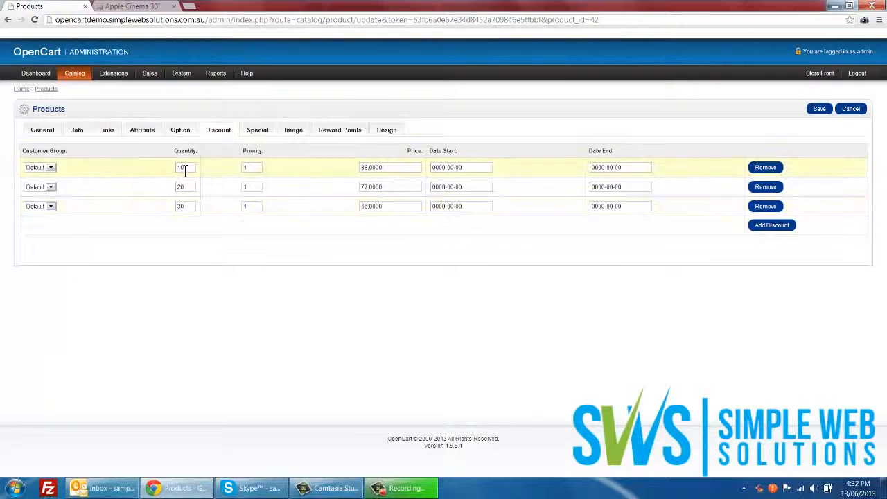
pyautogui.click(393, 184)
pyautogui.click(399, 207)
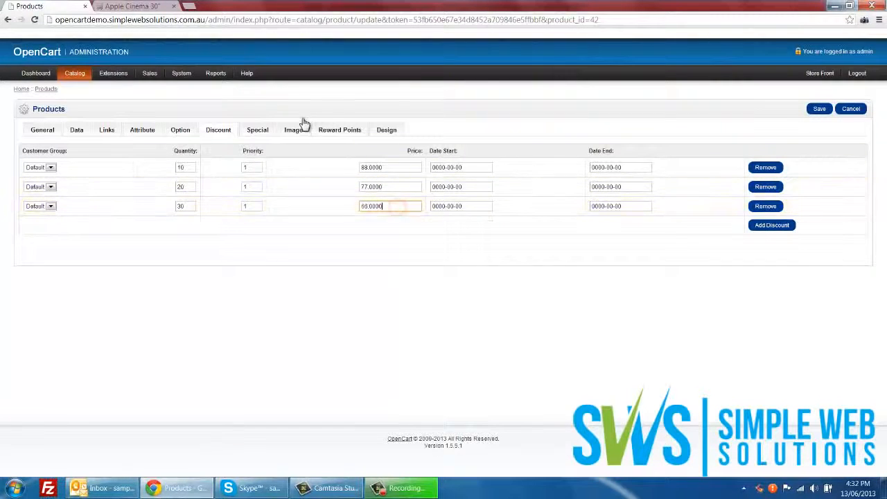
# Step: Review the product's special price and the calendars for its start and end dates
pyautogui.click(261, 133)
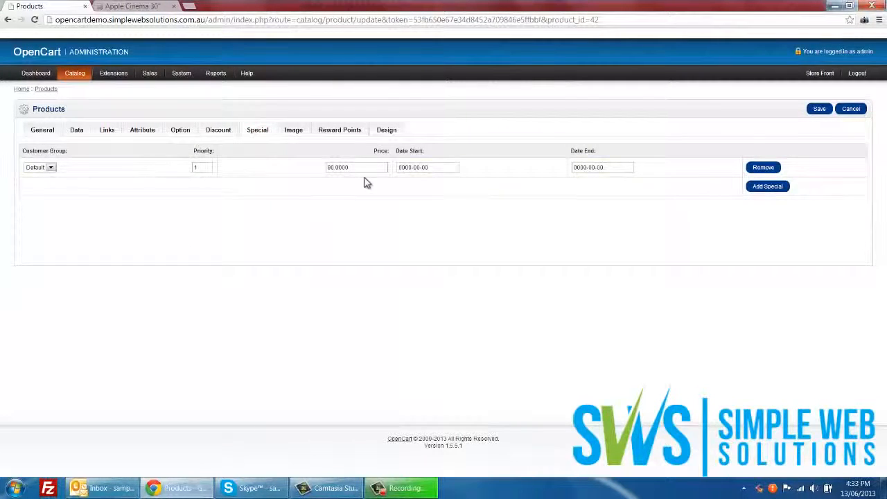
pyautogui.click(445, 166)
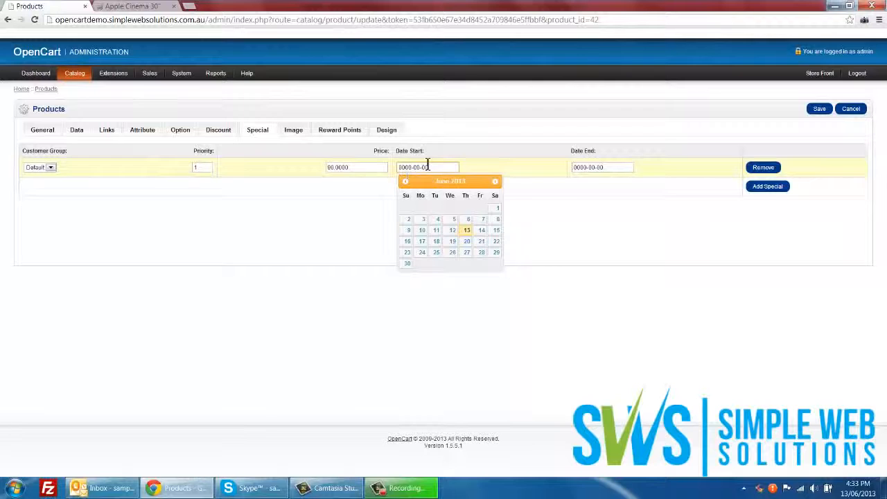
pyautogui.click(606, 168)
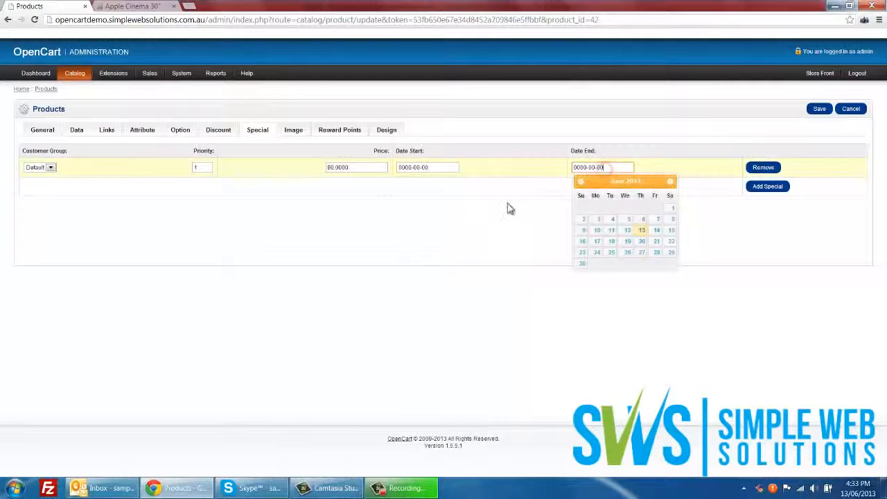
pyautogui.click(481, 226)
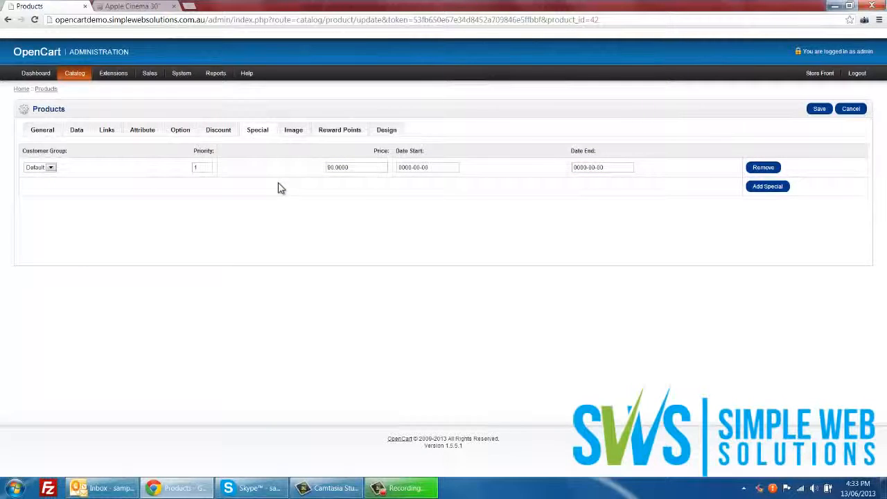
# Step: Look through the product's images, reward points and design layout settings, and leave the form without saving
pyautogui.click(298, 130)
pyautogui.scroll(-5, 301, 249)
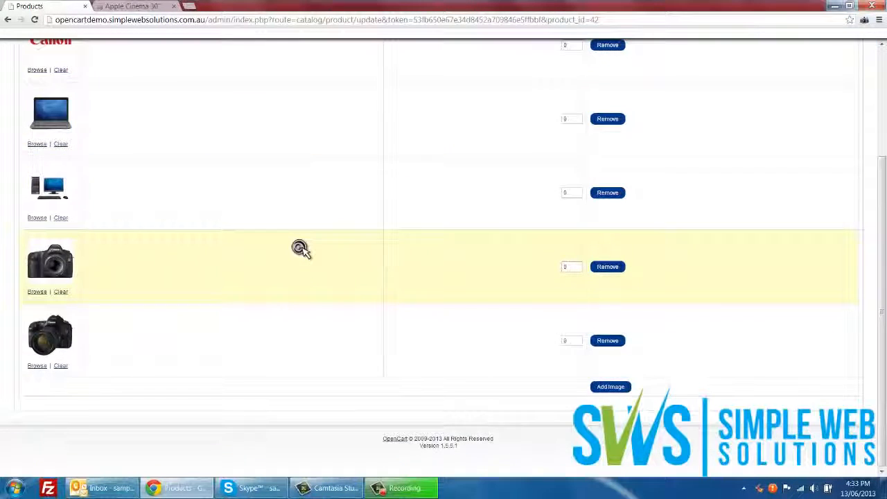
pyautogui.scroll(5, 301, 250)
pyautogui.click(333, 131)
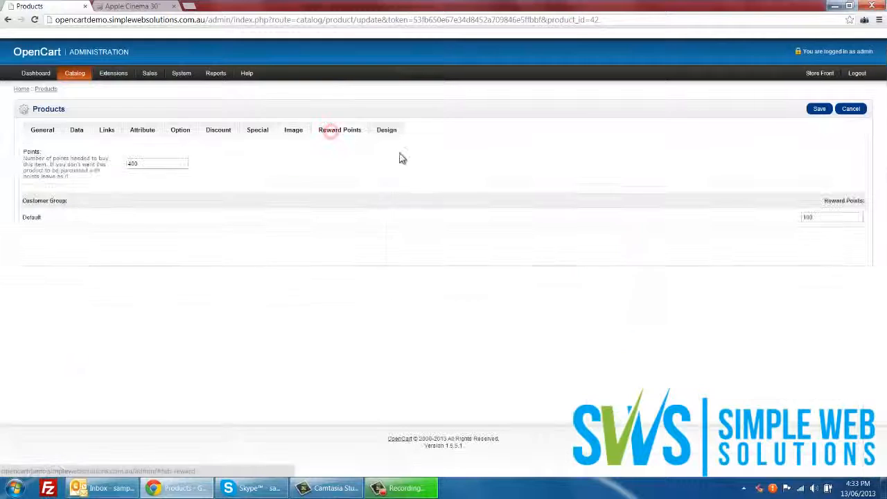
pyautogui.click(394, 135)
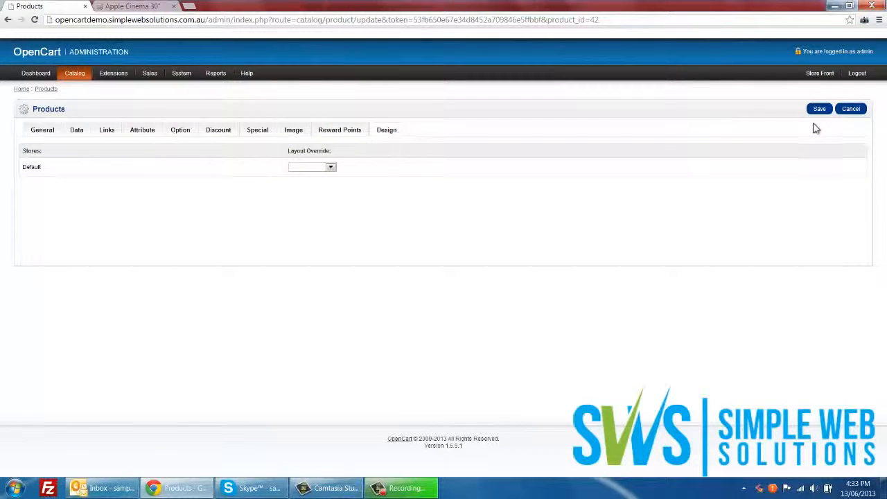
pyautogui.click(851, 109)
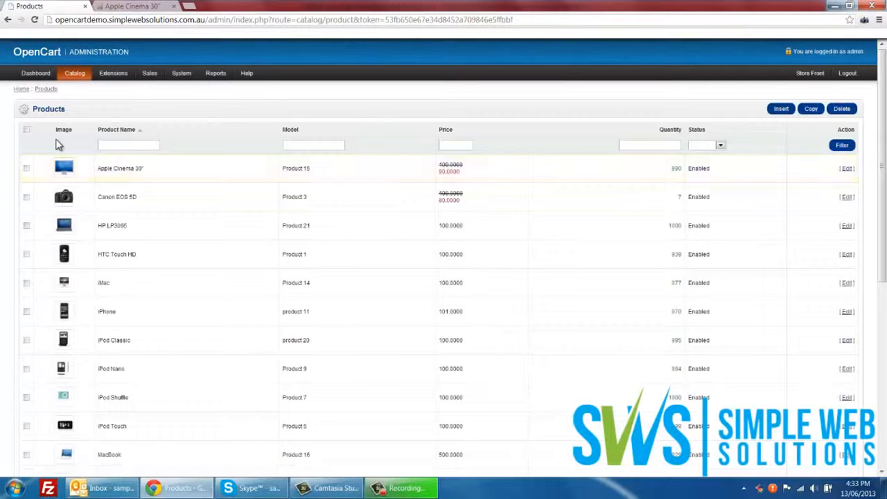
# Step: Start a new review for Product 1 with an author name and the text "This product is great."
pyautogui.moveTo(75, 73)
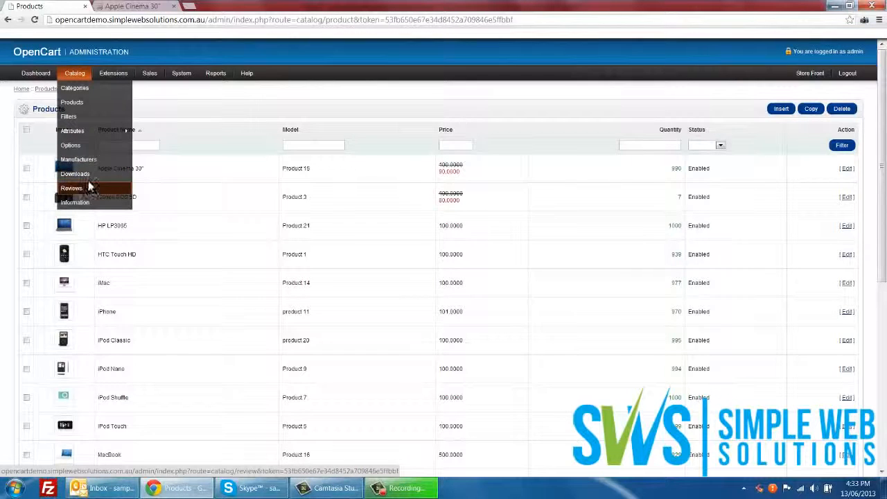
pyautogui.click(83, 190)
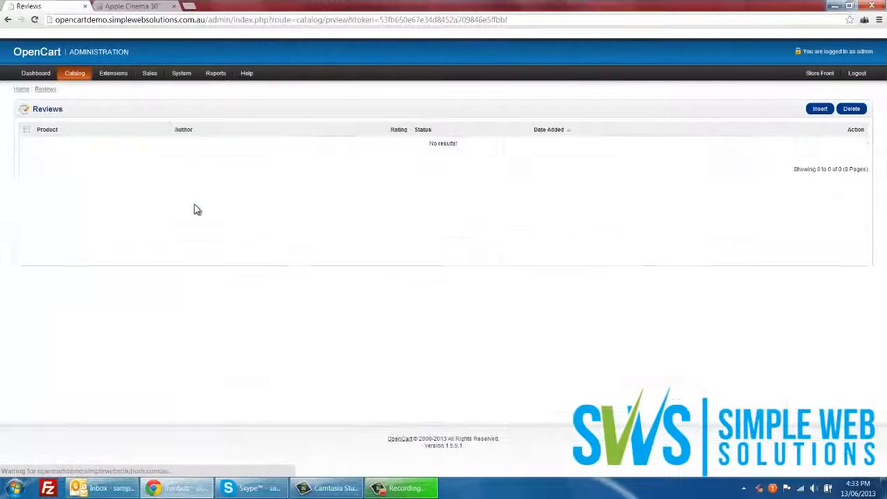
pyautogui.click(821, 109)
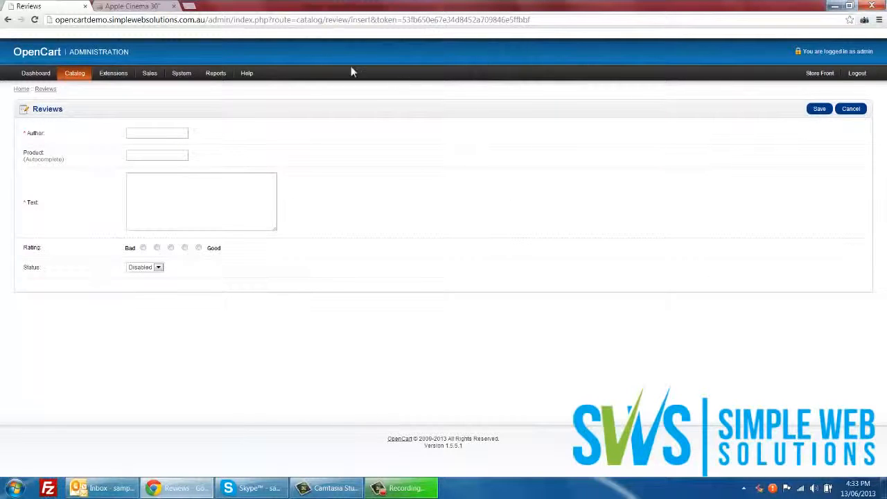
pyautogui.click(170, 133)
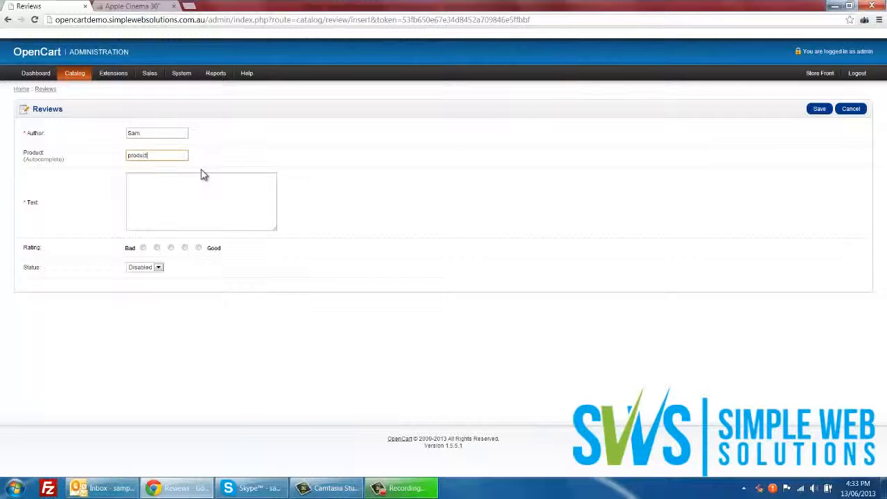
pyautogui.click(164, 166)
pyautogui.click(161, 180)
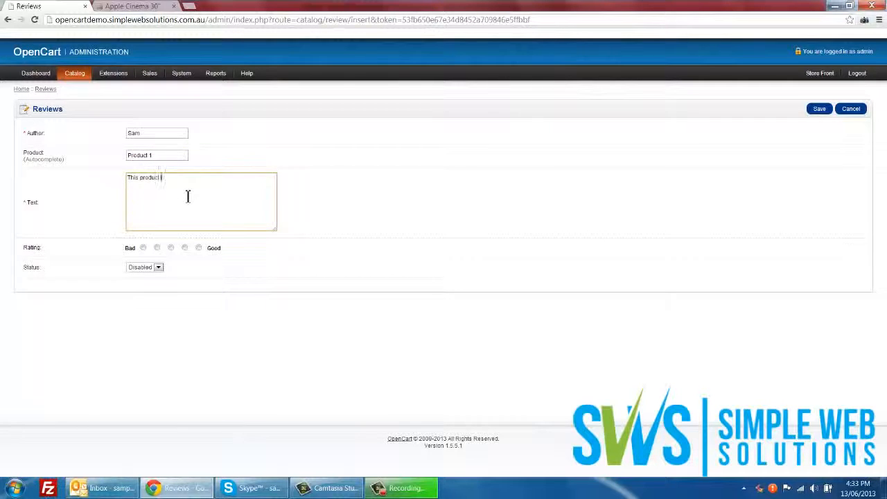
pyautogui.write('This product is great.')
# Step: Rate the review four out of five, set its status to Enabled, and discard the review
pyautogui.click(183, 248)
pyautogui.click(155, 269)
pyautogui.click(149, 276)
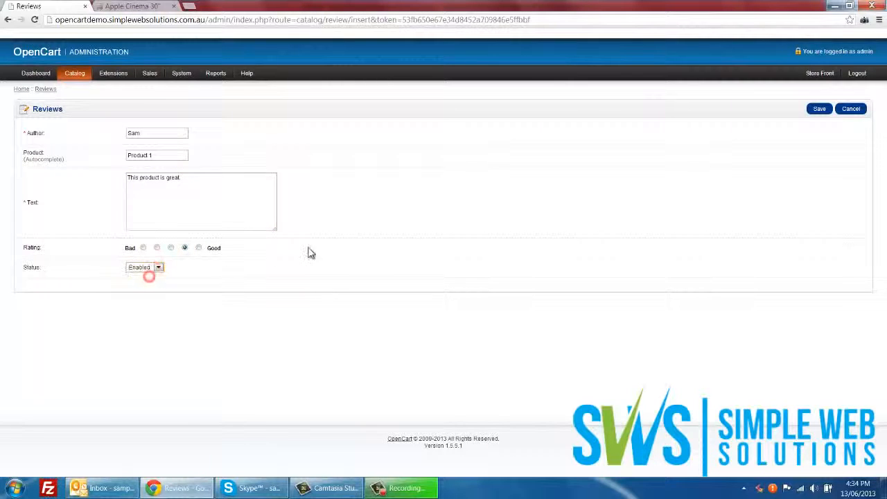
pyautogui.click(309, 251)
pyautogui.click(851, 110)
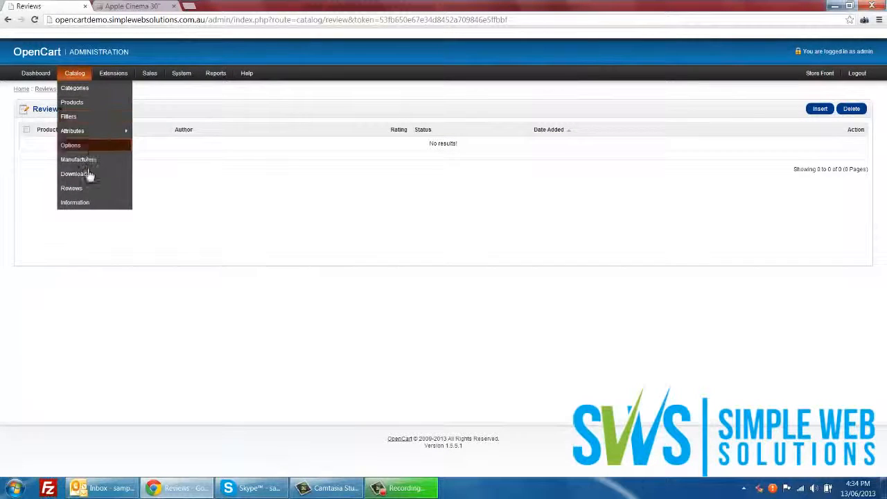
# Step: Open the About Us information page for editing and add "Our company are the cheapest available." below the description's heading
pyautogui.click(81, 203)
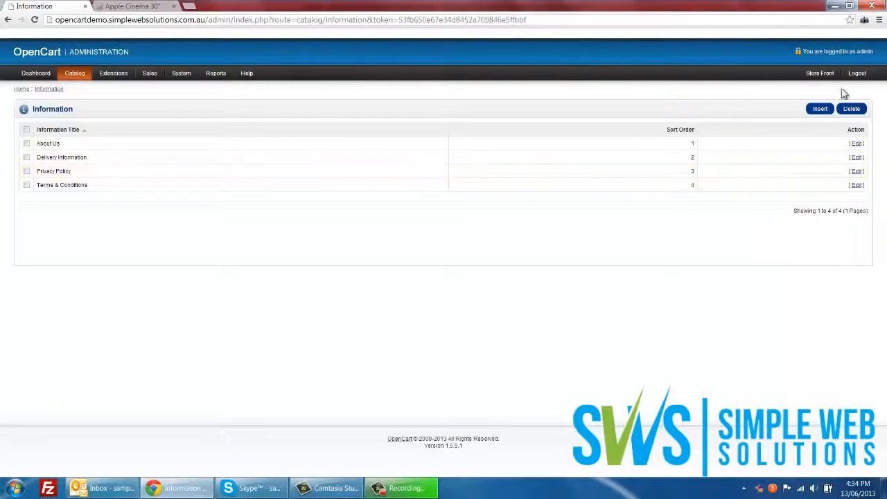
pyautogui.click(854, 145)
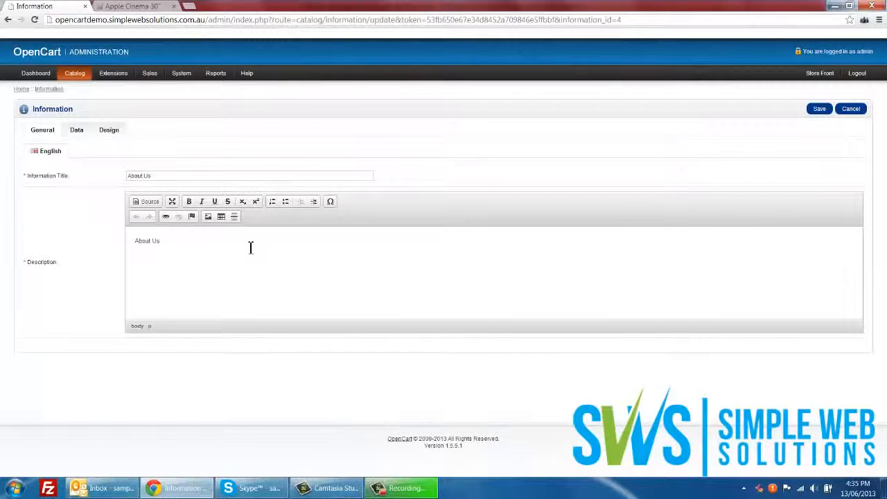
pyautogui.moveTo(248, 246); pyautogui.dragTo(120, 255)
pyautogui.click(283, 252)
pyautogui.press('Return')
pyautogui.write('This')
pyautogui.press('BackSpace')
pyautogui.press('BackSpace')
pyautogui.write('Ourco')
pyautogui.write(' company are the cheapest')
pyautogui.write(' a')
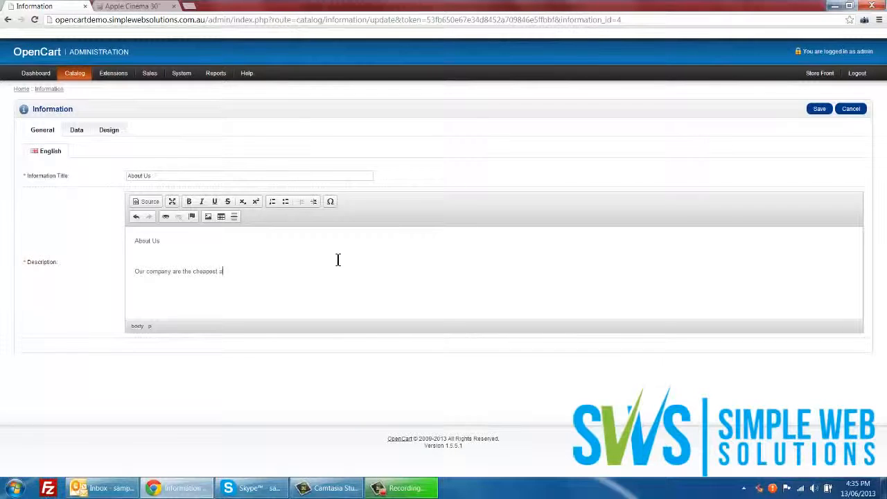
pyautogui.write('vailable.')
# Step: Review the About Us page's SEO keyword and its setting for display in the bottom footer
pyautogui.click(77, 131)
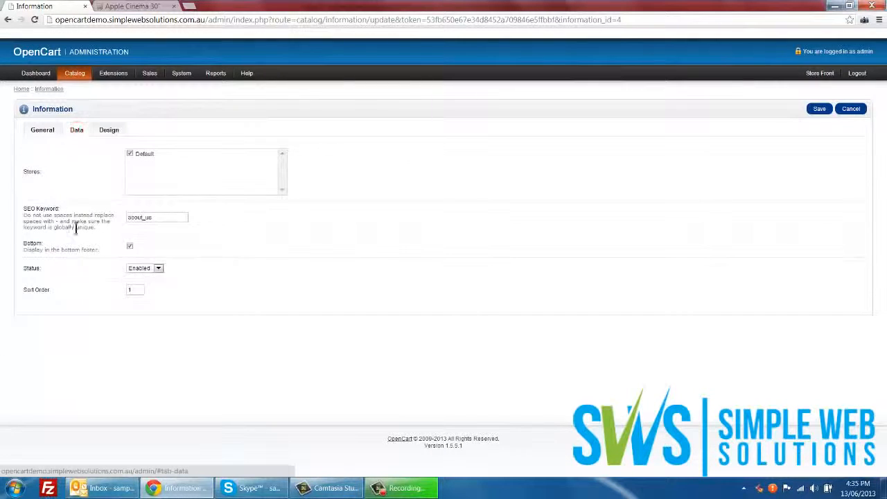
pyautogui.click(176, 218)
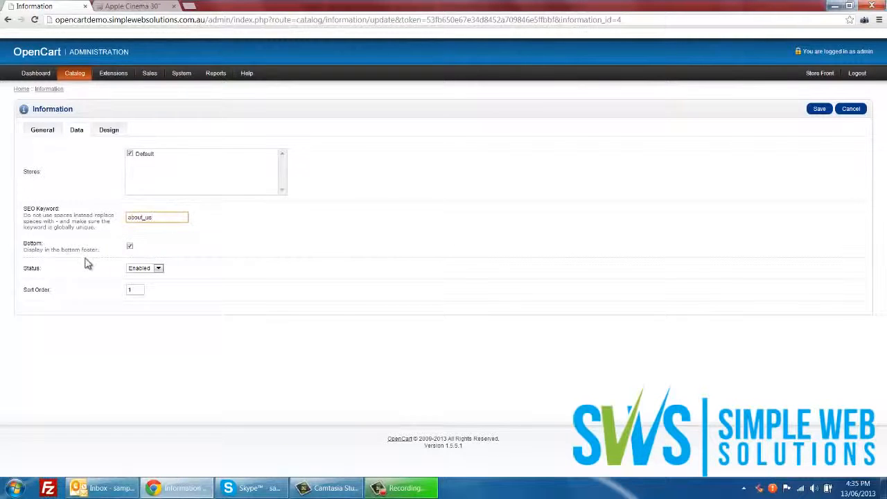
pyautogui.moveTo(101, 250); pyautogui.dragTo(23, 243)
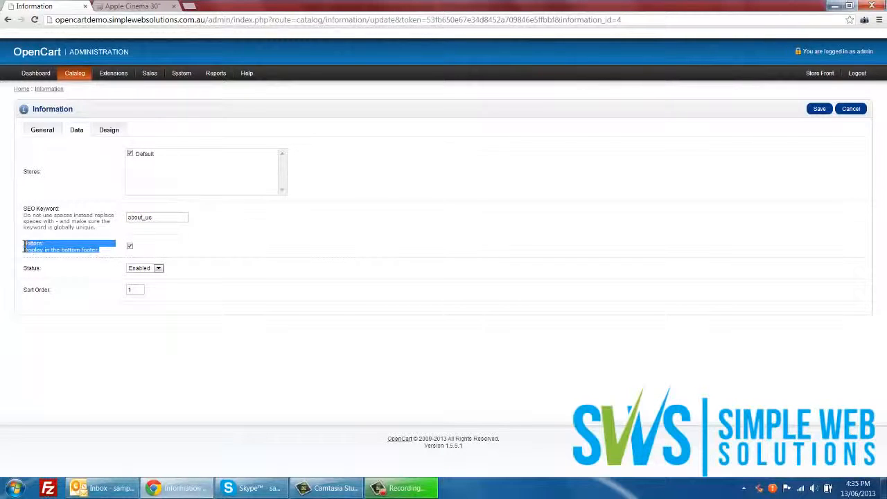
pyautogui.click(102, 250)
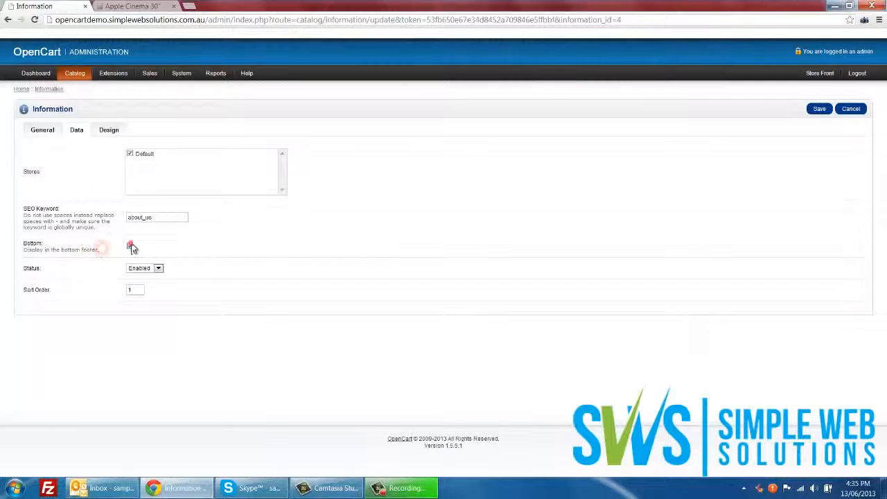
pyautogui.click(129, 246)
# Step: Check the information links in the storefront footer, and save the About Us page in the admin area
pyautogui.click(142, 5)
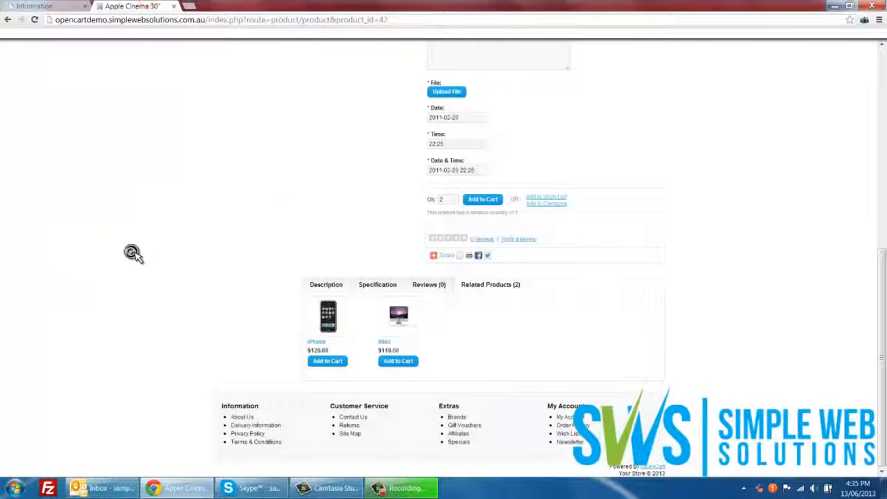
pyautogui.click(272, 416)
pyautogui.click(290, 426)
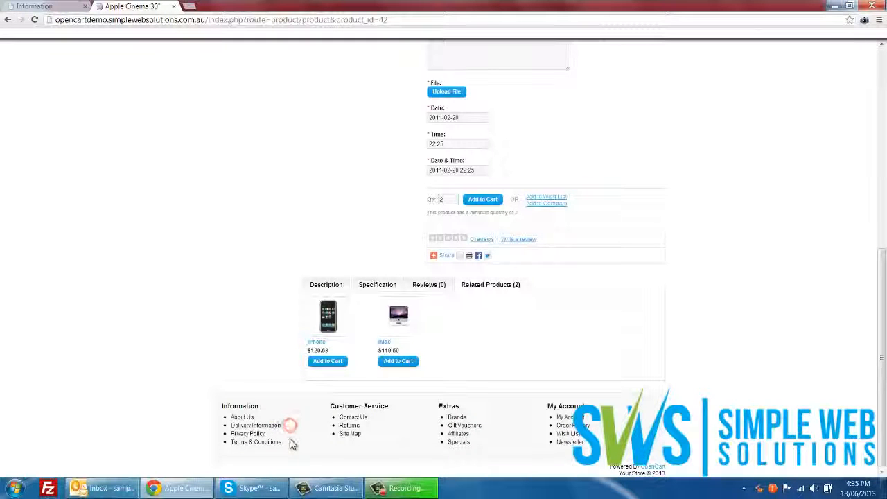
pyautogui.click(46, 6)
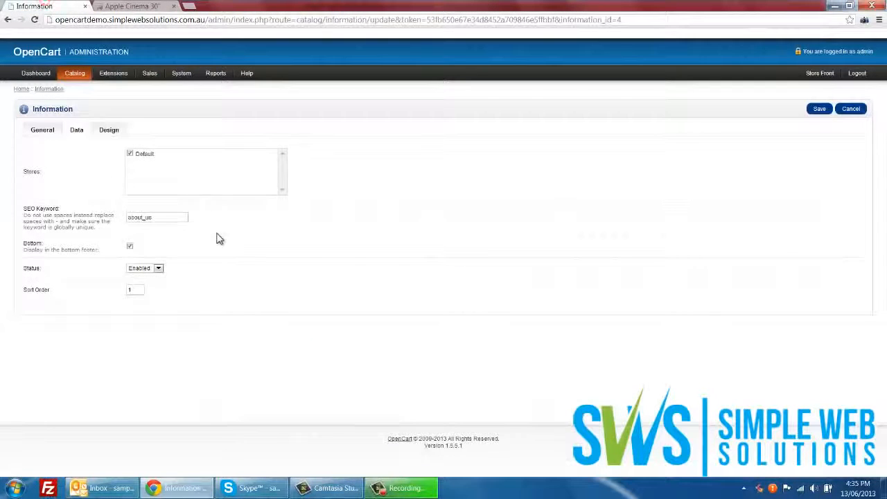
pyautogui.click(821, 111)
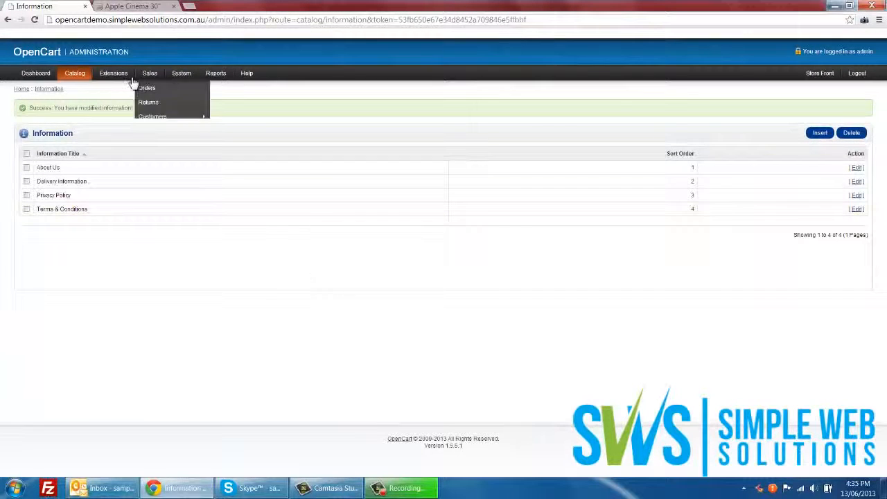
# Step: Open the extension modules list and compare it with the content blocks on the storefront home page
pyautogui.moveTo(76, 80)
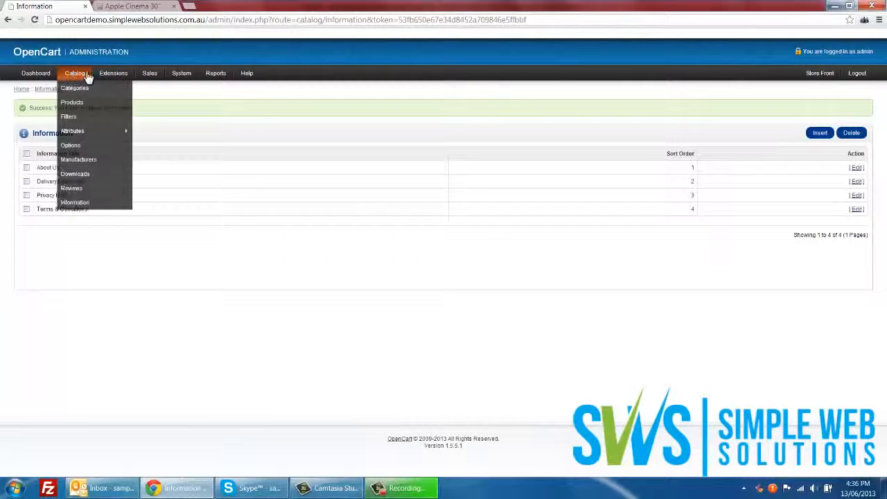
pyautogui.moveTo(114, 74)
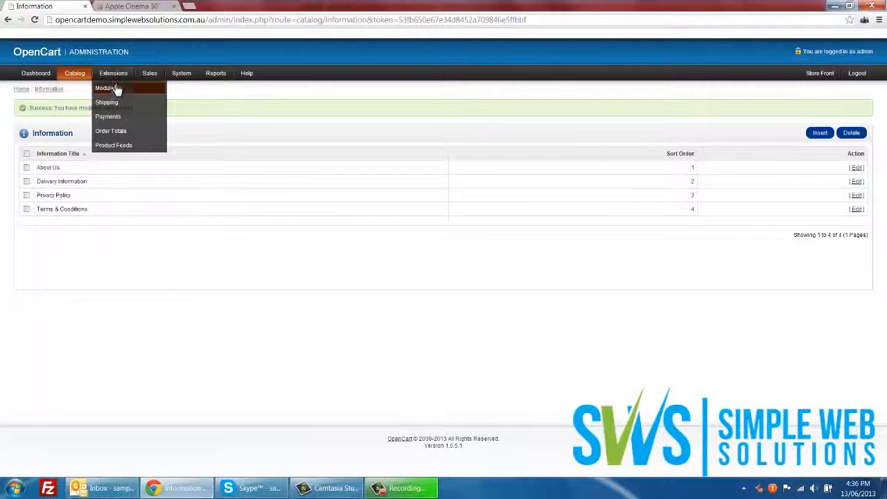
pyautogui.click(108, 88)
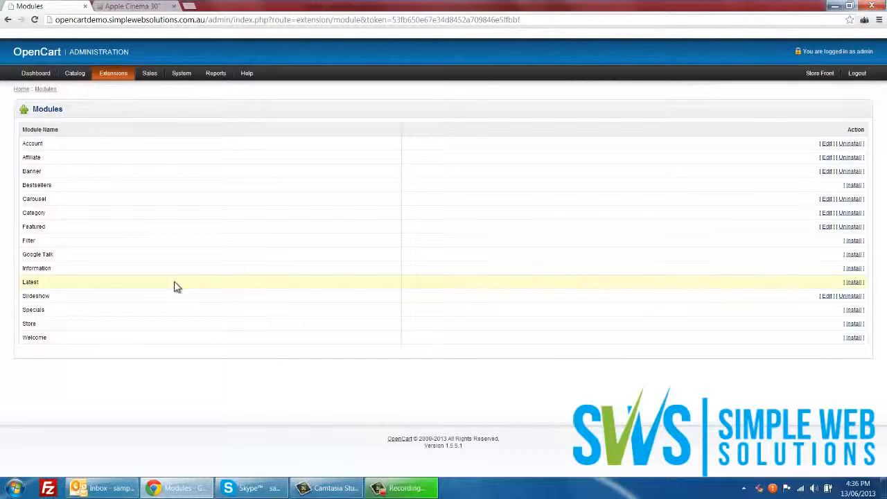
pyautogui.click(132, 6)
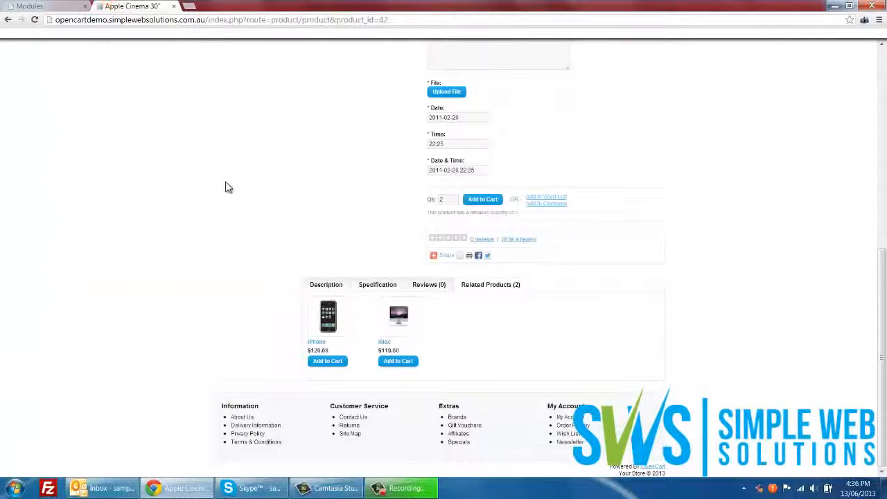
pyautogui.click(277, 63)
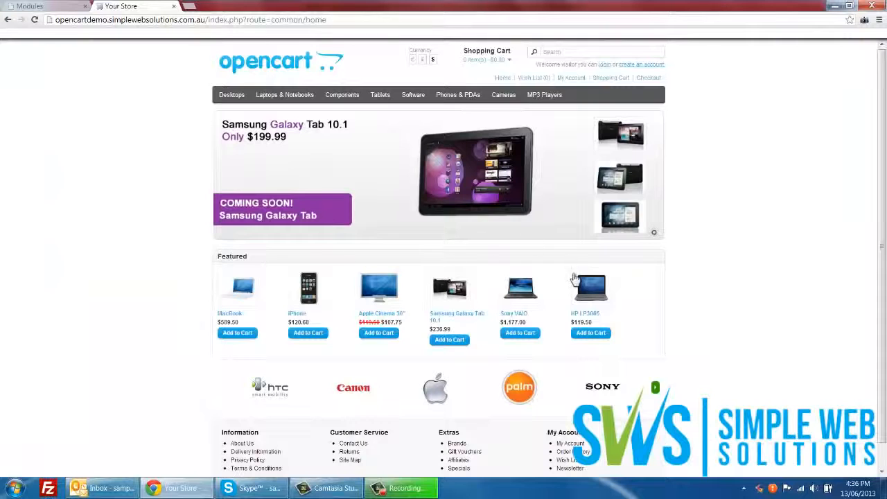
pyautogui.click(32, 6)
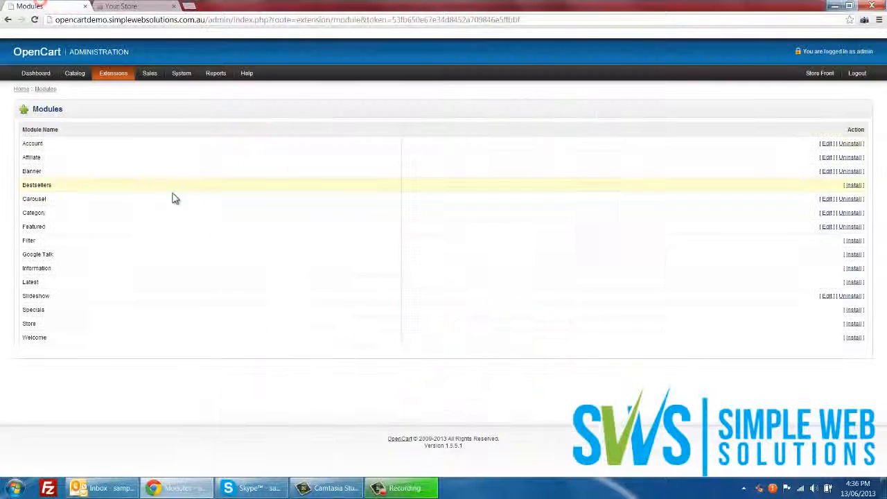
# Step: Open the Featured module for editing and remove MacBook and iPhone from its product list
pyautogui.click(828, 227)
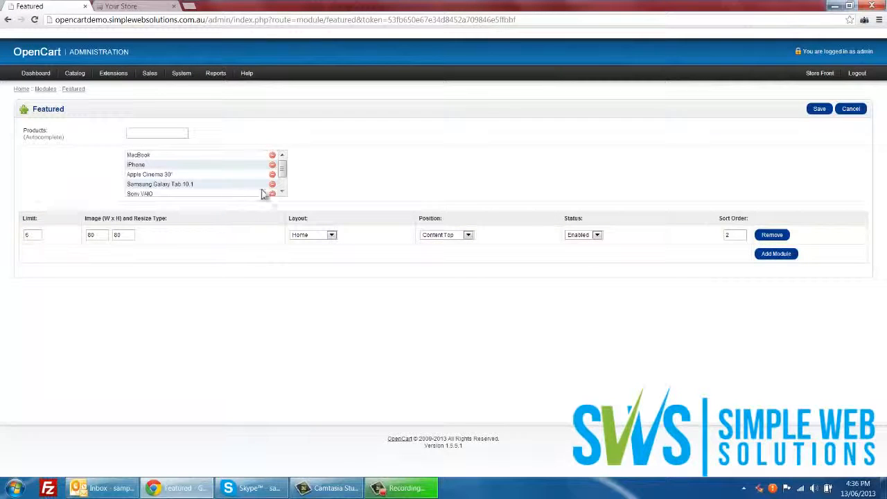
pyautogui.moveTo(284, 171)
pyautogui.mouseDown()
pyautogui.moveTo(285, 188)
pyautogui.moveTo(284, 166)
pyautogui.mouseUp()
pyautogui.click(273, 155)
pyautogui.click(273, 156)
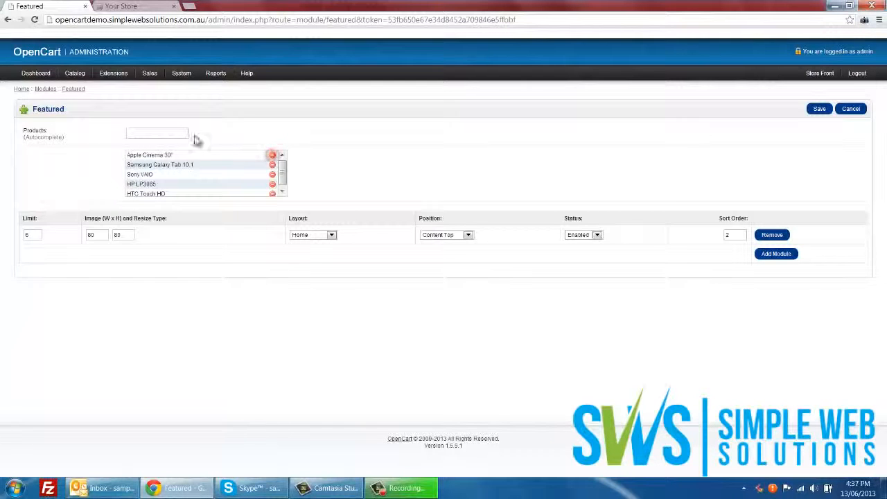
# Step: Search for "produ" in the Featured module's product field, and save the module
pyautogui.click(179, 135)
pyautogui.write('produ')
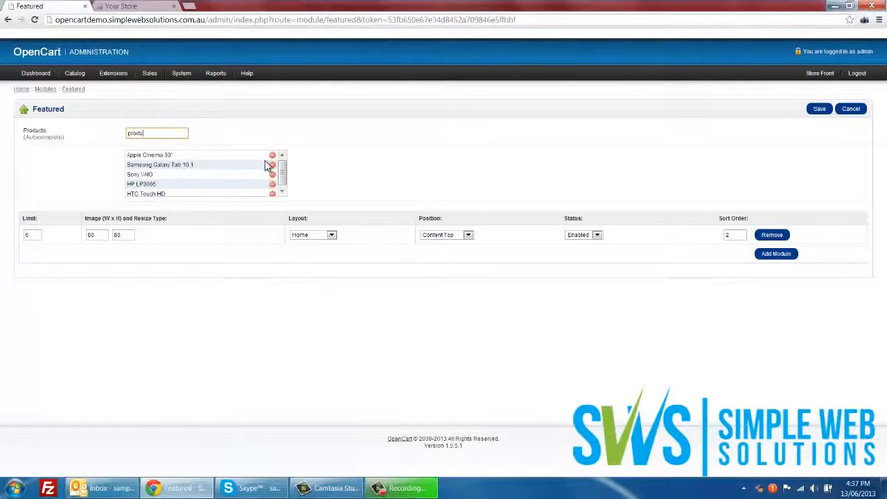
pyautogui.click(172, 155)
pyautogui.click(611, 262)
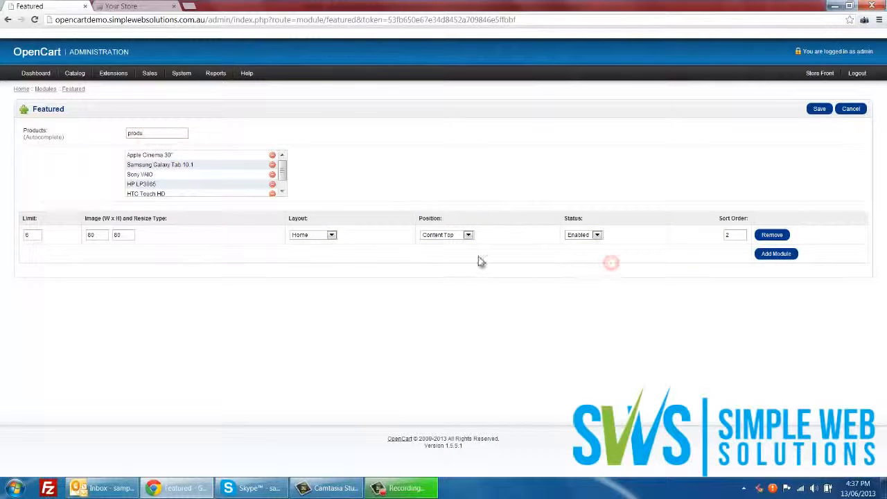
pyautogui.click(537, 233)
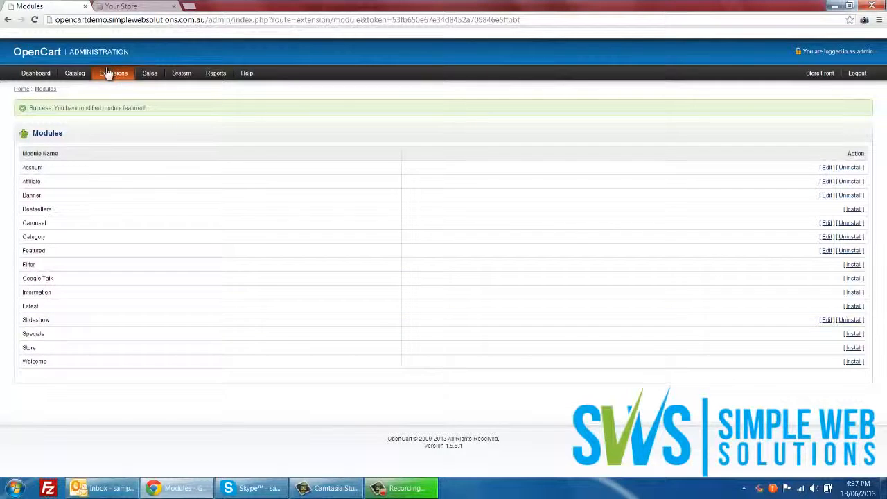
# Step: Review the Flat Rate shipping method's cost, tax class, geo zone and status, and return to the shipping list without saving
pyautogui.moveTo(109, 79)
pyautogui.click(108, 102)
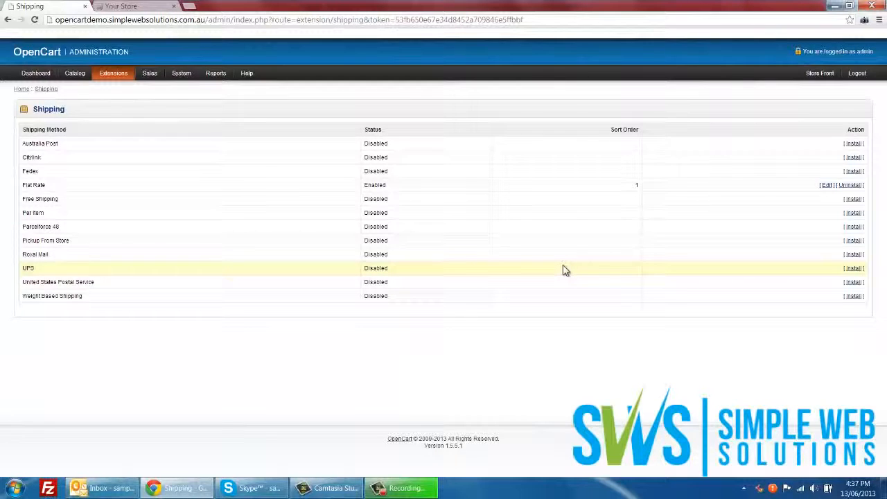
pyautogui.click(827, 185)
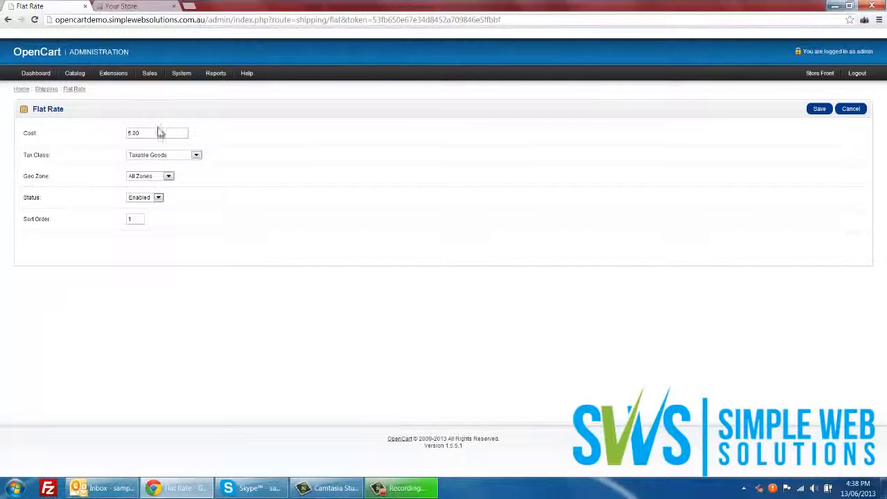
pyautogui.moveTo(110, 77)
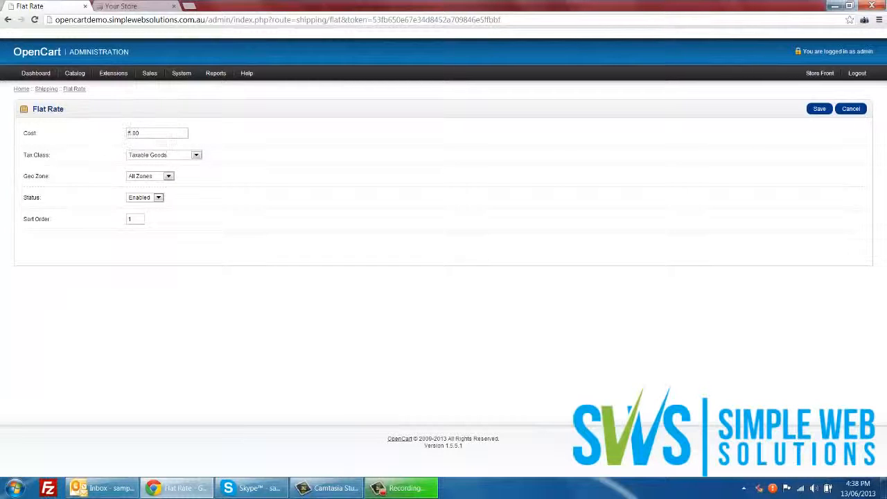
pyautogui.click(861, 111)
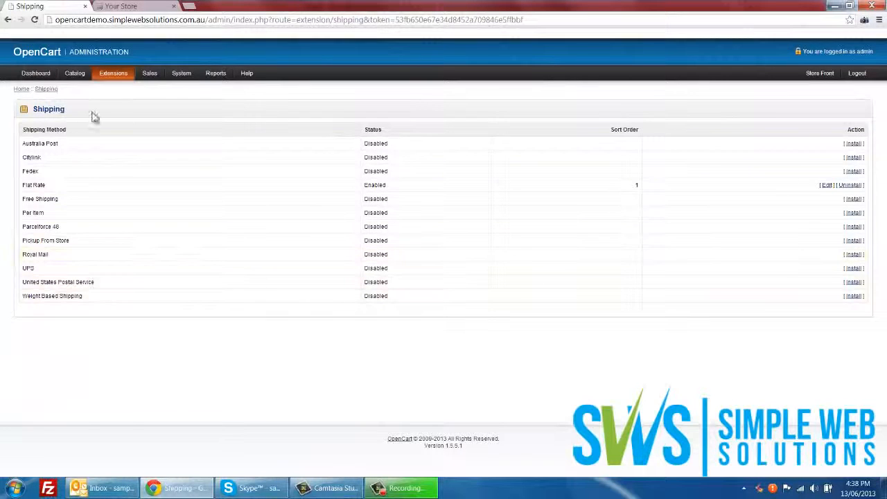
# Step: Look through the available payment methods, including Cash On Delivery and PayPal Standard
pyautogui.moveTo(114, 75)
pyautogui.click(114, 116)
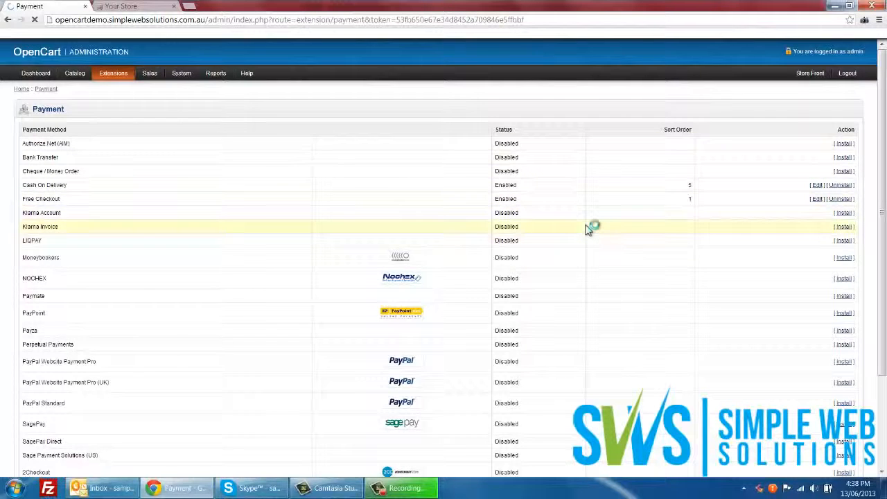
pyautogui.scroll(-1, 588, 229)
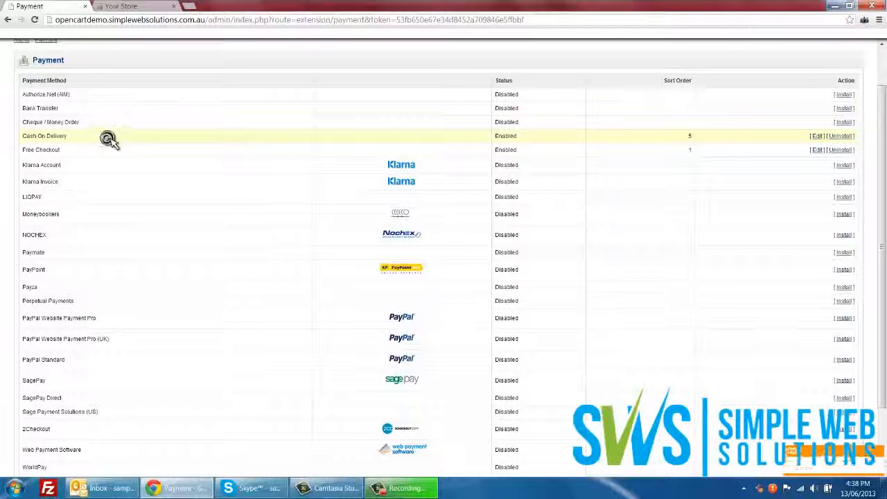
pyautogui.scroll(-2, 109, 140)
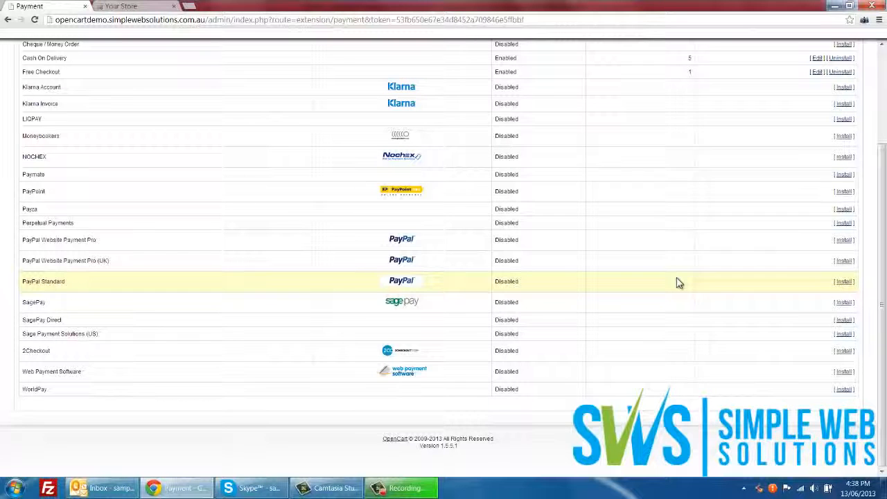
pyautogui.scroll(2, 678, 281)
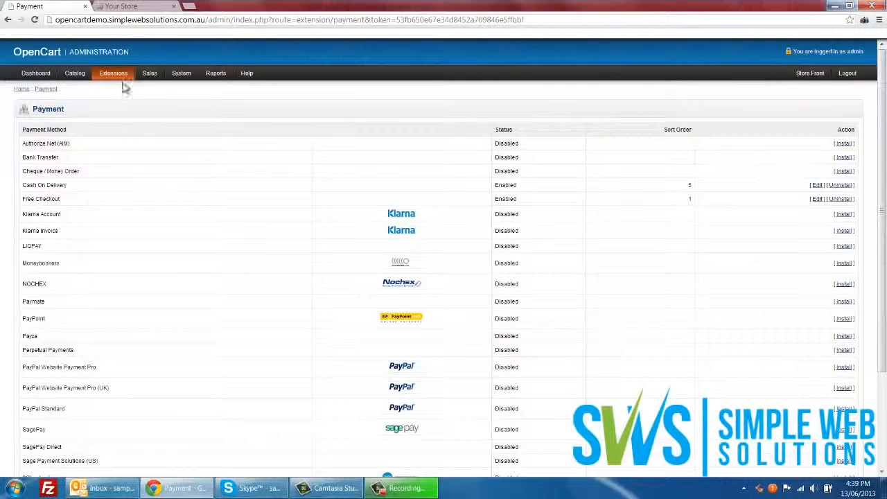
# Step: Examine the order totals extensions with their statuses and sort orders
pyautogui.moveTo(117, 75)
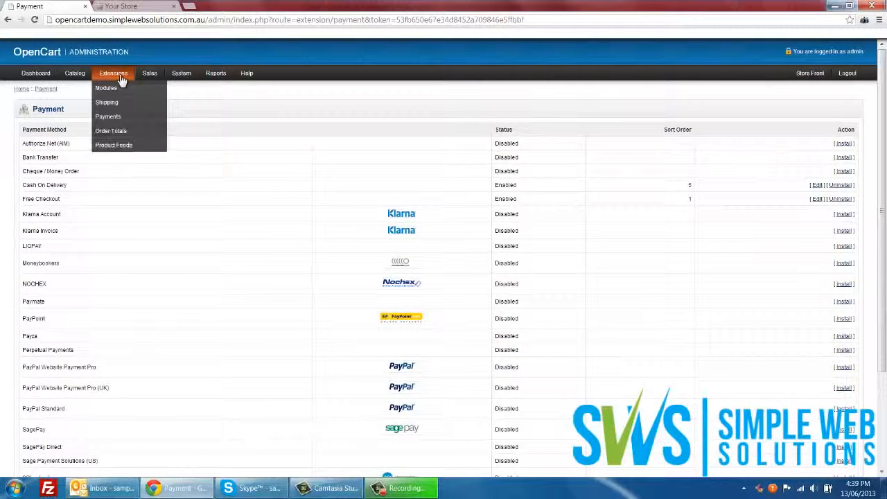
pyautogui.click(127, 138)
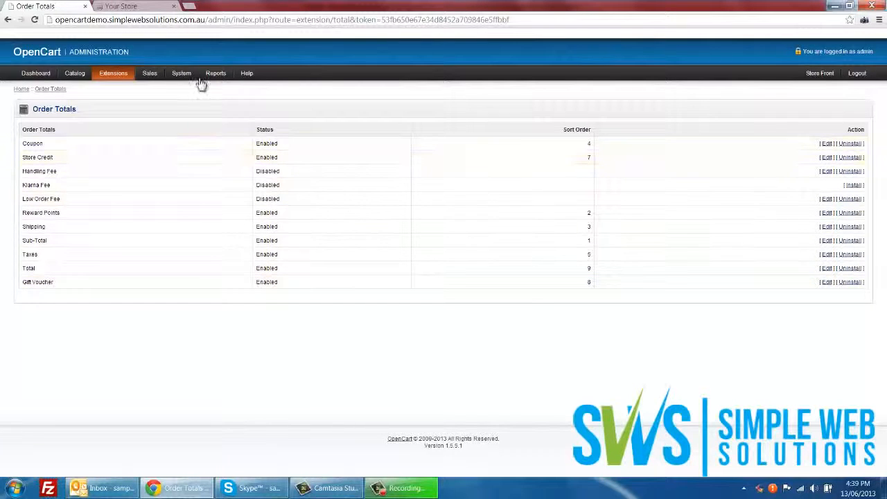
pyautogui.moveTo(117, 83)
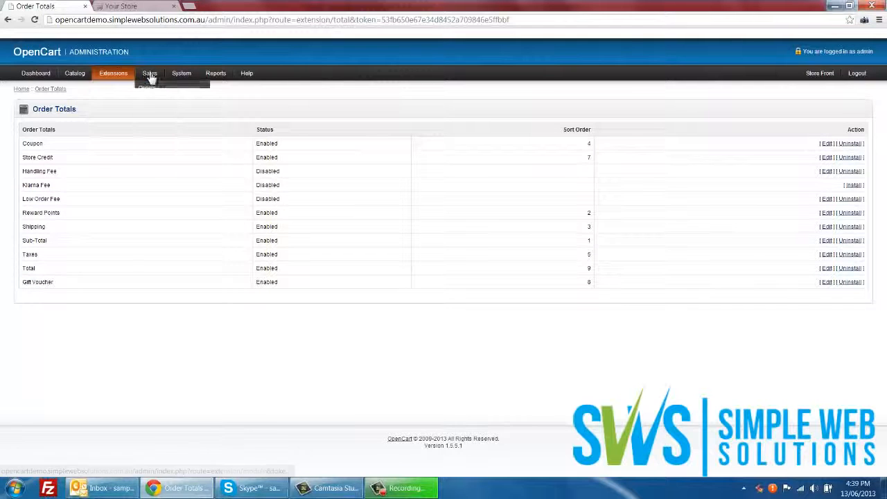
# Step: View the sales orders list and open the list of product returns
pyautogui.moveTo(153, 78)
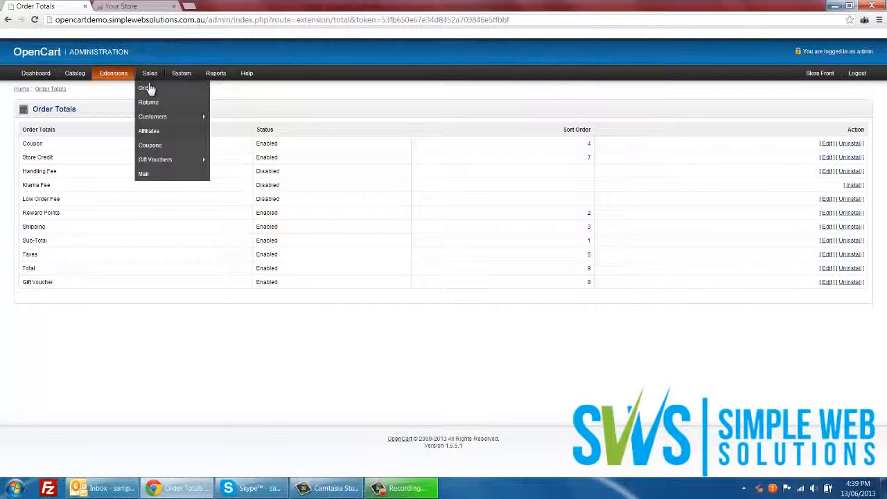
pyautogui.click(147, 89)
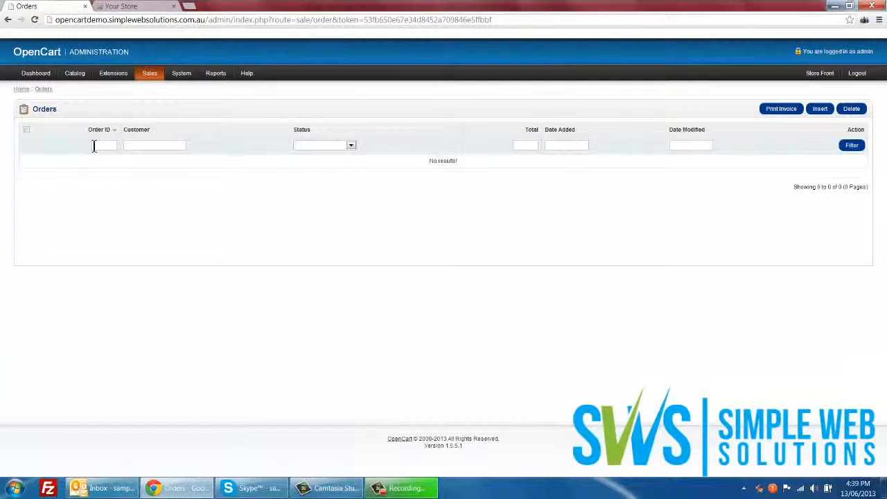
pyautogui.moveTo(149, 78)
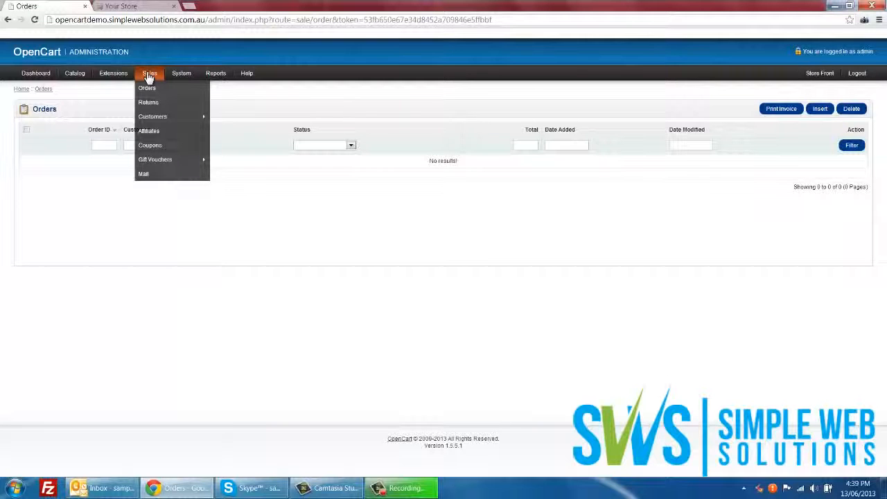
pyautogui.click(148, 102)
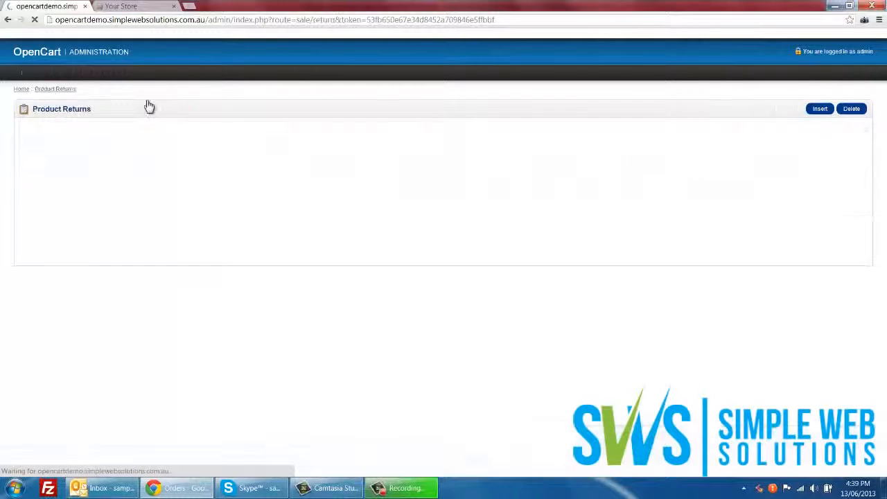
# Step: Open the product returns form on the storefront and look through its order and return reason fields
pyautogui.click(132, 6)
pyautogui.scroll(-1, 169, 223)
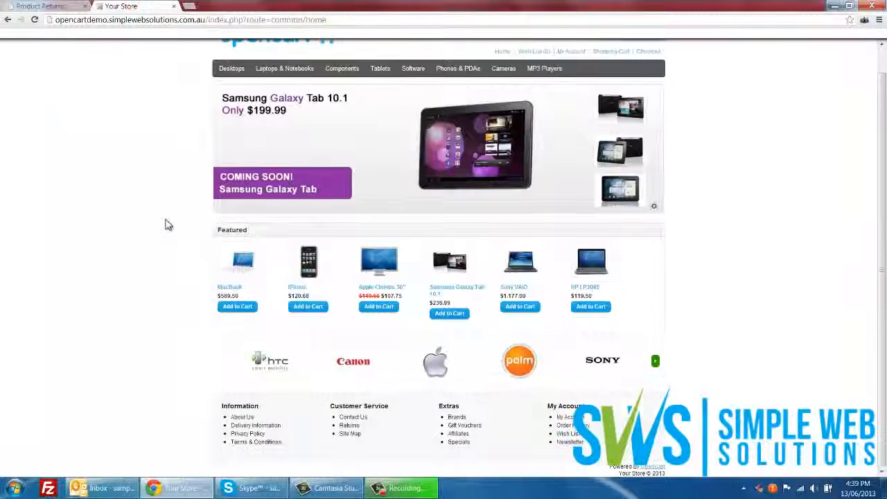
pyautogui.click(352, 427)
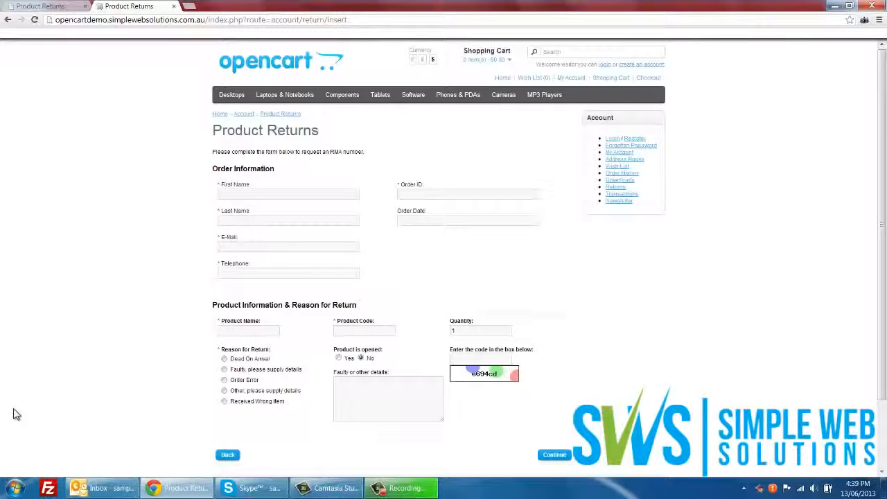
pyautogui.scroll(-2, 26, 188)
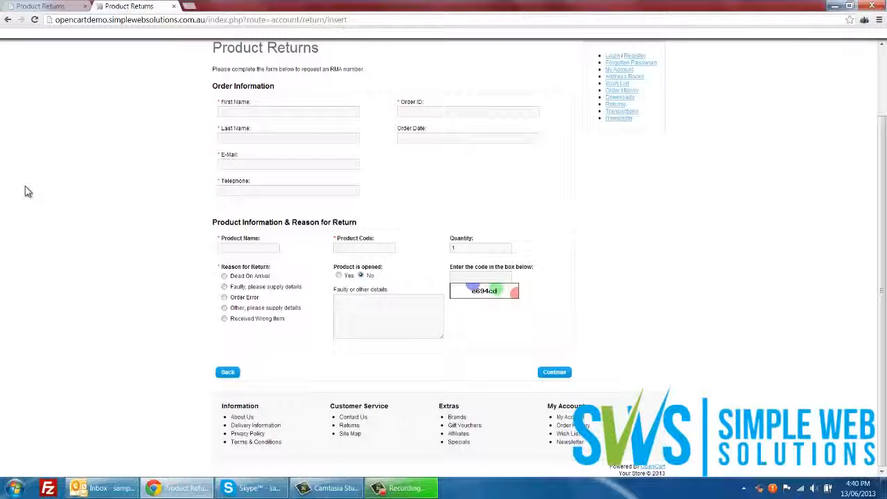
# Step: Compare the storefront return form's reason and fault details fields with the product returns list in the admin area
pyautogui.click(40, 6)
pyautogui.click(146, 5)
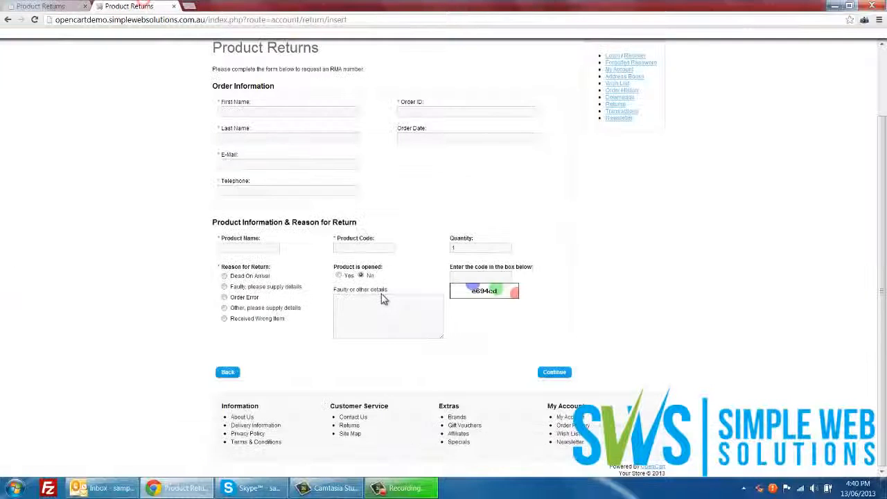
pyautogui.click(379, 310)
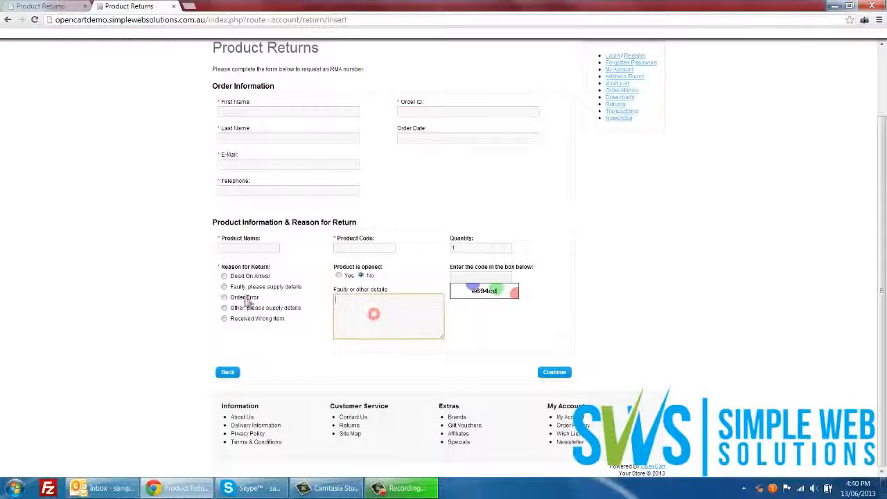
pyautogui.click(212, 286)
pyautogui.click(61, 6)
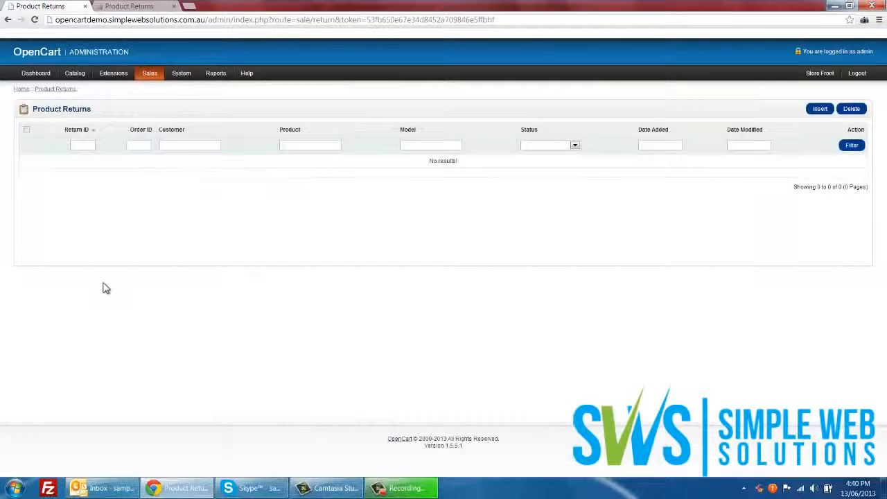
pyautogui.click(142, 6)
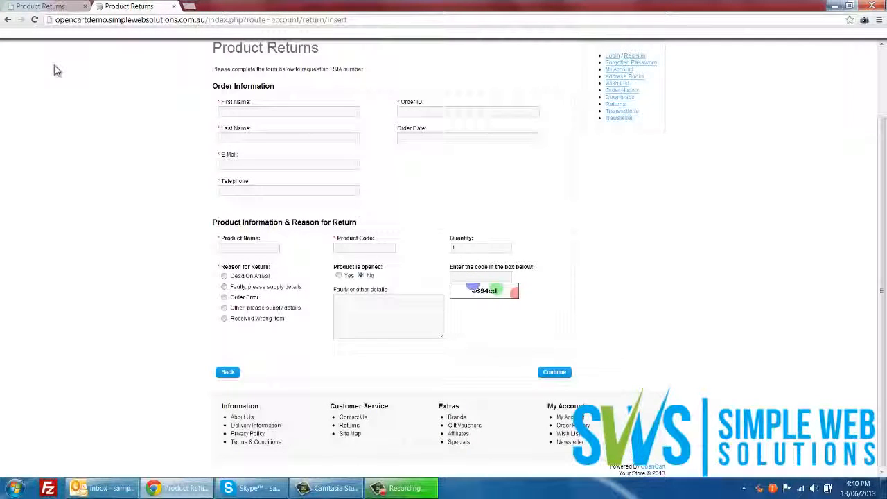
pyautogui.click(59, 6)
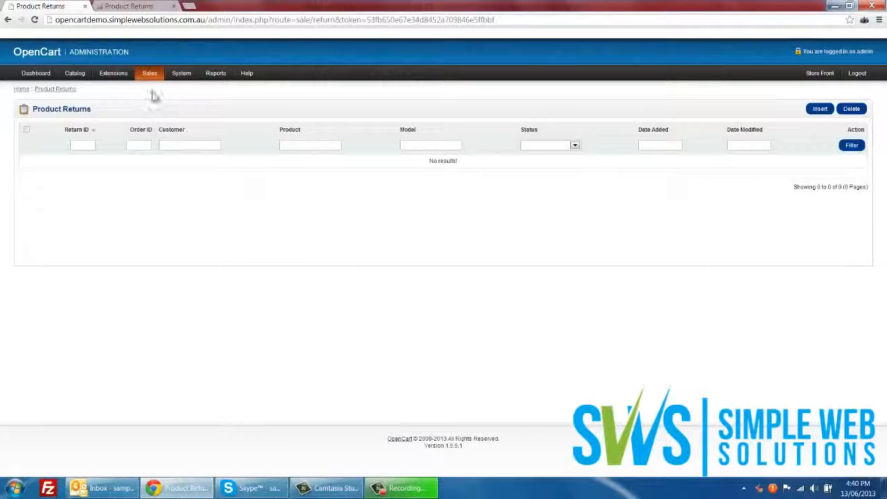
pyautogui.moveTo(148, 76)
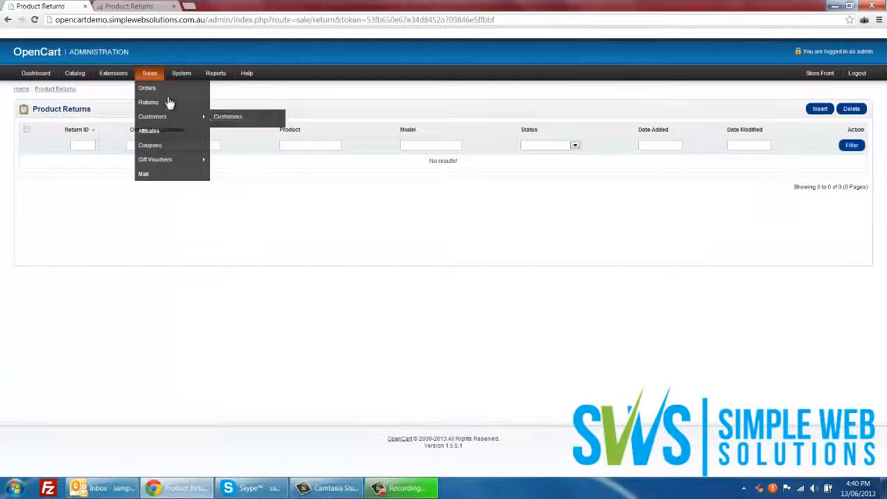
# Step: View the customers list and the affiliates list in the sales area
pyautogui.moveTo(197, 117)
pyautogui.click(226, 119)
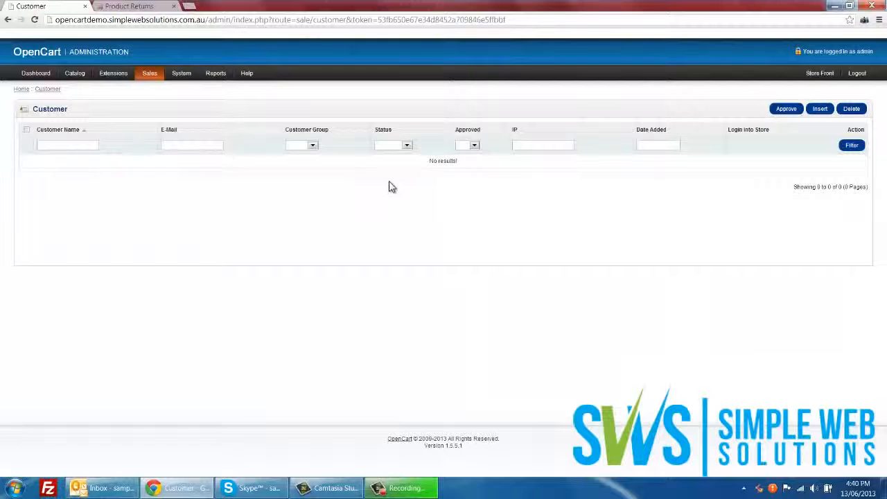
pyautogui.moveTo(147, 79)
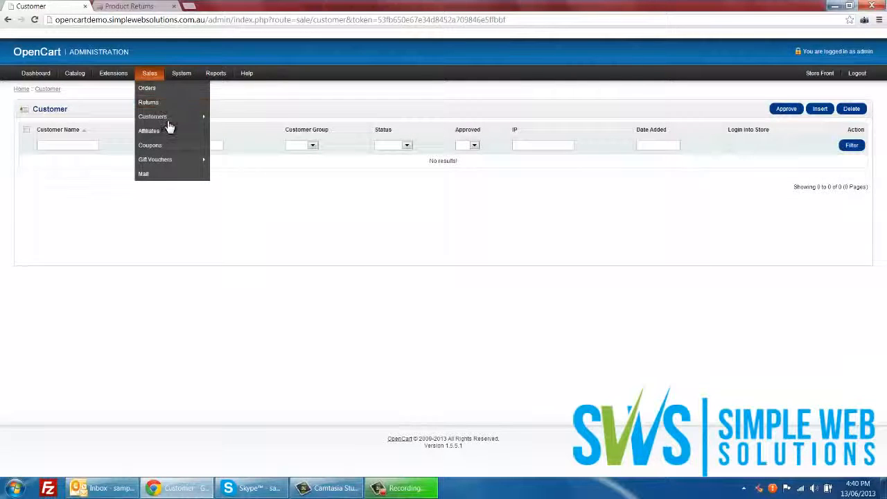
pyautogui.moveTo(193, 120)
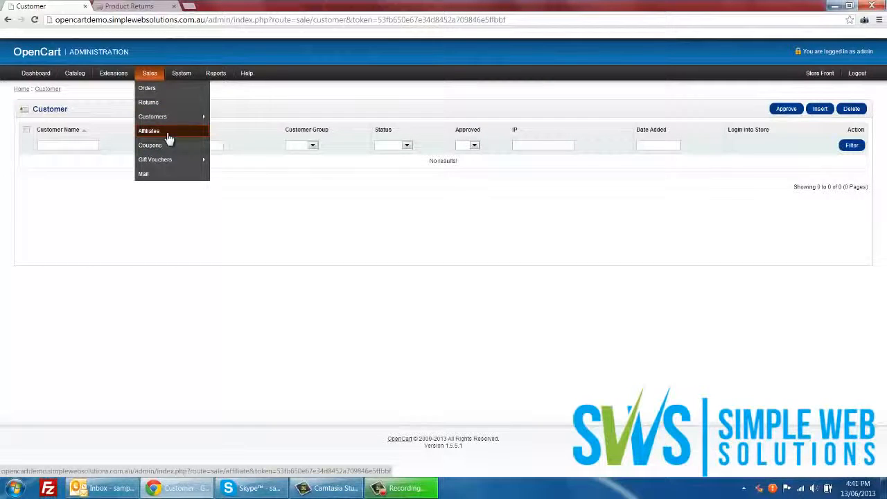
pyautogui.click(169, 137)
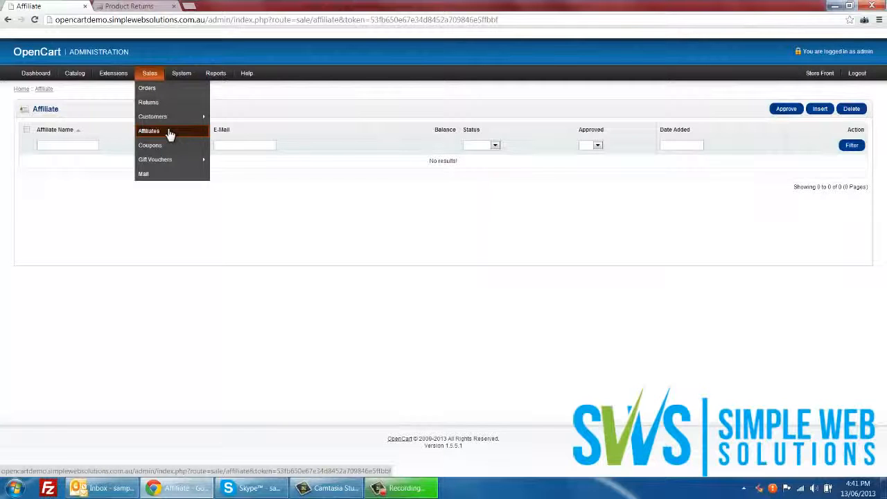
# Step: Start a new coupon named Coupon1 with the code coupon1
pyautogui.click(166, 145)
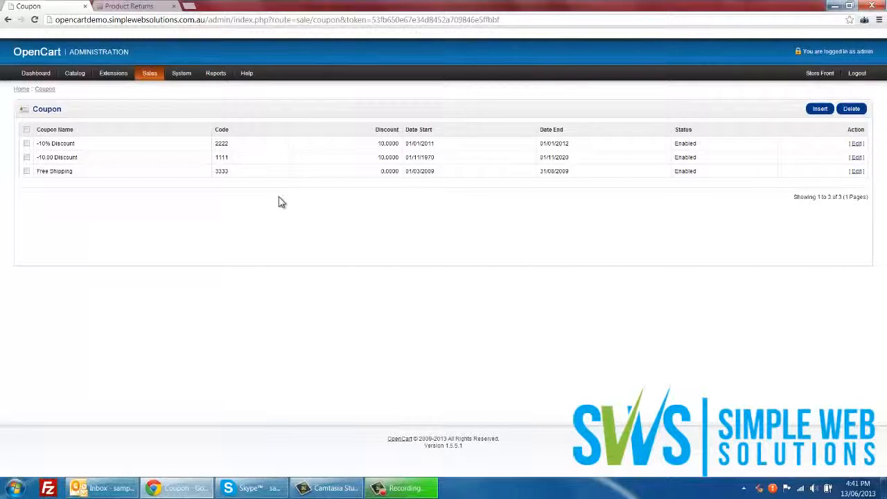
pyautogui.click(819, 109)
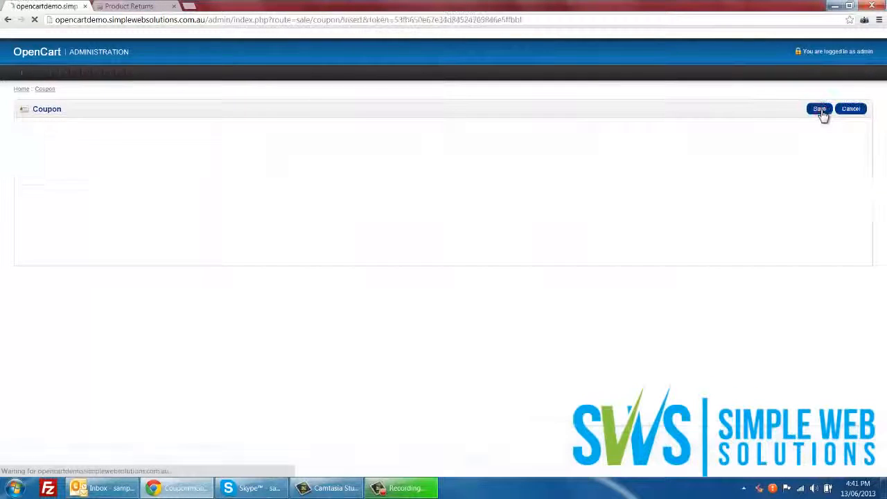
pyautogui.click(151, 154)
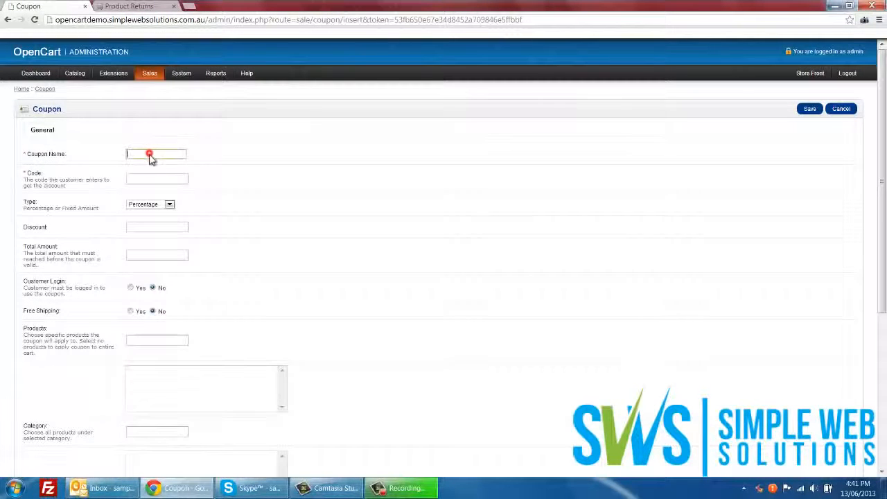
pyautogui.write('COupno')
pyautogui.press('BackSpace')
pyautogui.press('BackSpace')
pyautogui.press('BackSpace')
pyautogui.press('BackSpace')
pyautogui.press('BackSpace')
pyautogui.write('oupon1')
pyautogui.click(149, 181)
pyautogui.write('coupon1')
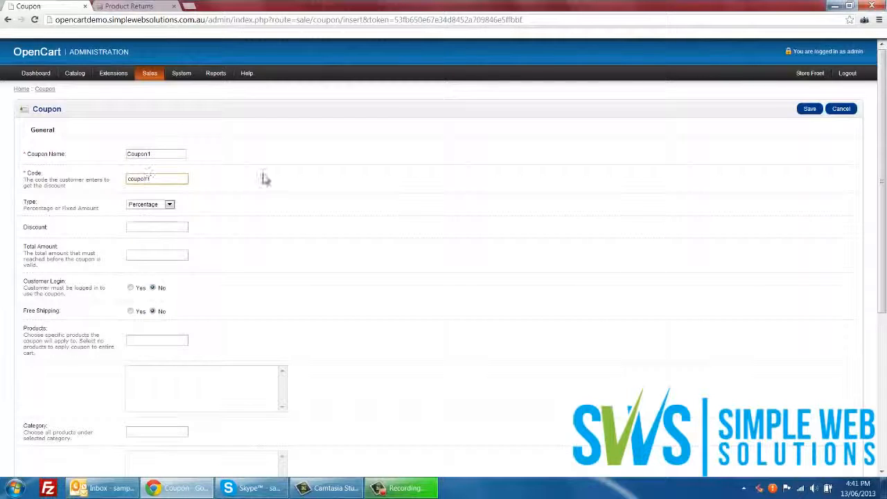
# Step: Make the coupon a percentage discount of 10 that requires a total amount of 100
pyautogui.click(170, 206)
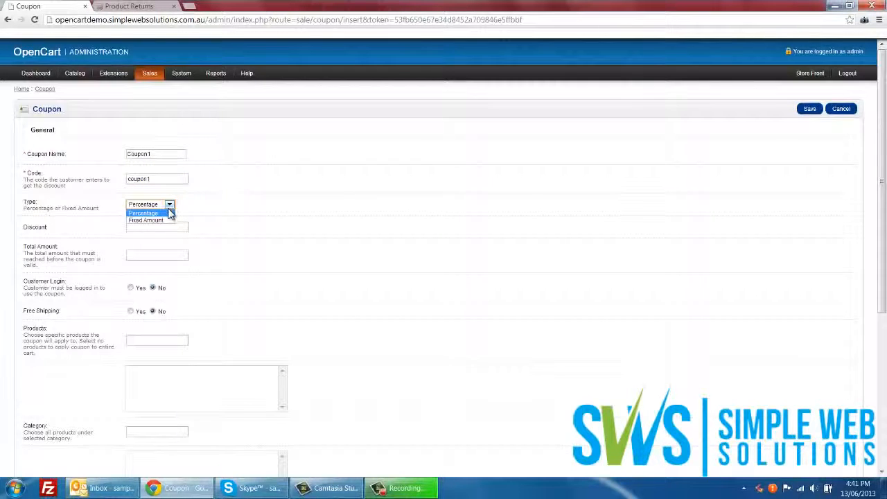
pyautogui.click(173, 211)
pyautogui.click(167, 227)
pyautogui.write('10')
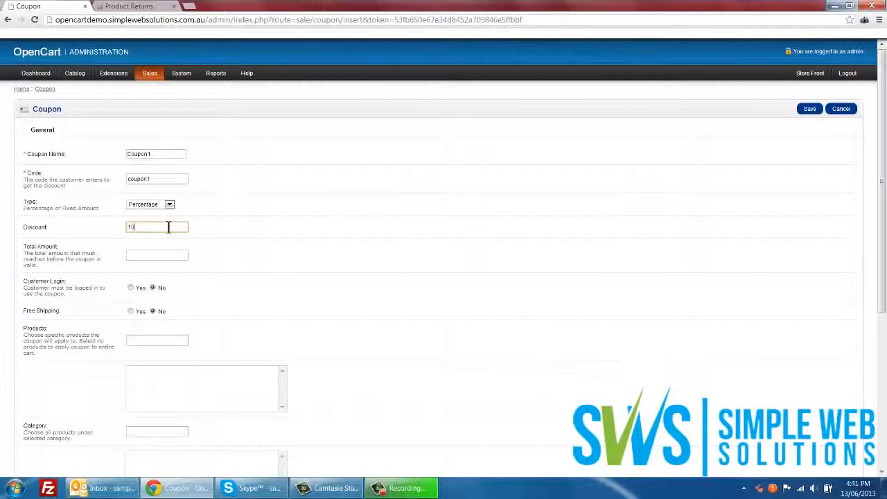
pyautogui.scroll(-1, 234, 233)
pyautogui.click(168, 212)
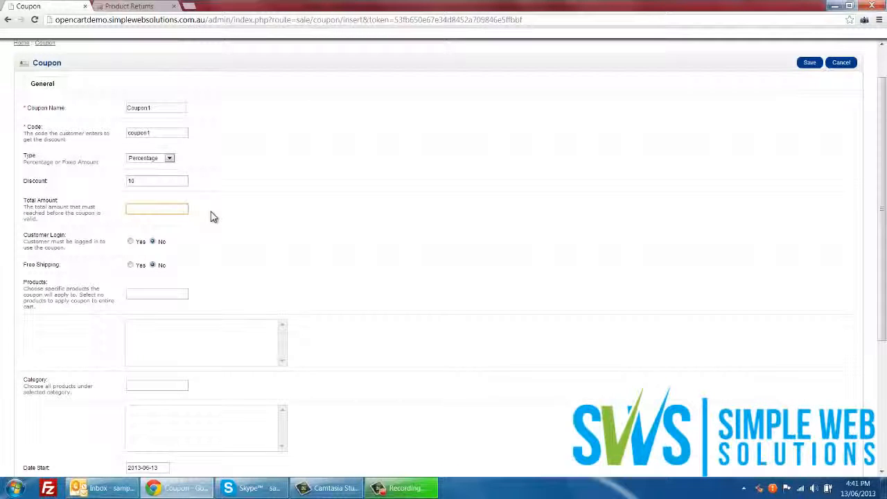
pyautogui.write('100')
# Step: Require customer login for the coupon and enable its free shipping
pyautogui.scroll(-1, 212, 224)
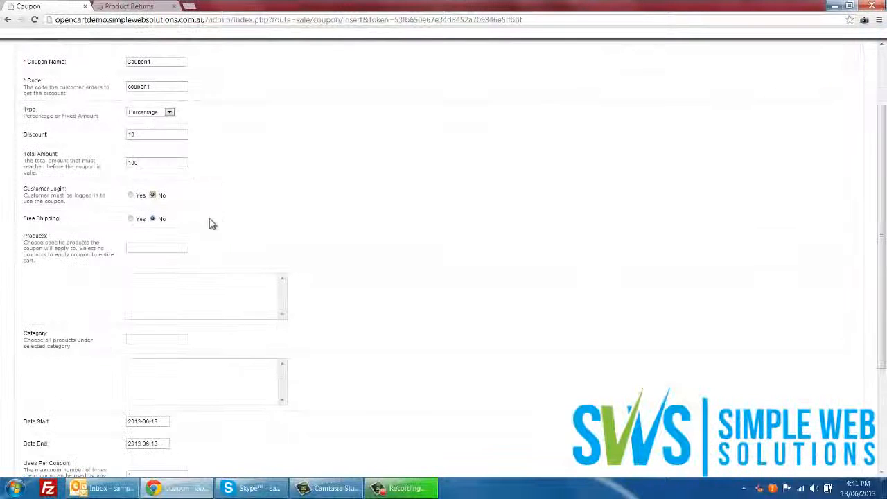
pyautogui.click(134, 197)
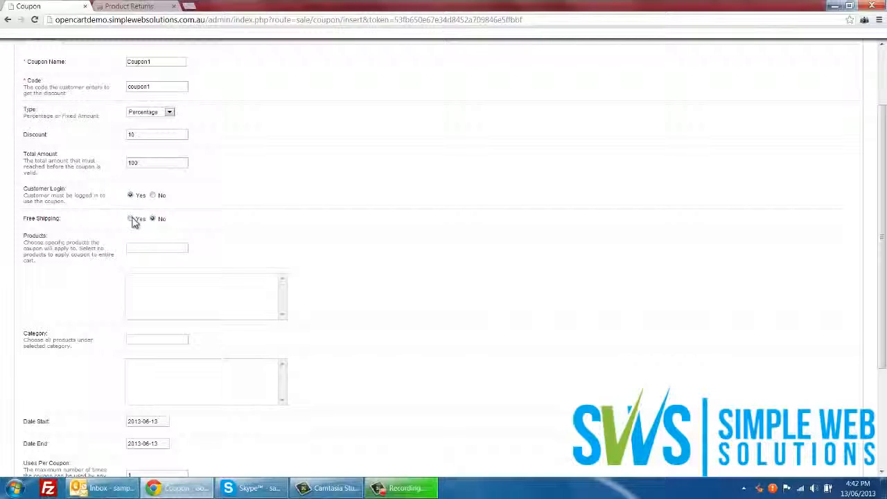
pyautogui.click(131, 219)
# Step: Add Product 1 to the products the coupon applies to and remove it again
pyautogui.scroll(-1, 170, 215)
pyautogui.click(171, 201)
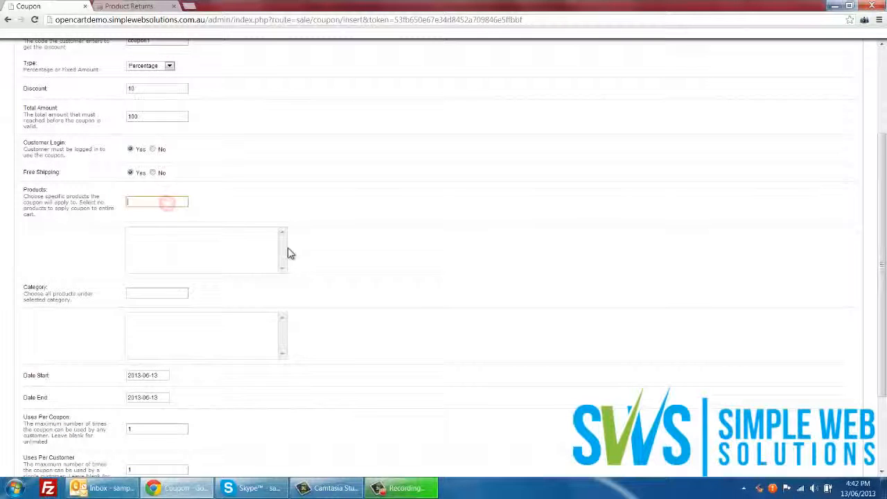
pyautogui.write('product')
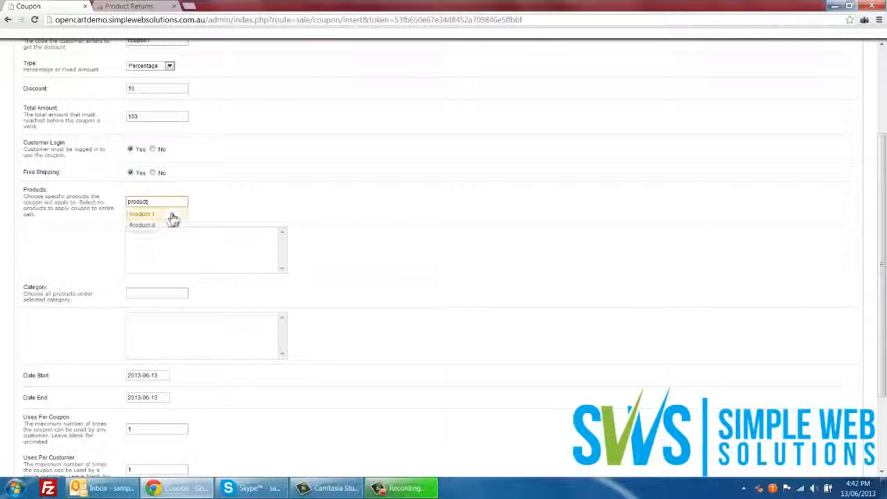
pyautogui.click(168, 213)
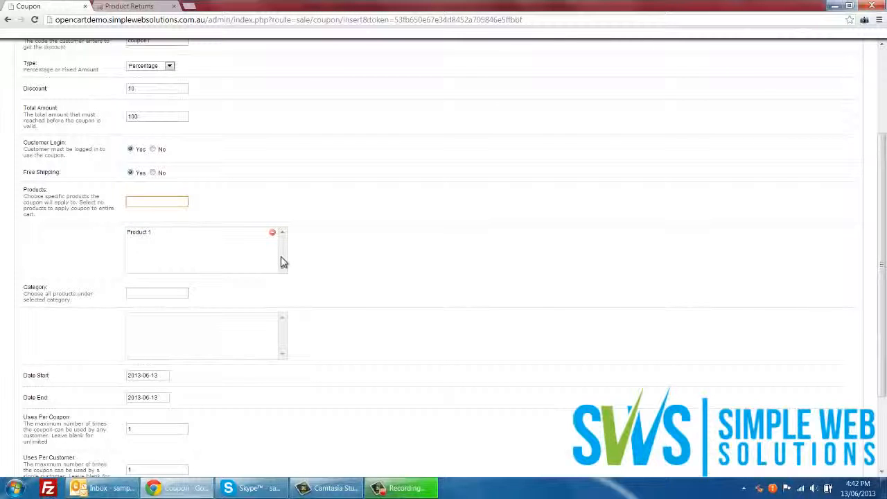
pyautogui.click(272, 233)
# Step: Check the product categories on the storefront home page for the coupon's category setting and return to the coupon form
pyautogui.scroll(-3, 336, 252)
pyautogui.click(170, 179)
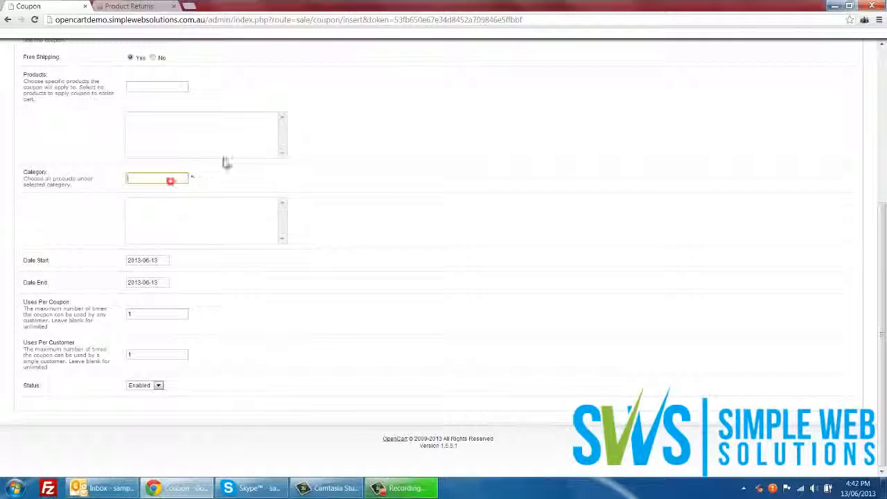
pyautogui.click(154, 5)
pyautogui.scroll(2, 220, 201)
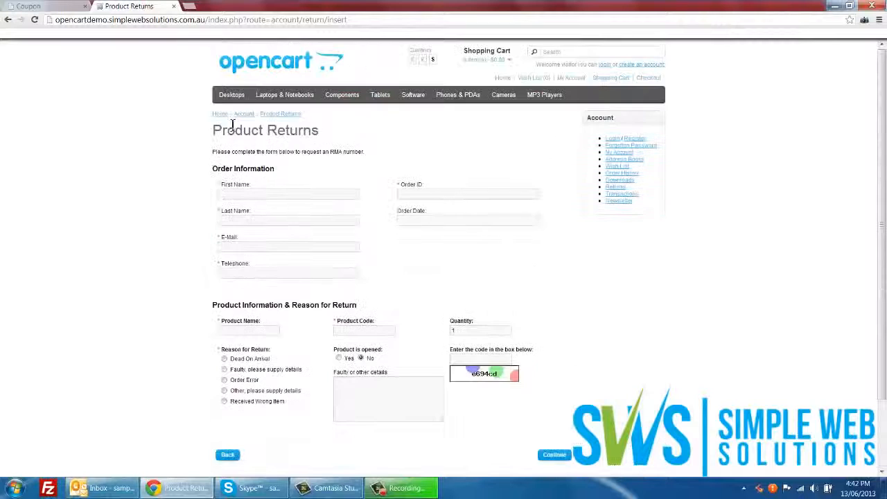
pyautogui.click(242, 64)
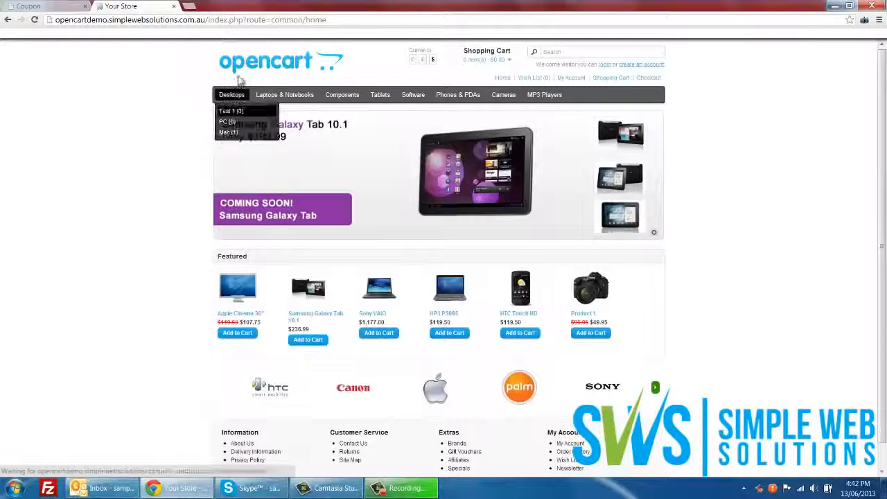
pyautogui.click(55, 4)
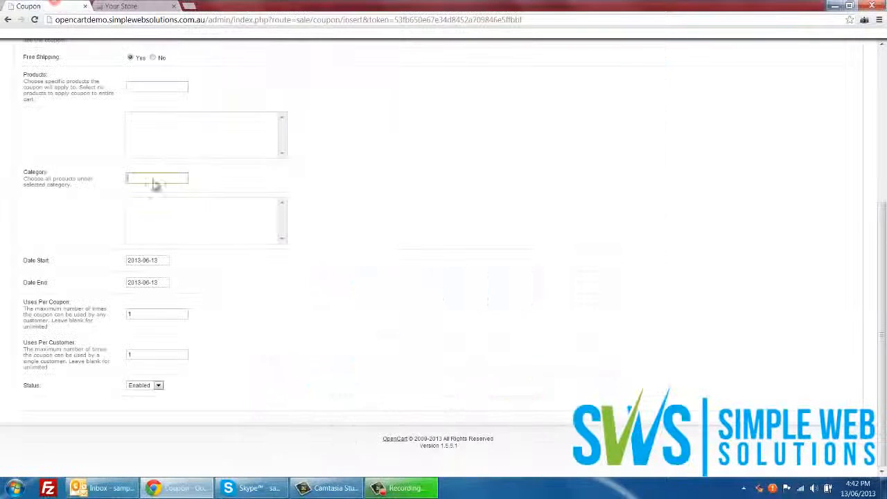
# Step: Search the coupon's categories for "desktop", add the matching category and remove it again
pyautogui.write('desk')
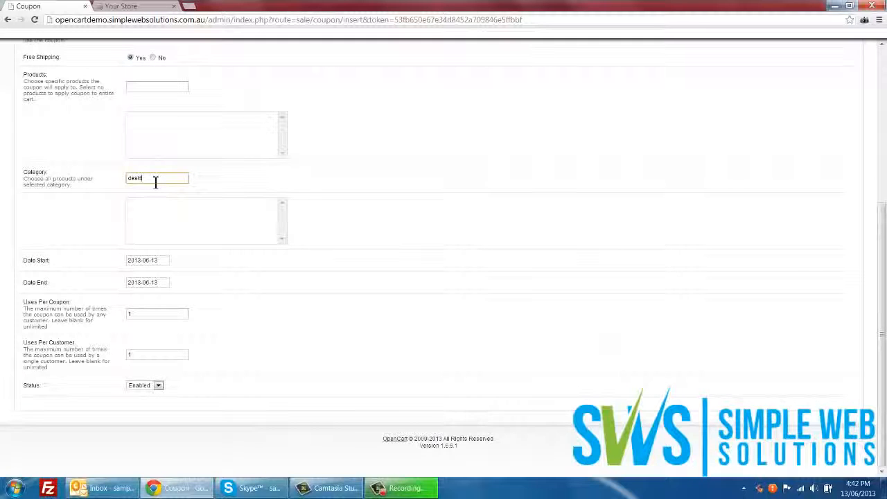
pyautogui.write('top')
pyautogui.click(150, 190)
pyautogui.click(271, 203)
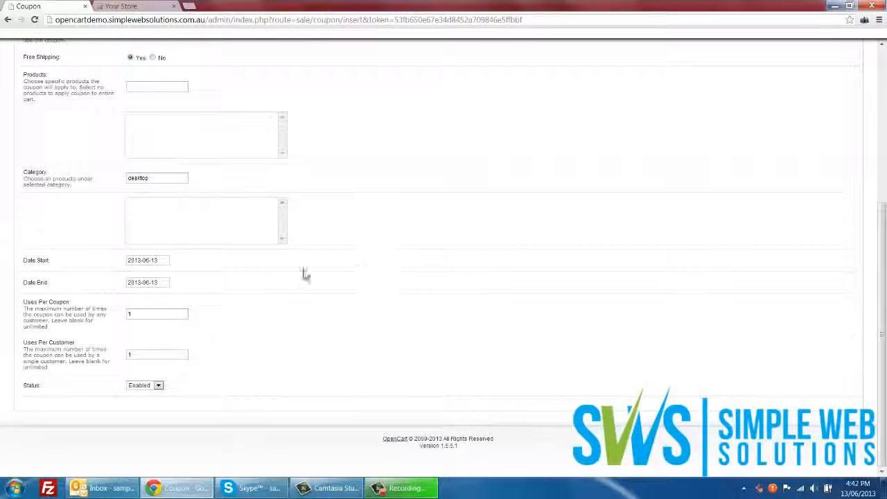
# Step: Set the coupon's start date to 2013-06-13 and its end date to 2013-06-14
pyautogui.click(166, 260)
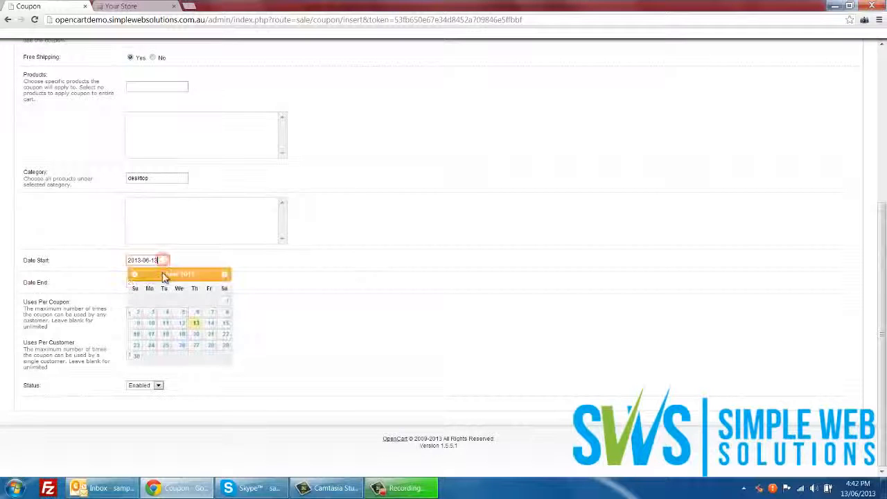
pyautogui.click(197, 323)
pyautogui.click(159, 283)
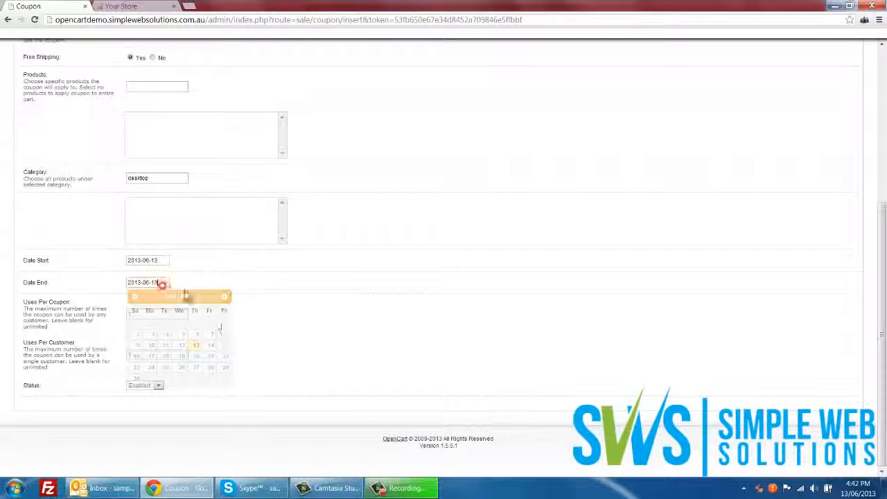
pyautogui.click(211, 345)
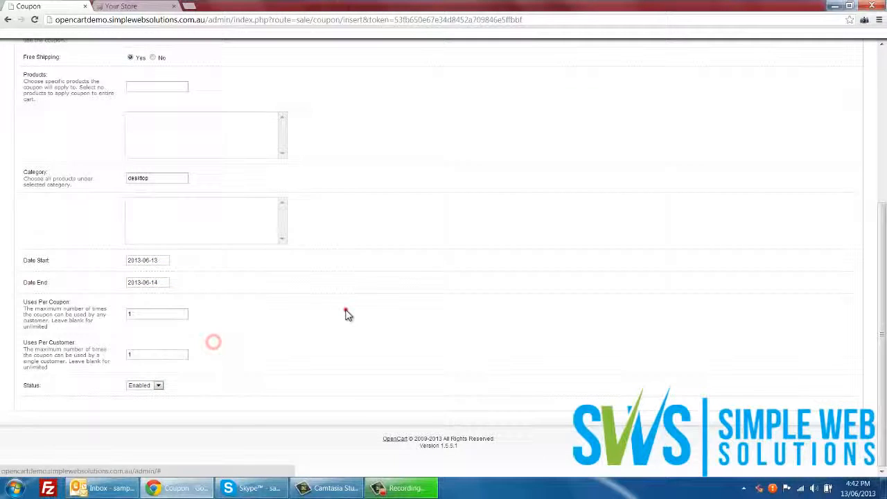
# Step: Set the maximum number of uses per coupon to 2
pyautogui.doubleClick(164, 313)
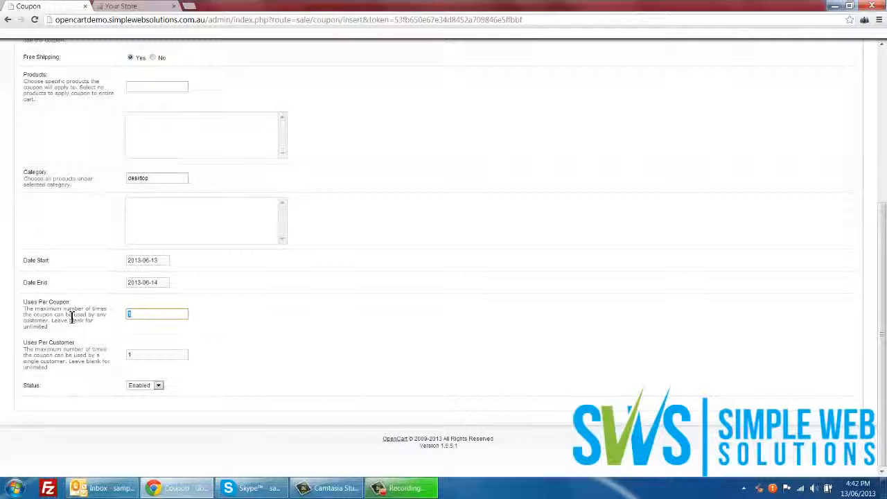
pyautogui.write('2')
pyautogui.press('Tab')
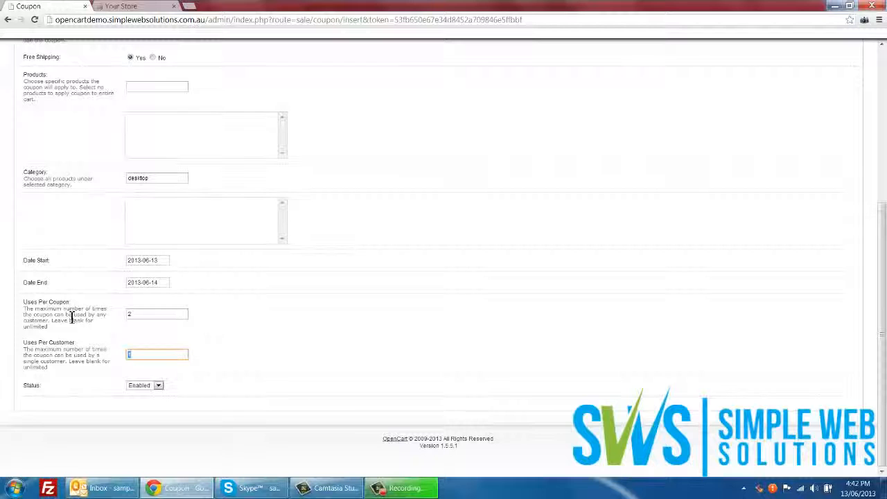
# Step: Leave the uses per coupon blank for unlimited use and save the coupon
pyautogui.doubleClick(136, 313)
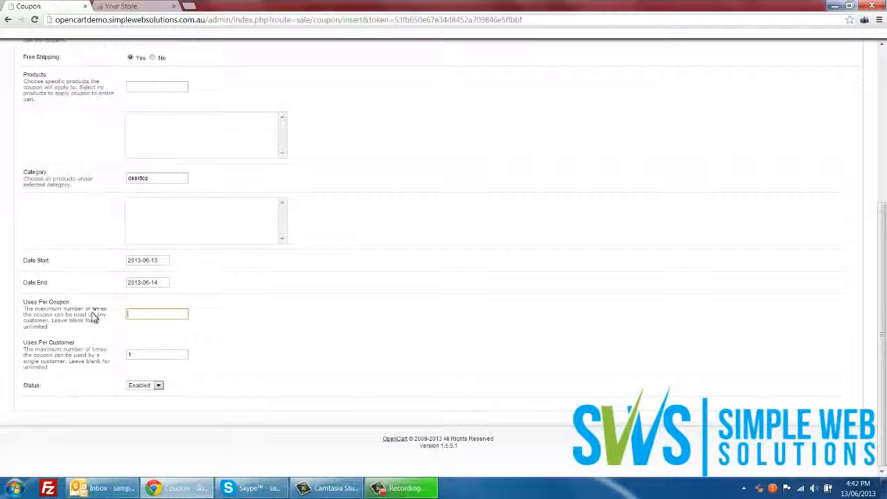
pyautogui.click(171, 355)
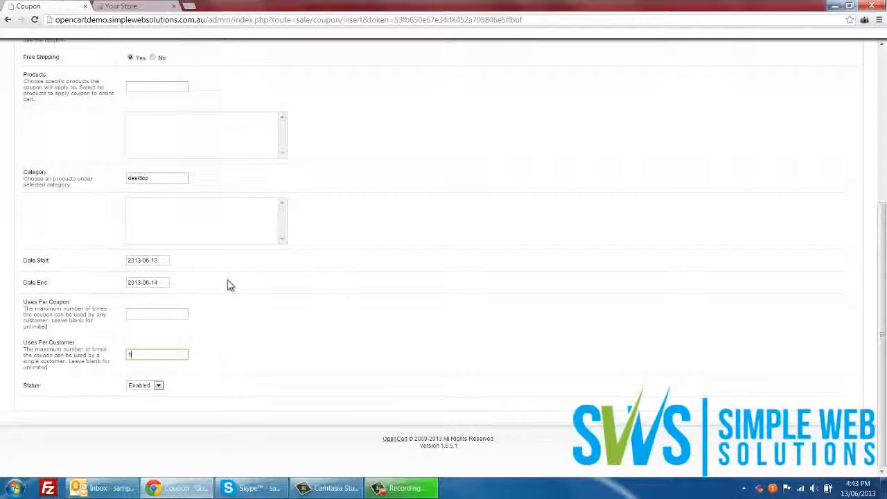
pyautogui.scroll(4, 228, 283)
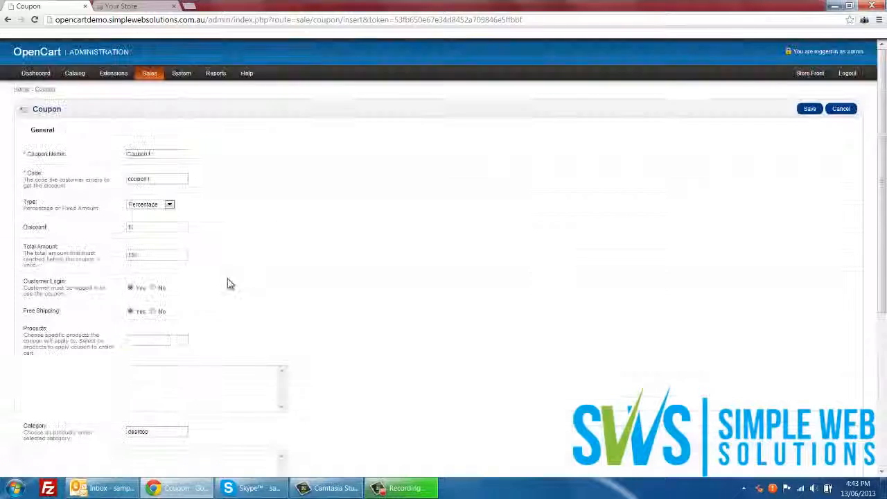
pyautogui.click(809, 109)
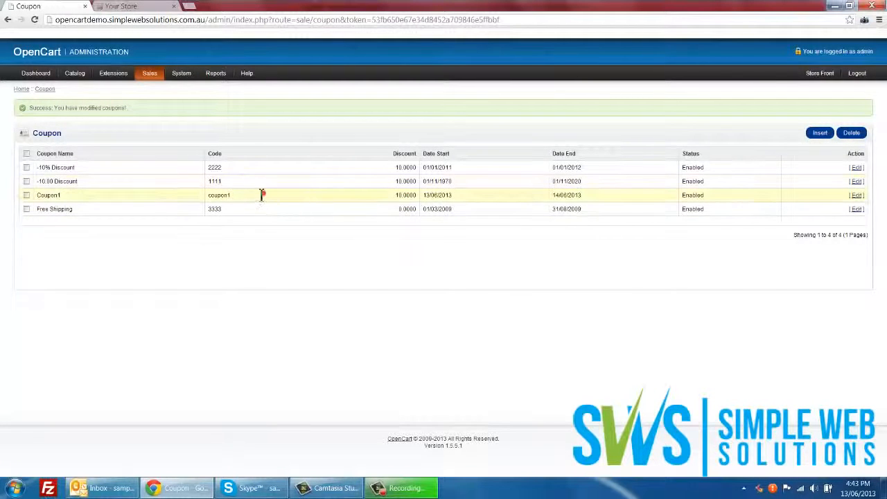
pyautogui.moveTo(262, 192); pyautogui.dragTo(123, 203)
pyautogui.click(142, 236)
# Step: Open the gift vouchers list and start a new gift voucher
pyautogui.moveTo(153, 74)
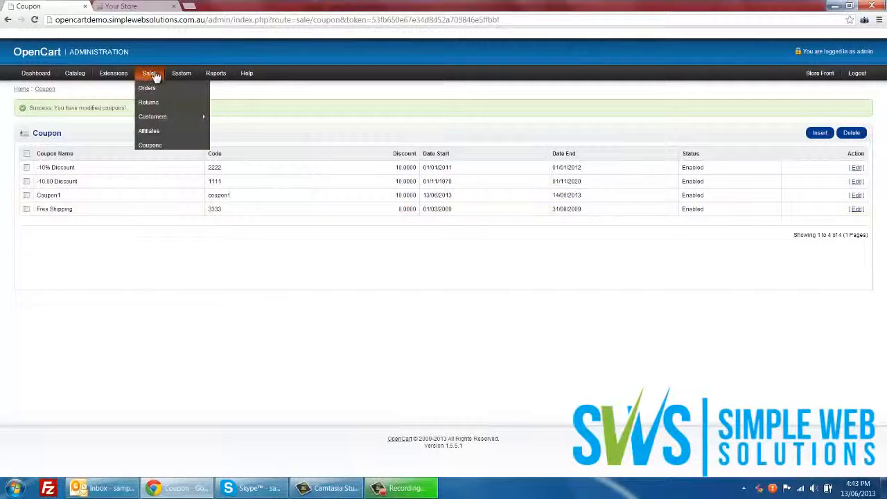
pyautogui.moveTo(172, 161)
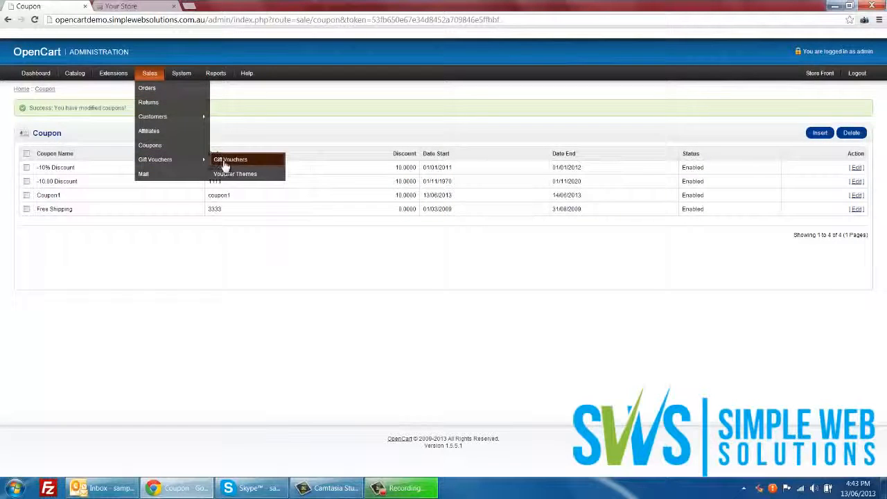
pyautogui.click(226, 162)
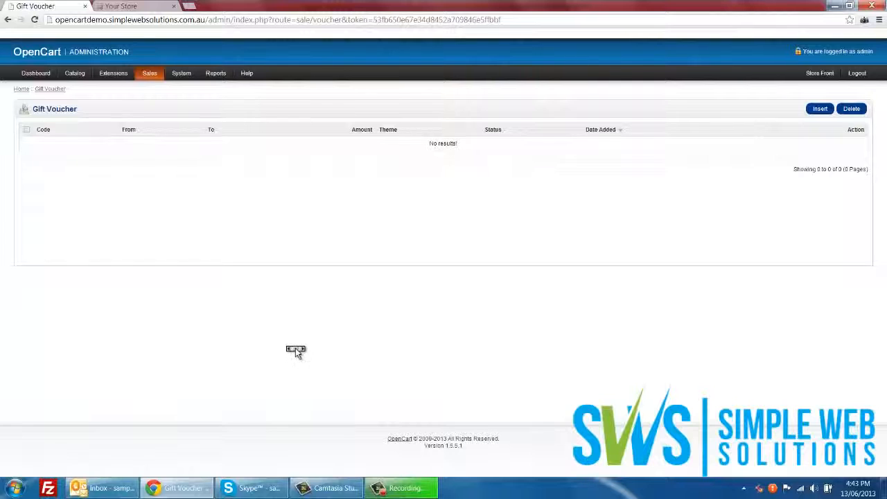
pyautogui.click(824, 111)
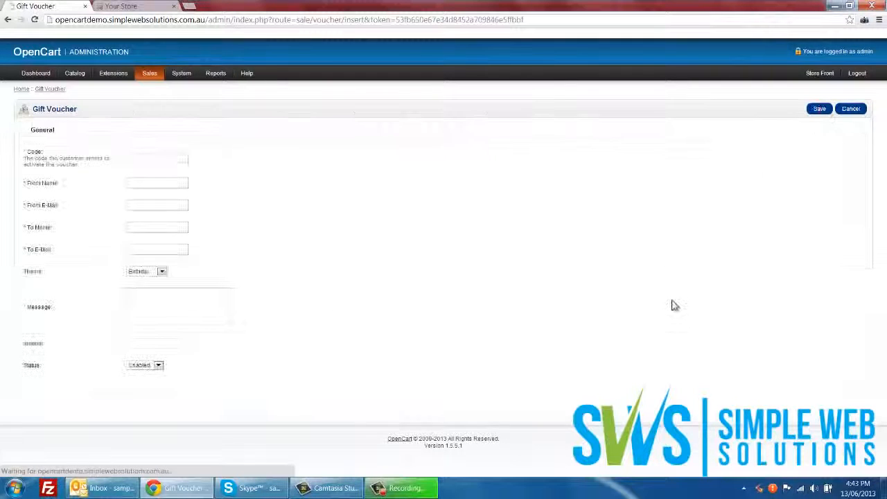
# Step: Go through the new gift voucher's code, theme options, message and amount fields
pyautogui.click(154, 158)
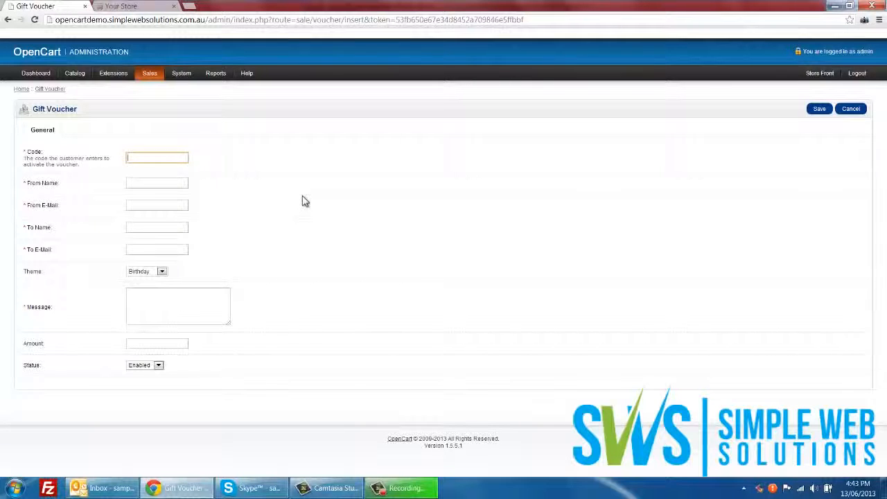
pyautogui.click(155, 271)
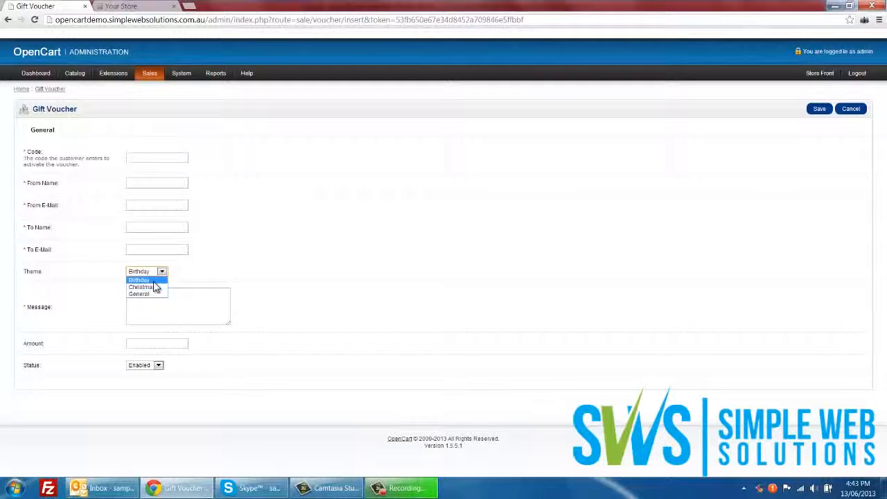
pyautogui.click(153, 278)
pyautogui.click(156, 294)
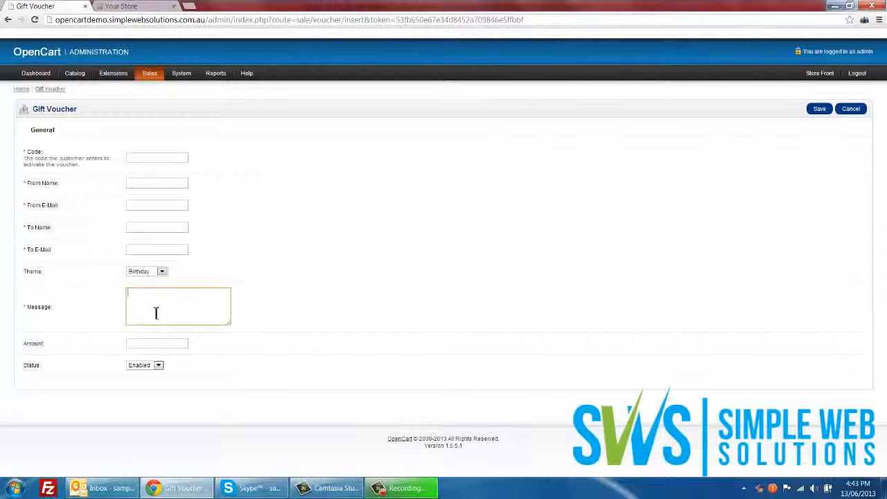
pyautogui.click(146, 343)
# Step: Open the list of voucher themes
pyautogui.moveTo(150, 78)
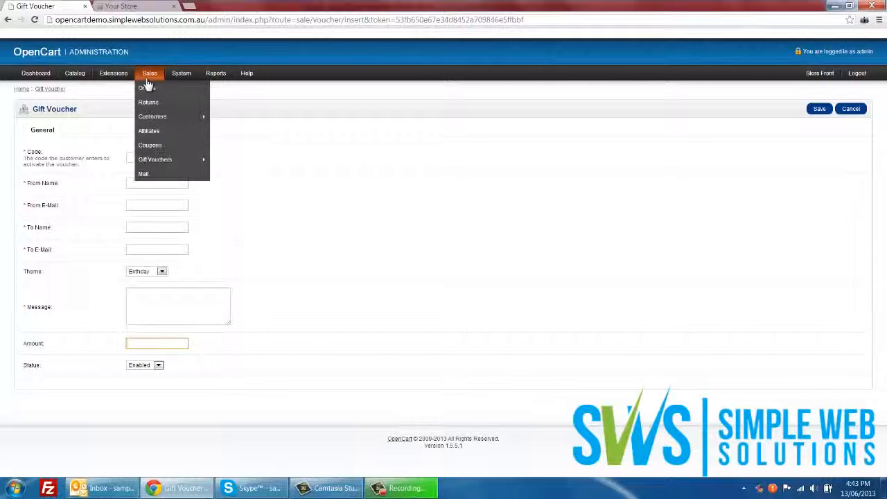
pyautogui.moveTo(169, 165)
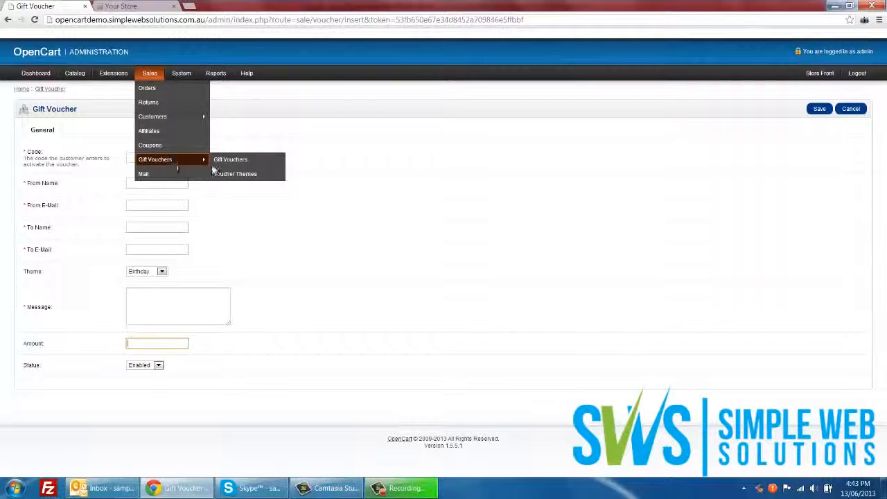
pyautogui.click(227, 174)
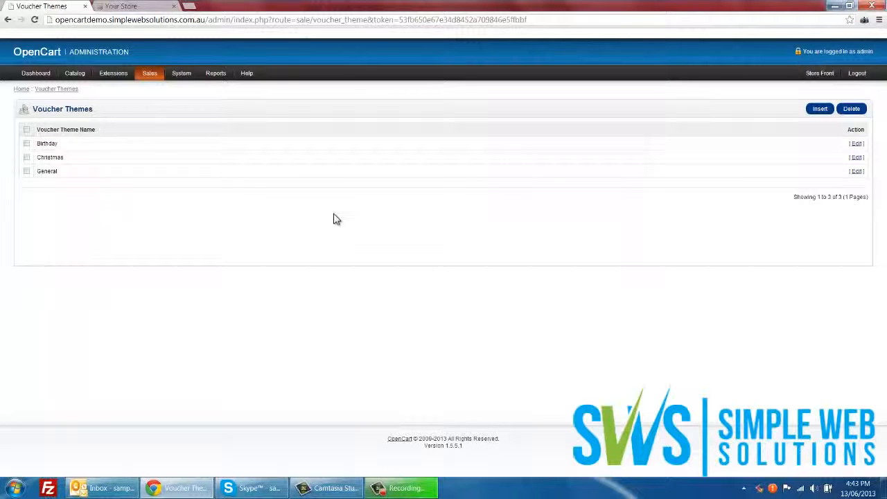
# Step: Open the storefront's gift voucher page and examine its recipient, sender, theme and amount fields
pyautogui.click(111, 7)
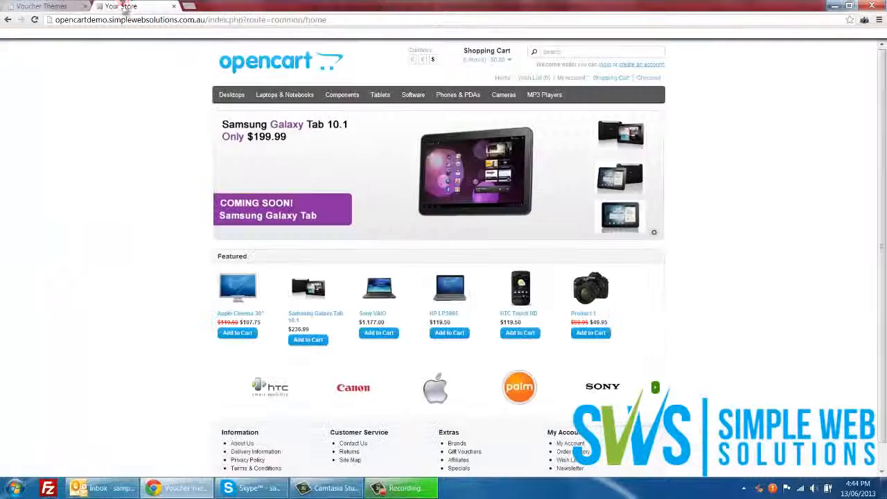
pyautogui.scroll(-1, 126, 184)
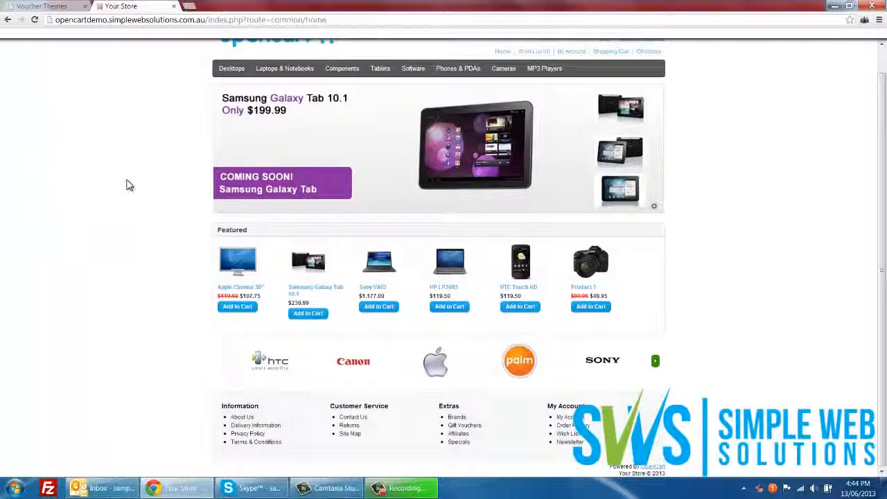
pyautogui.click(460, 425)
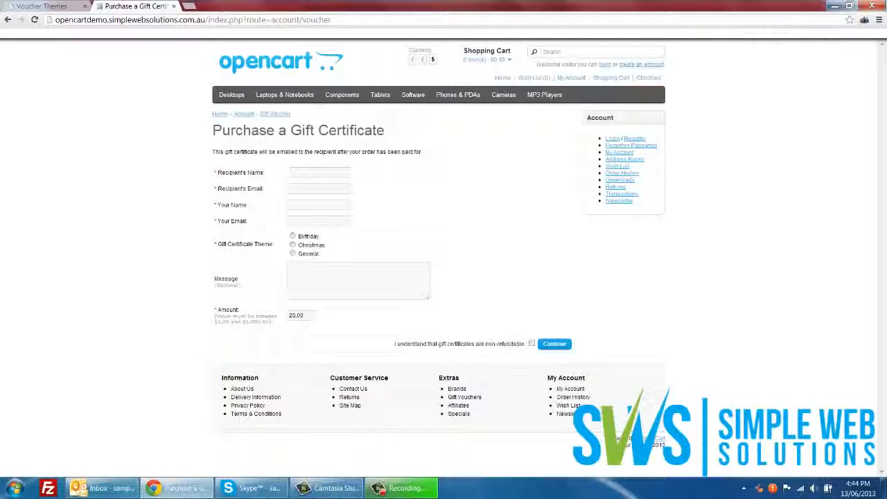
pyautogui.click(307, 316)
pyautogui.click(316, 174)
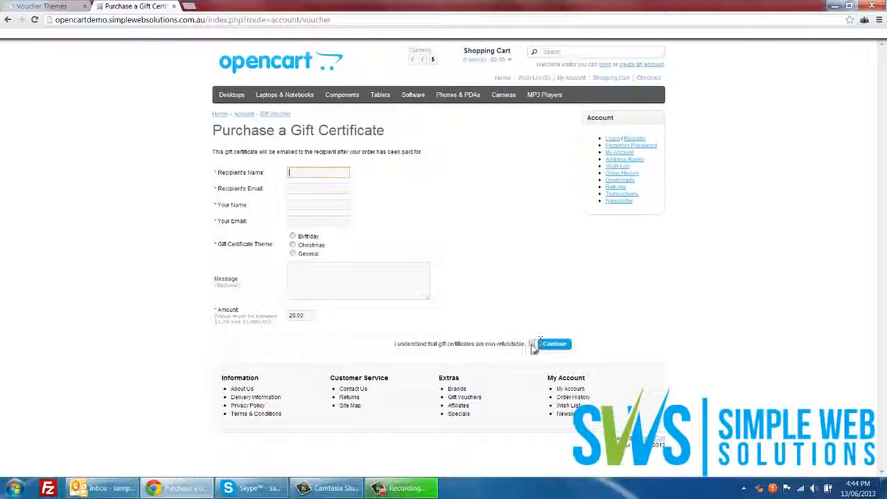
pyautogui.click(445, 227)
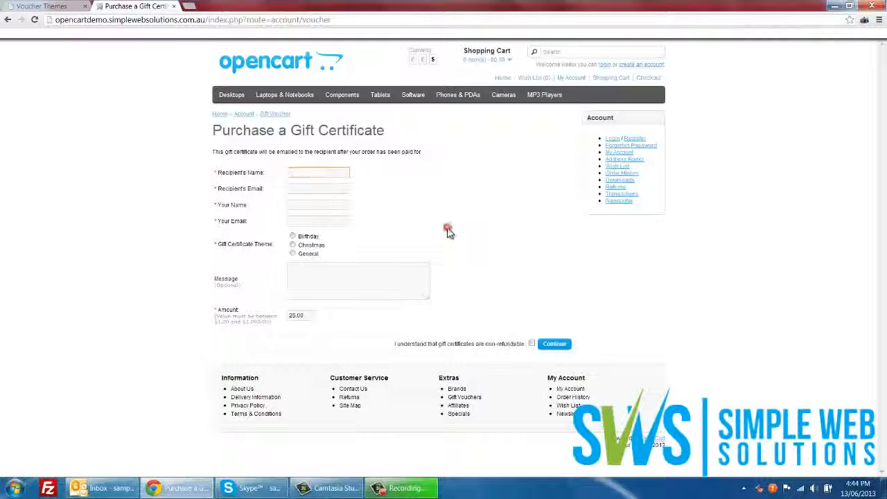
pyautogui.doubleClick(305, 315)
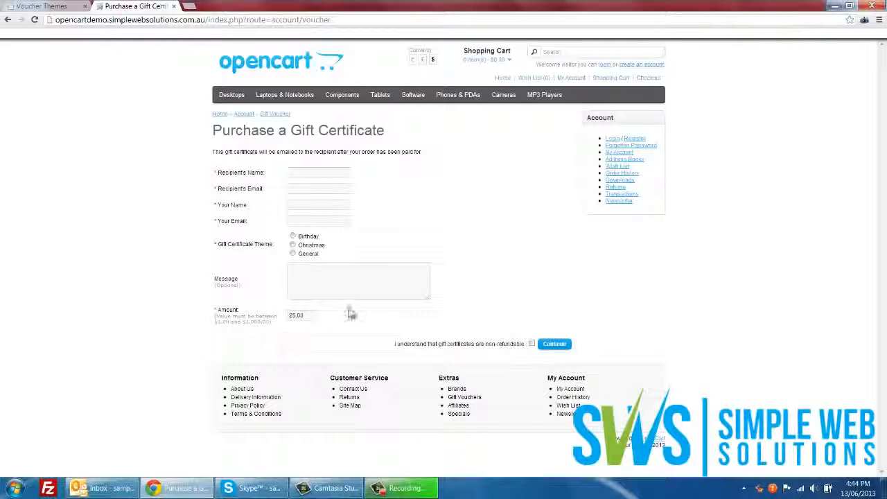
# Step: Compare the voucher themes in the admin with the theme choices on the storefront's gift certificate form
pyautogui.click(61, 6)
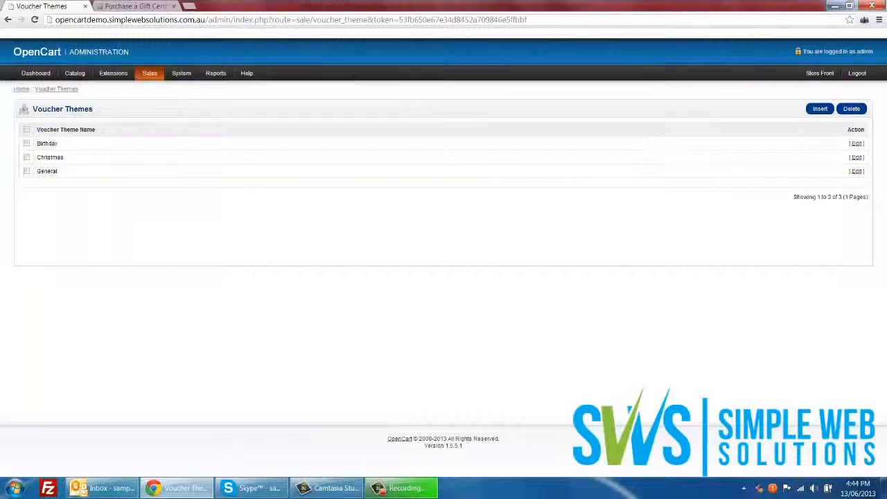
pyautogui.click(156, 6)
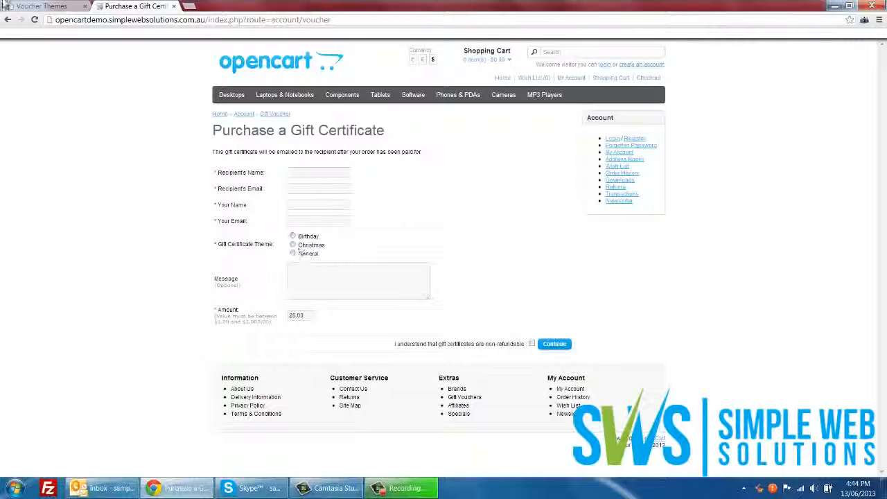
pyautogui.click(28, 7)
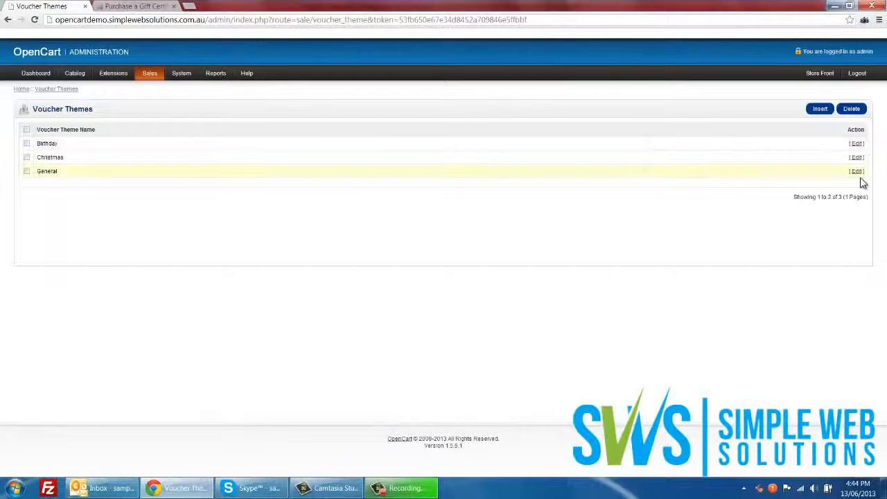
# Step: View the General voucher theme's name and image, return to the themes list and recheck the storefront form
pyautogui.click(857, 171)
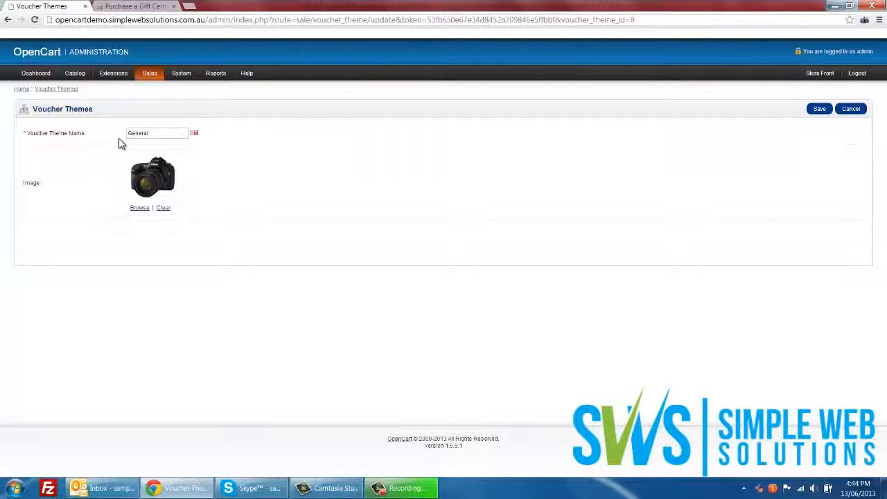
pyautogui.click(70, 90)
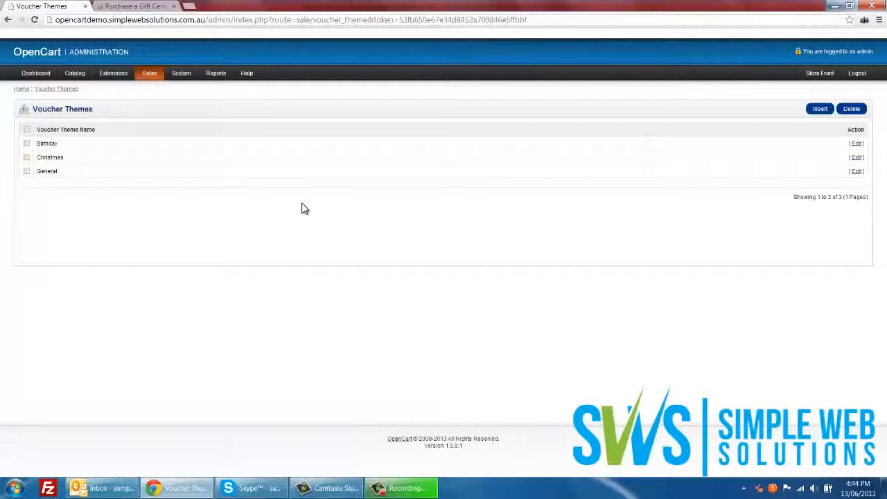
pyautogui.click(139, 7)
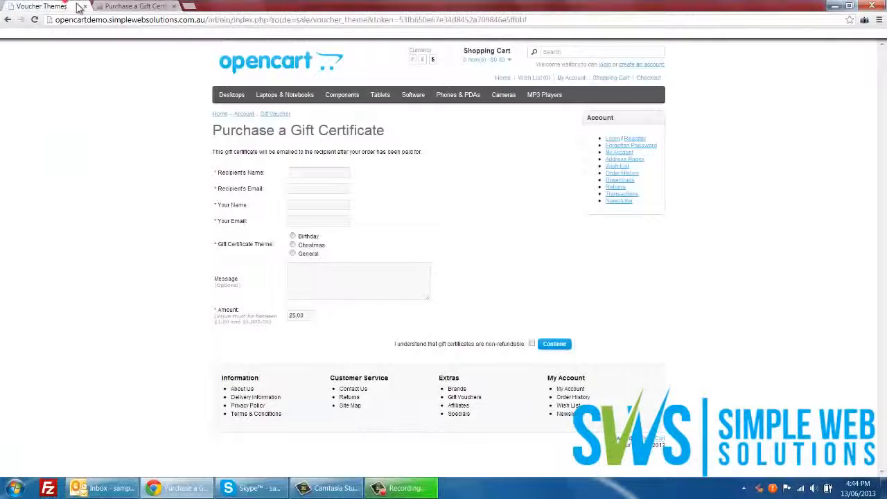
pyautogui.click(72, 6)
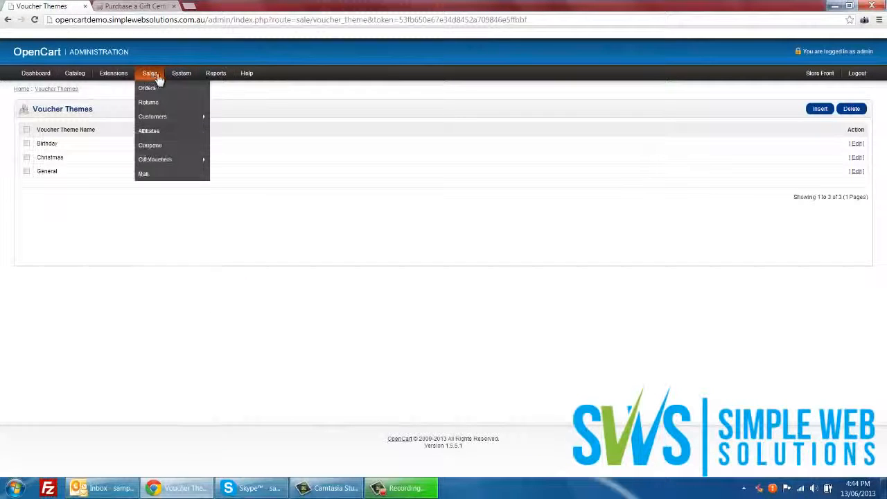
# Step: Open the system settings of the default store for editing
pyautogui.moveTo(178, 79)
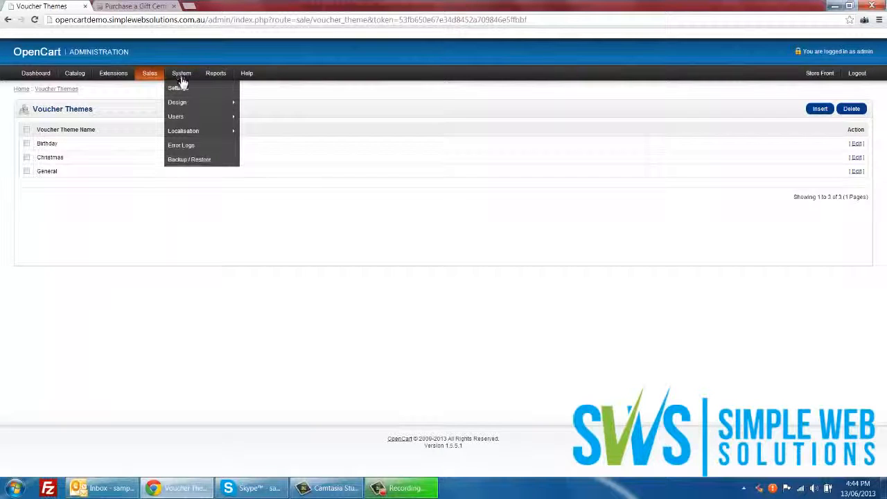
pyautogui.click(179, 88)
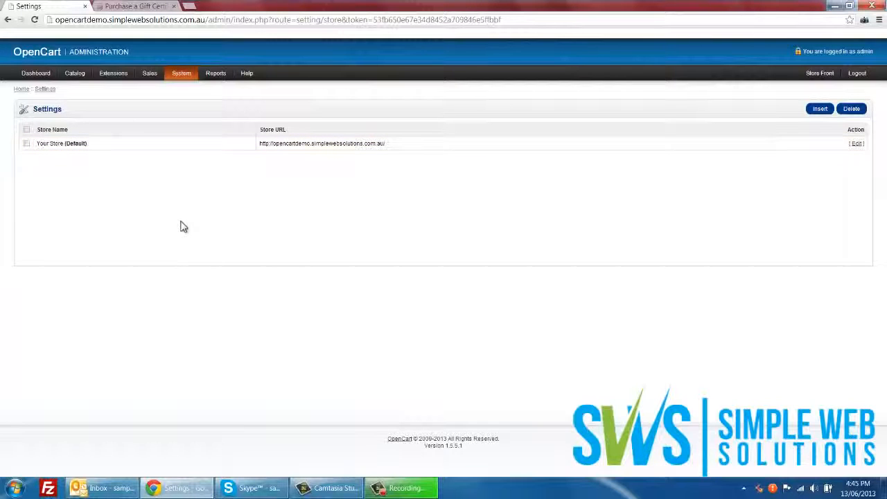
pyautogui.click(857, 143)
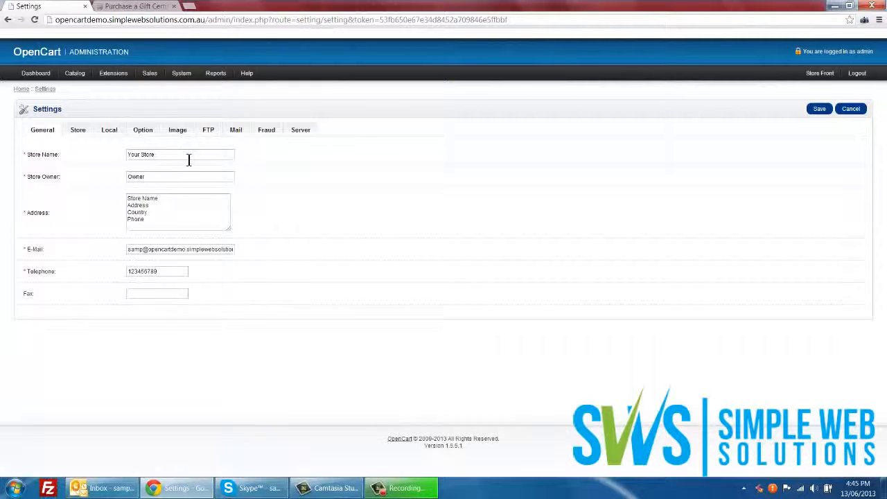
# Step: Review the store's general settings, including its name, owner, address and telephone
pyautogui.tripleClick(189, 159)
pyautogui.click(183, 178)
pyautogui.tripleClick(191, 176)
pyautogui.click(264, 185)
pyautogui.moveTo(165, 215); pyautogui.dragTo(104, 196)
pyautogui.click(96, 206)
pyautogui.moveTo(159, 272); pyautogui.dragTo(97, 274)
pyautogui.click(97, 275)
# Step: Review the store's title, meta tag description and available templates
pyautogui.click(79, 129)
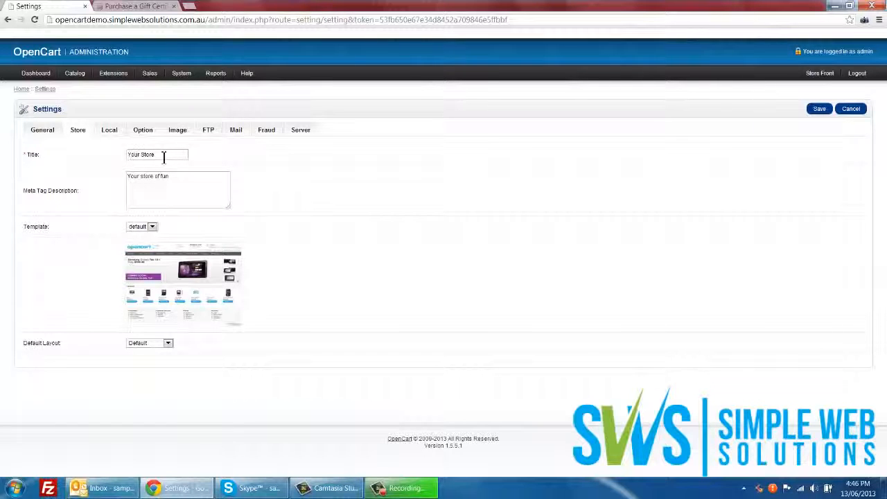
pyautogui.moveTo(201, 196); pyautogui.dragTo(115, 184)
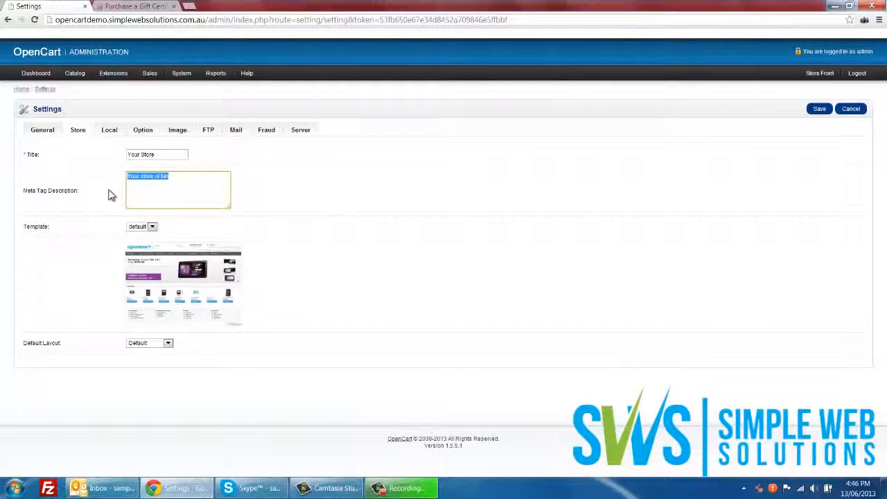
pyautogui.click(151, 231)
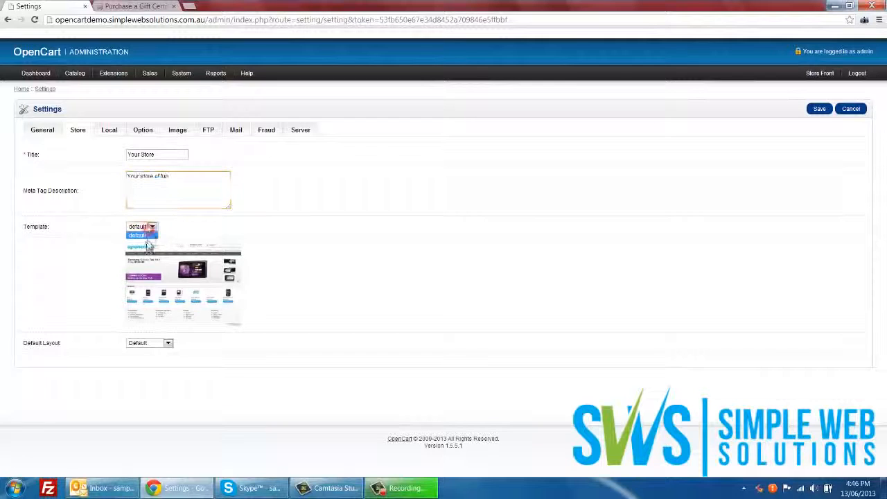
pyautogui.click(10, 267)
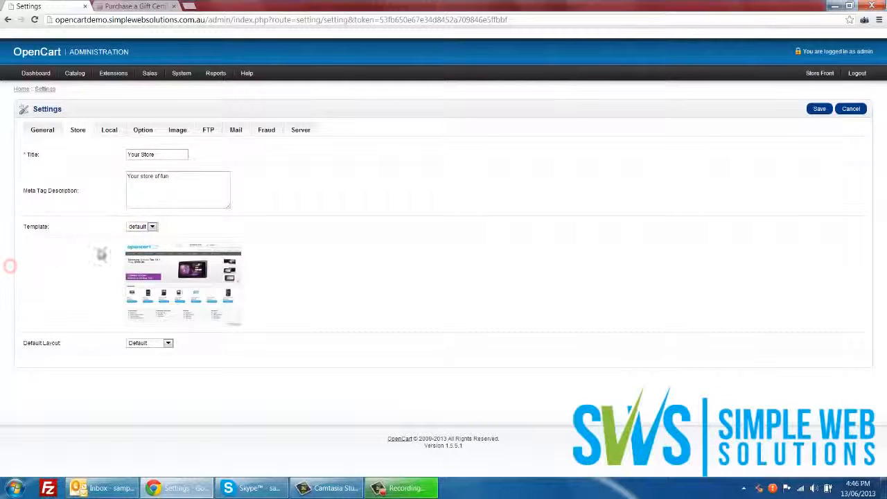
# Step: Try to pick a country starting with "aus" in the store's local settings
pyautogui.click(114, 130)
pyautogui.click(173, 154)
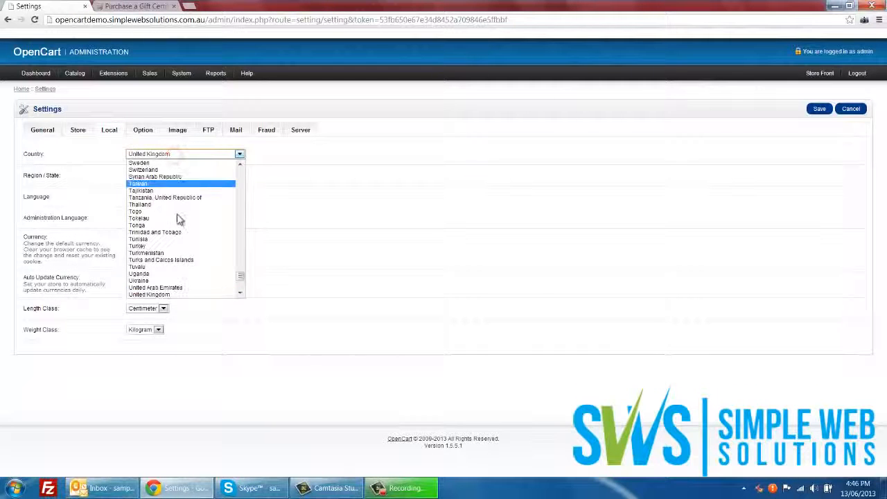
pyautogui.click(174, 153)
pyautogui.click(174, 153)
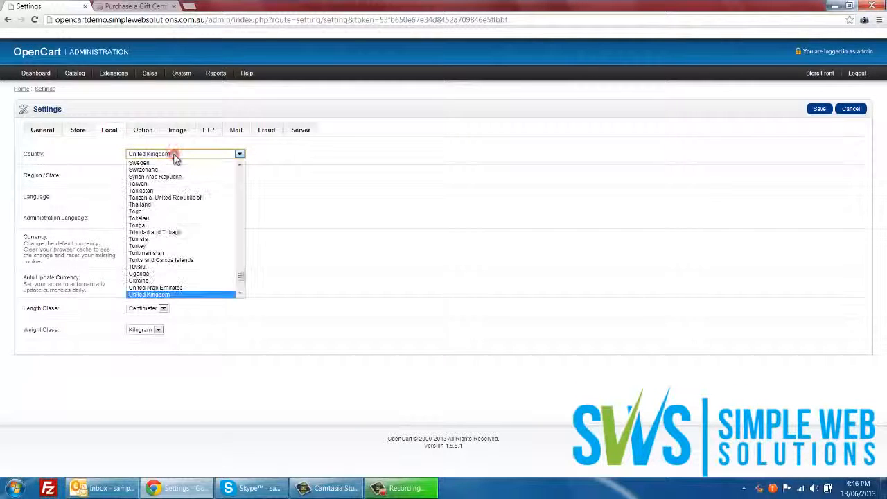
pyautogui.write('aus')
pyautogui.click(333, 242)
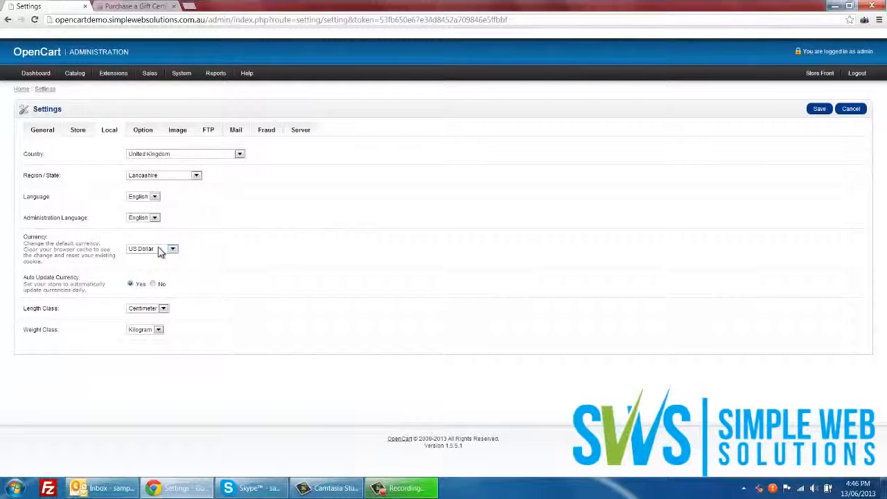
# Step: Set the minimum voucher amount to 50 in the store's option settings
pyautogui.click(143, 130)
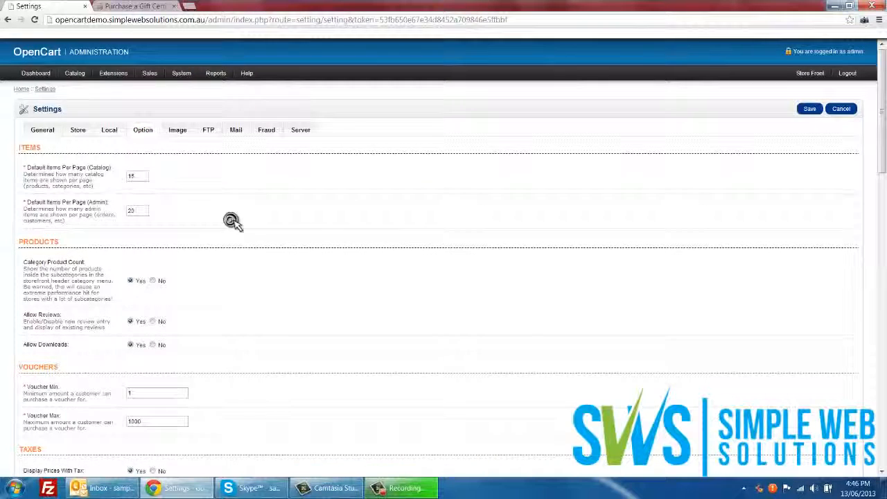
pyautogui.scroll(-2, 234, 221)
pyautogui.scroll(2, 234, 221)
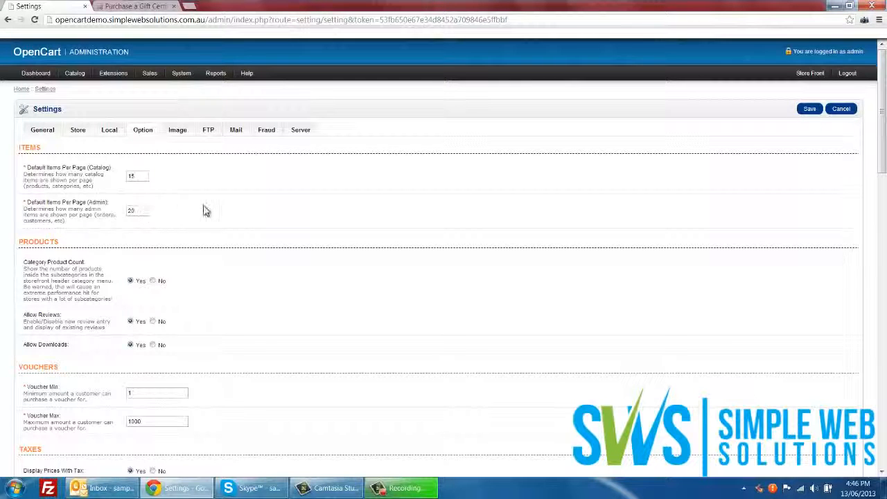
pyautogui.scroll(-3, 204, 210)
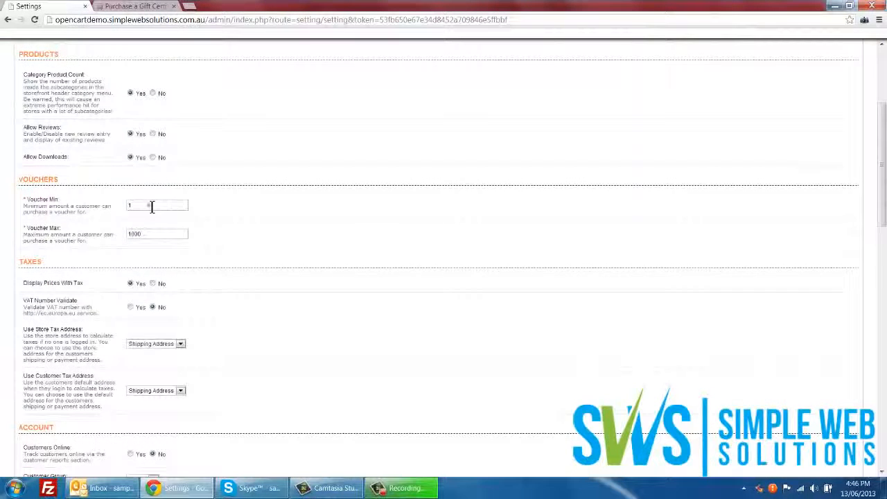
pyautogui.doubleClick(151, 205)
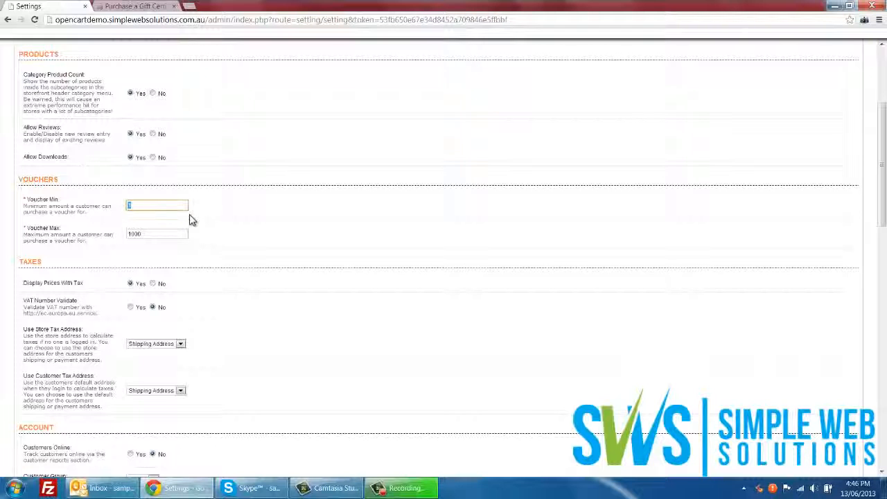
pyautogui.write('50')
# Step: Review the store's tax, account, checkout and stock options
pyautogui.scroll(-2, 236, 225)
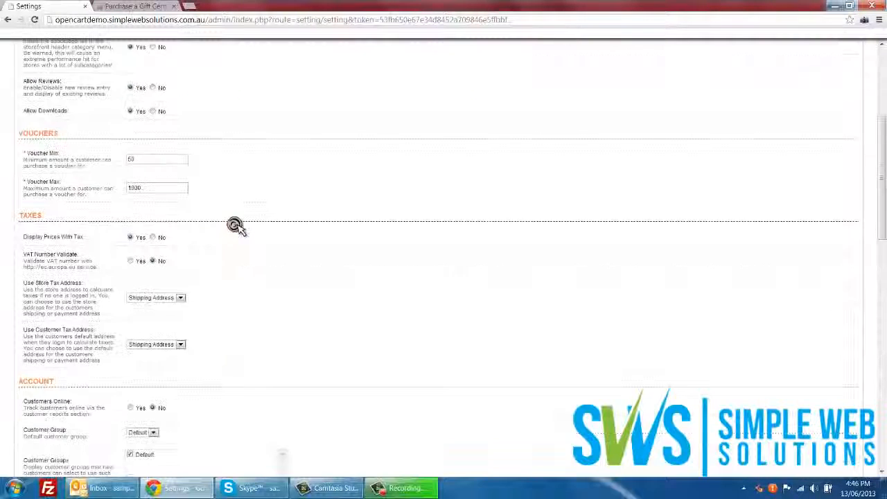
pyautogui.scroll(-3, 236, 228)
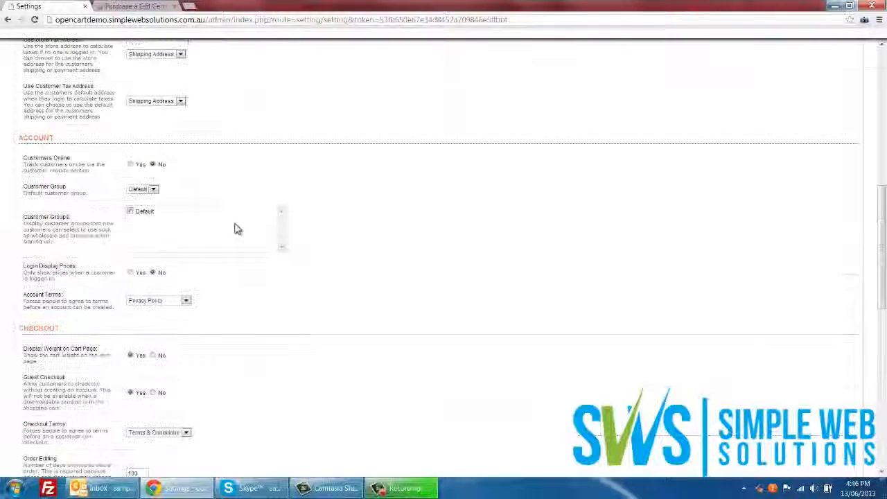
pyautogui.scroll(-3, 353, 284)
pyautogui.scroll(-2, 353, 284)
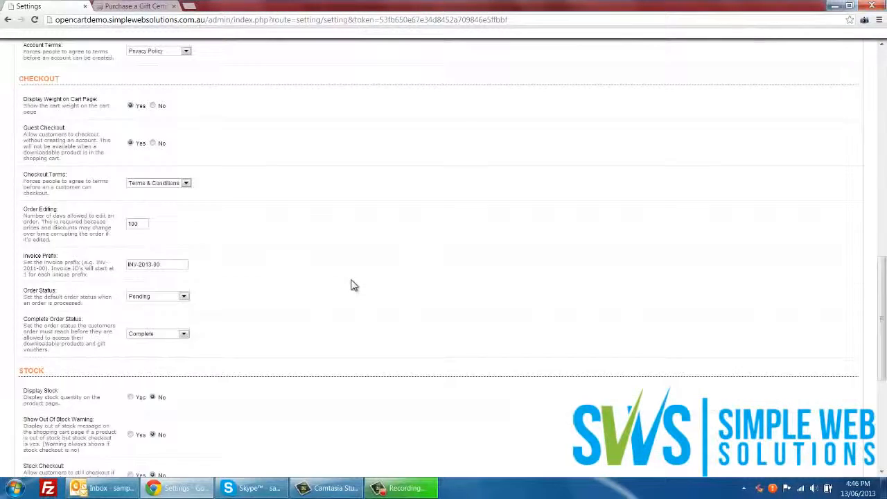
# Step: Review the store's image settings, including the logo, icon and image sizes
pyautogui.scroll(12, 354, 279)
pyautogui.moveTo(174, 130); pyautogui.dragTo(174, 136)
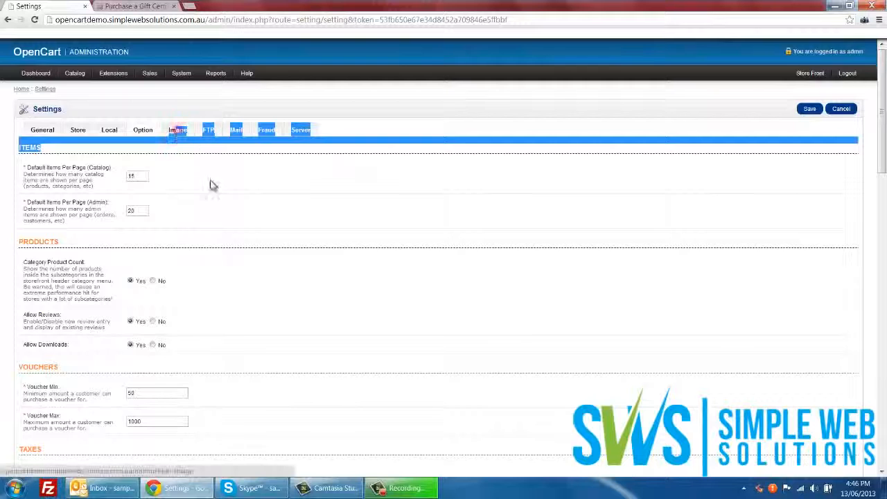
pyautogui.click(253, 201)
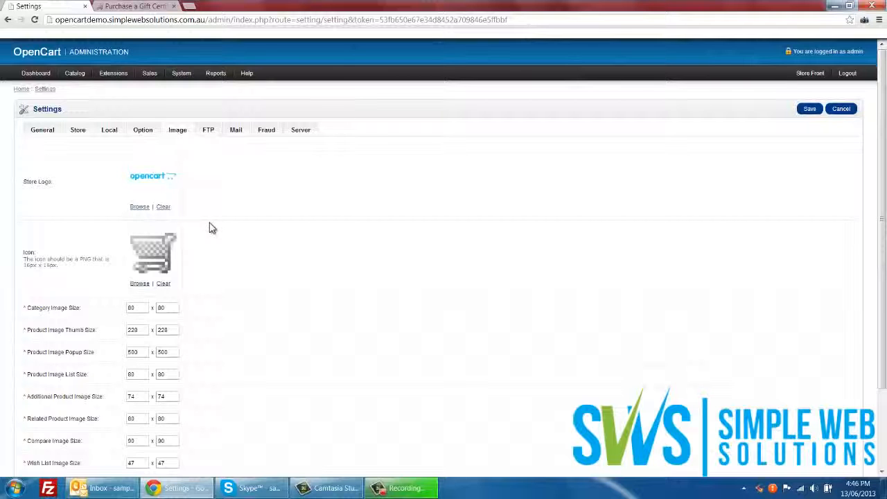
# Step: Review the store's FTP, mail, fraud and server settings, and leave the store settings without saving
pyautogui.click(212, 132)
pyautogui.click(236, 131)
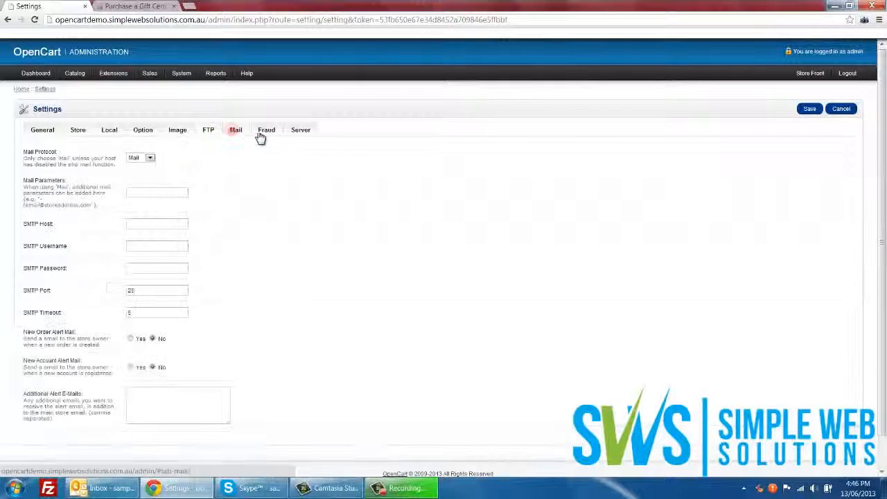
pyautogui.click(266, 132)
pyautogui.click(303, 132)
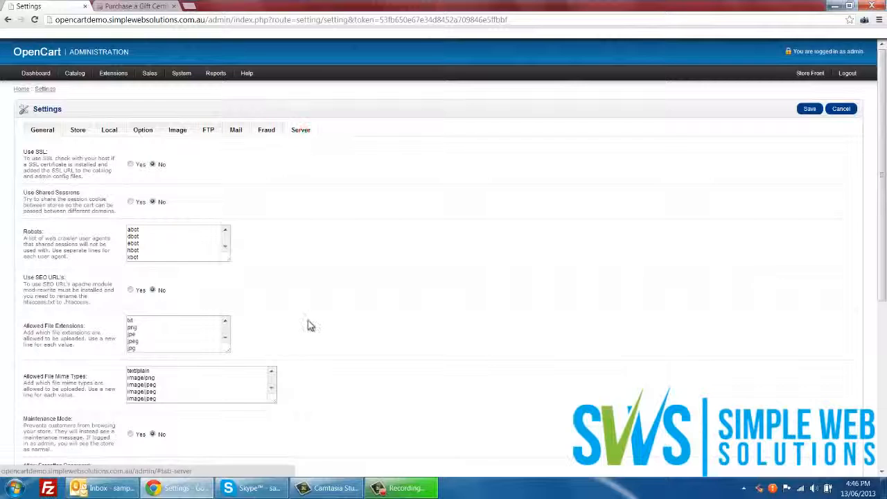
pyautogui.click(840, 109)
# Step: Open the sales orders report and set its start date to 2012-07-01
pyautogui.moveTo(221, 80)
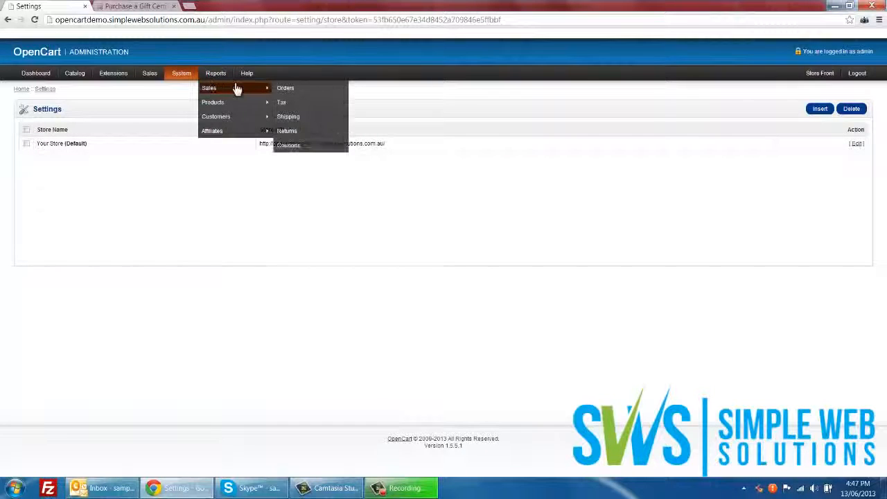
pyautogui.click(284, 89)
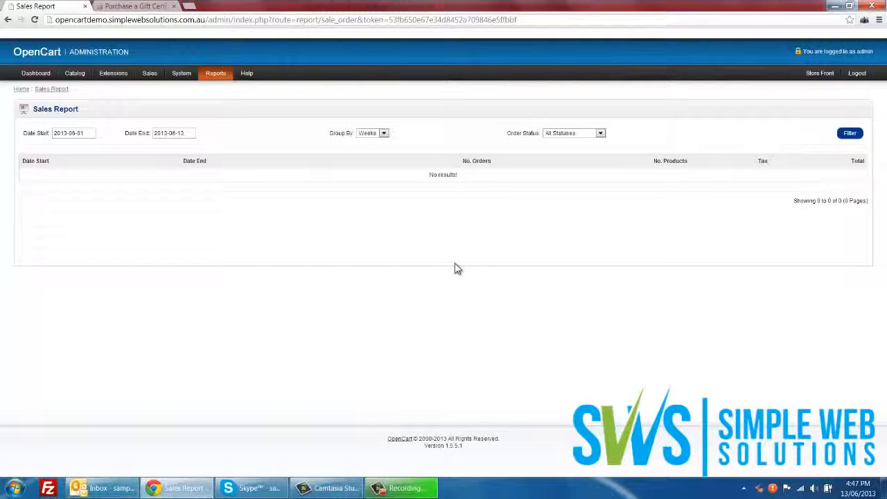
pyautogui.click(90, 133)
pyautogui.click(61, 149)
pyautogui.click(61, 149)
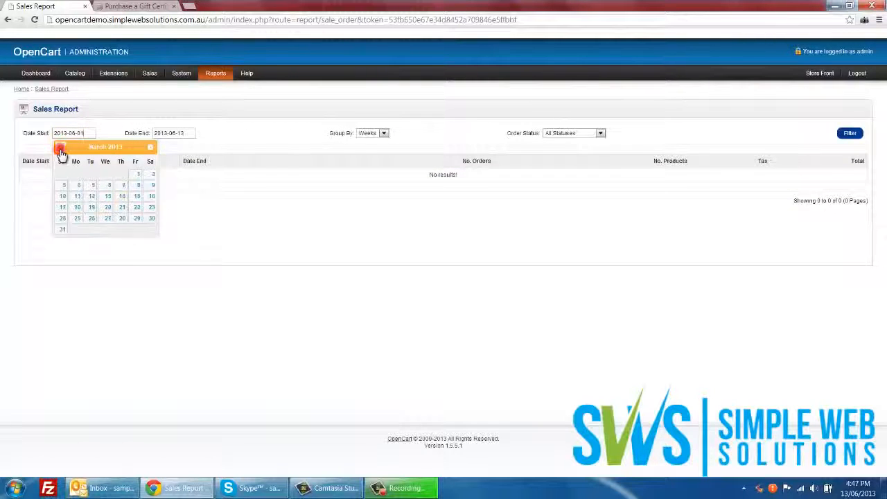
pyautogui.click(61, 149)
pyautogui.click(61, 149)
pyautogui.click(61, 149)
pyautogui.click(61, 149)
pyautogui.click(61, 149)
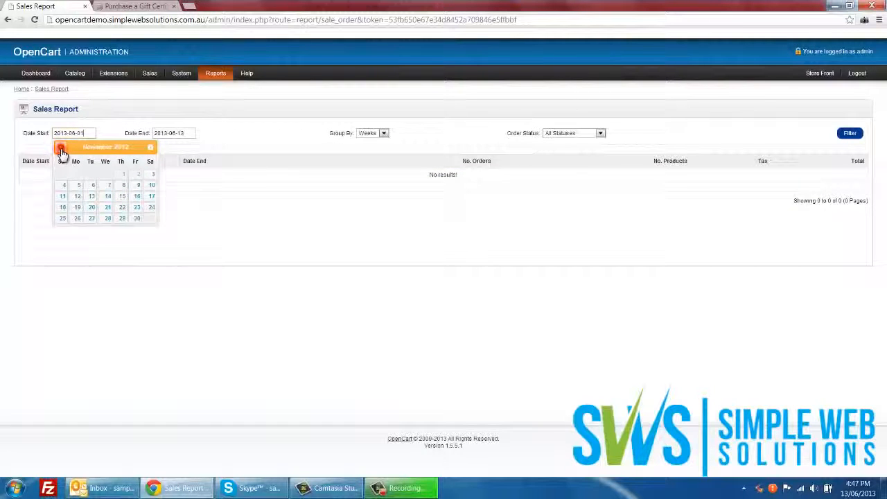
pyautogui.click(61, 149)
pyautogui.click(61, 149)
pyautogui.click(61, 149)
pyautogui.click(61, 149)
pyautogui.click(61, 149)
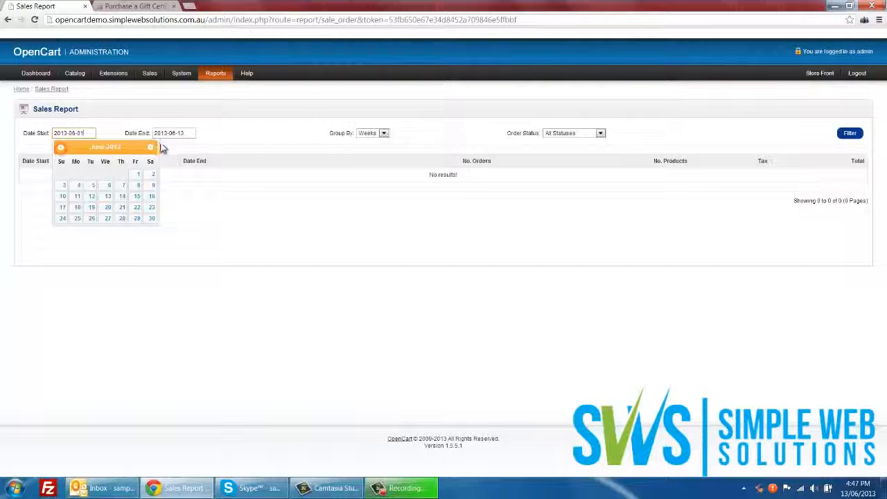
pyautogui.click(150, 146)
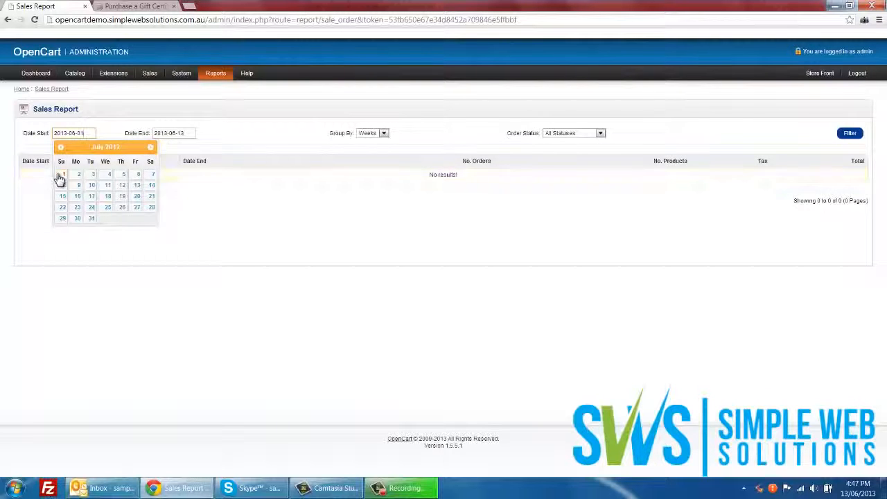
pyautogui.click(63, 174)
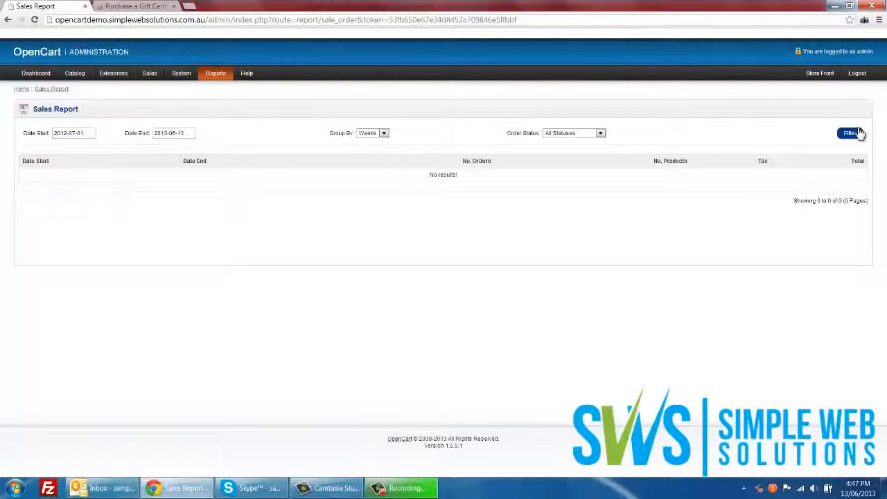
# Step: Group the sales report by months and apply the filter
pyautogui.click(377, 133)
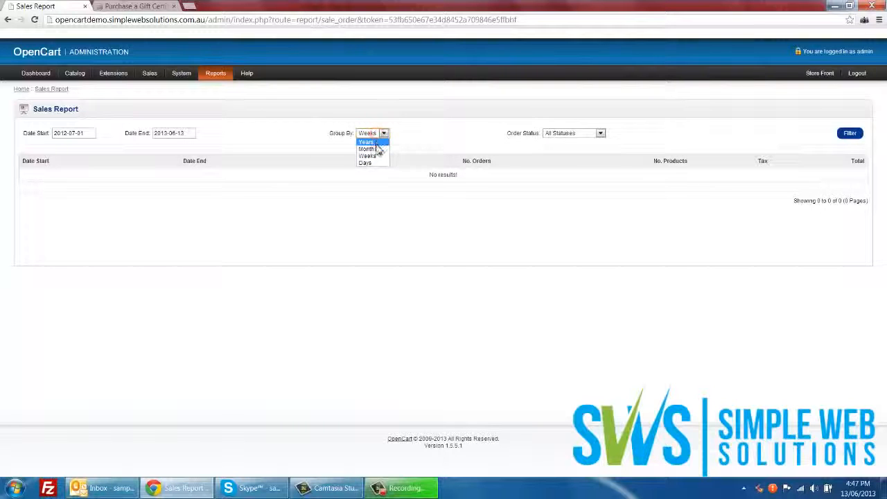
pyautogui.click(367, 158)
pyautogui.click(847, 133)
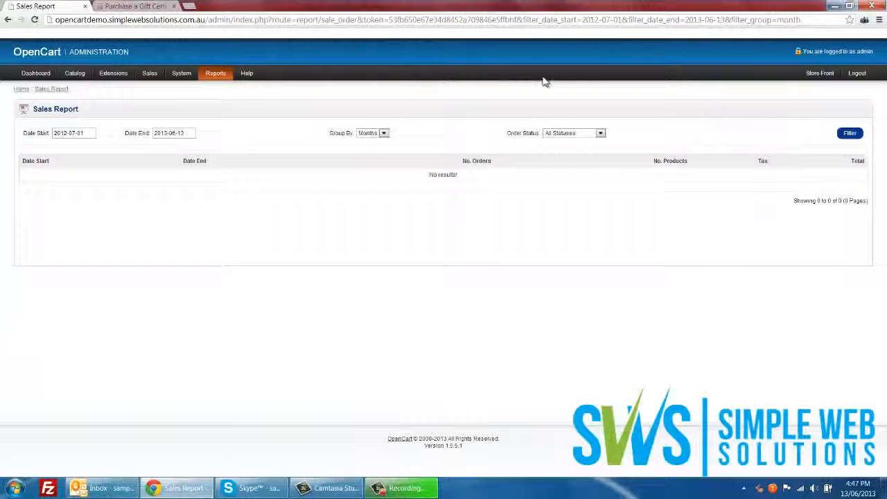
# Step: Look over the available report categories and return to the admin dashboard
pyautogui.moveTo(218, 79)
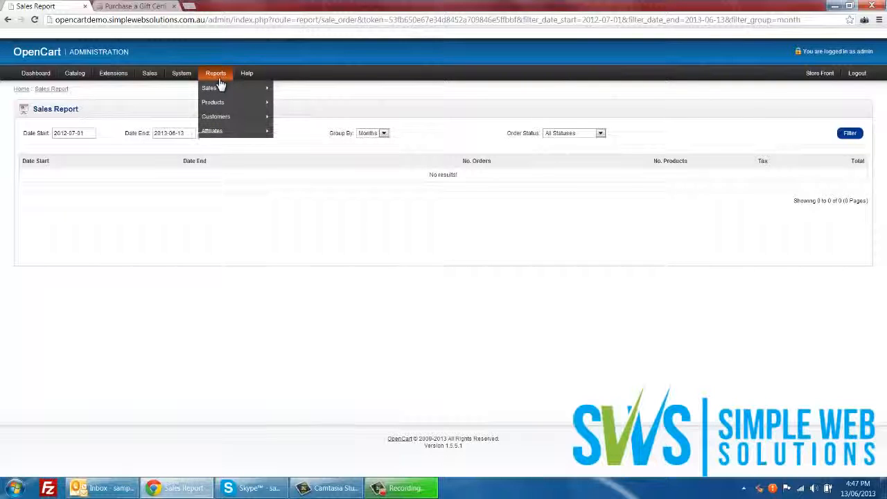
pyautogui.moveTo(262, 111)
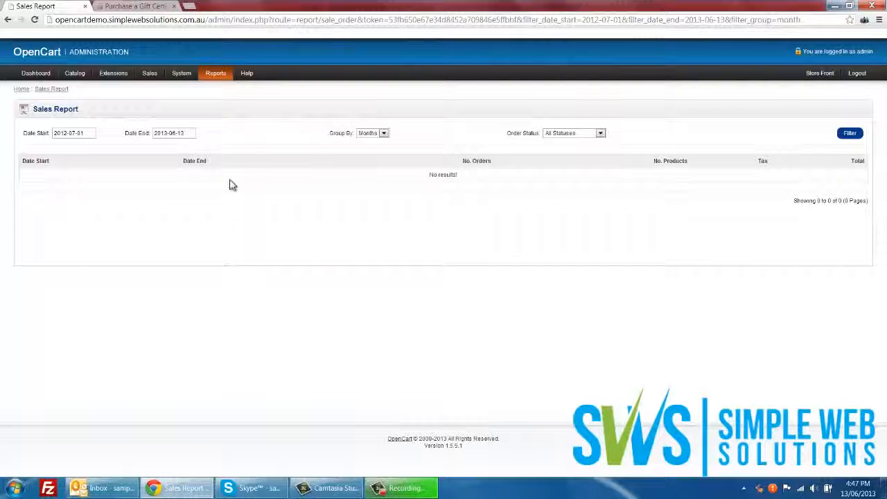
pyautogui.click(37, 74)
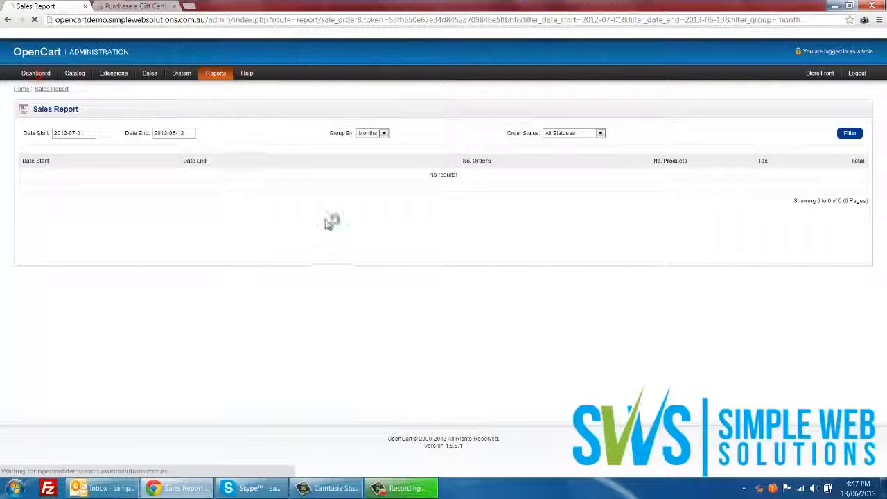